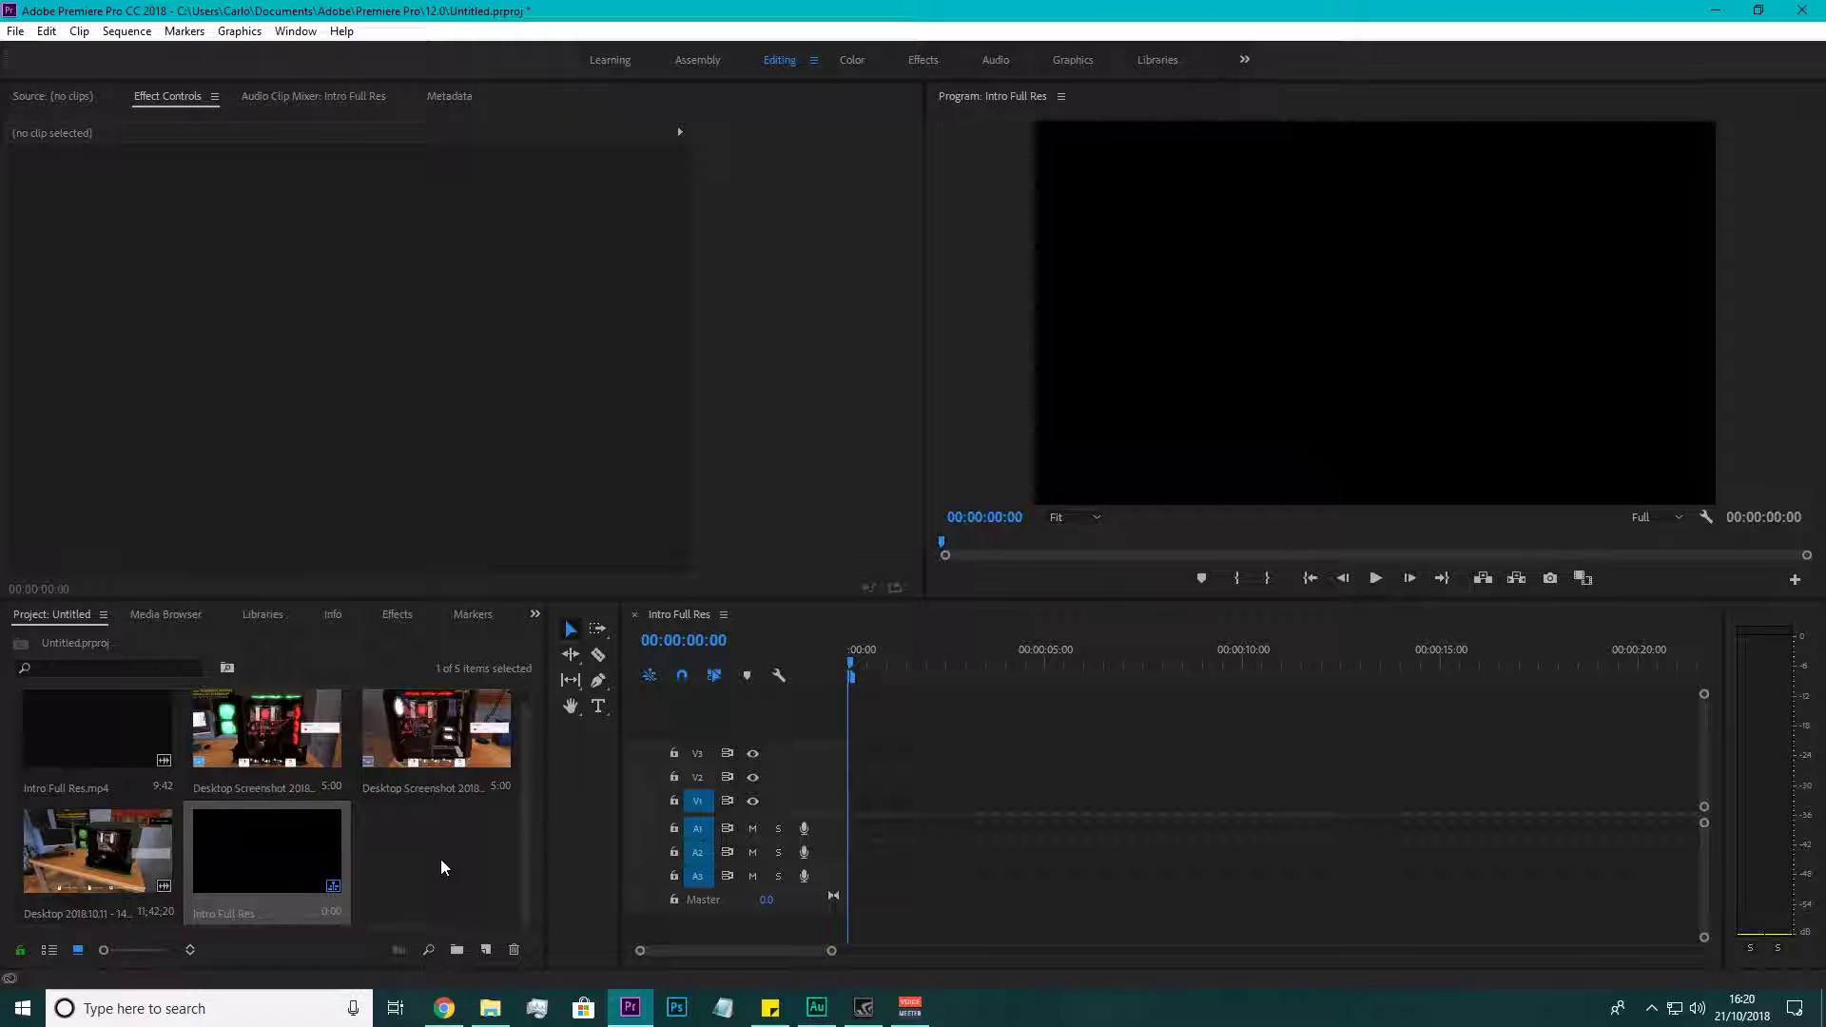
Select the Desktop 2018.10.11 recording clip in the Project panel.
scroll(442, 859, "up", 1)
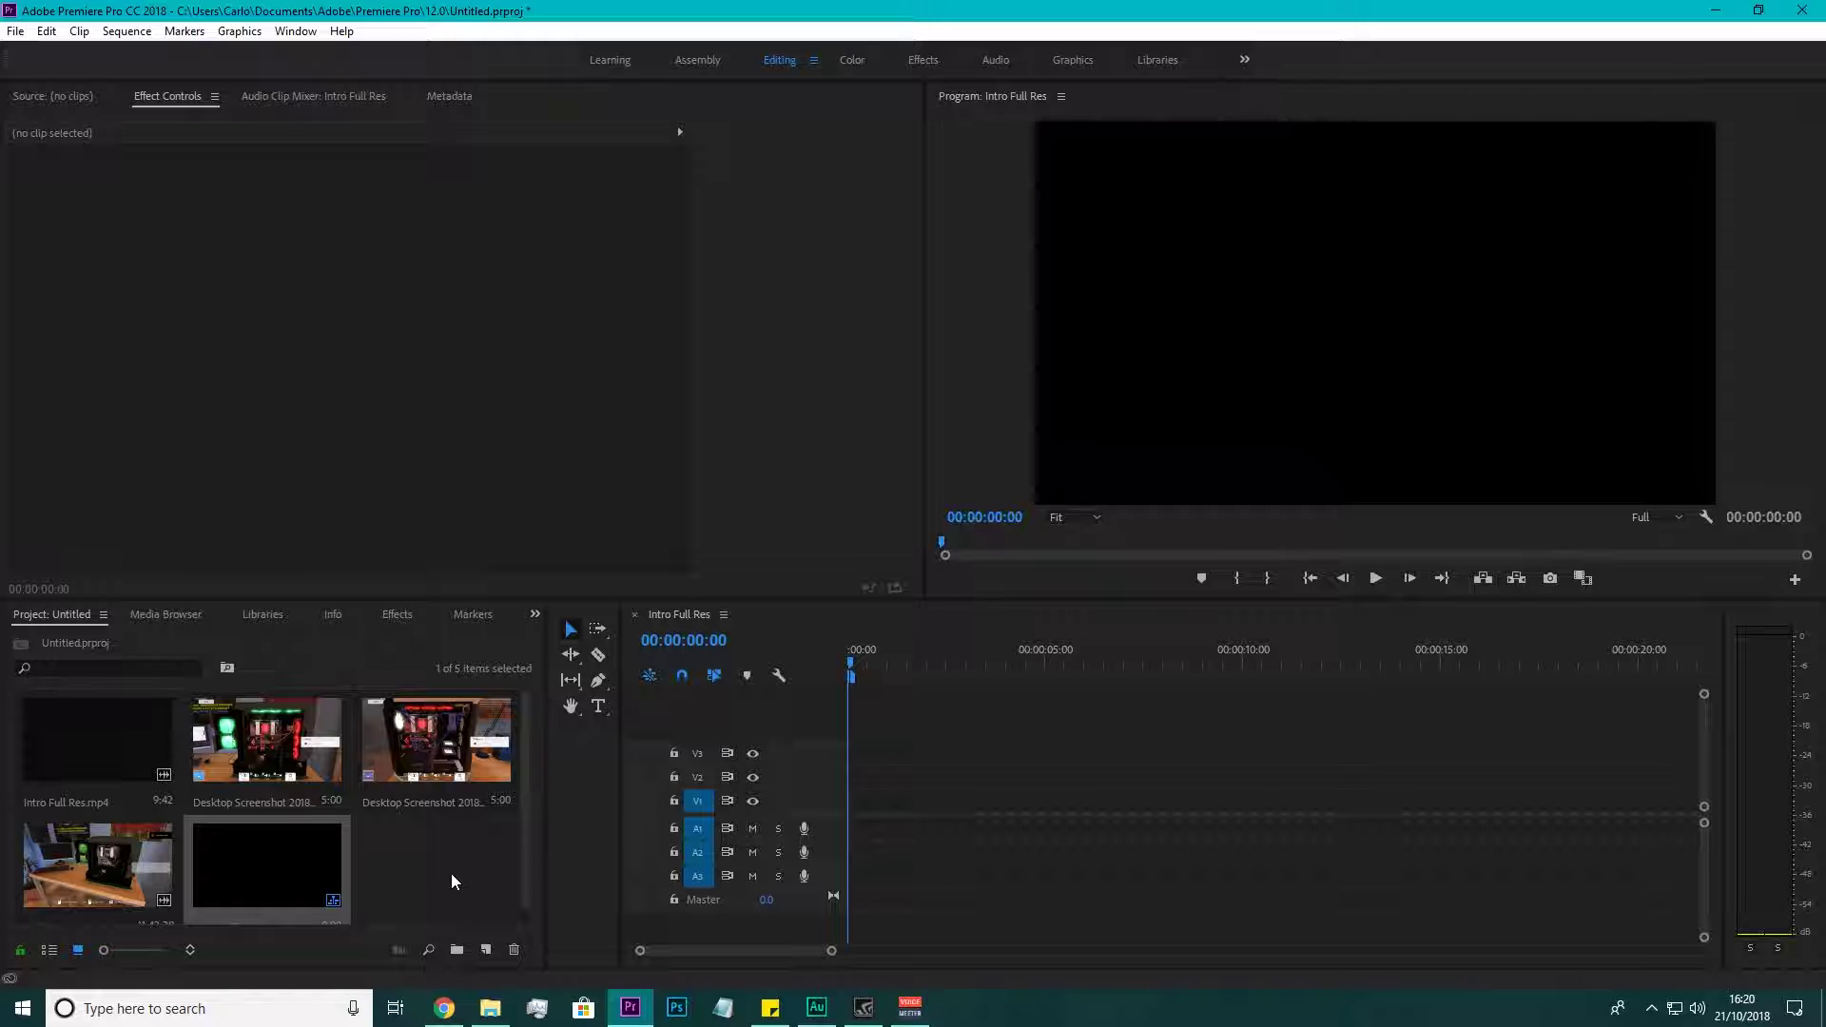
scroll(478, 835, "down", 1)
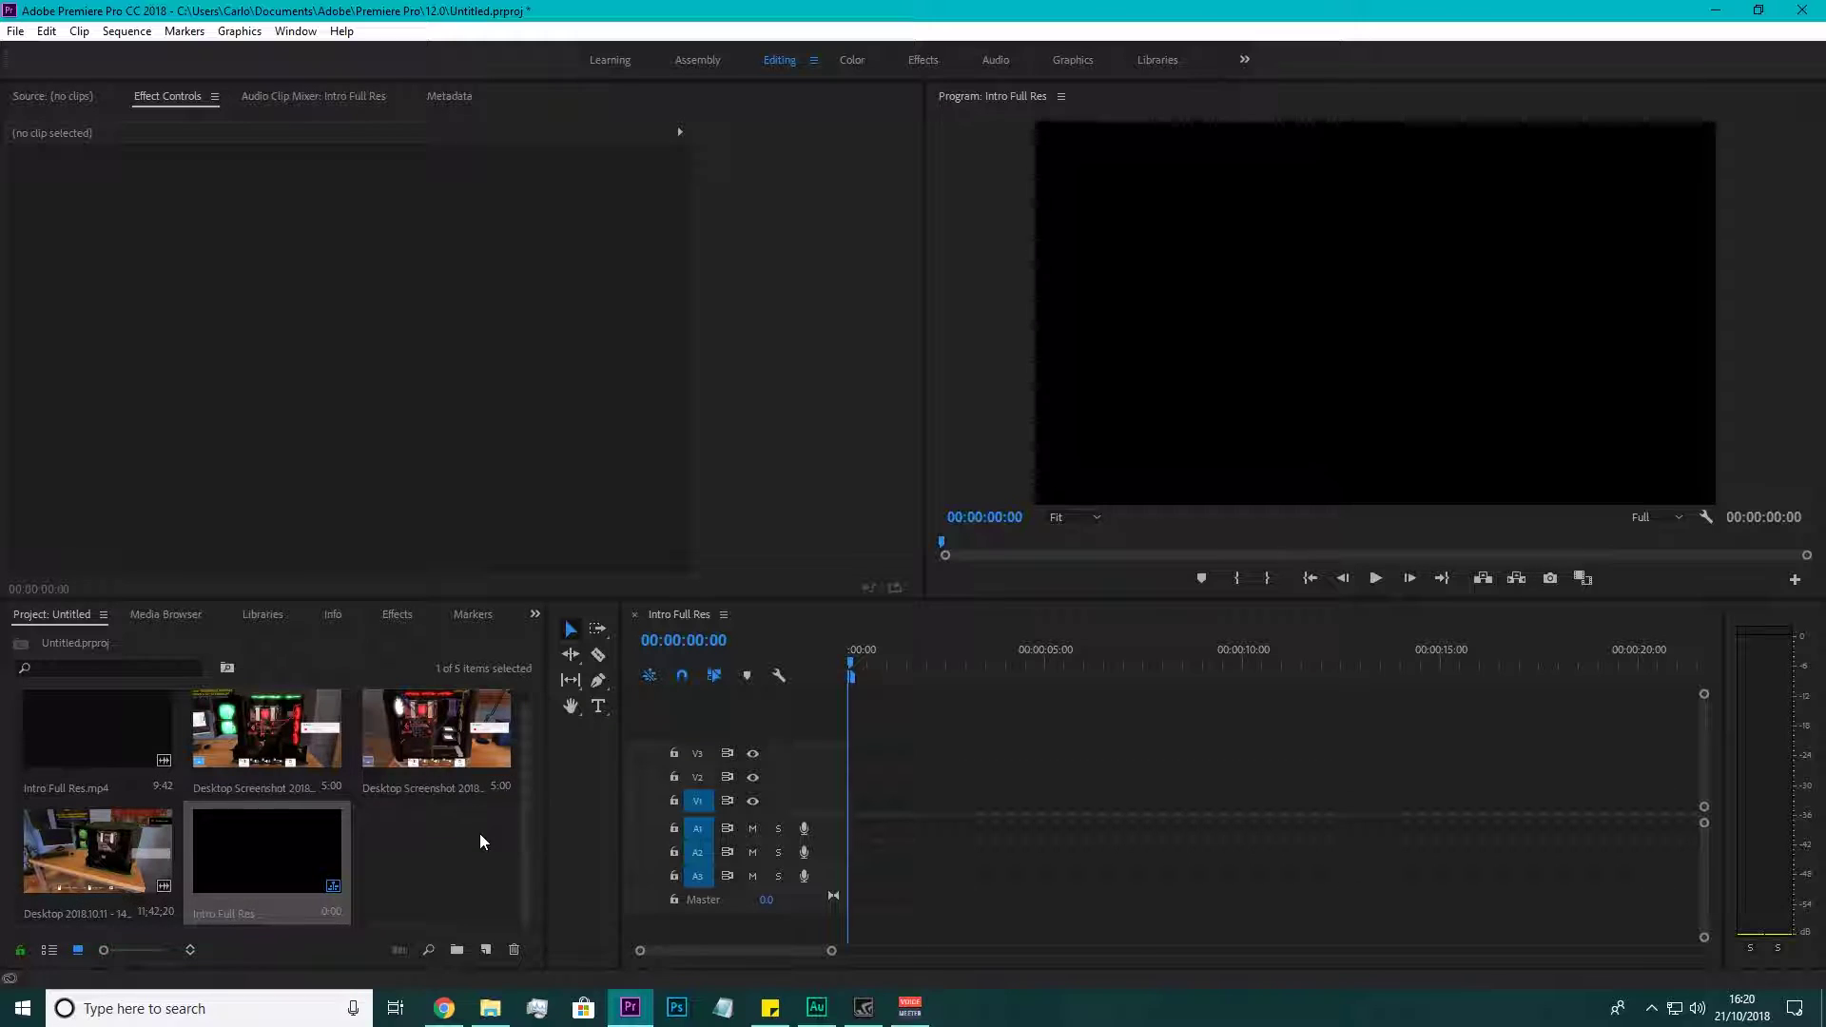
left_click(95, 835)
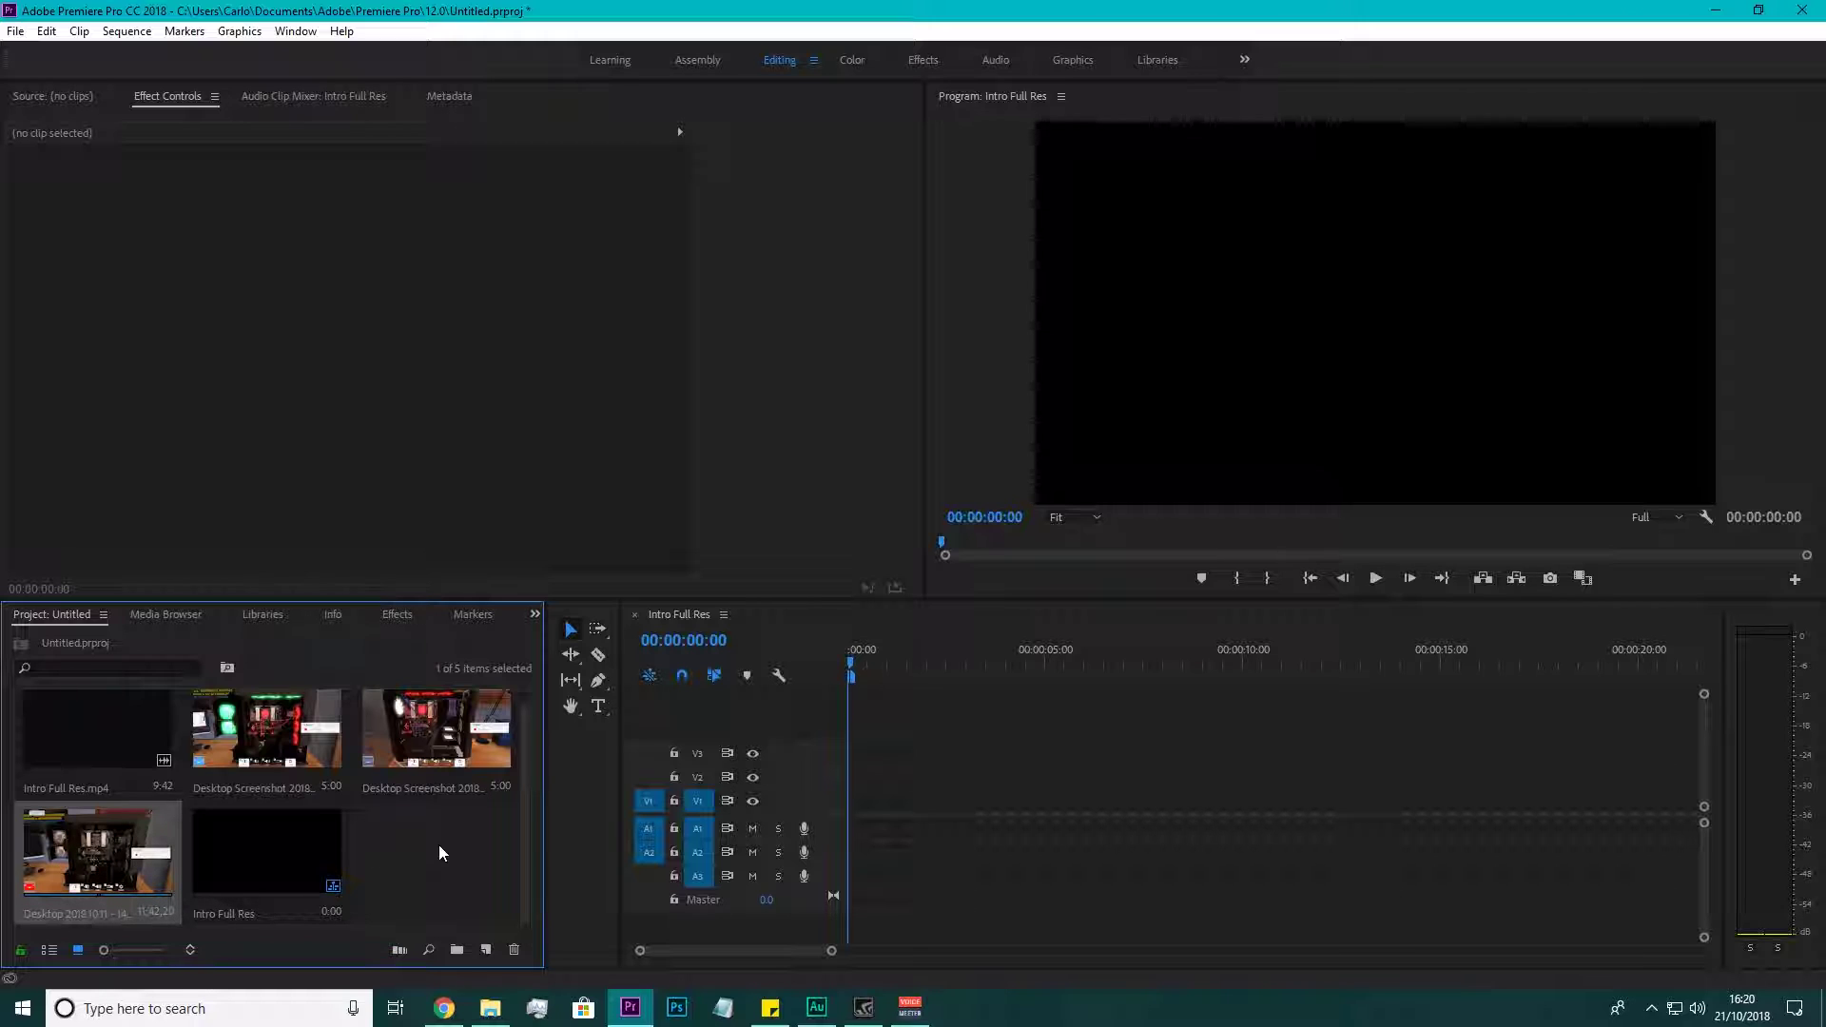
scroll(433, 848, "up", 1)
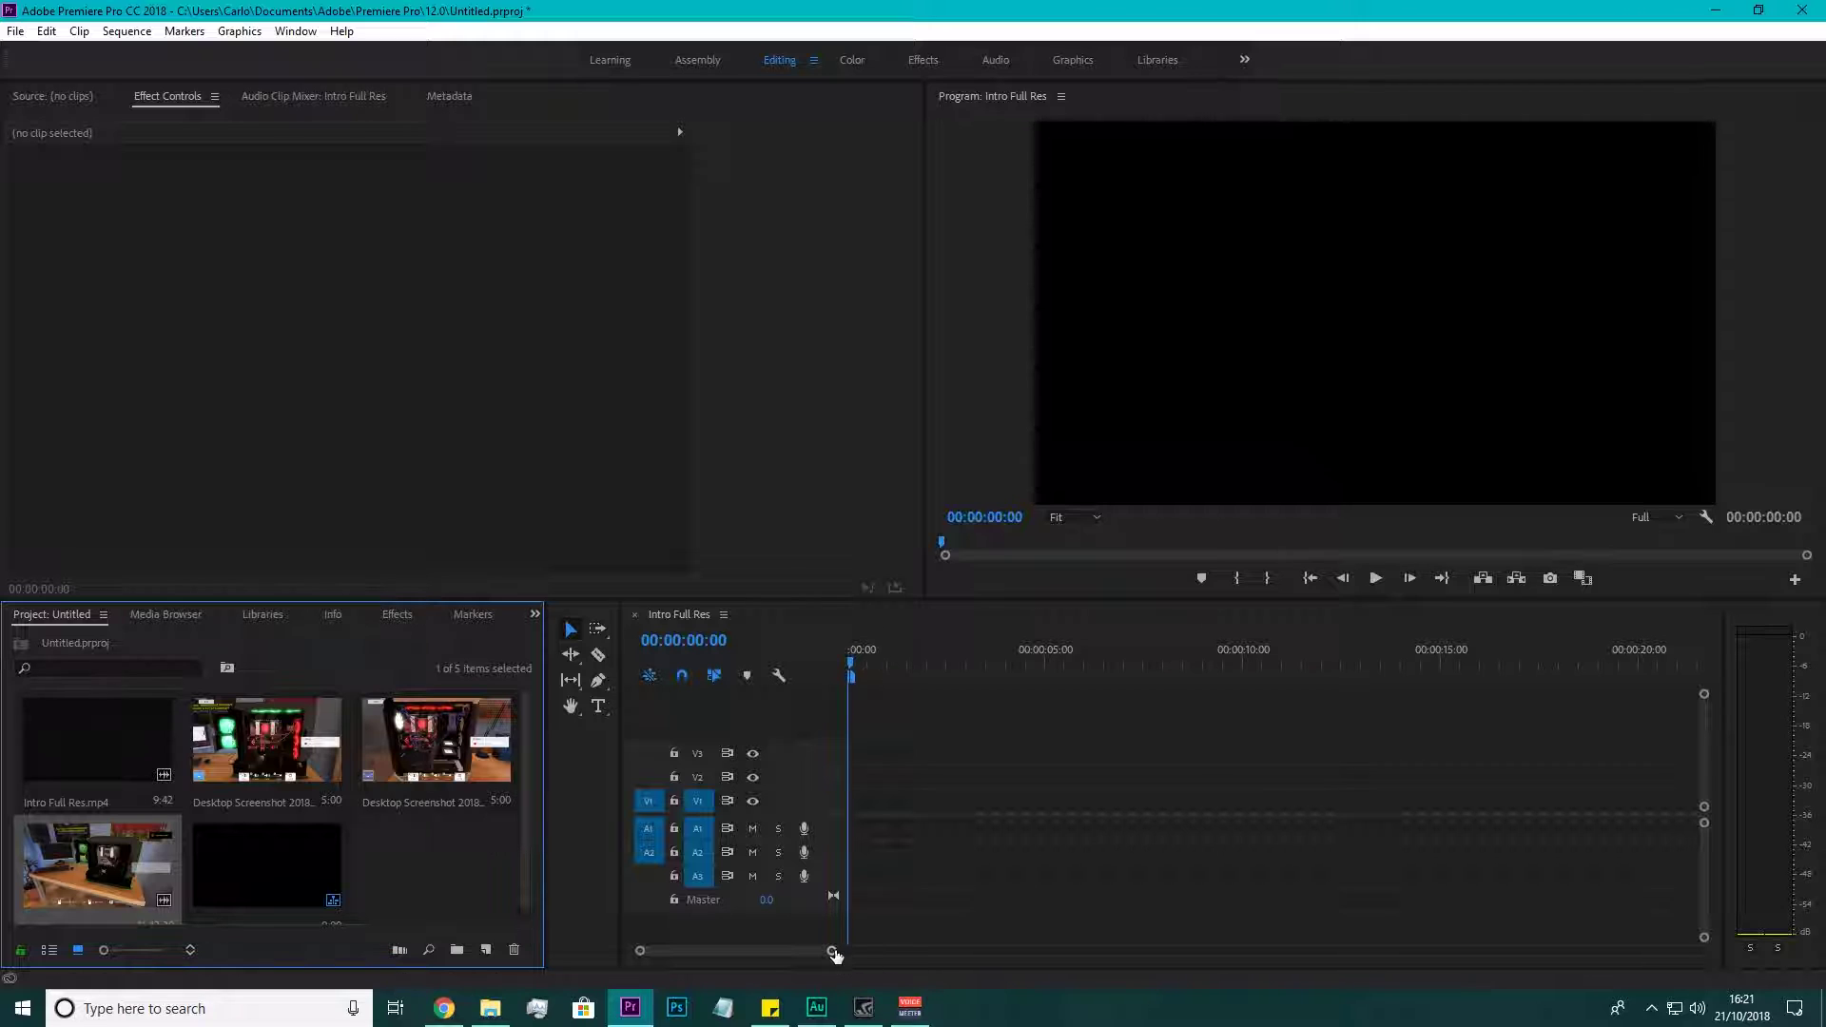
Zoom the timeline out using its zoom handle.
left_click(1099, 949)
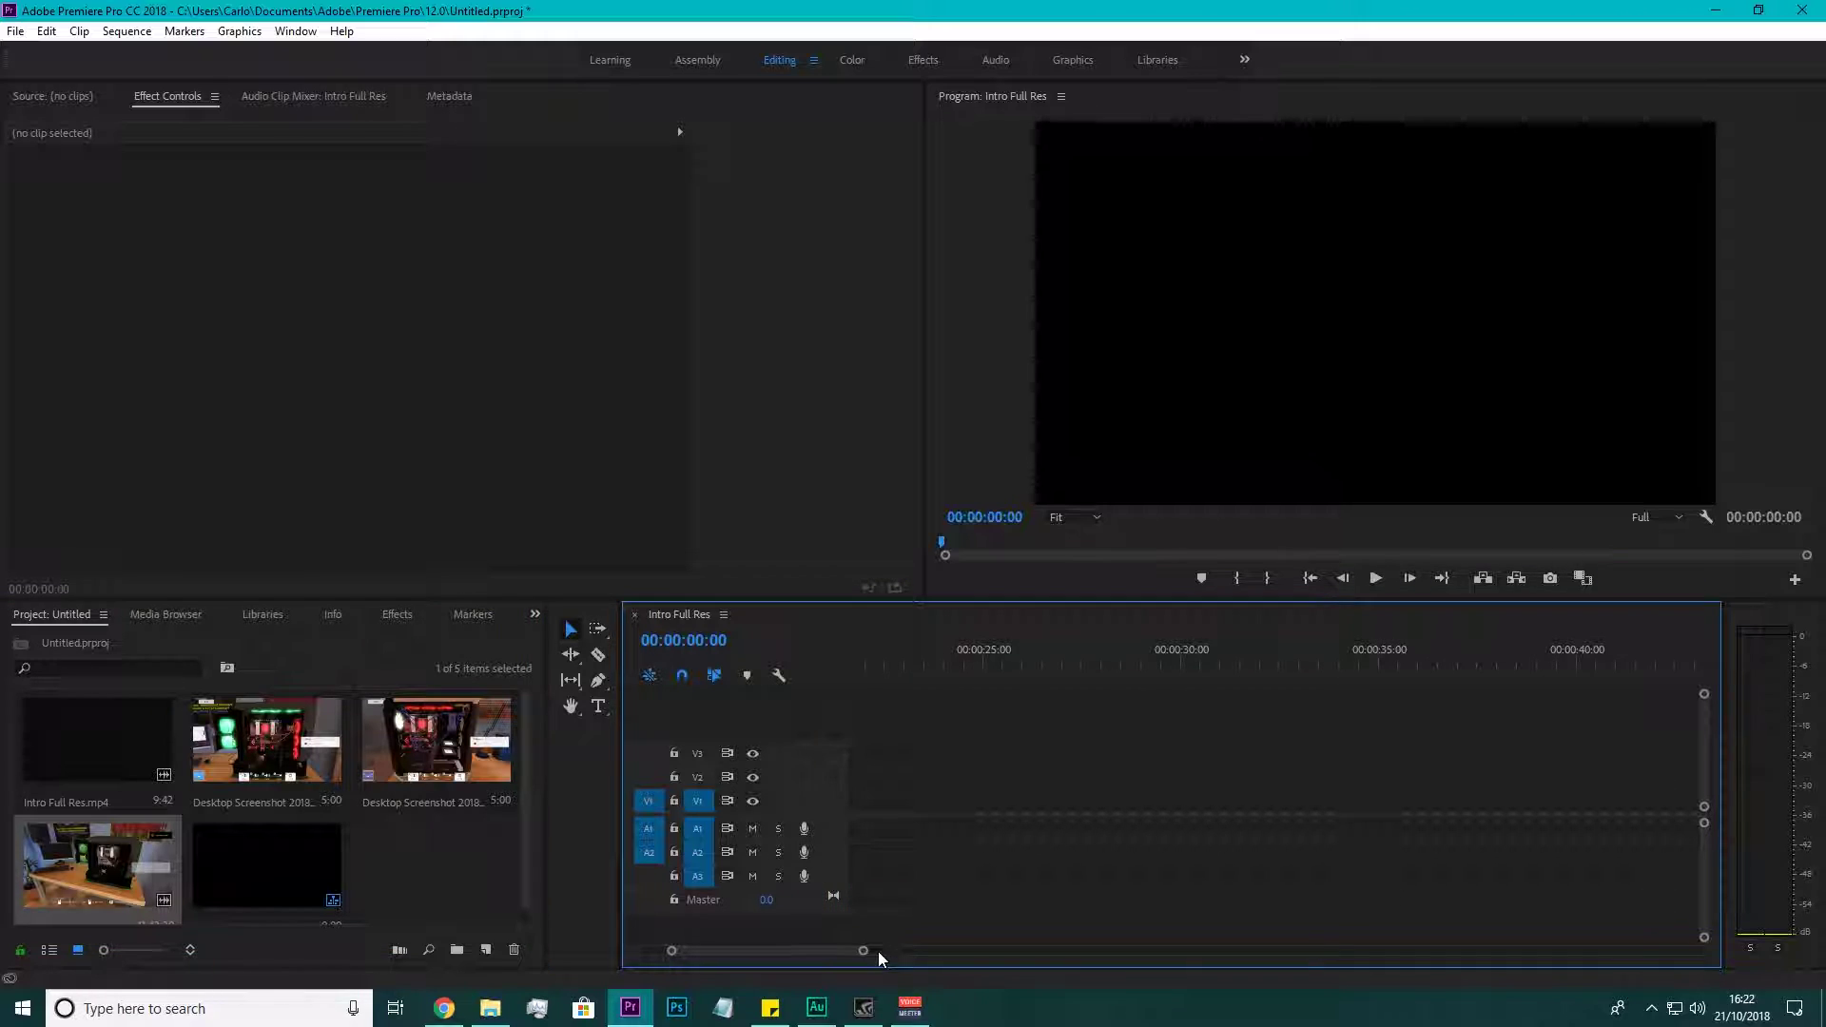
left_click_drag(904, 954, 695, 959)
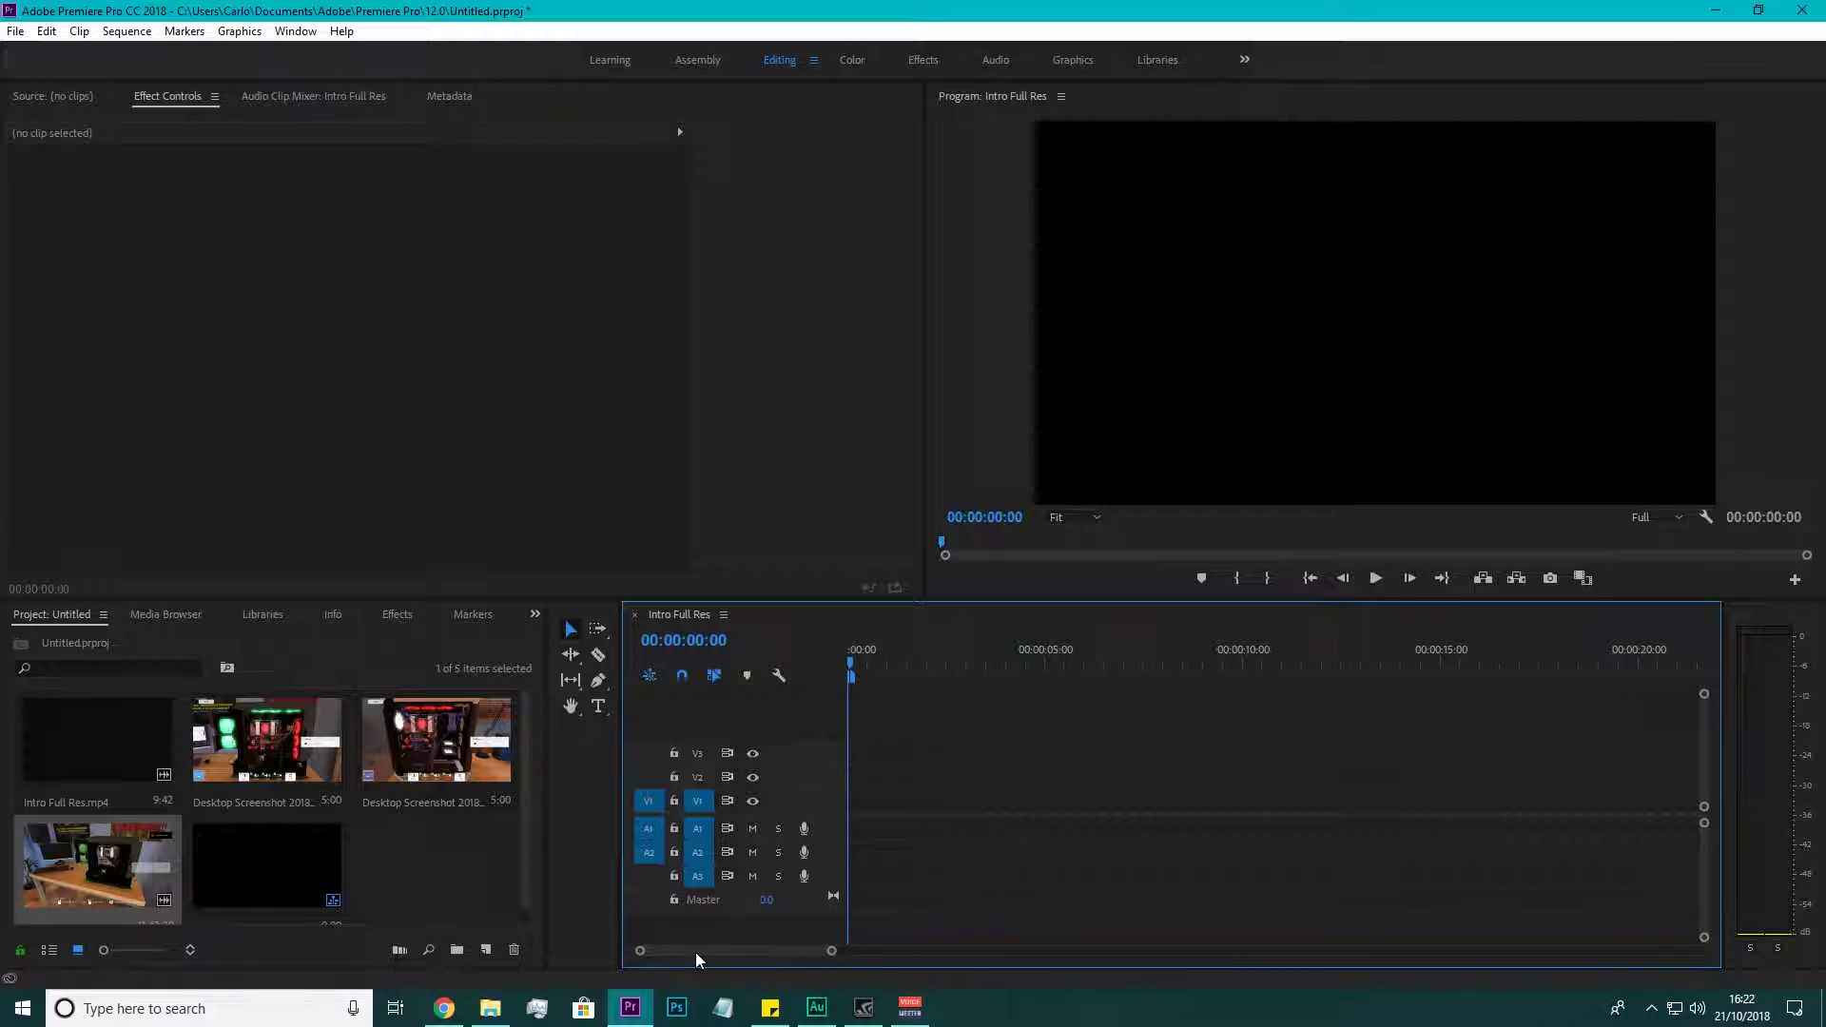
left_click_drag(831, 951, 1160, 954)
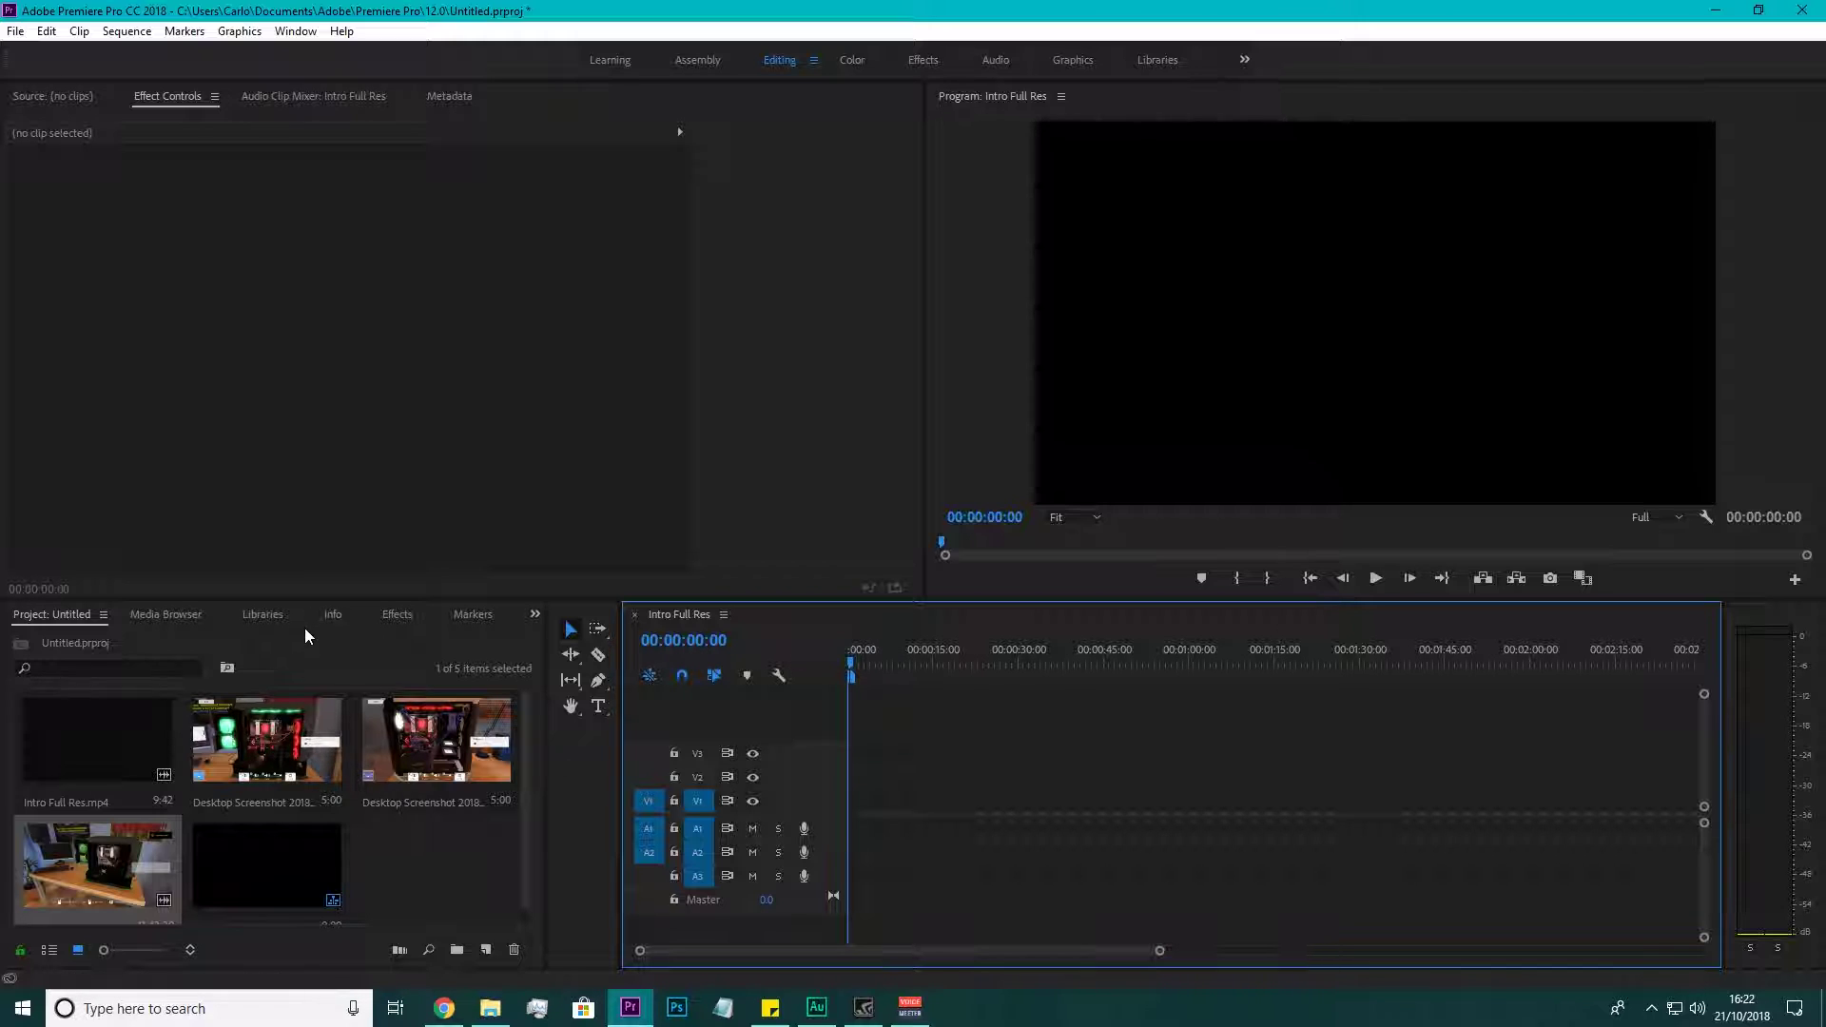
left_click(199, 621)
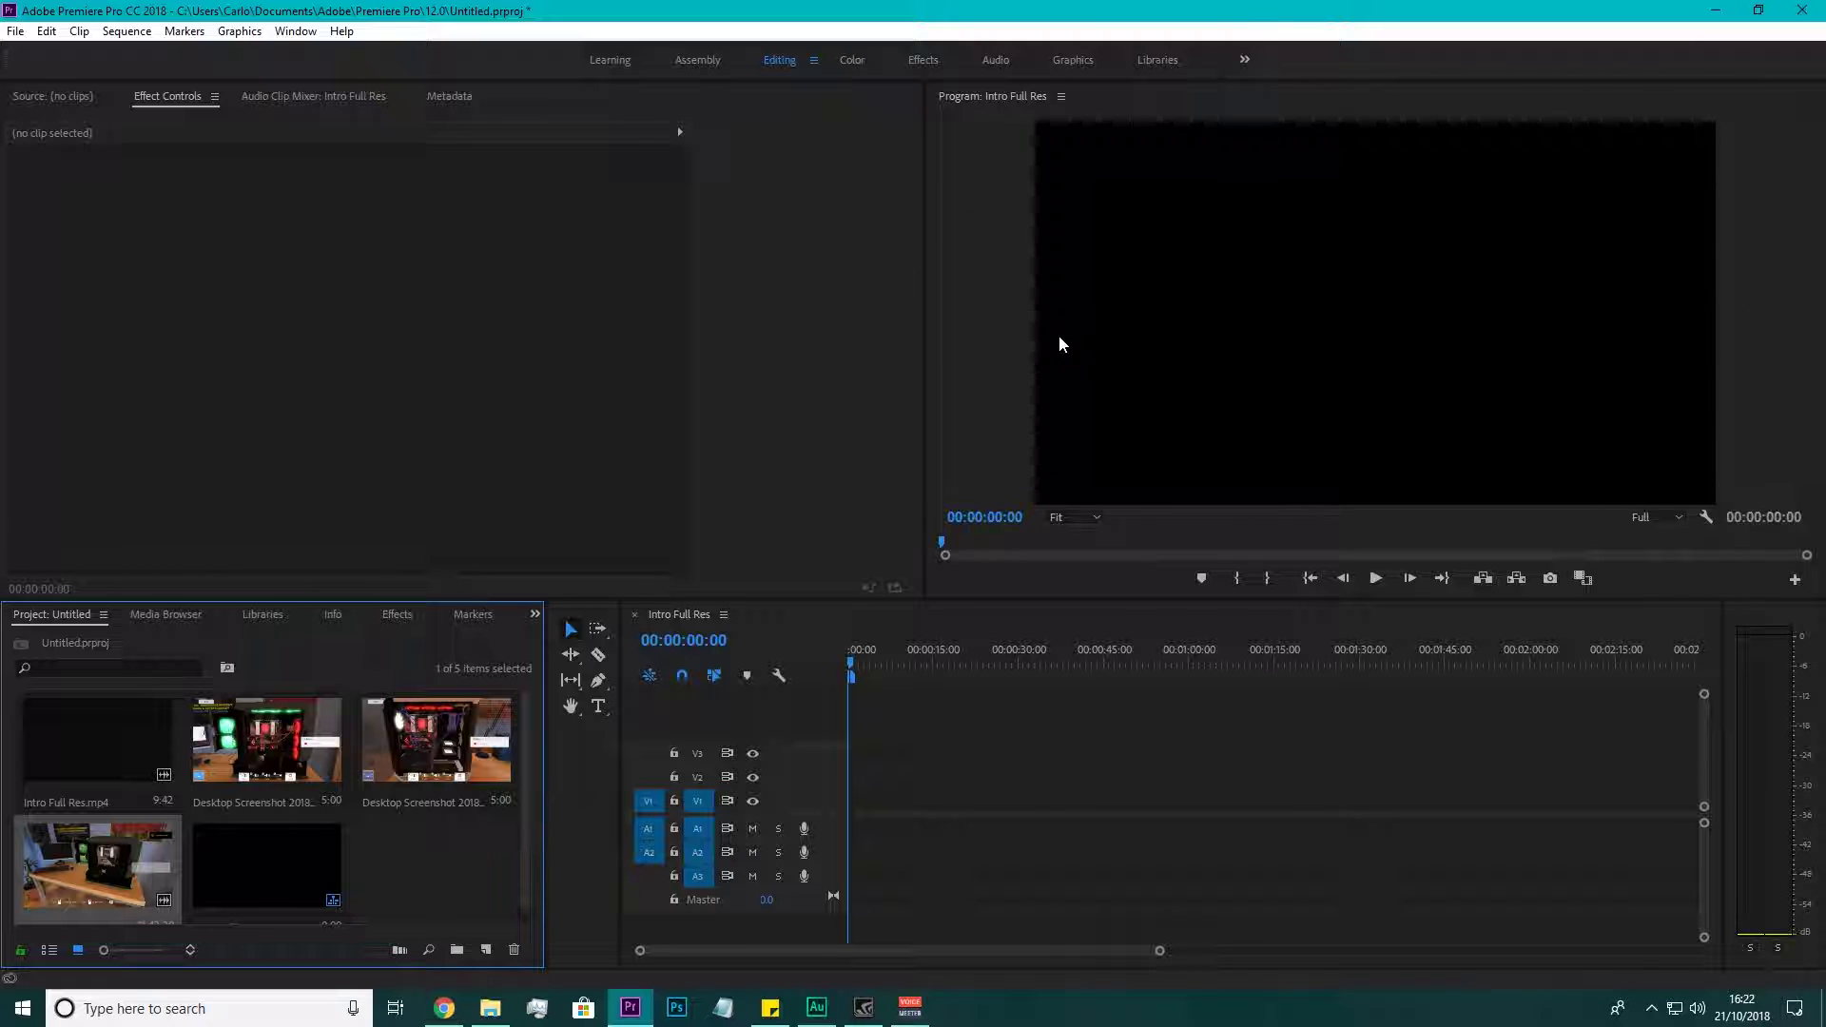
Check the Sequence menu without choosing anything, then load Intro Full Res.mp4 into the Source monitor.
left_click(116, 32)
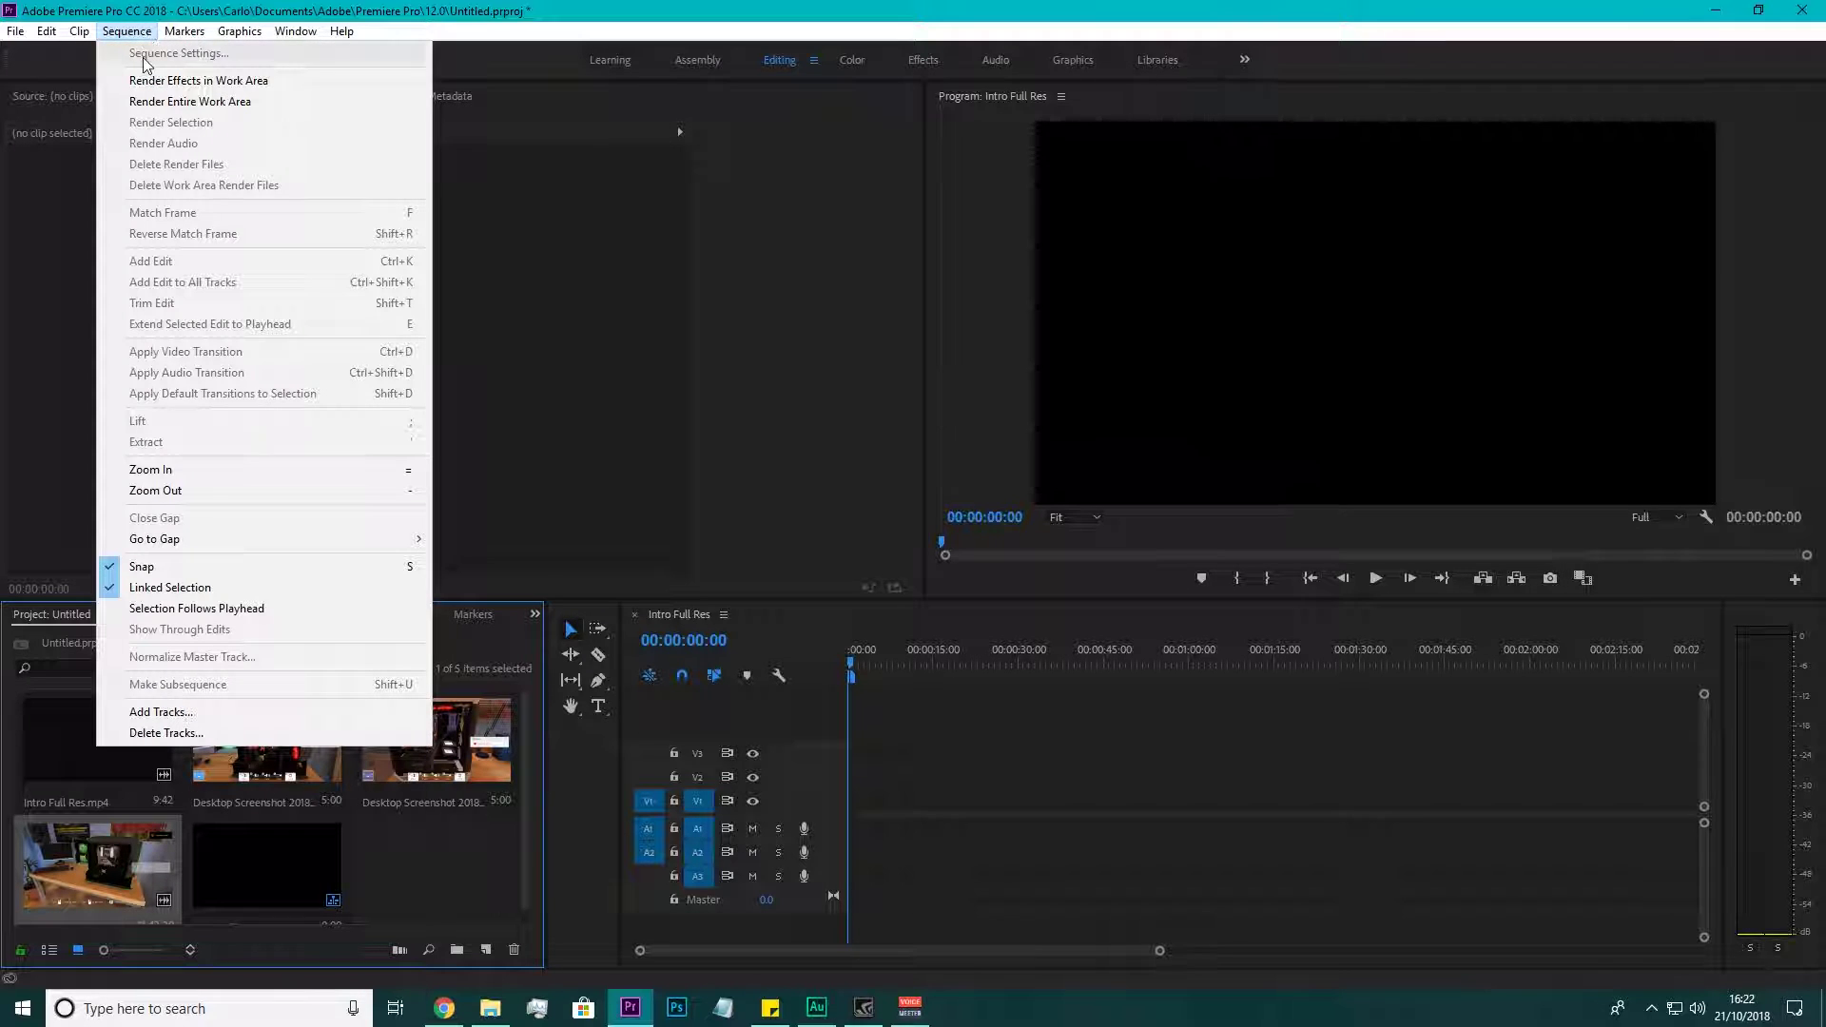
left_click(133, 31)
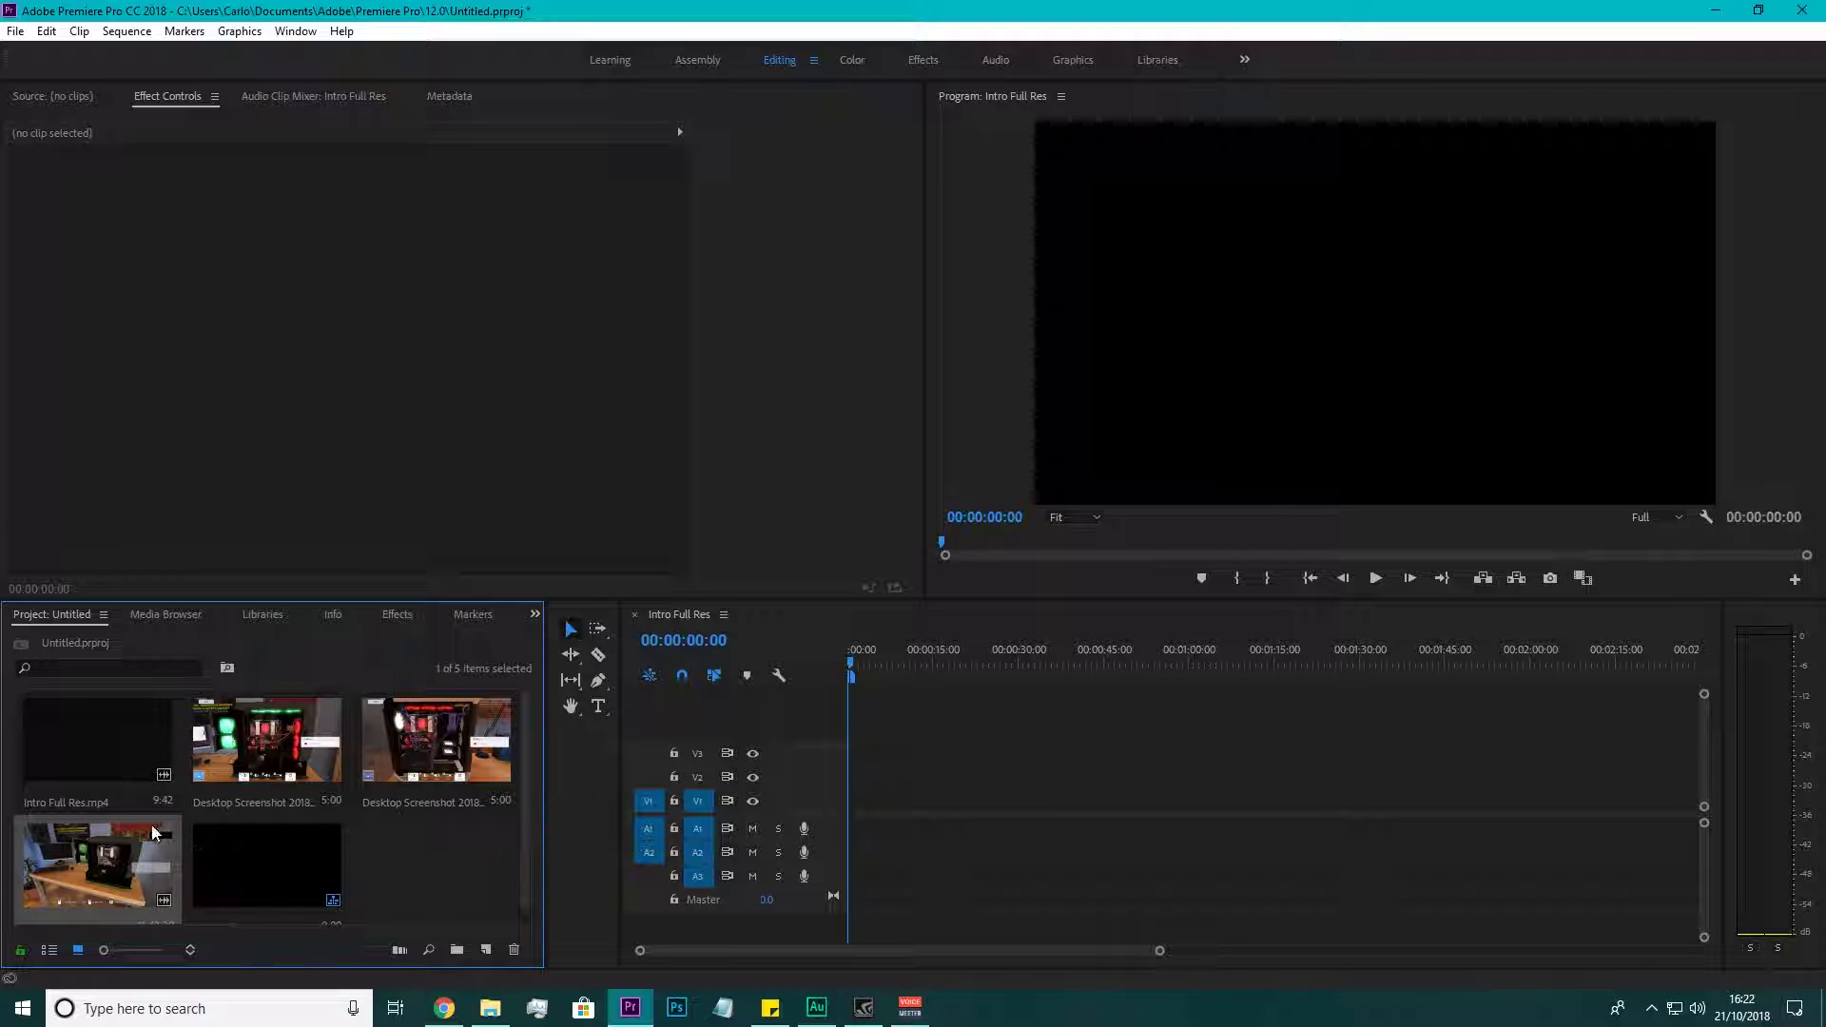
double_click(72, 729)
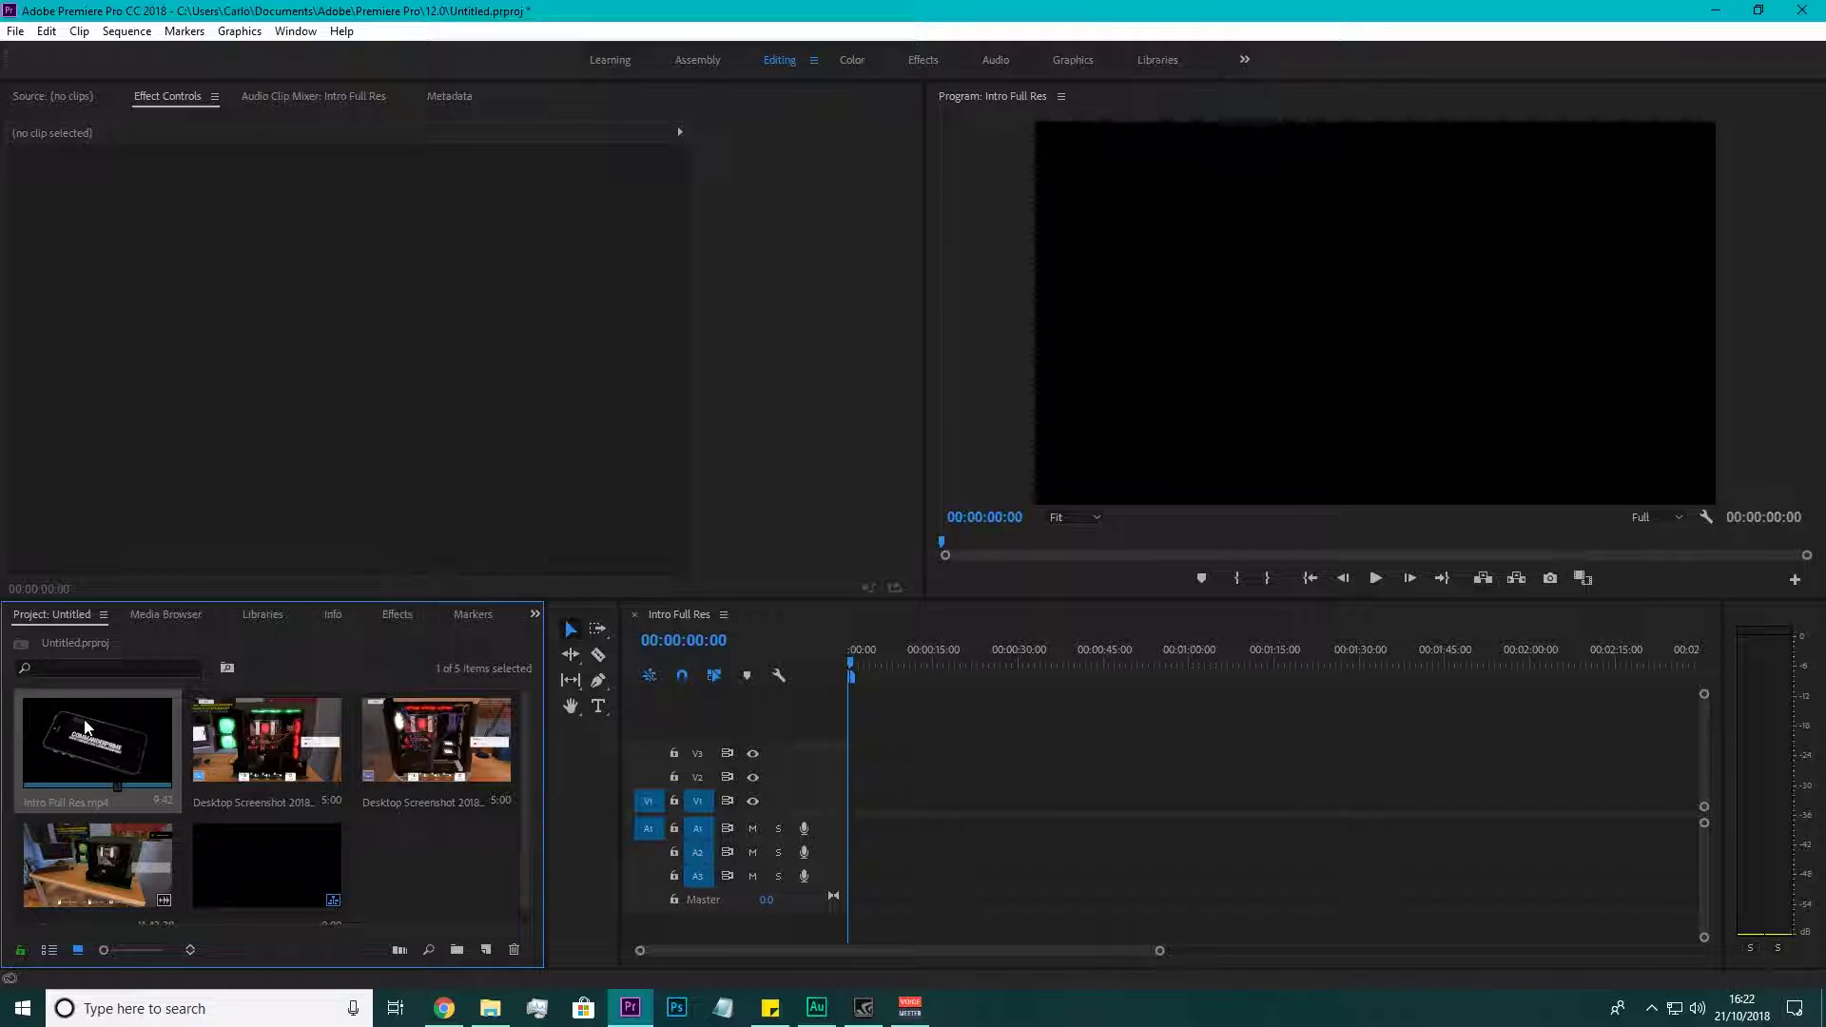
Preview the intro clip in the Source monitor from about 3 seconds in.
left_click_drag(580, 542, 294, 544)
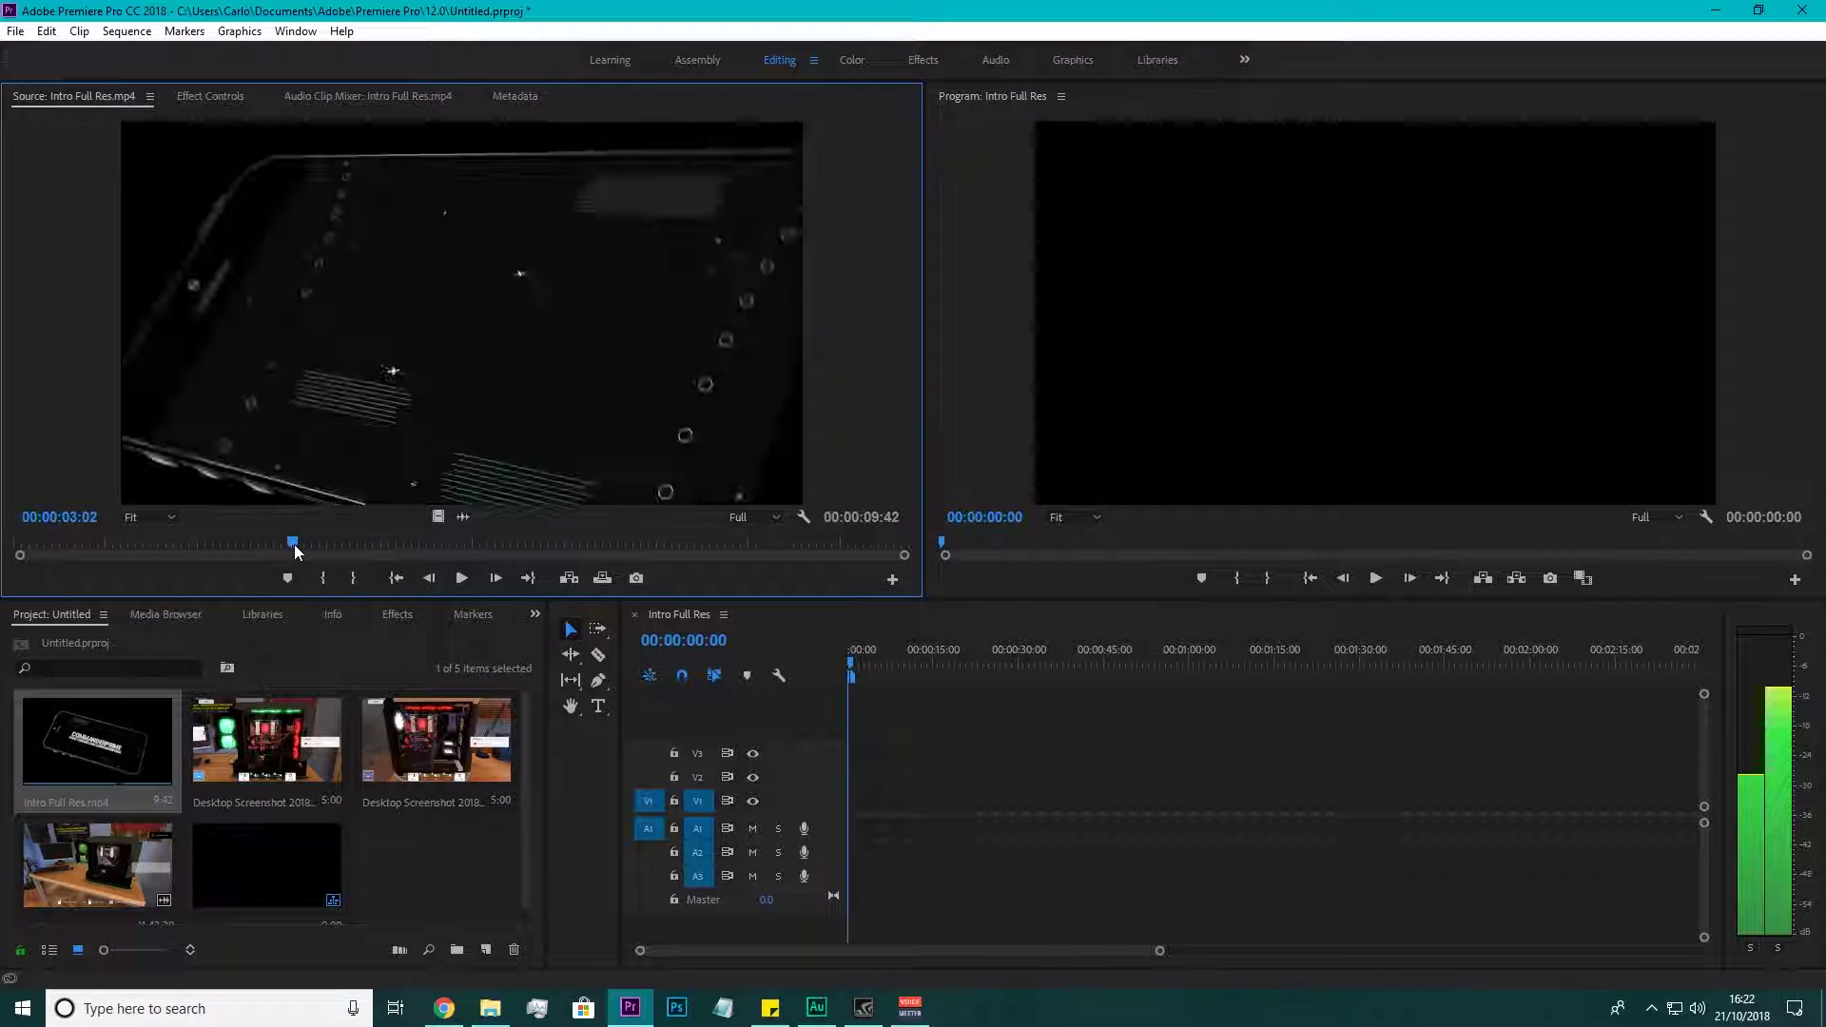
left_click(462, 579)
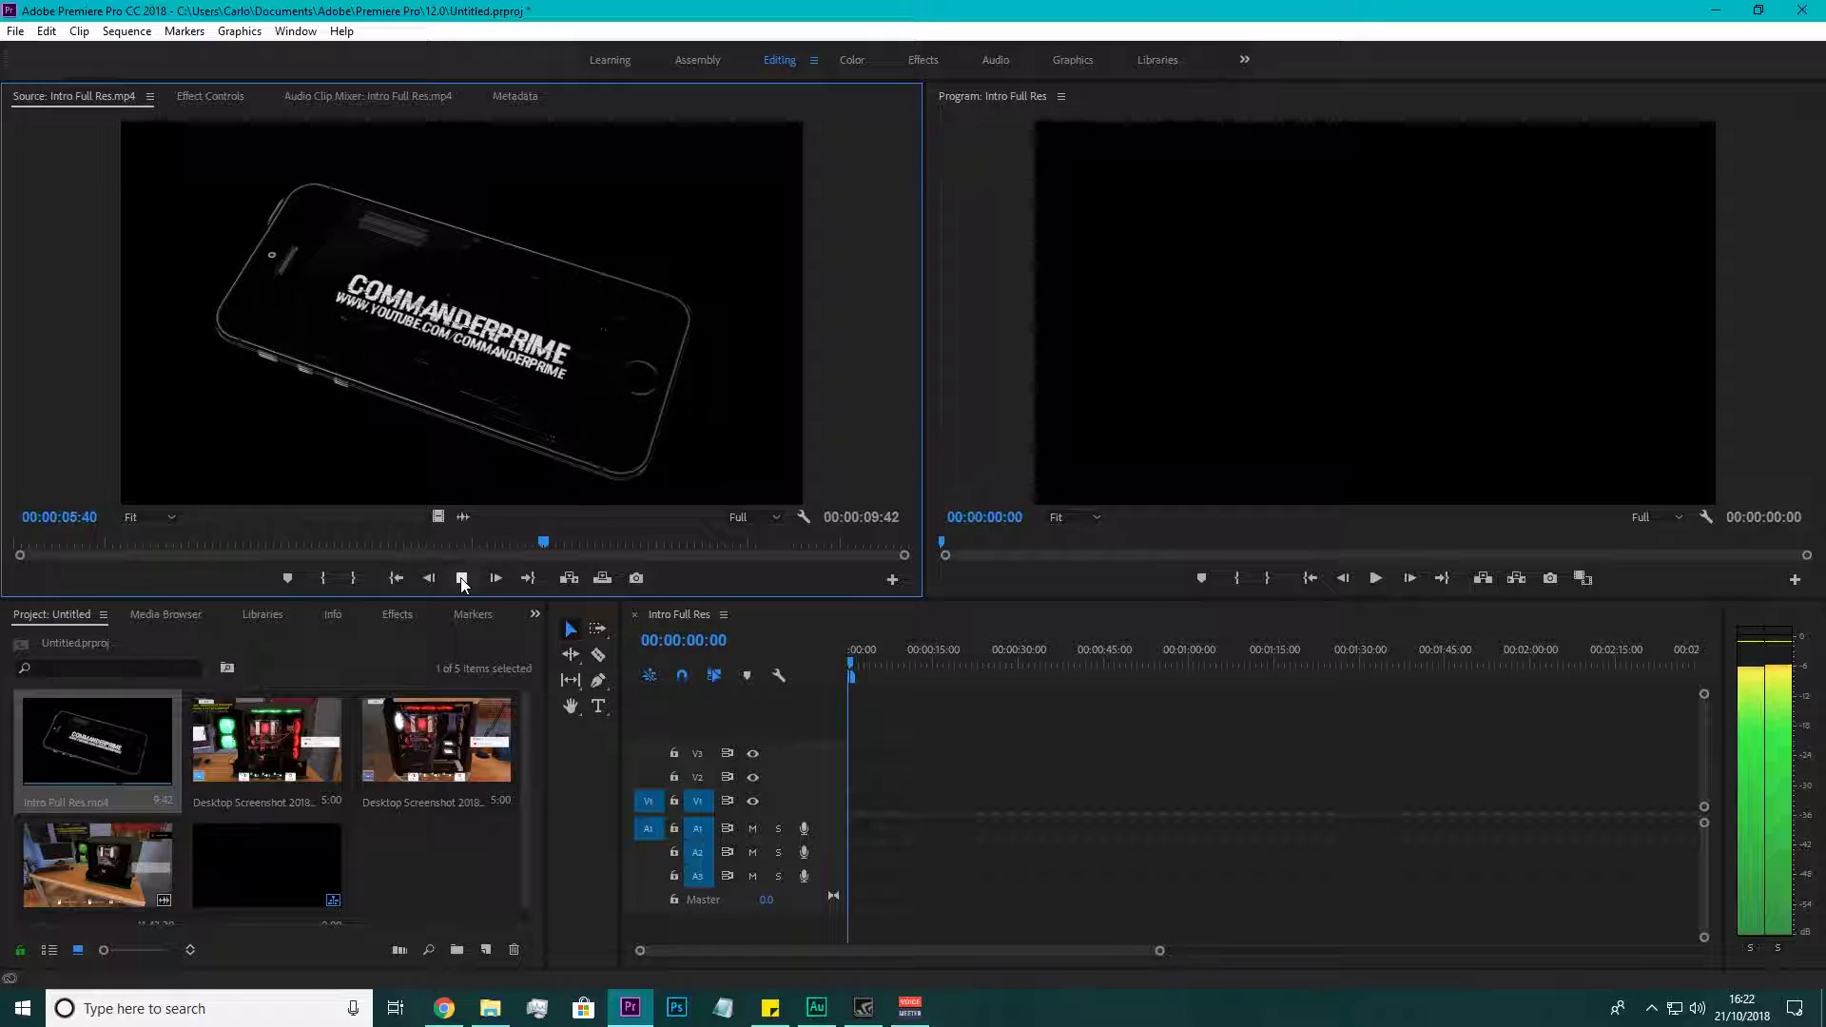
left_click(463, 578)
Place Intro Full Res.mp4 at the sequence start, keeping the existing sequence settings.
left_click_drag(95, 742, 946, 788)
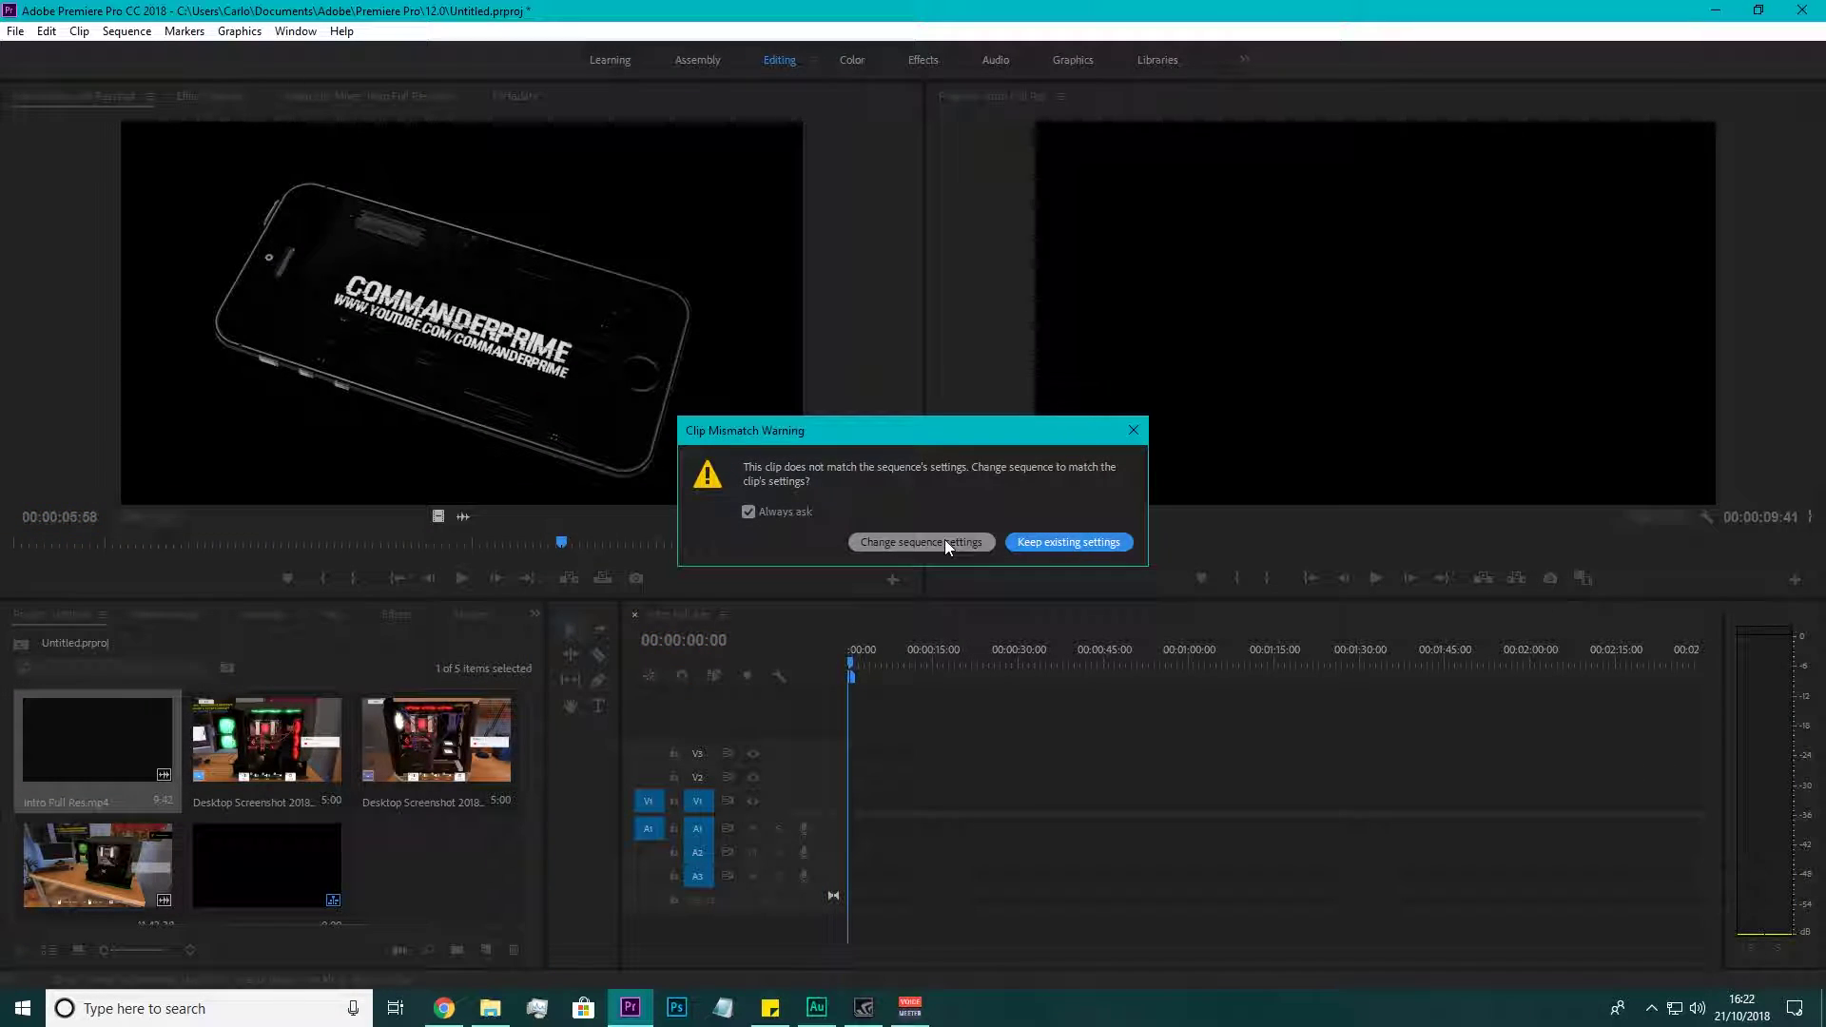
left_click(1064, 539)
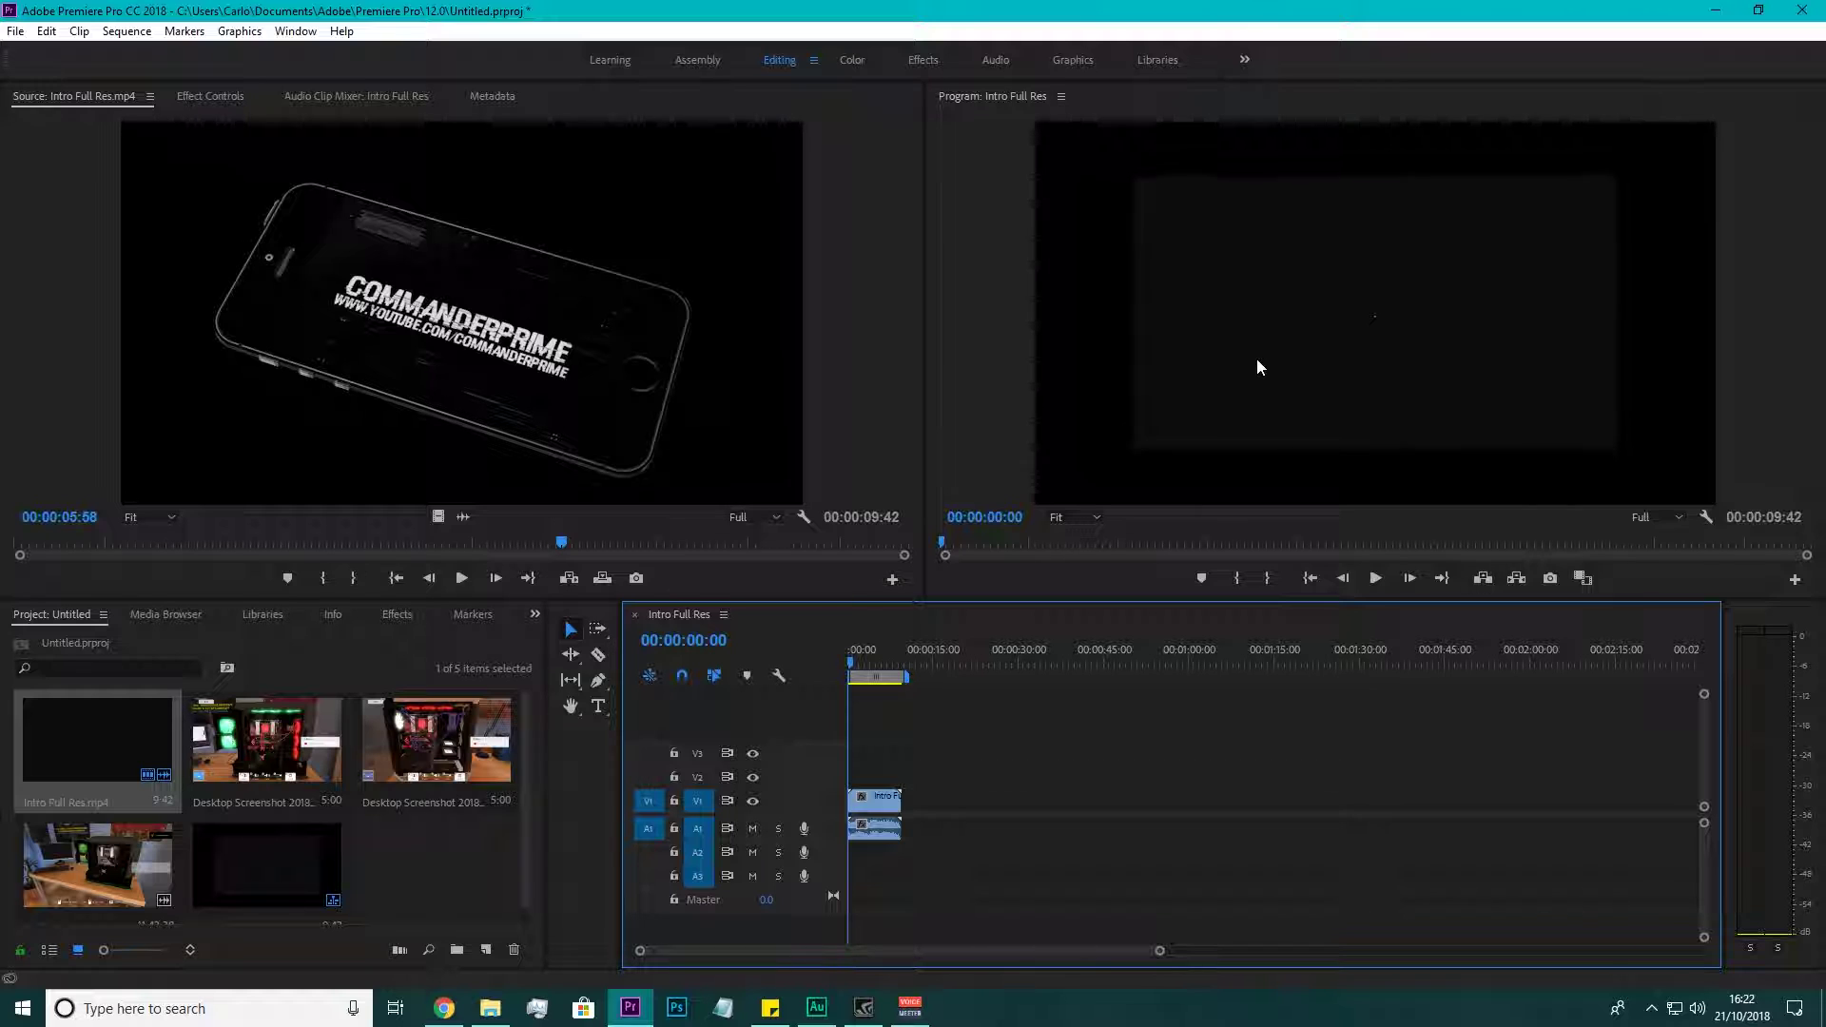
left_click(1442, 367)
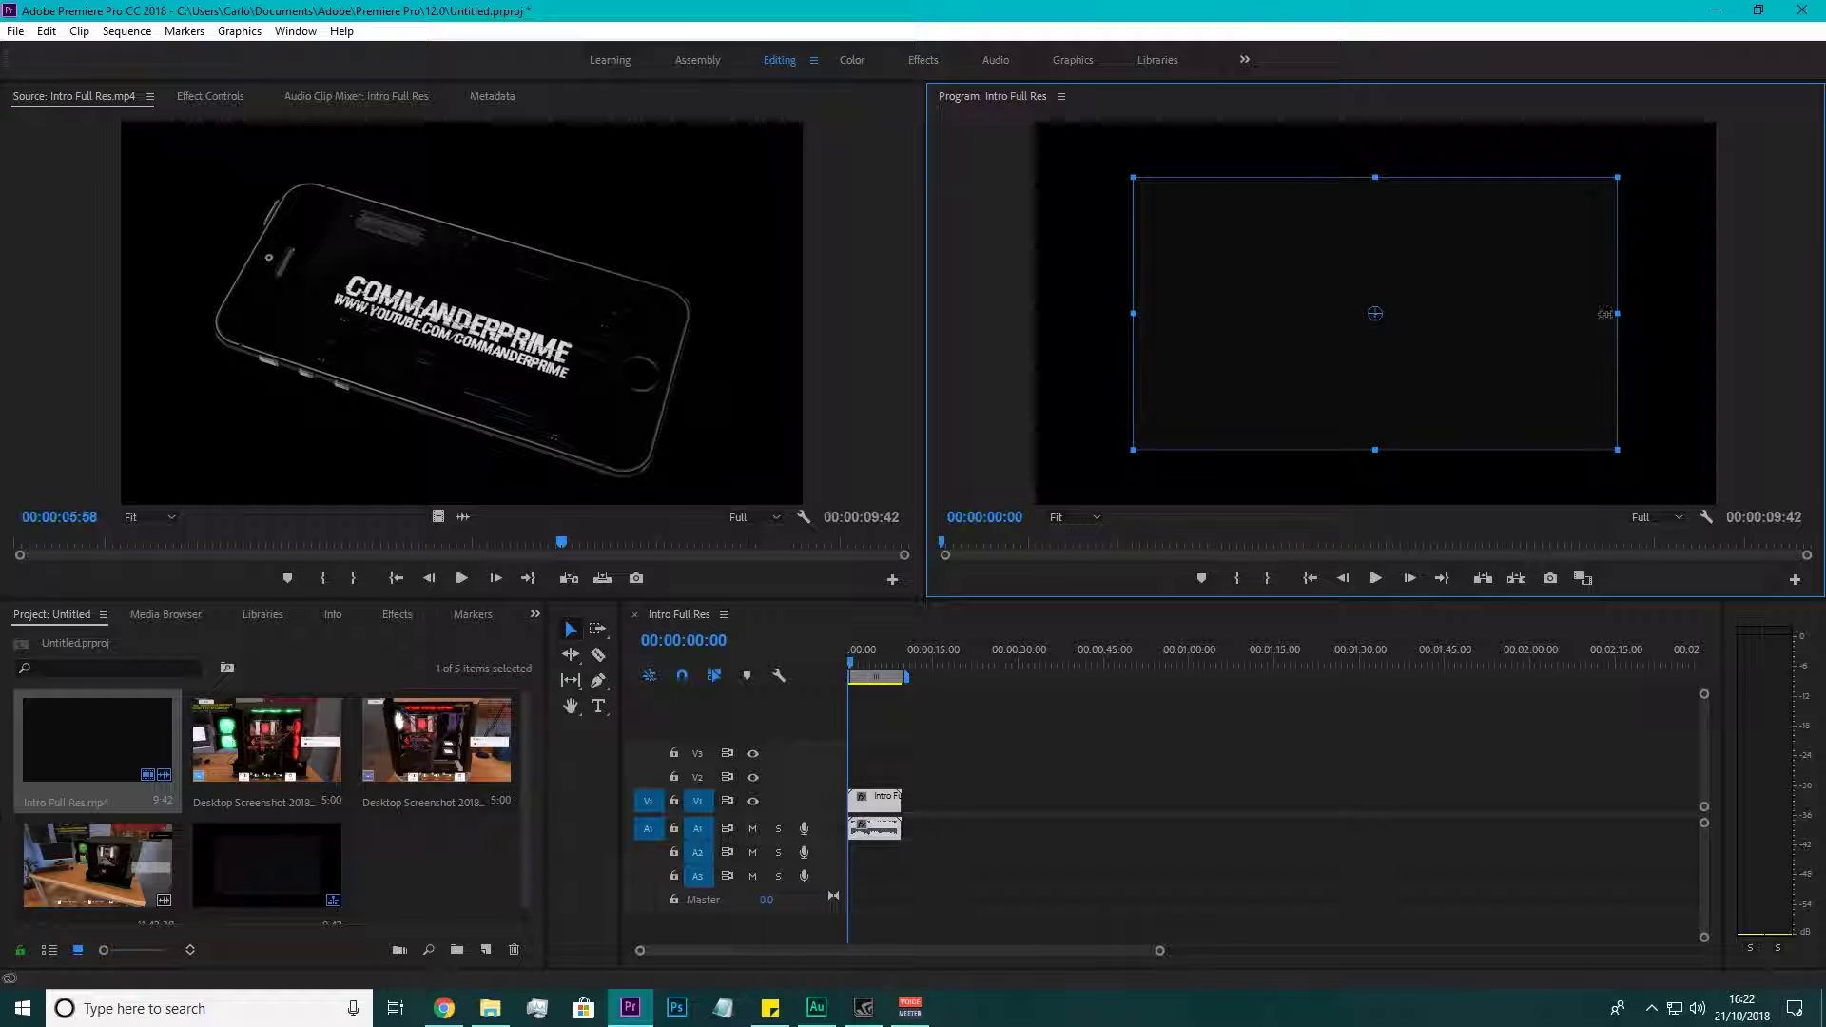
Scale the intro clip up to fill the frame and widen the timeline panel.
left_click_drag(1618, 313, 1660, 312)
left_click_drag(1701, 312, 1715, 312)
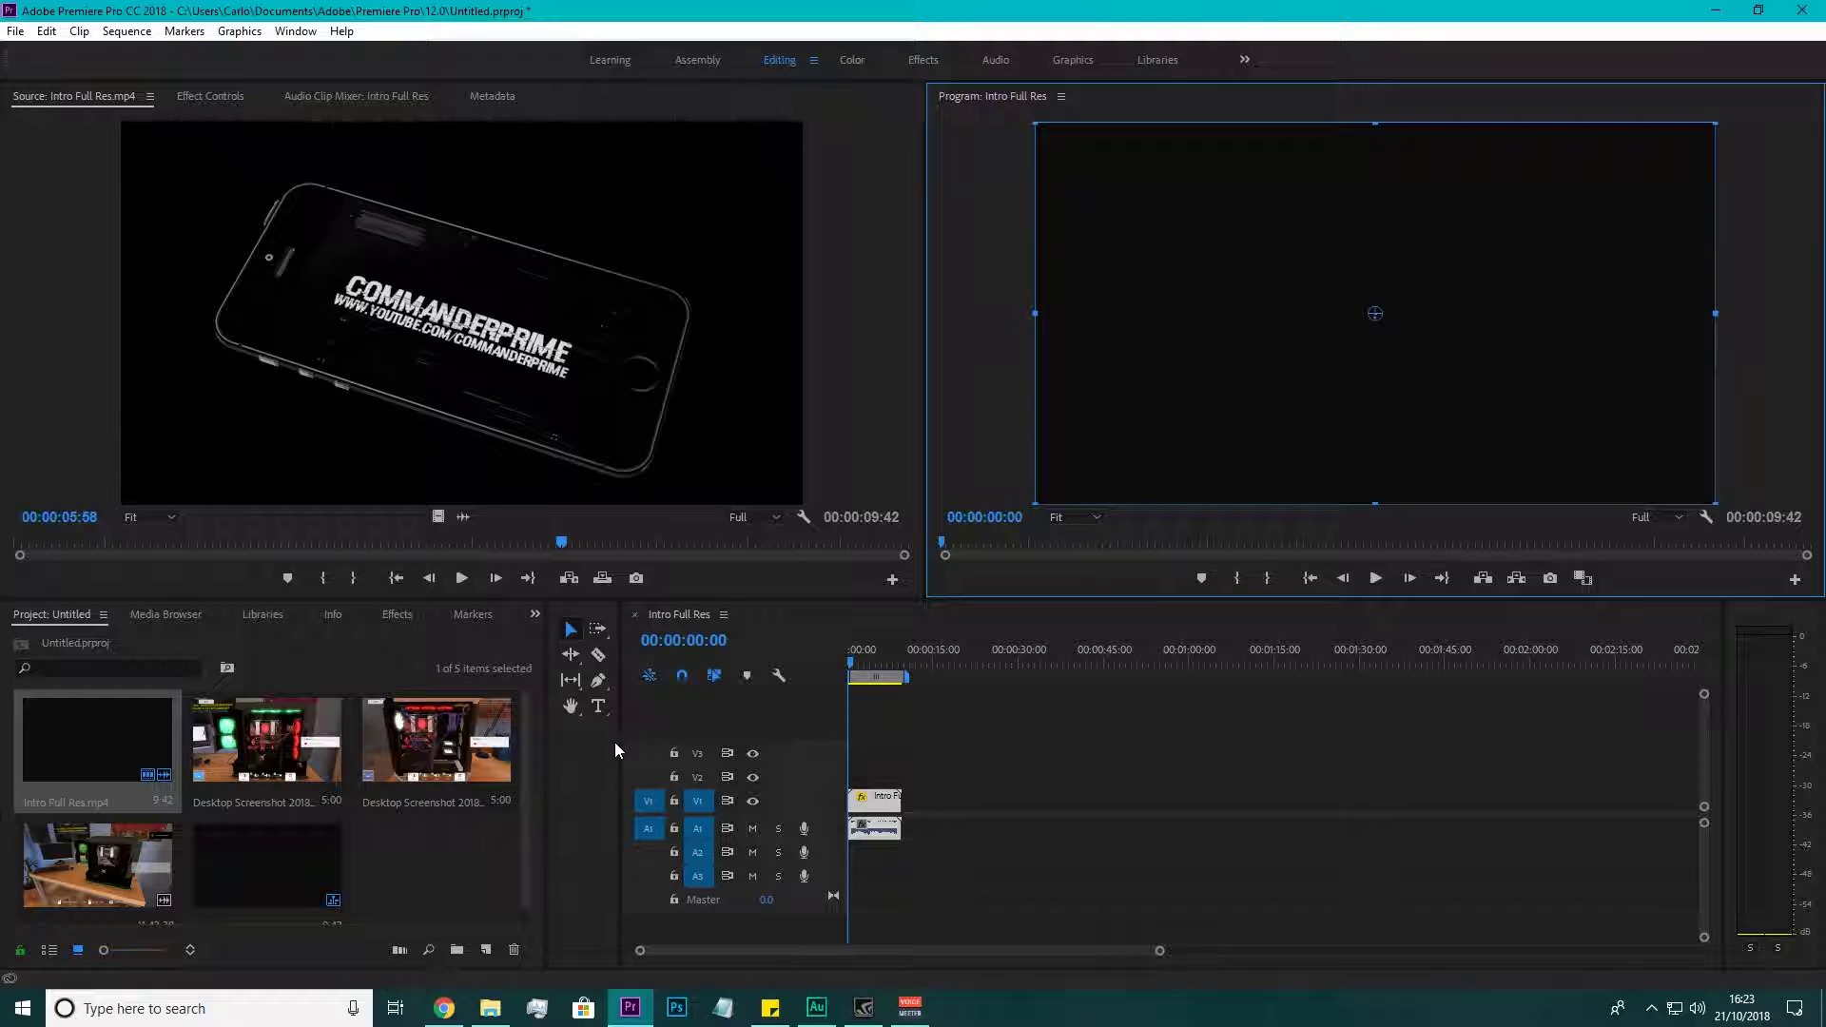
left_click_drag(620, 752, 597, 751)
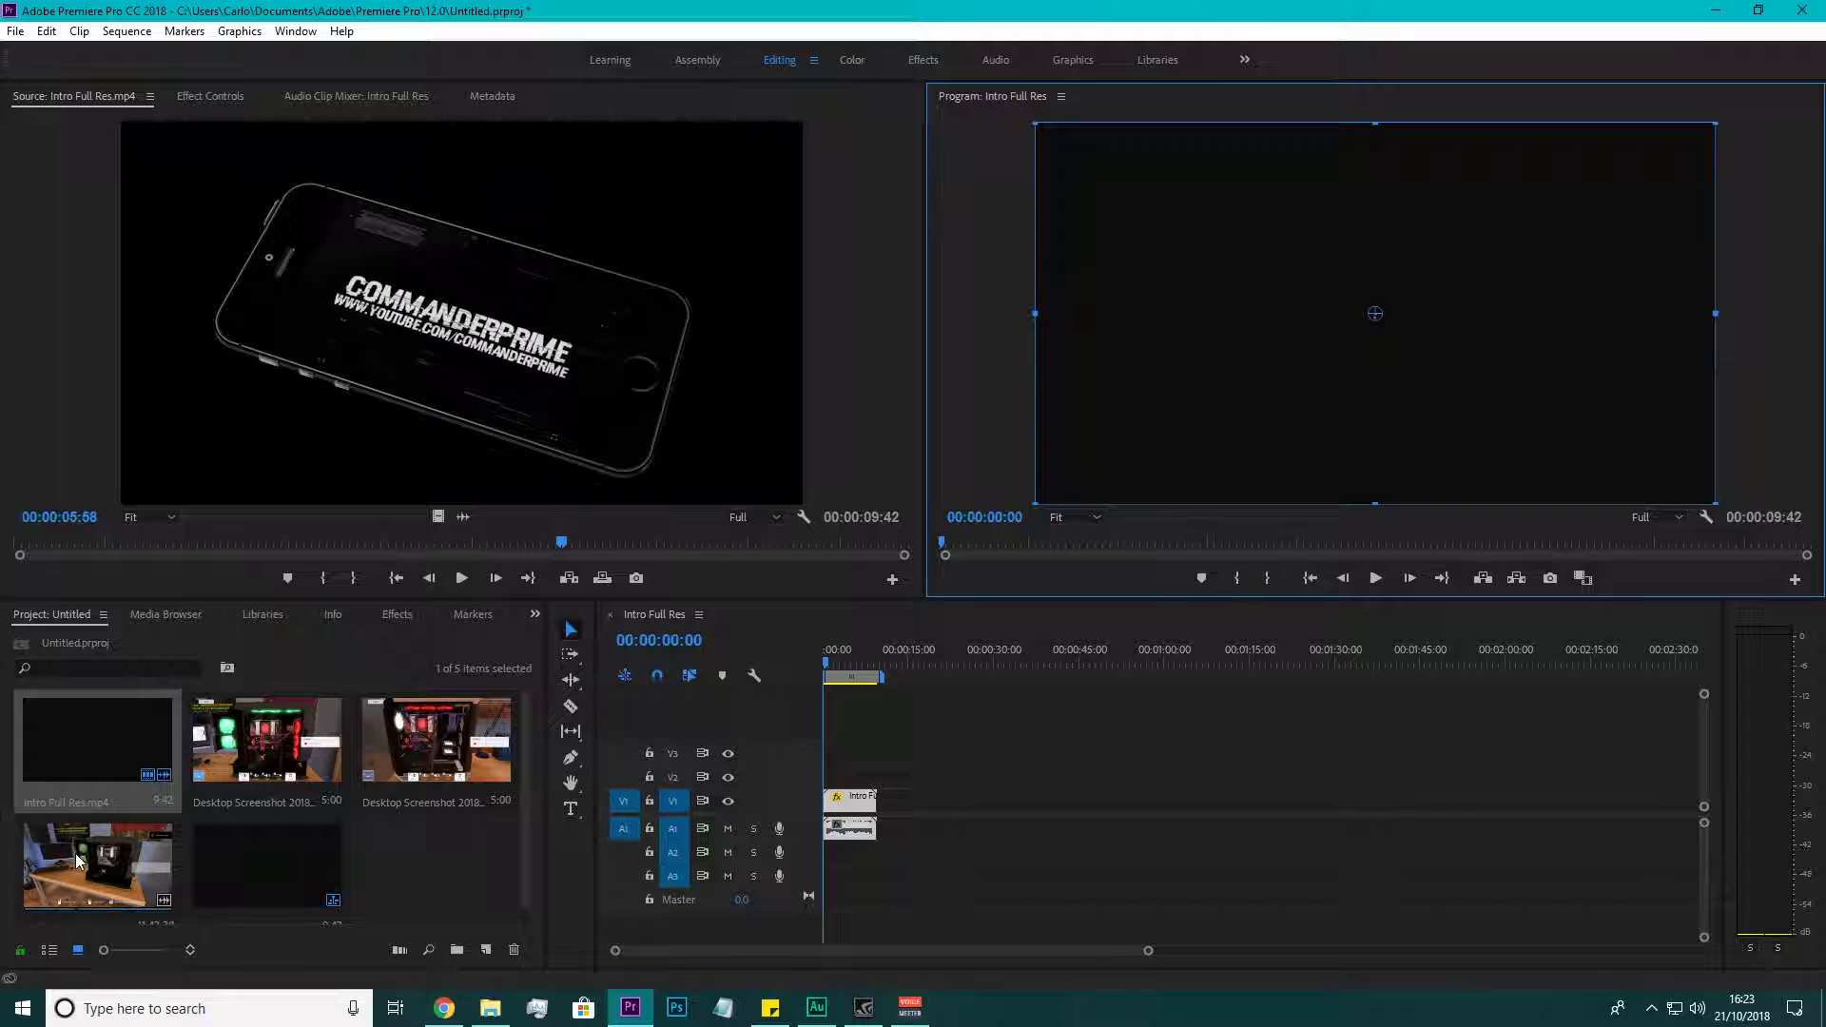
Put the Desktop 2018.10.11 gameplay clip on V1 right after the intro, then bring up File Explorer.
double_click(98, 876)
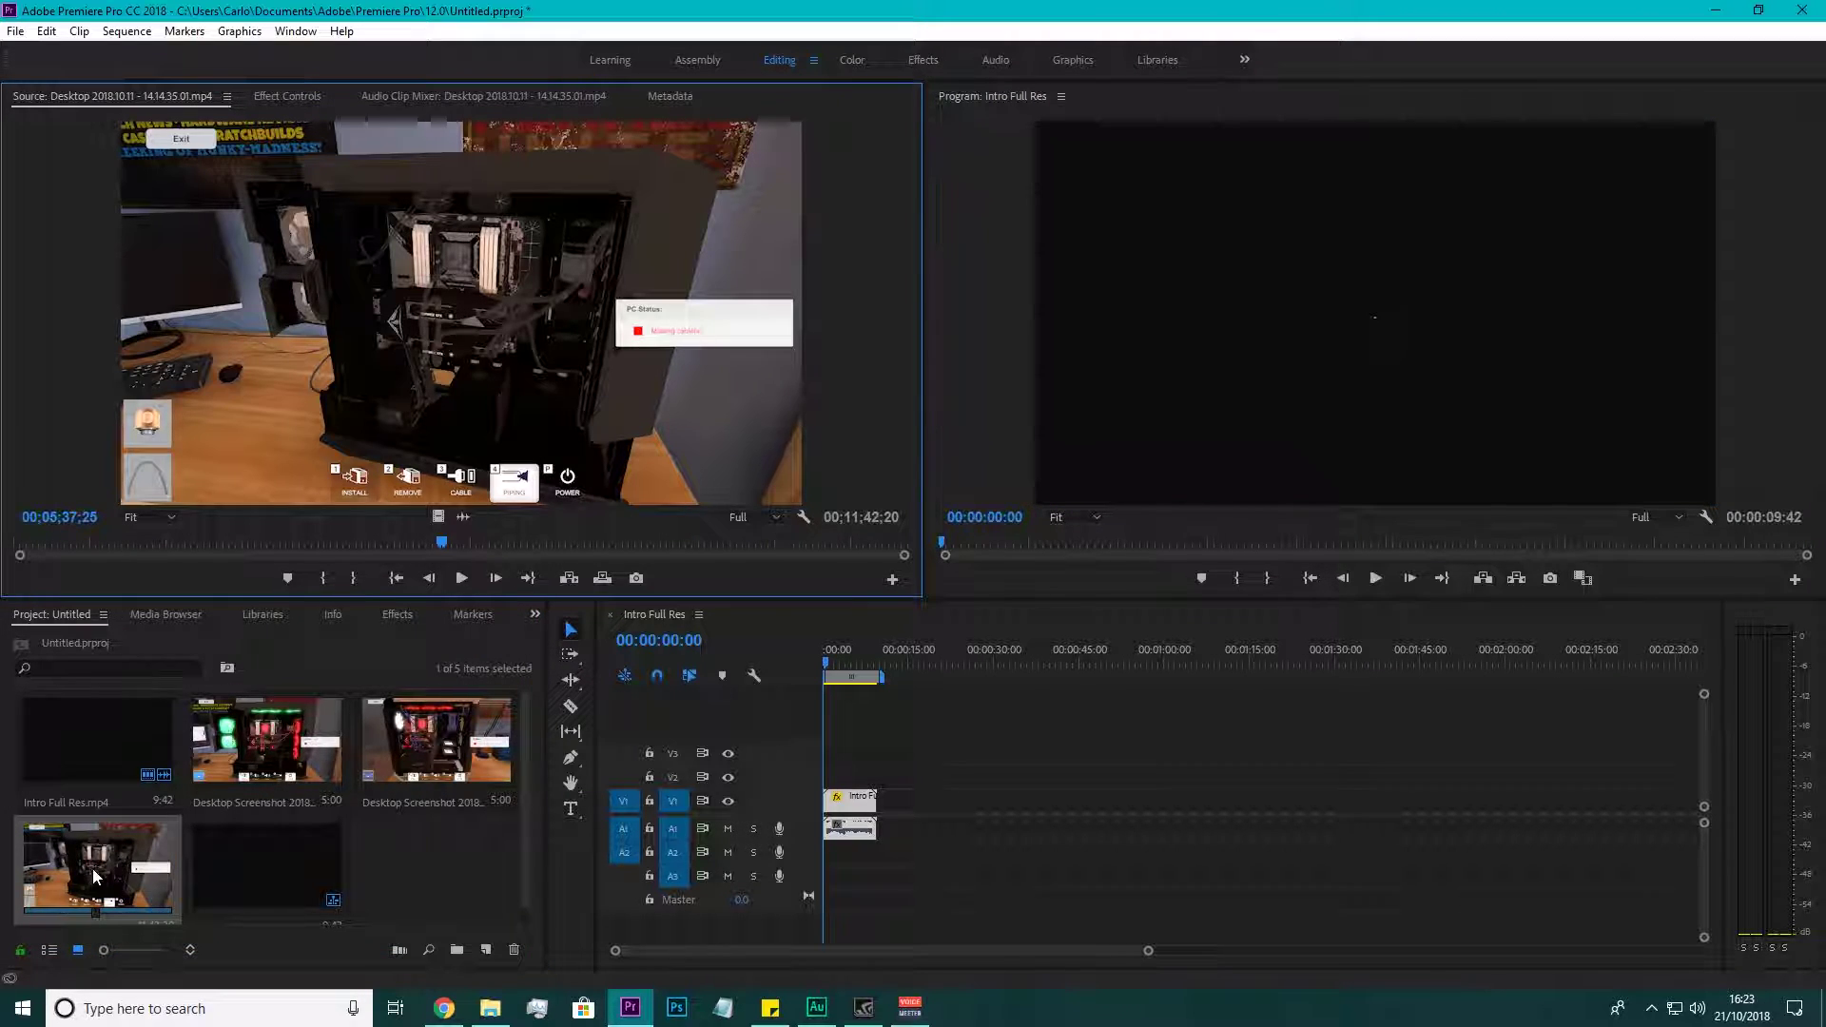
left_click_drag(93, 870, 889, 813)
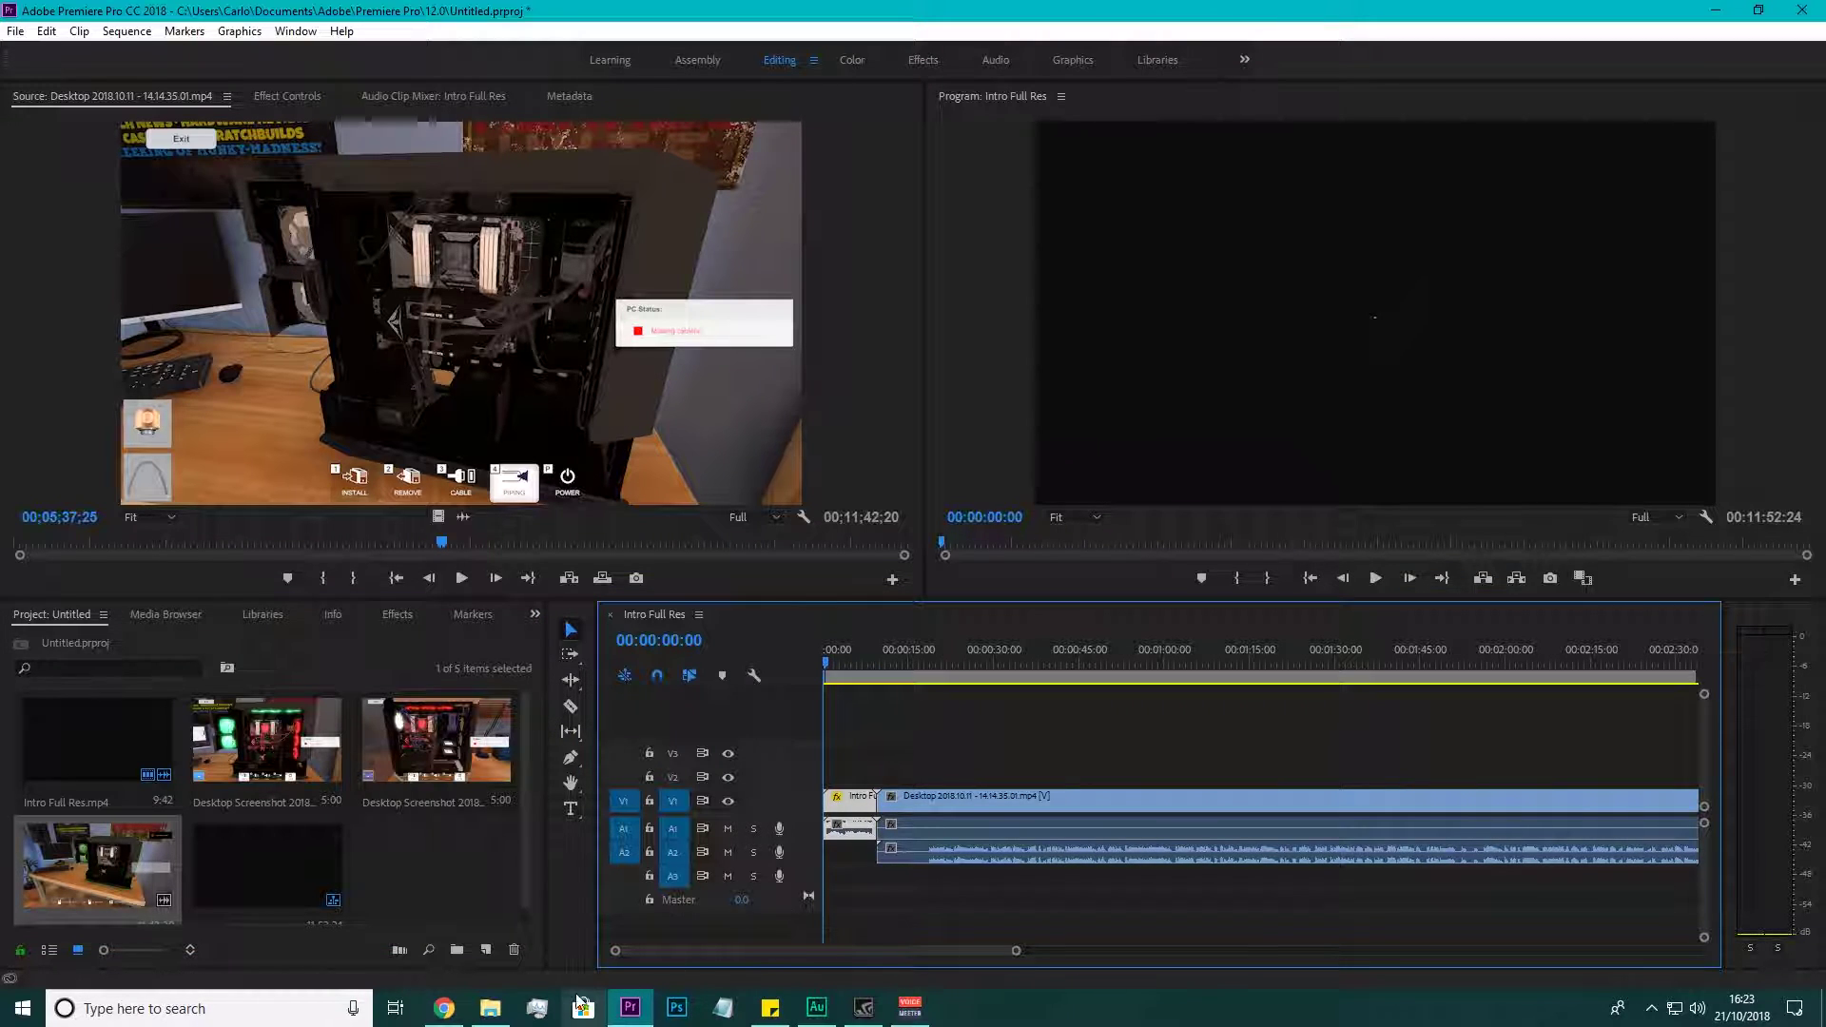
left_click(489, 1011)
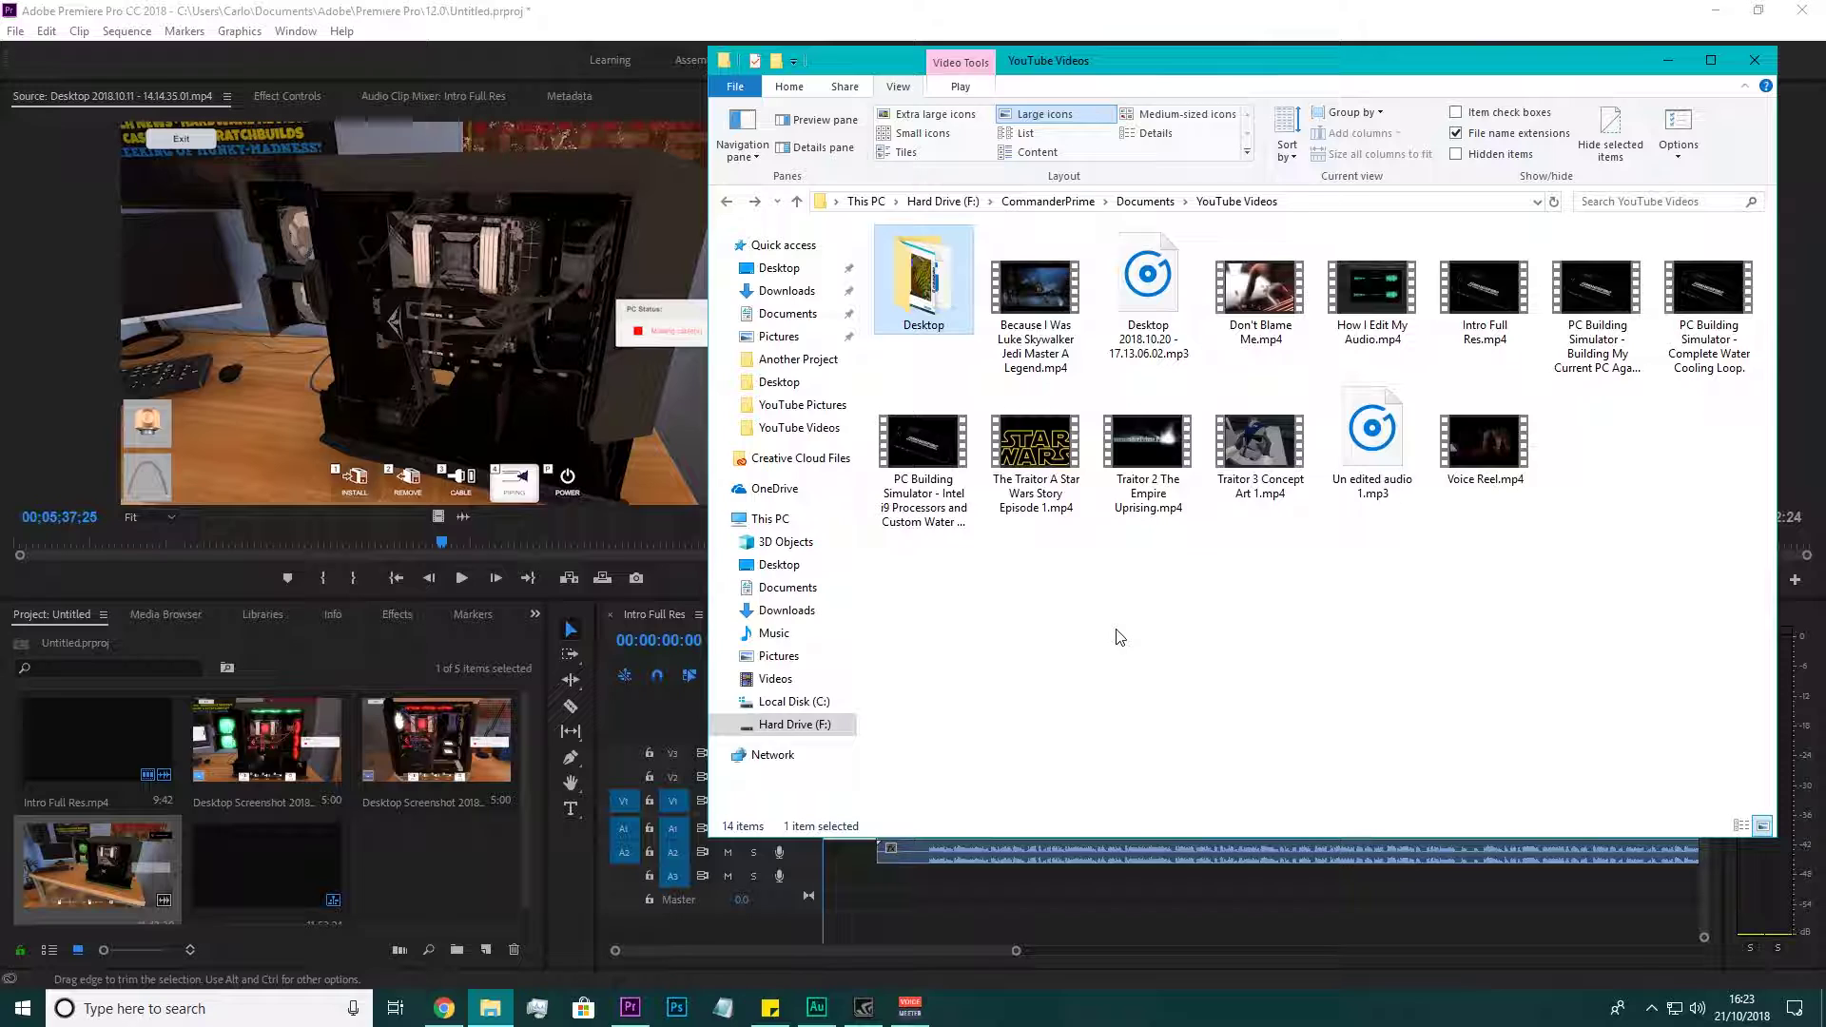
Import PC Buiding Sim Audio.mp3 from Documents > YouTube Audio into the project, then close Explorer.
left_click(1147, 201)
double_click(941, 458)
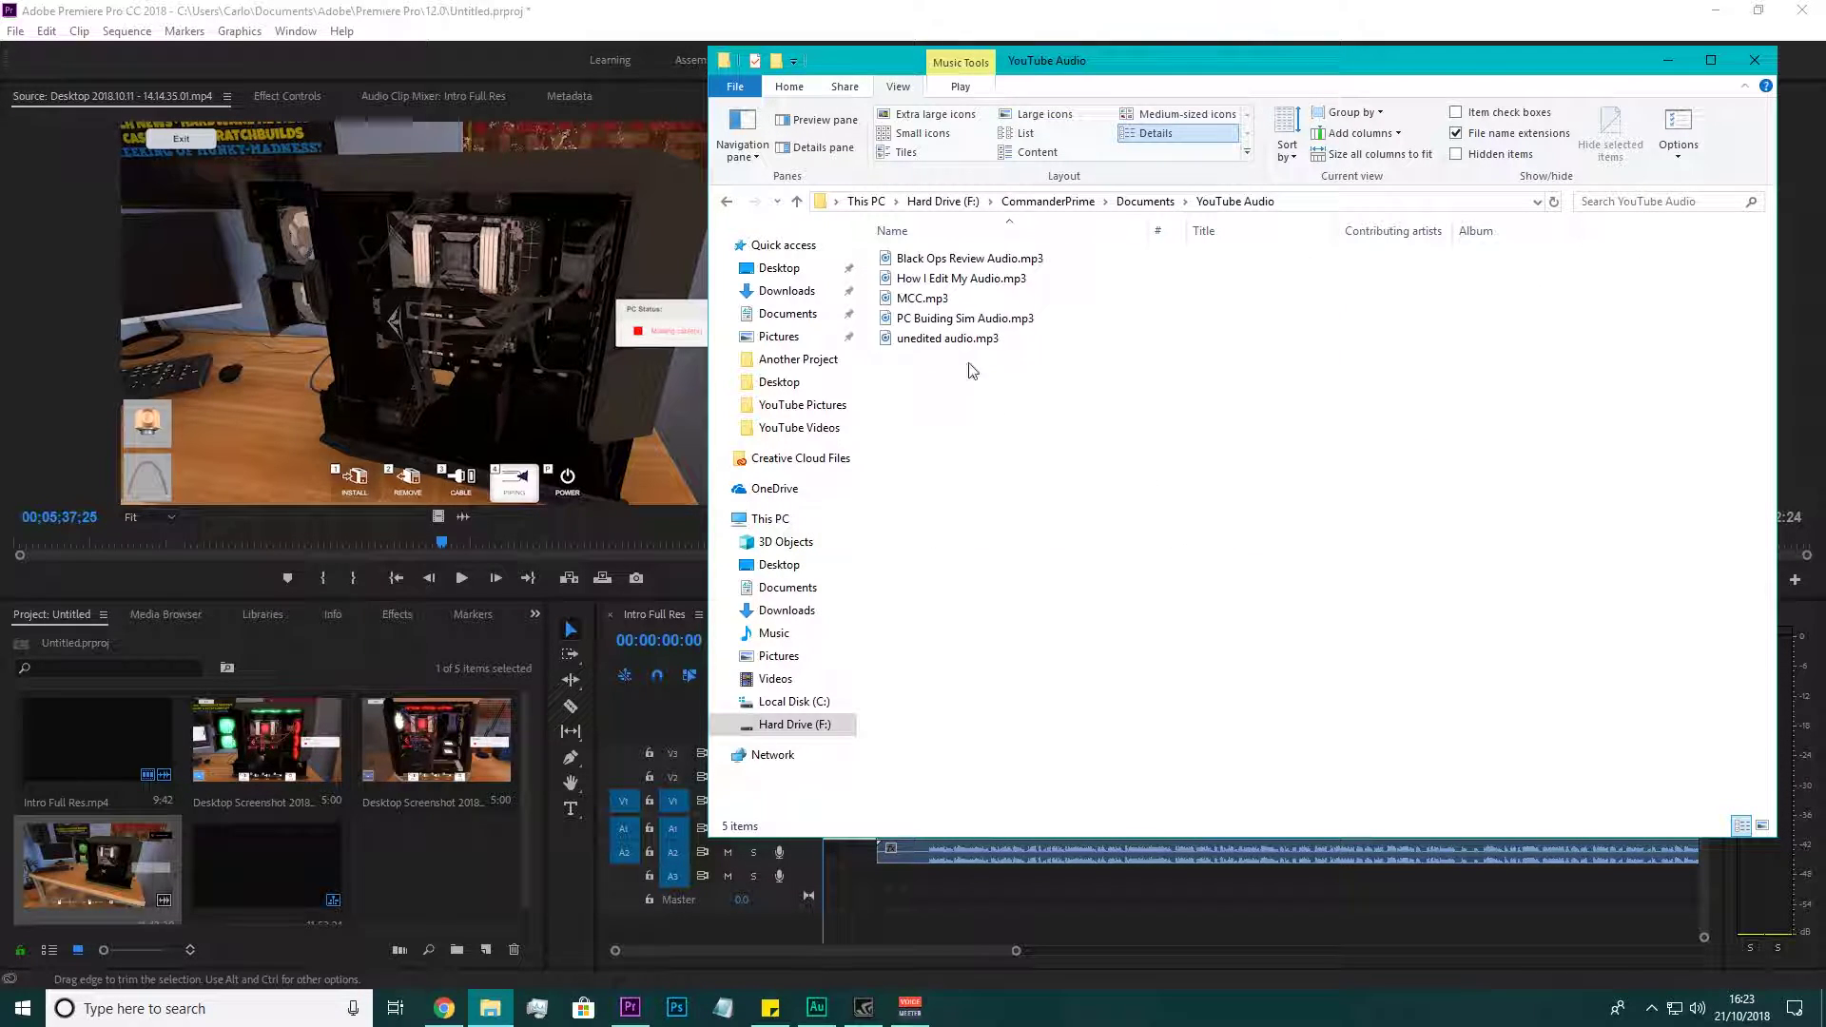
left_click_drag(961, 318, 422, 894)
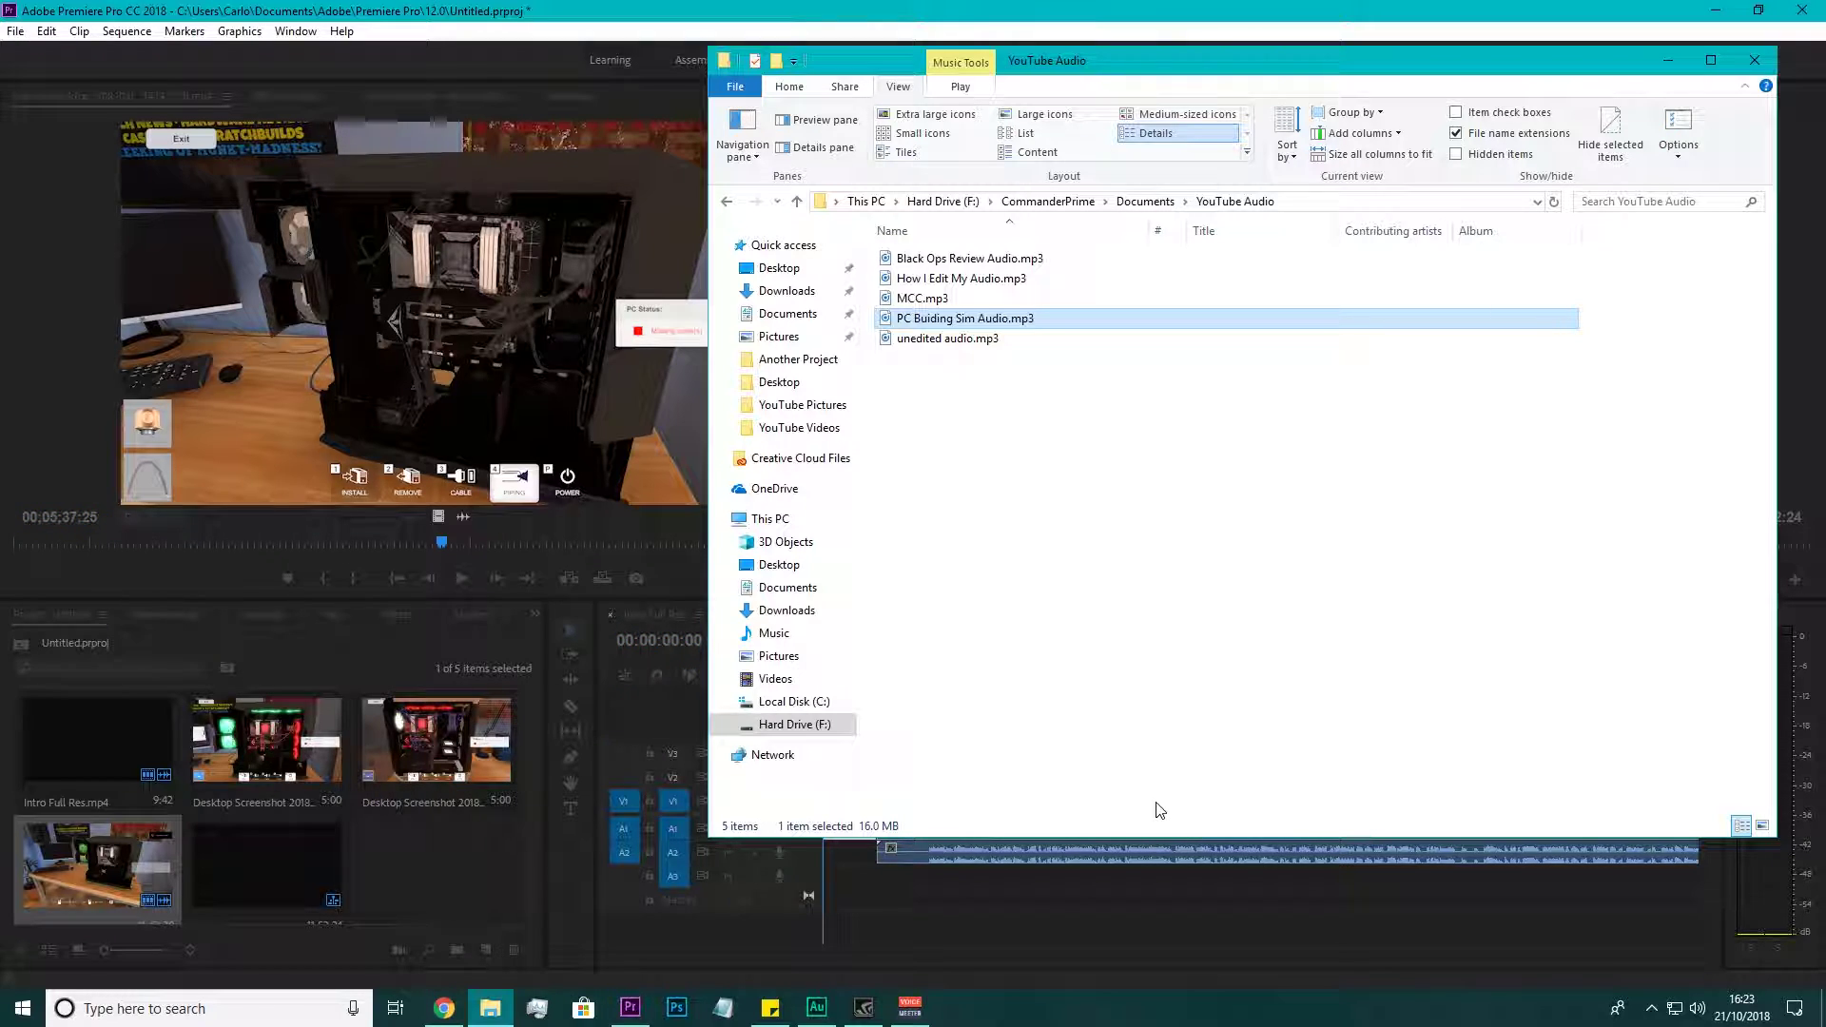
left_click(729, 76)
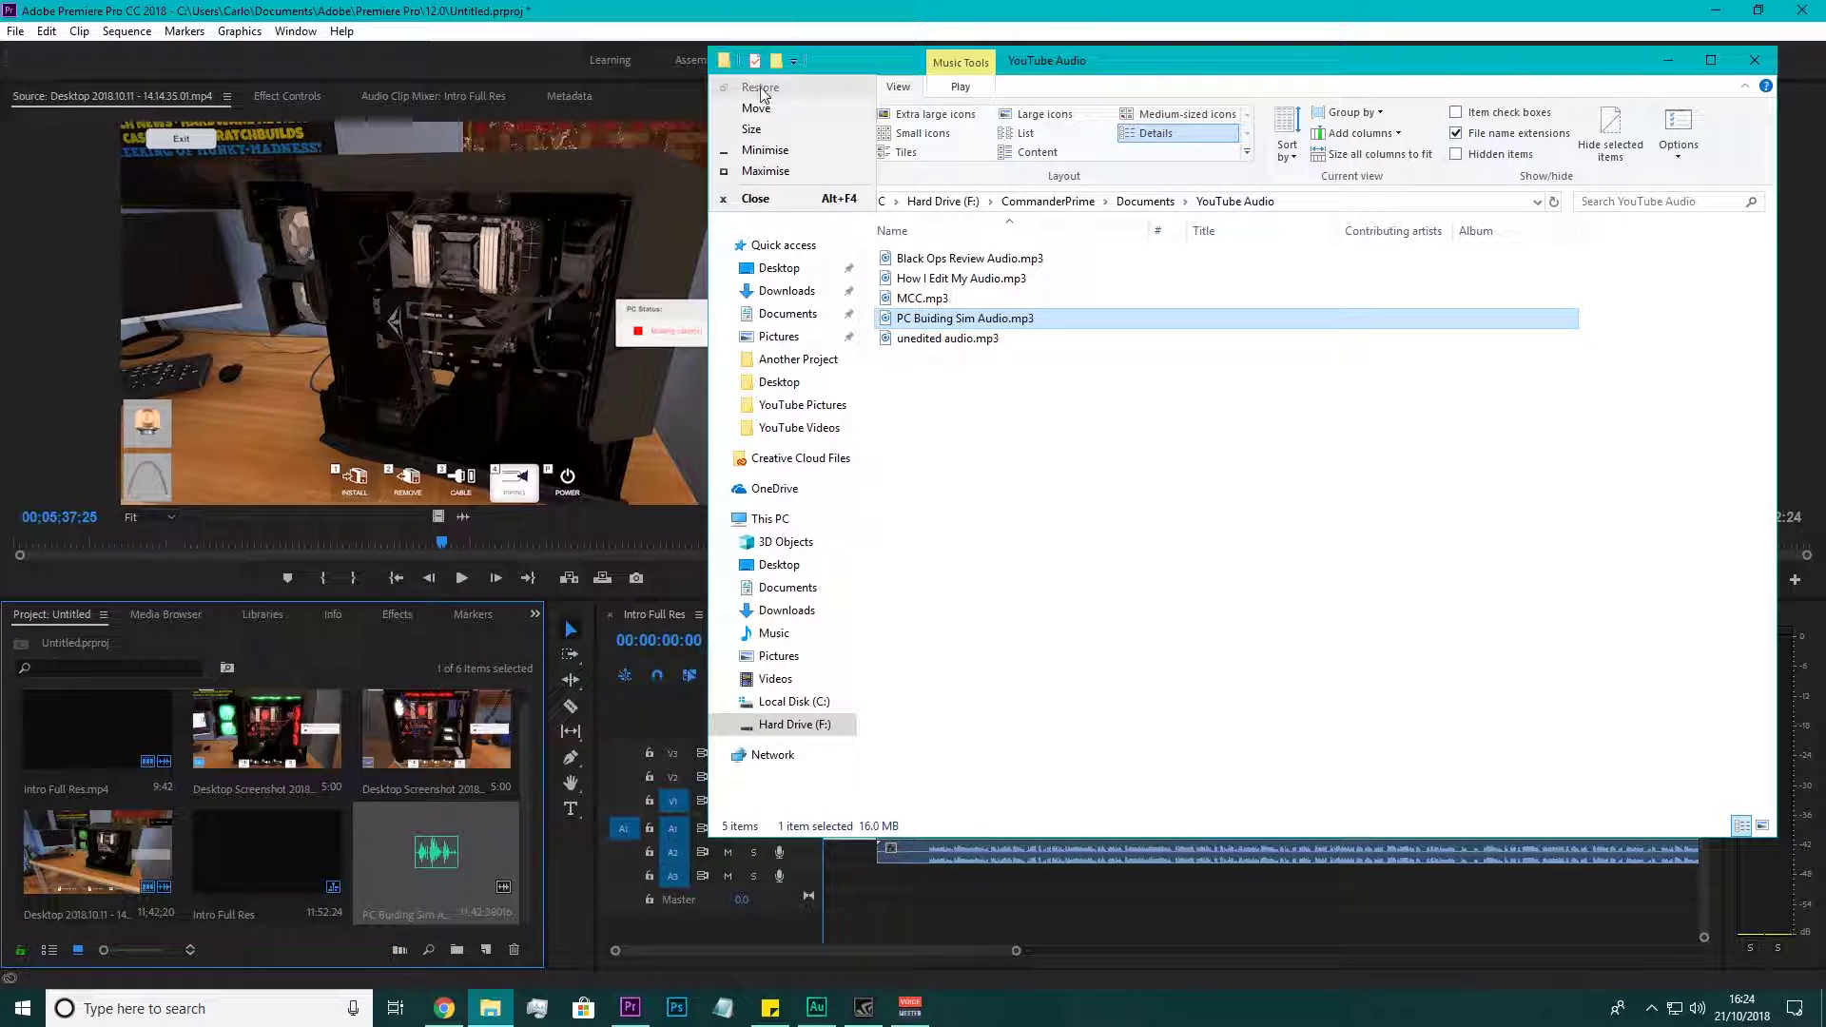
left_click(772, 104)
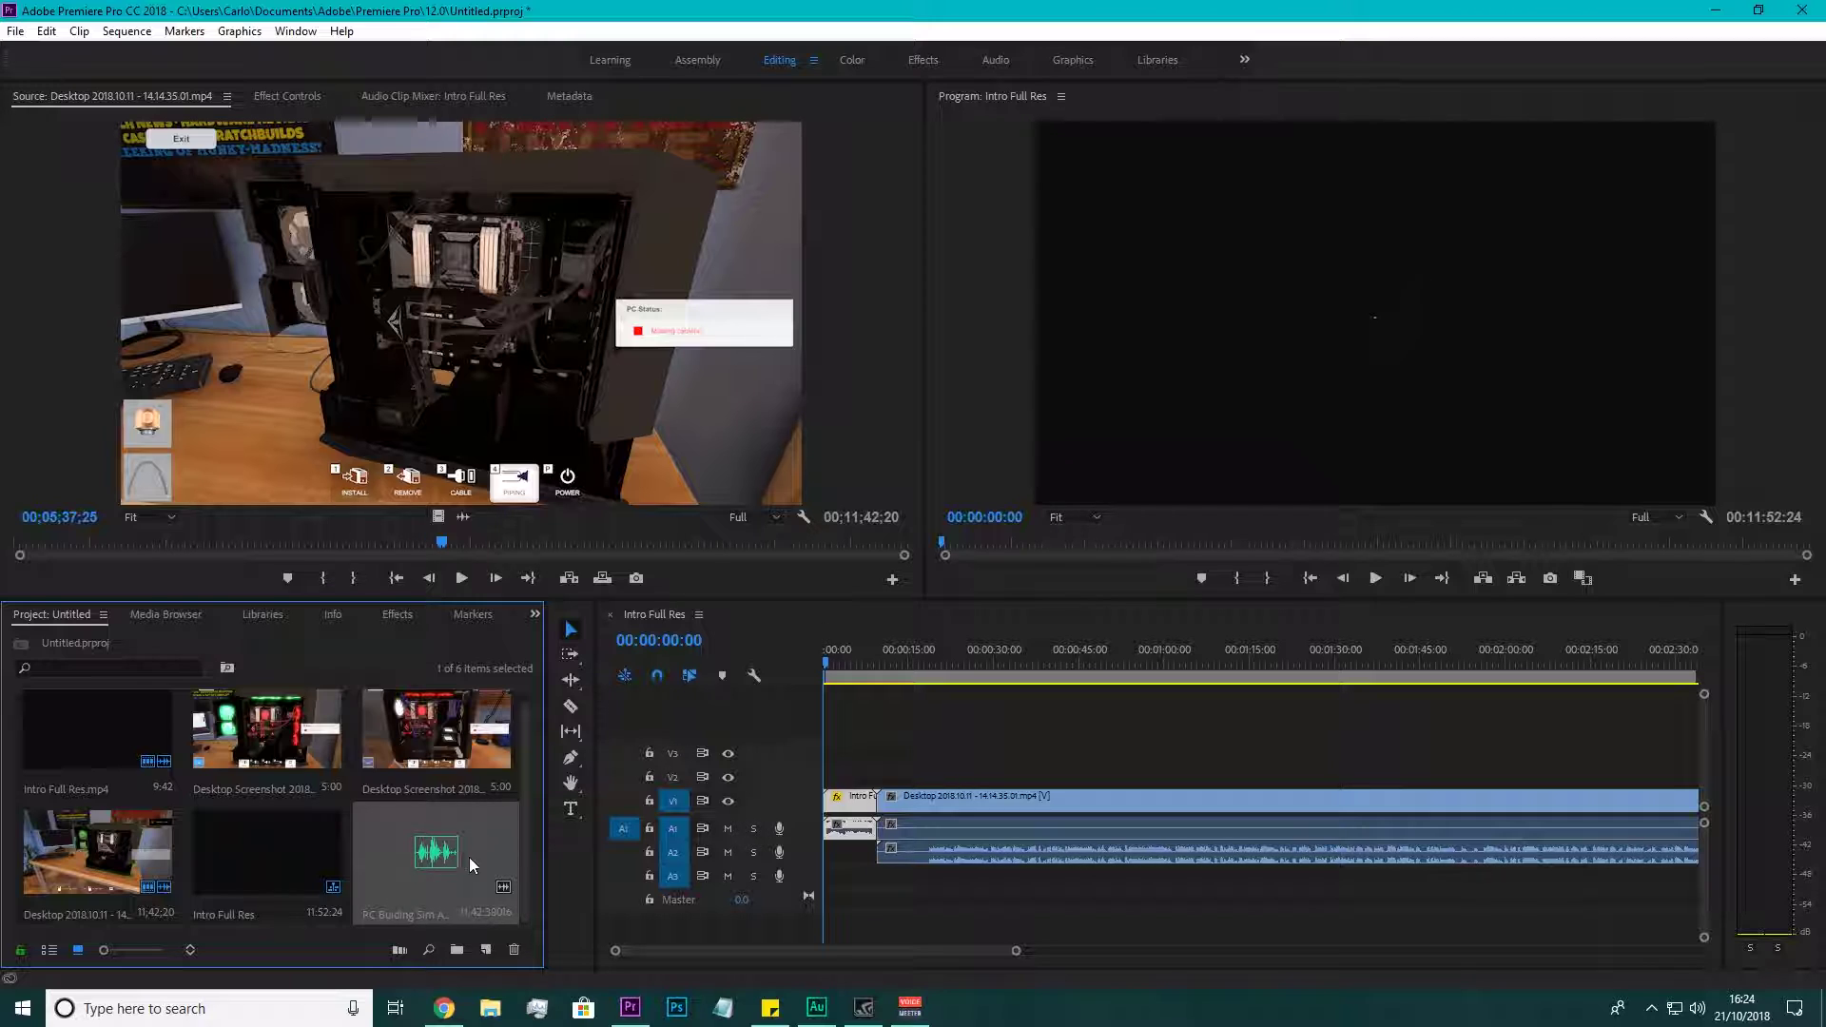
Dismiss the antivirus notice and preview the sequence from 0:55 to the Inventory screen at 2:34.
left_click_drag(1015, 951, 1457, 950)
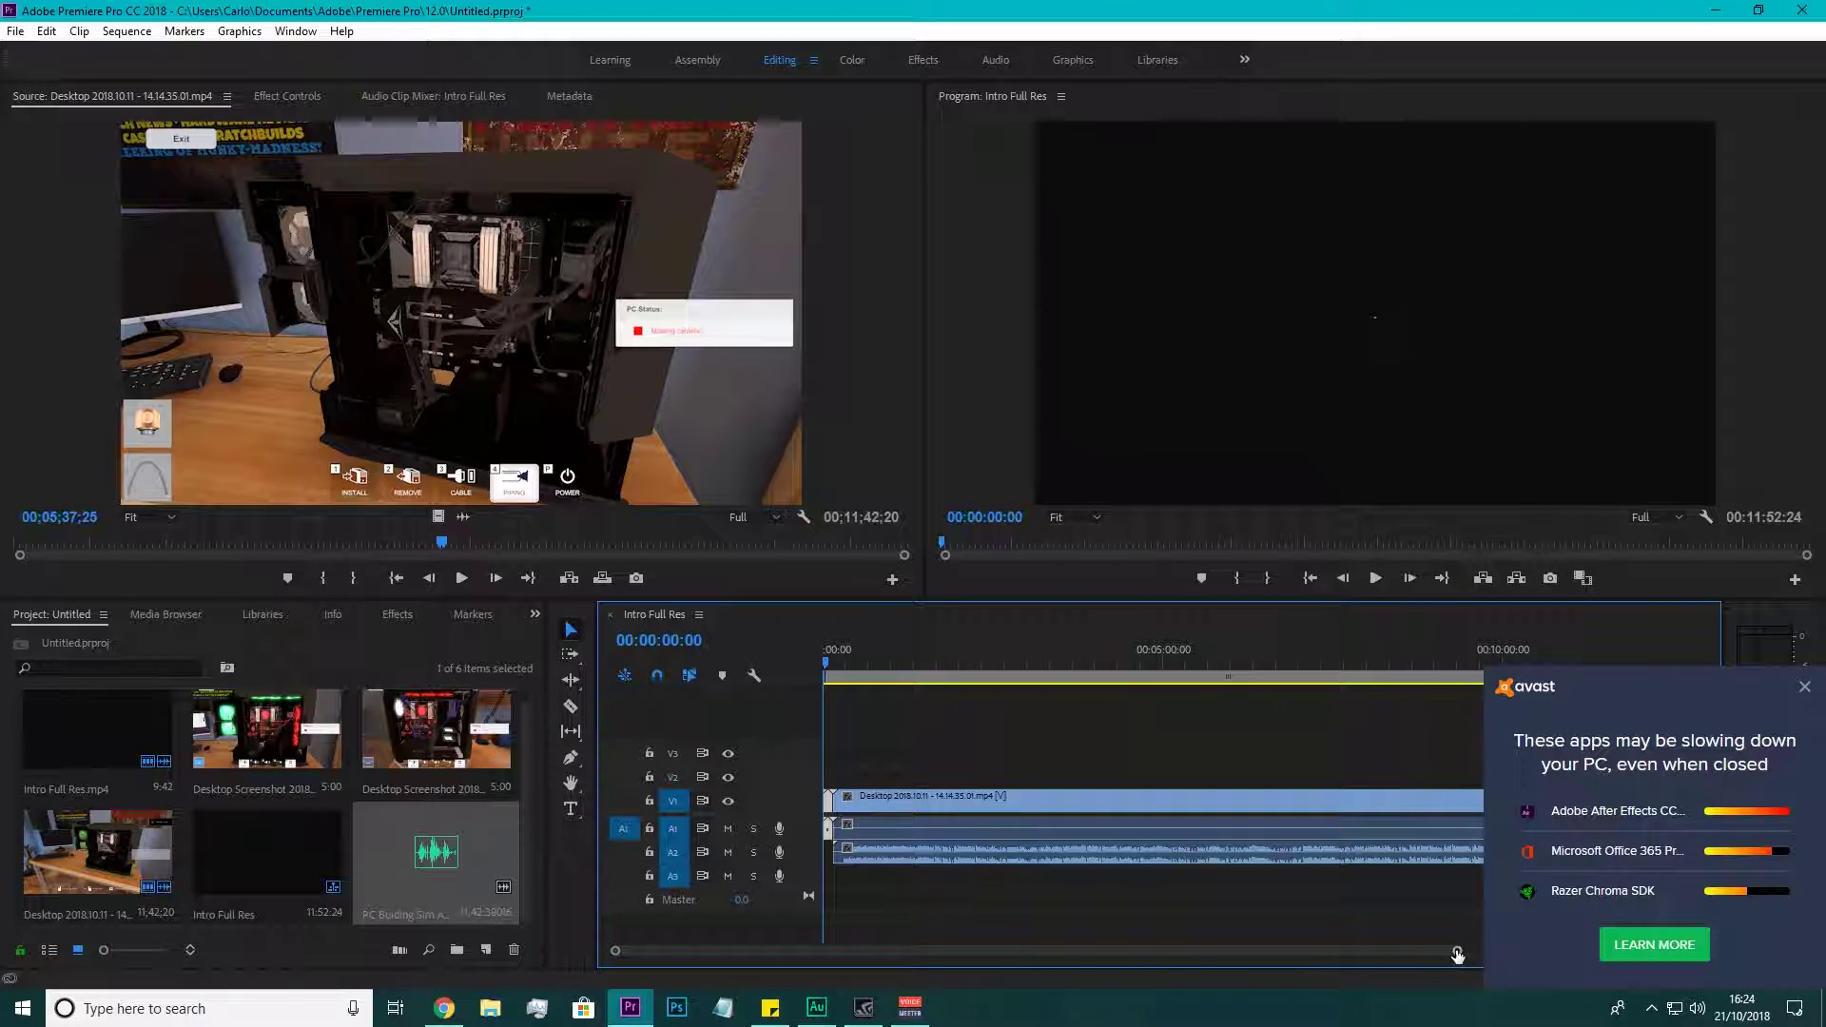
left_click(1804, 685)
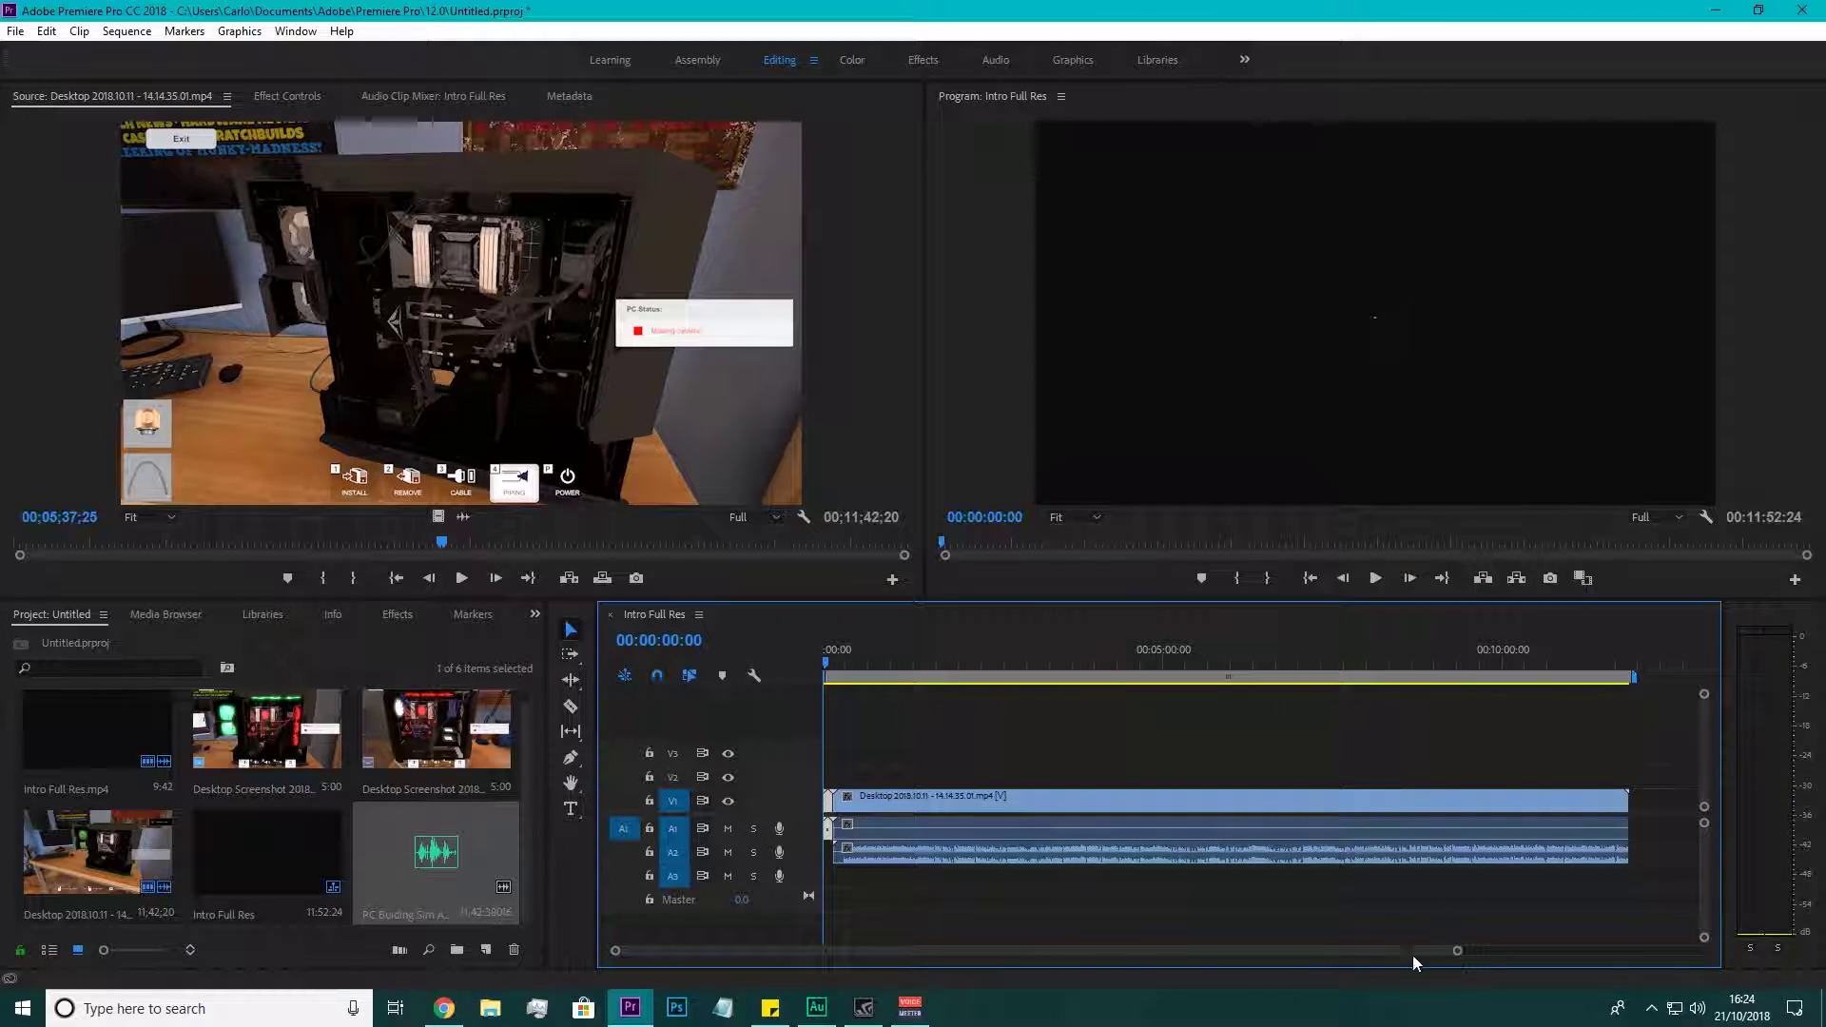
left_click_drag(1460, 951, 1467, 951)
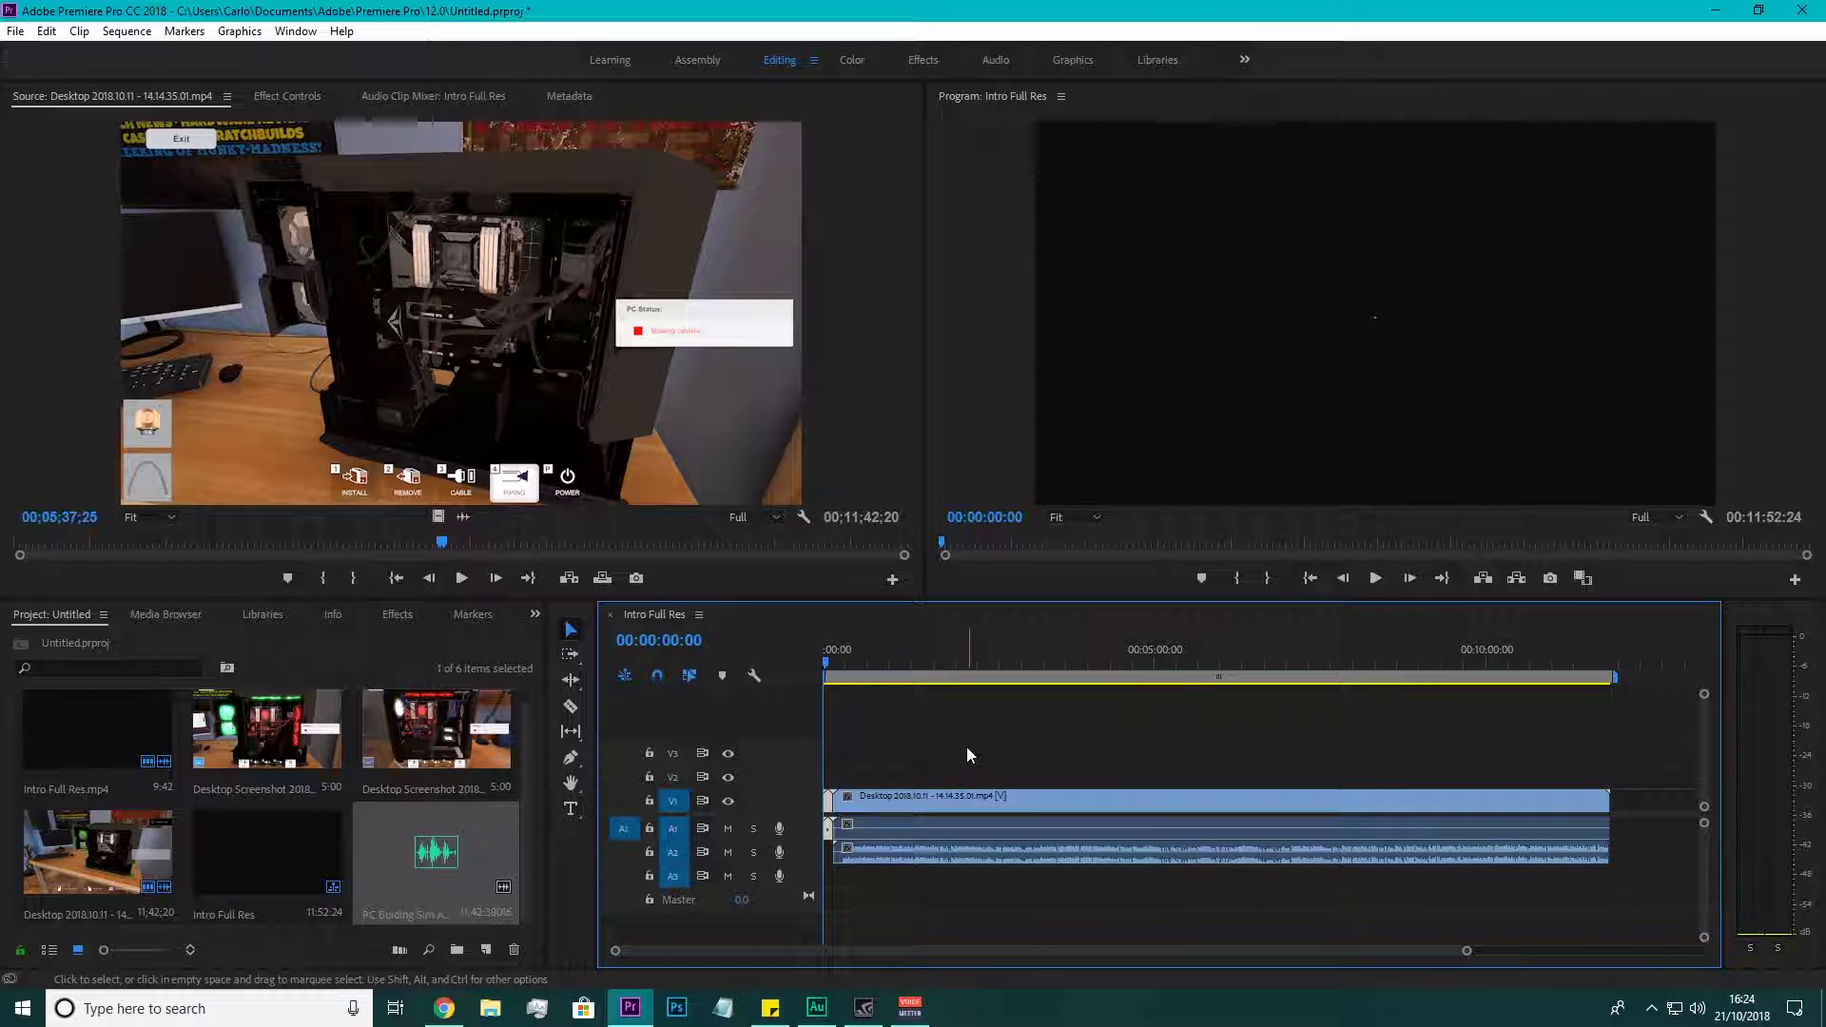
left_click(886, 676)
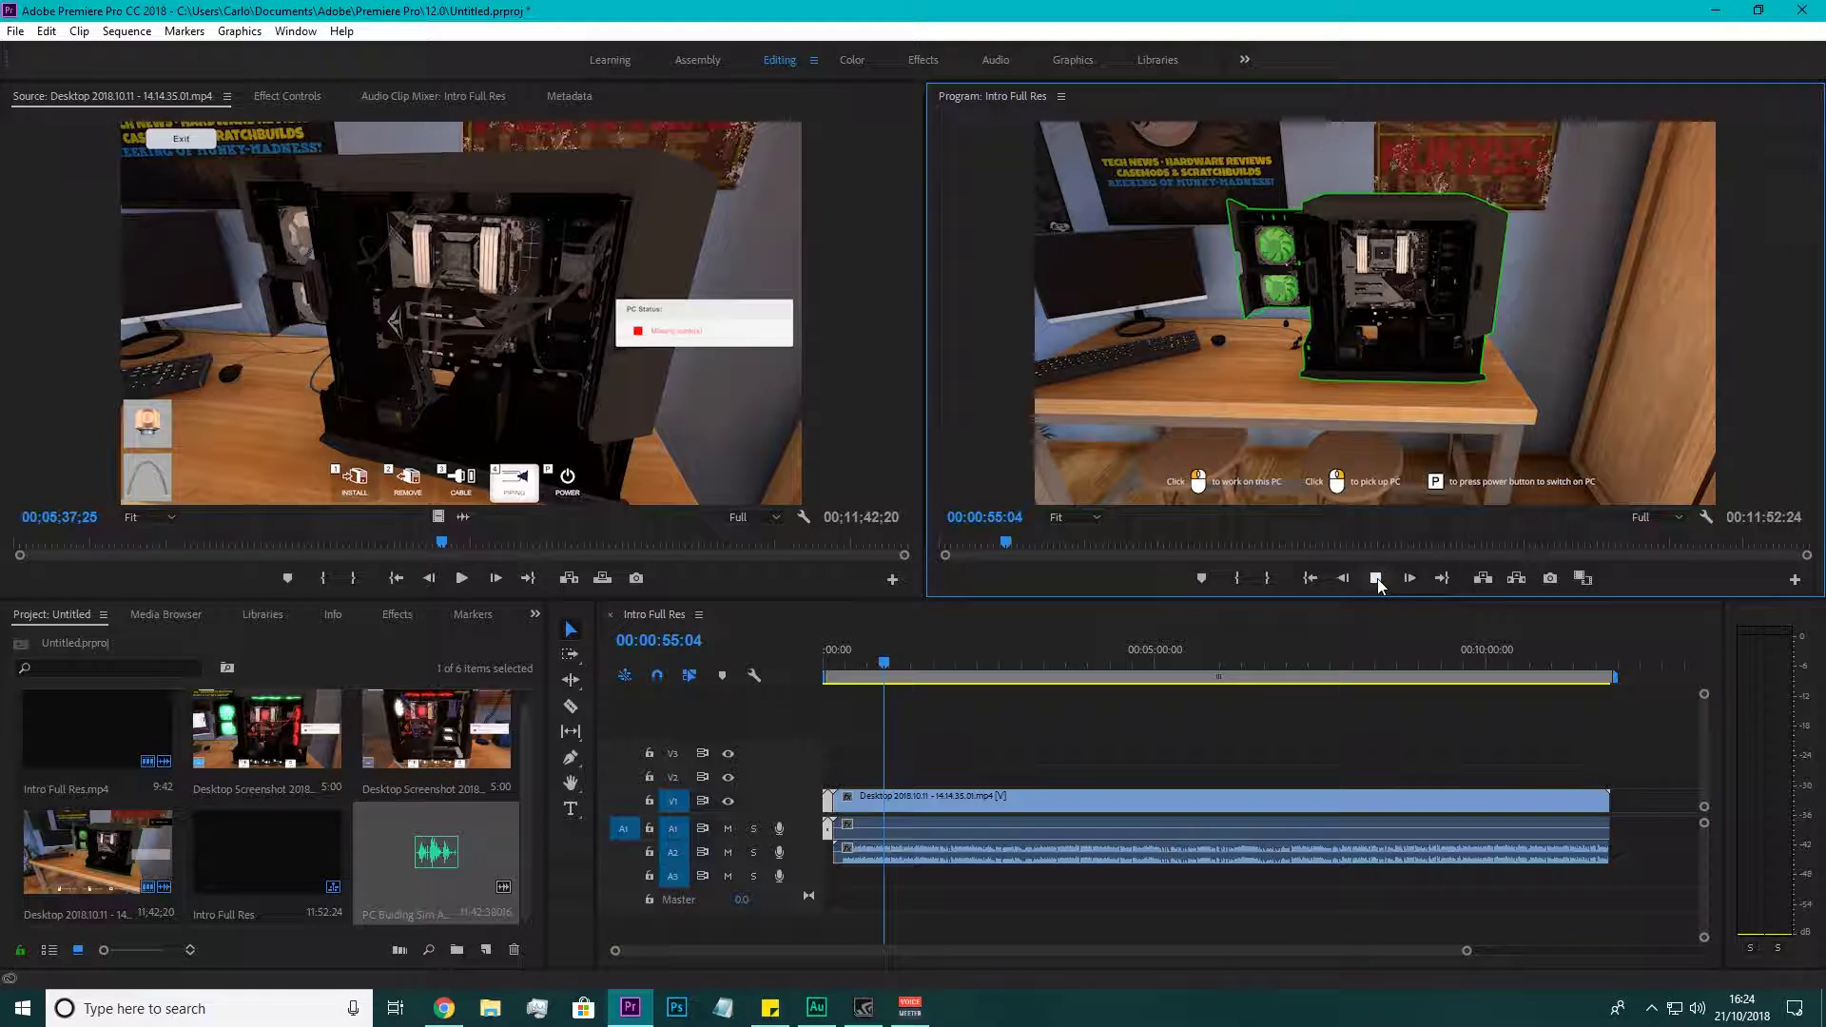
left_click(1376, 578)
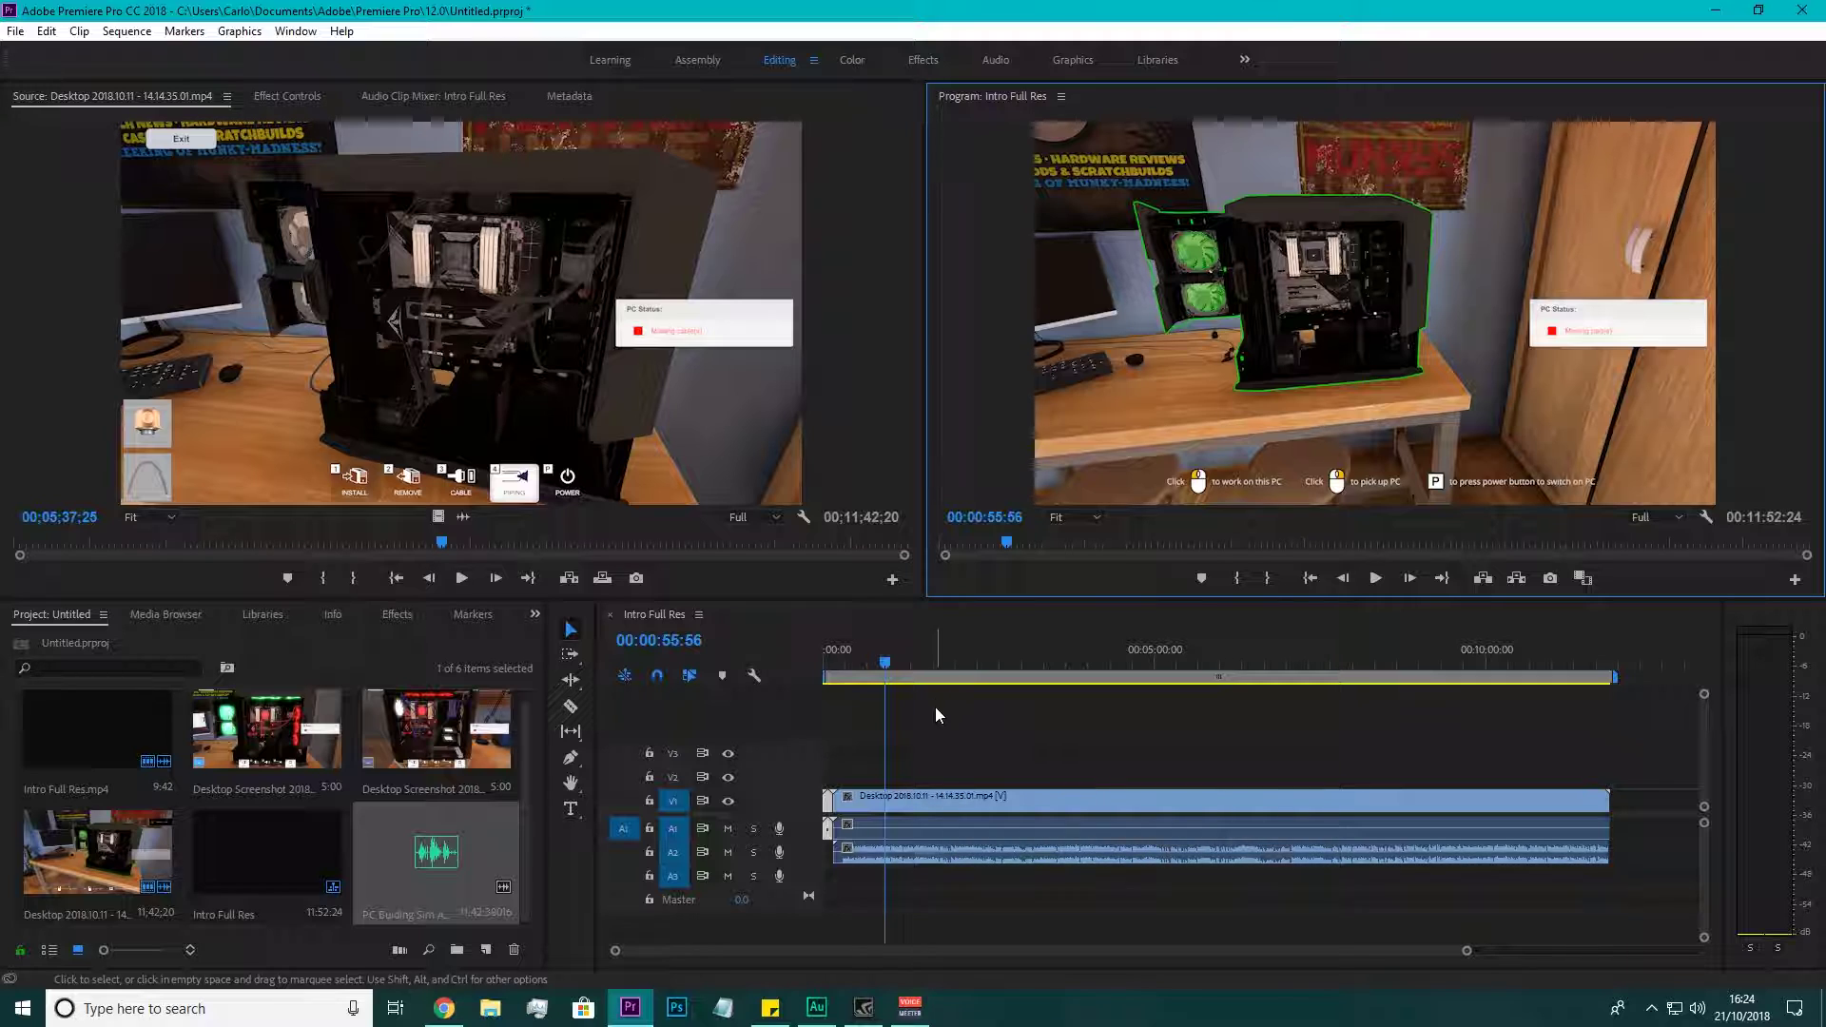
left_click_drag(883, 658, 993, 663)
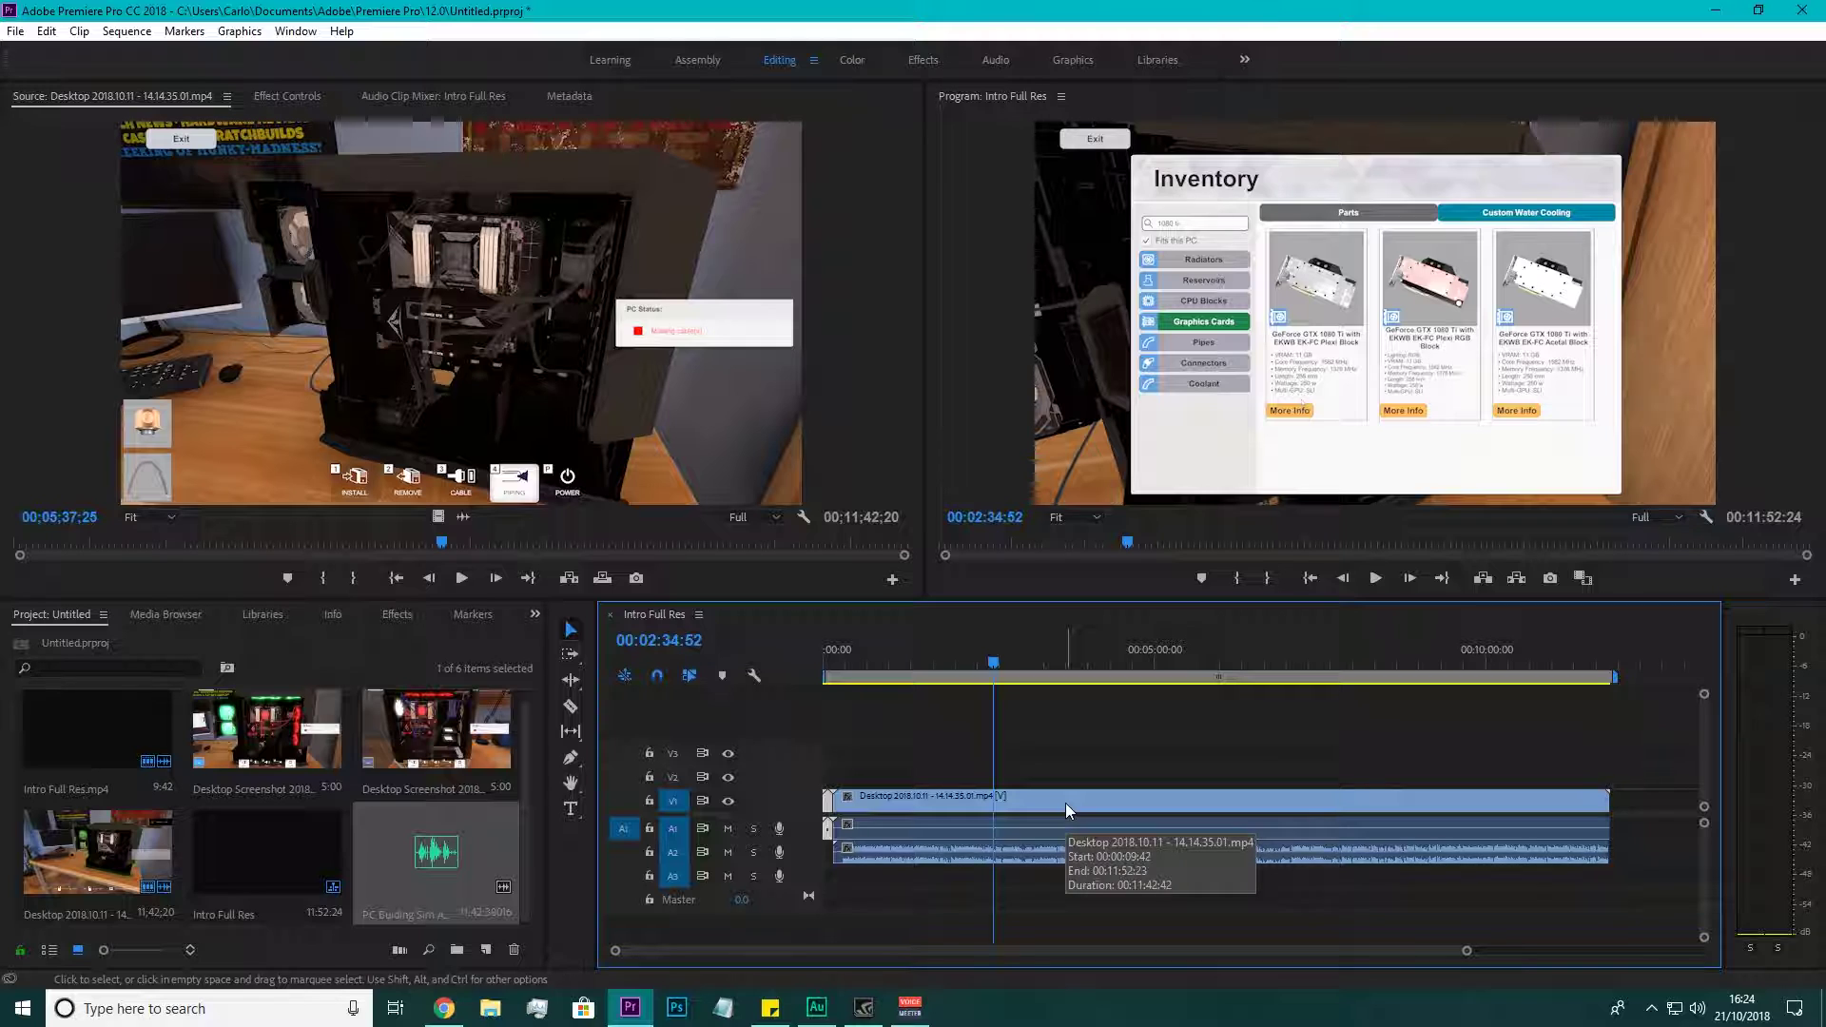
Add the PC Building Sim music to track A3, play it back, and reposition it.
left_click(1066, 803)
right_click(1066, 802)
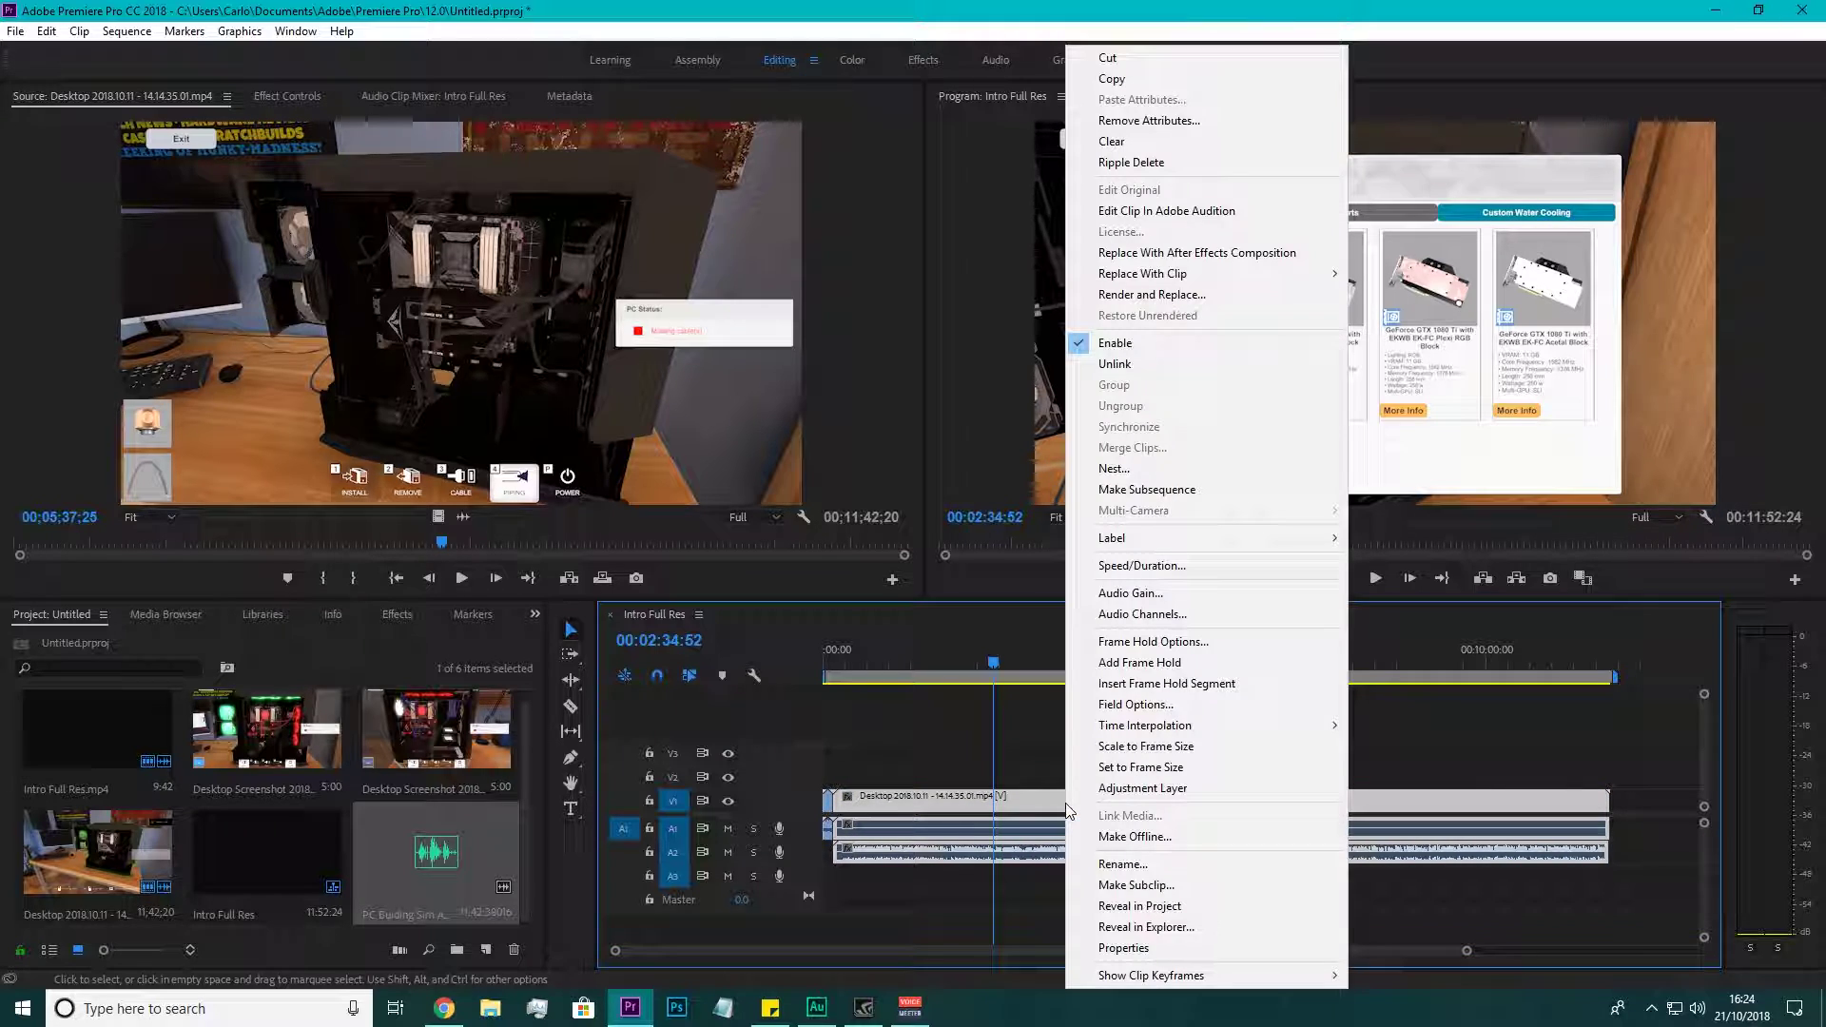
left_click(1024, 807)
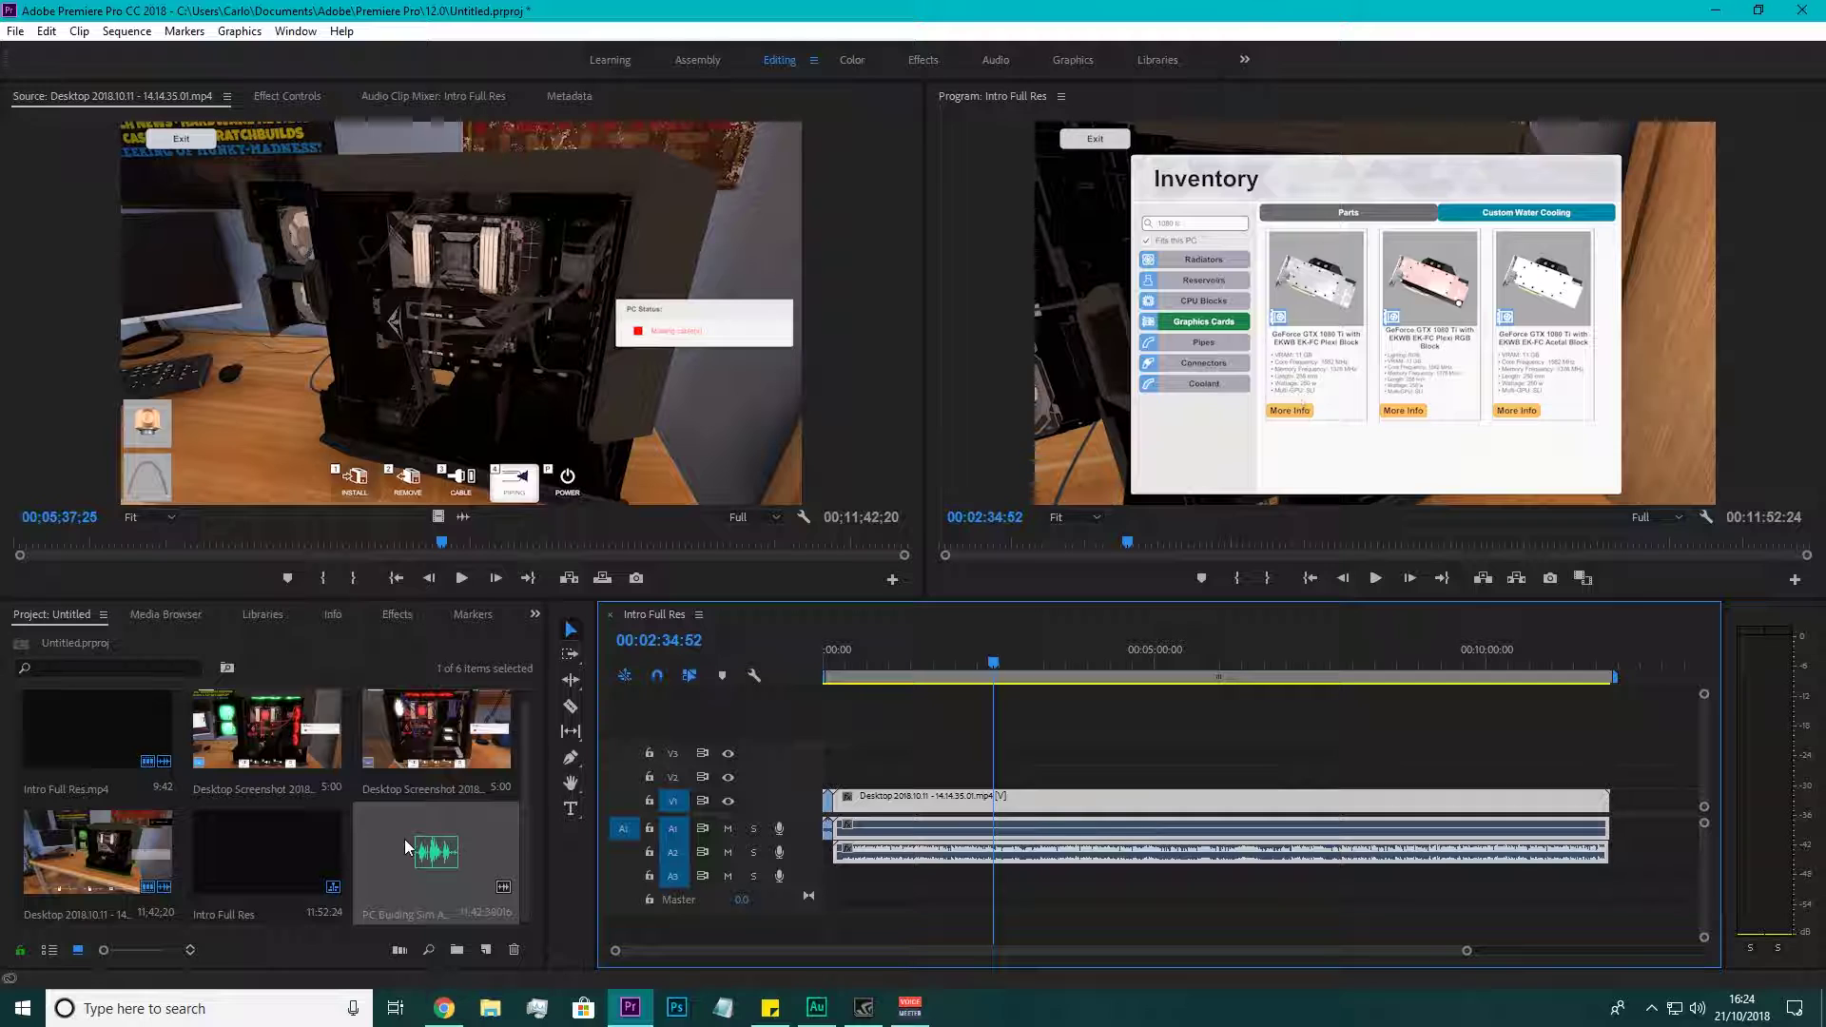
left_click_drag(434, 858, 1475, 859)
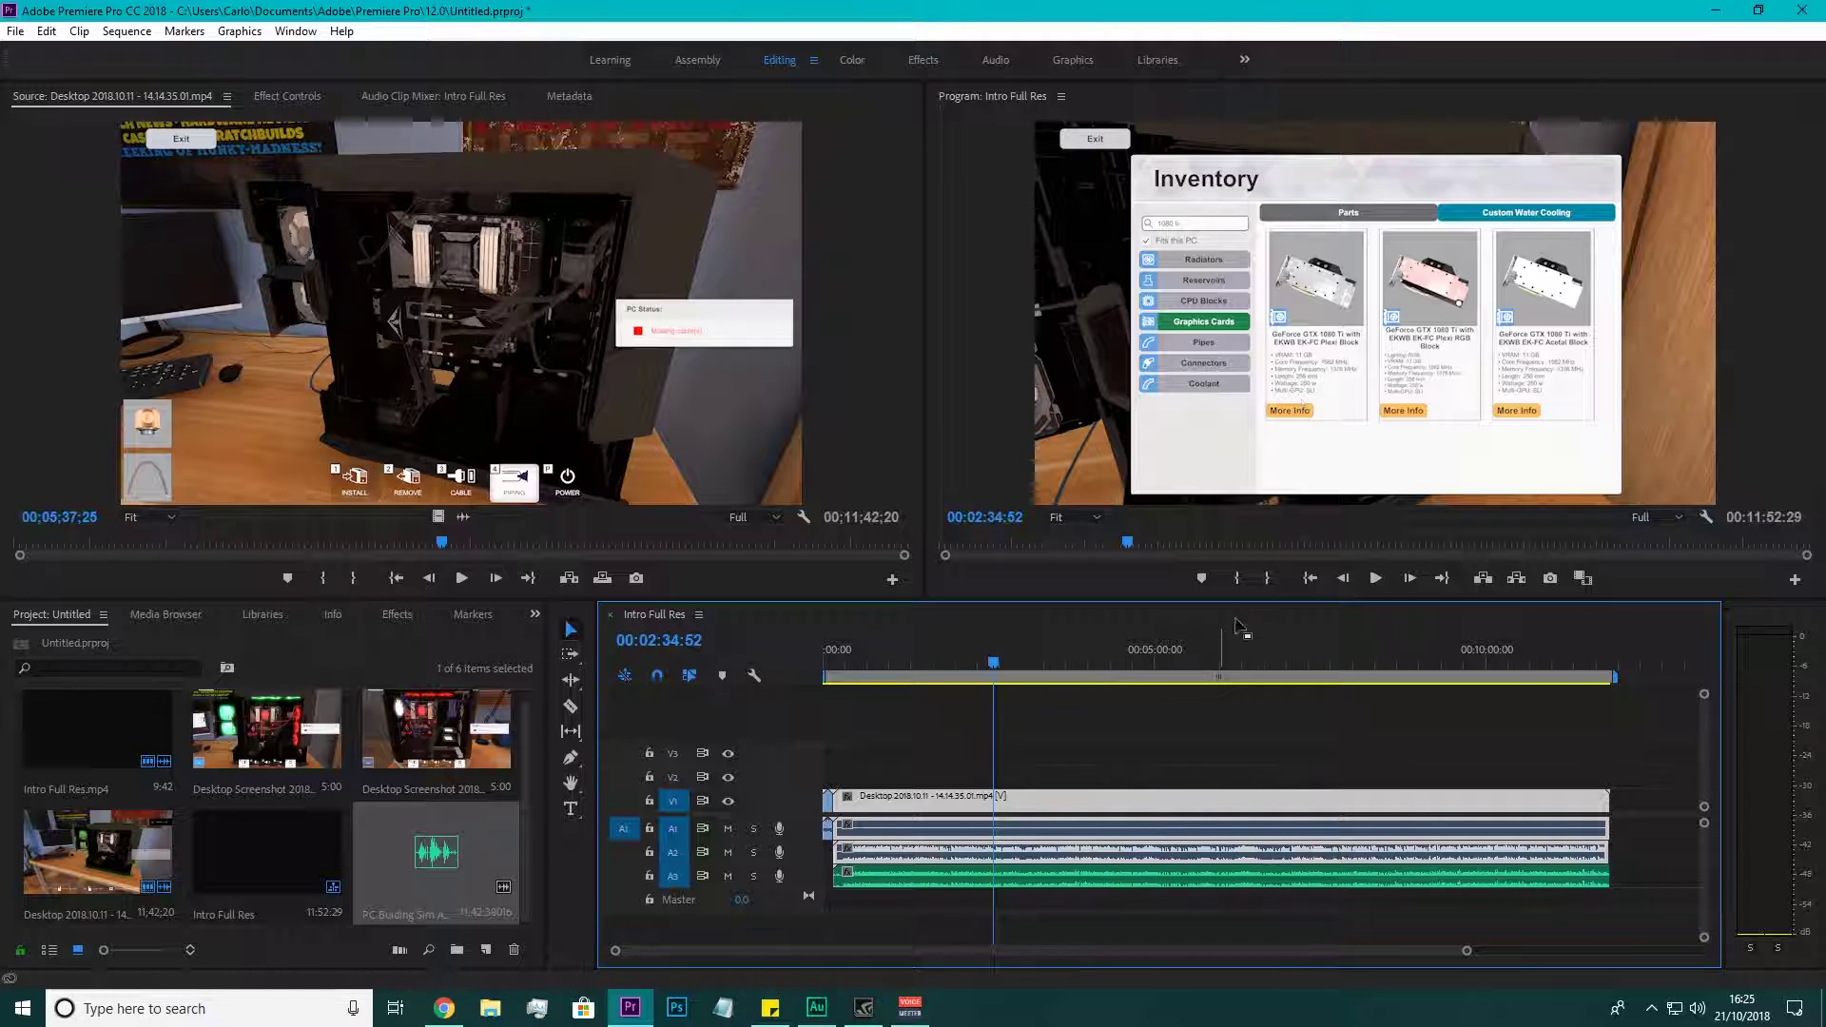
left_click(1375, 579)
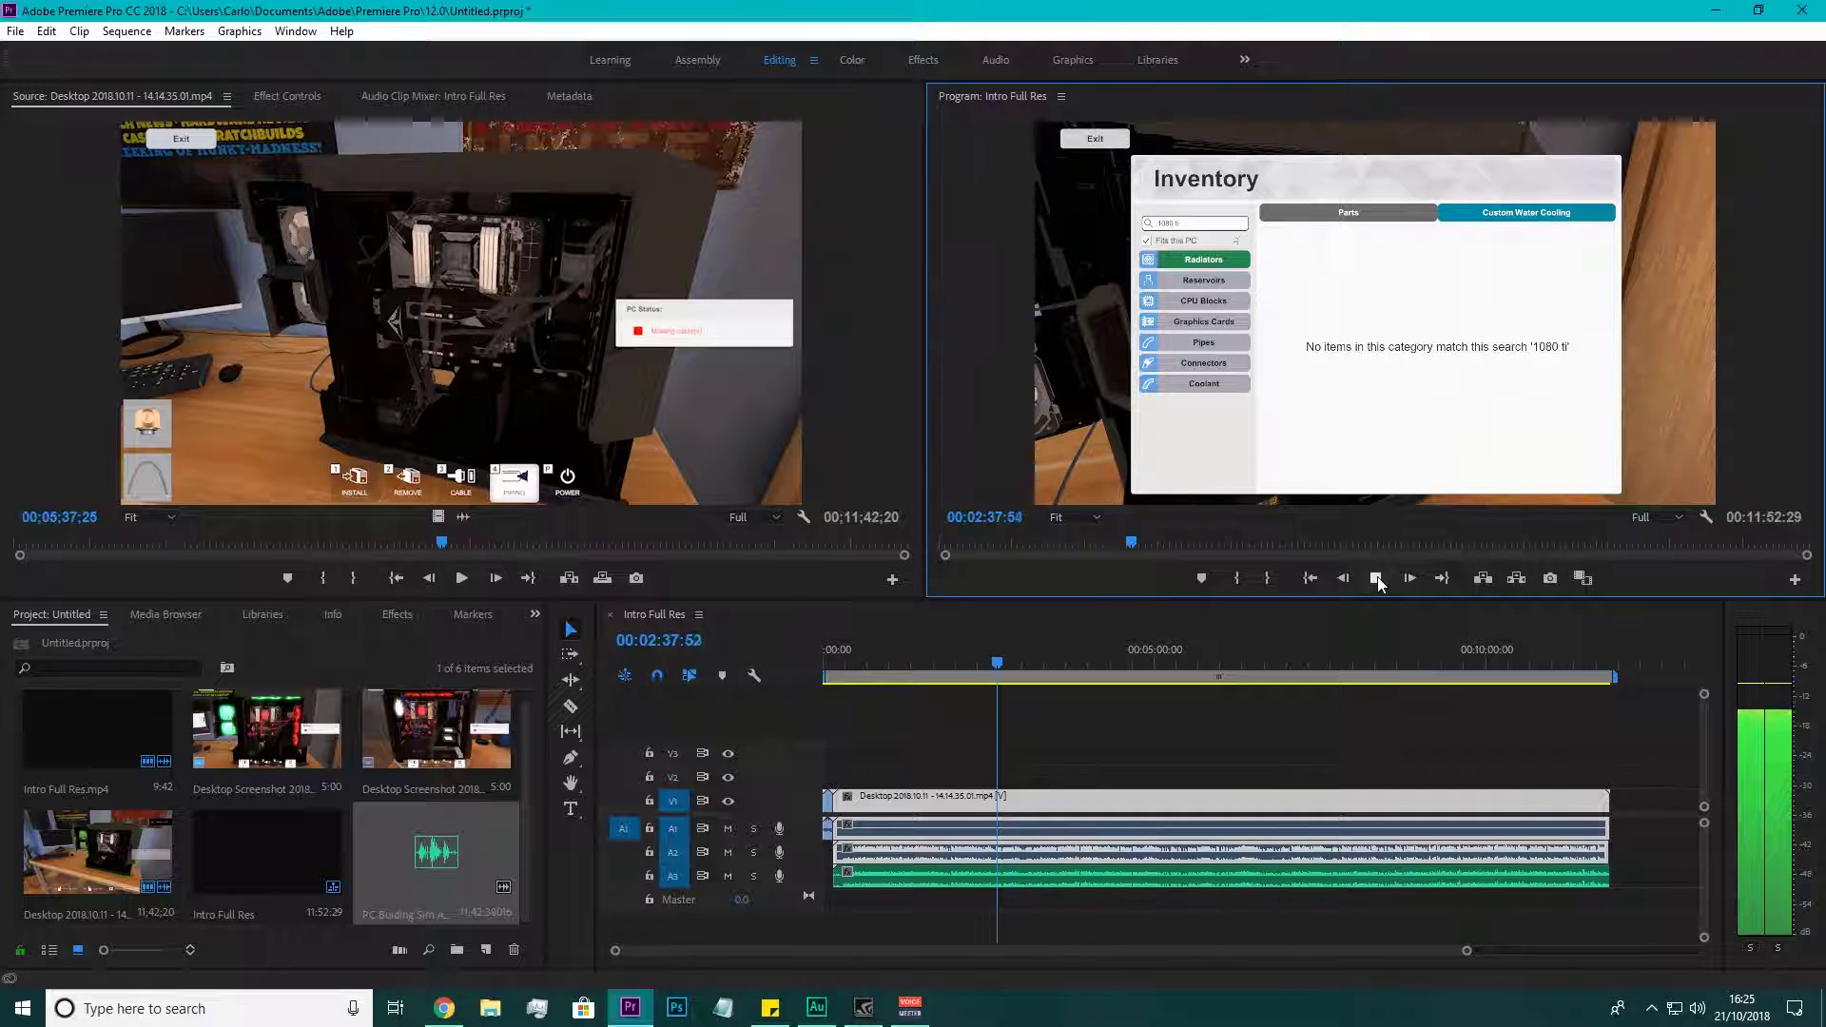
left_click(1376, 578)
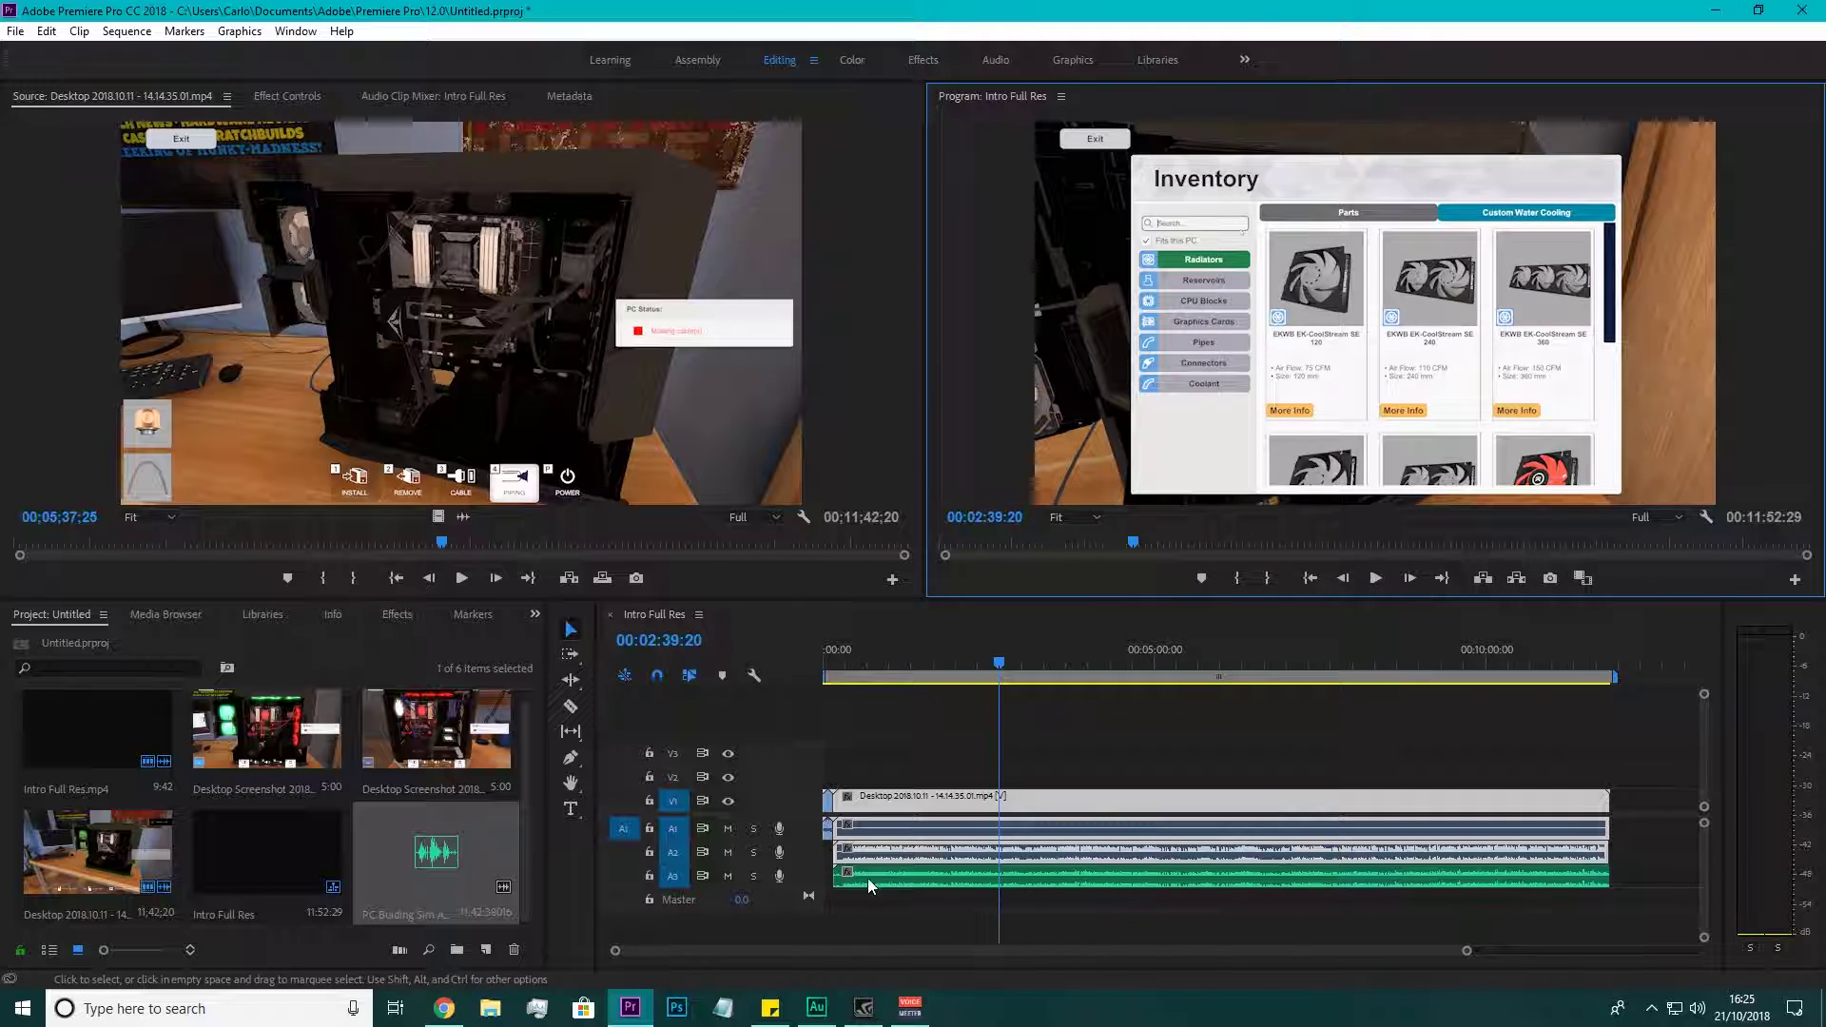
left_click_drag(890, 872, 914, 887)
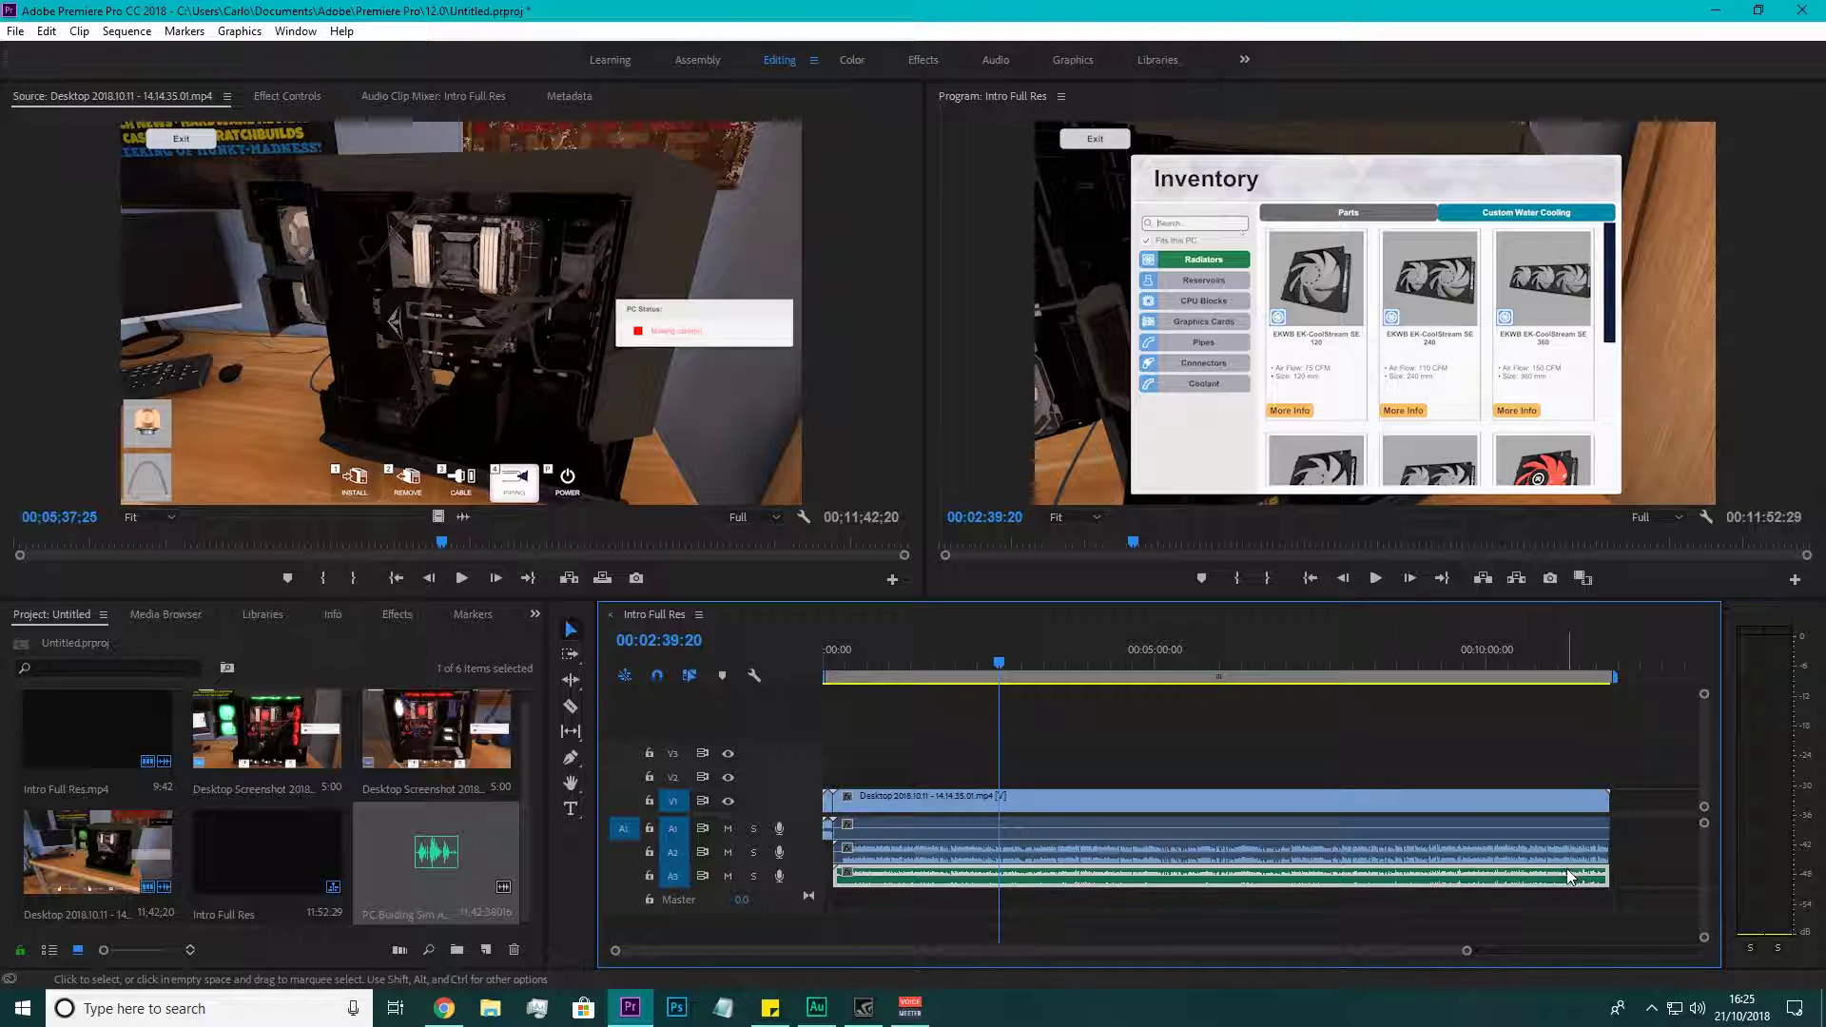
left_click(1646, 737)
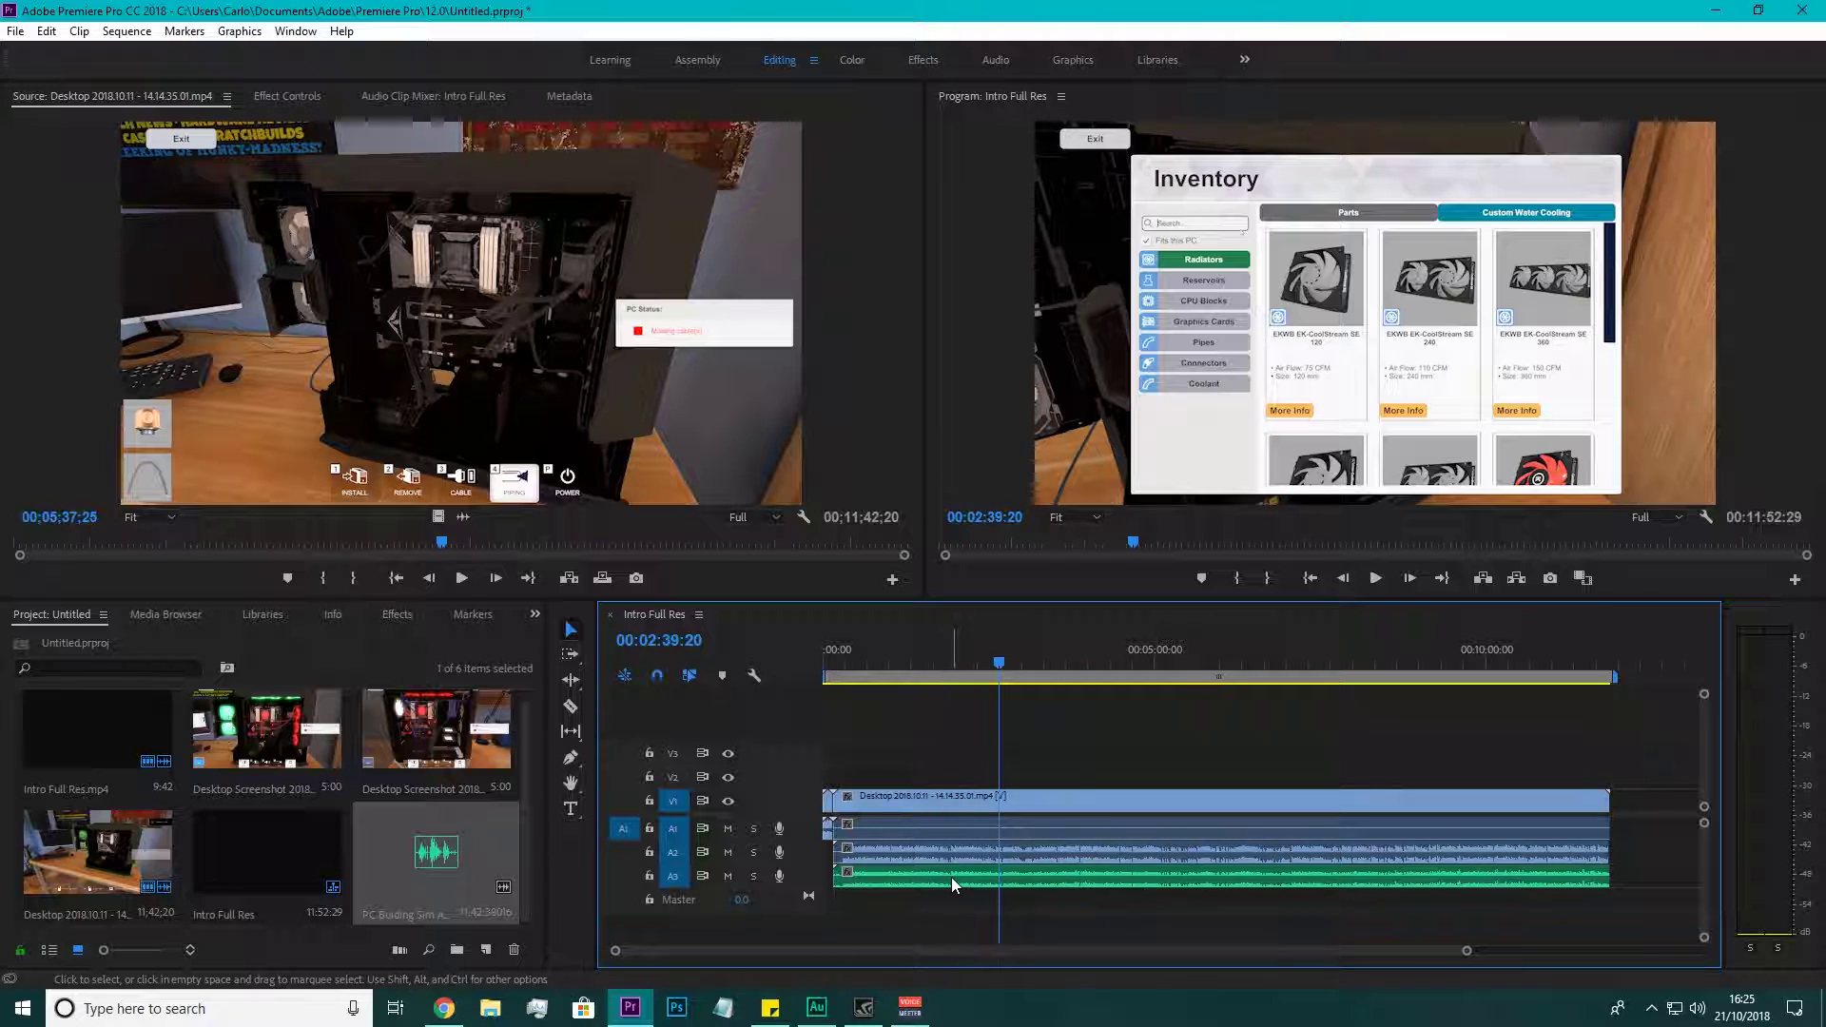
left_click(915, 881)
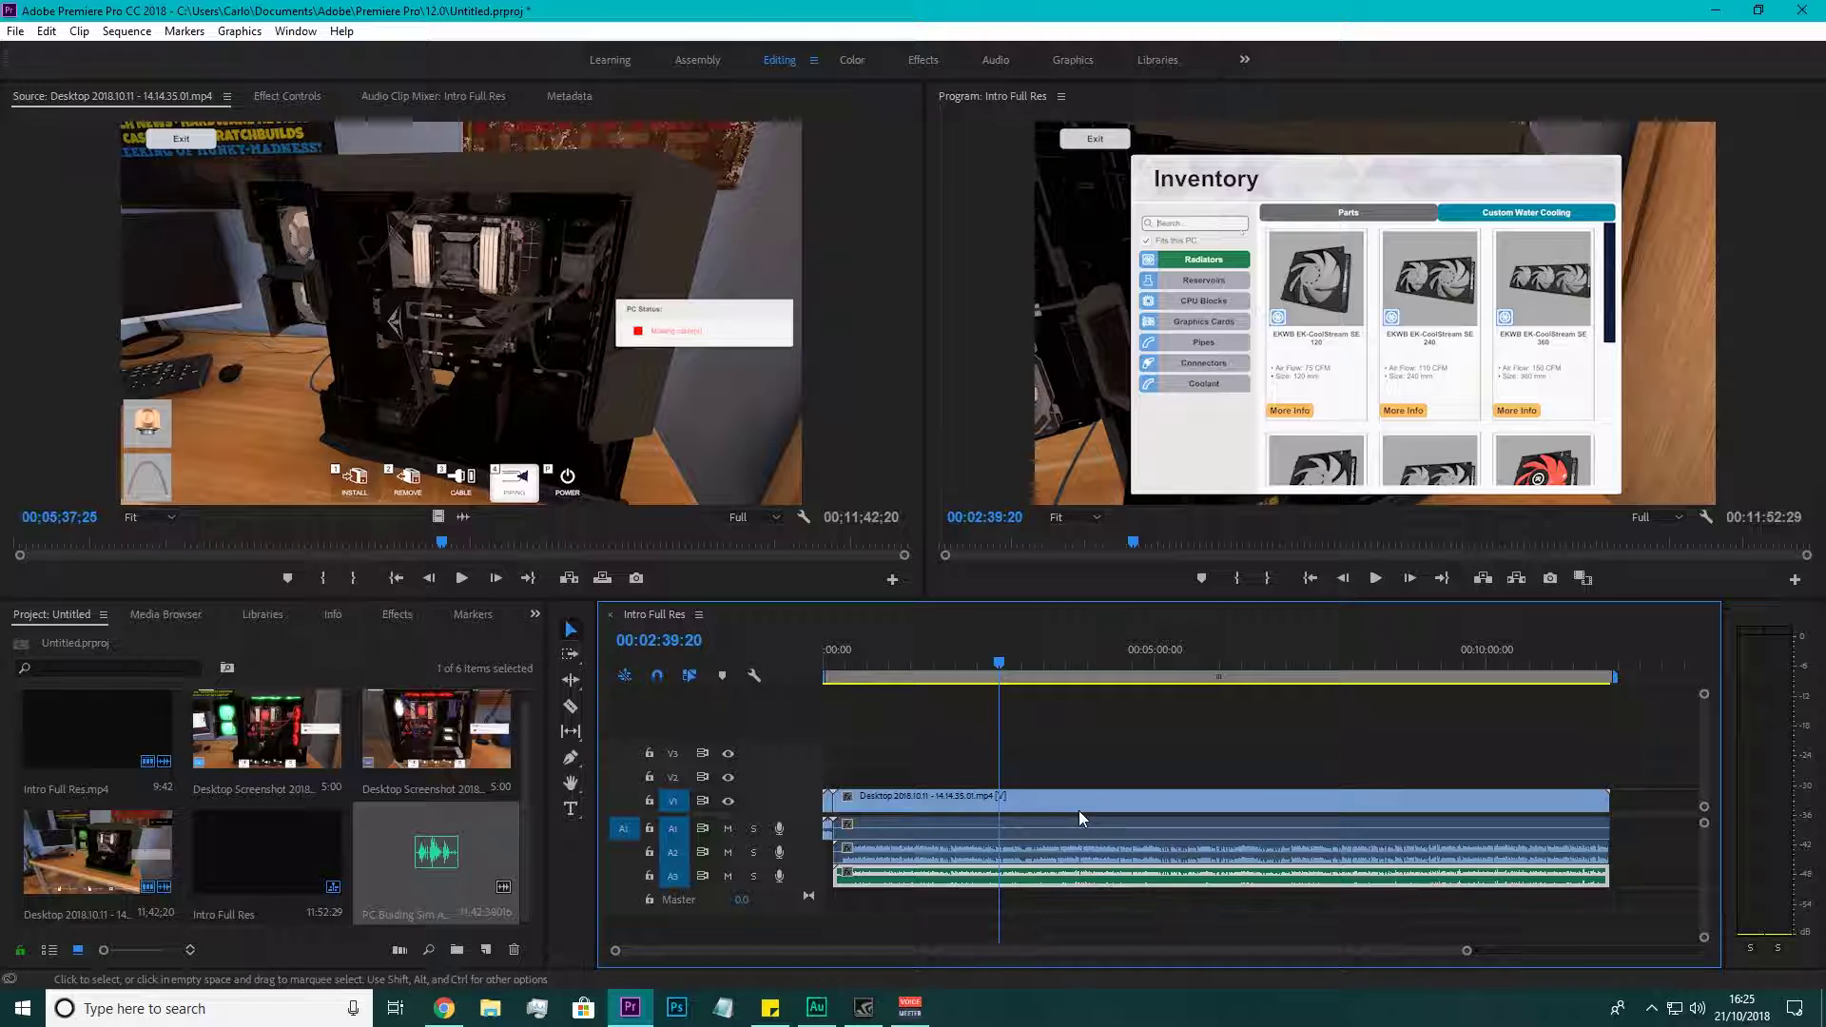
Unlink the gameplay video from its audio and select both game audio clips on A1 and A2.
right_click(949, 804)
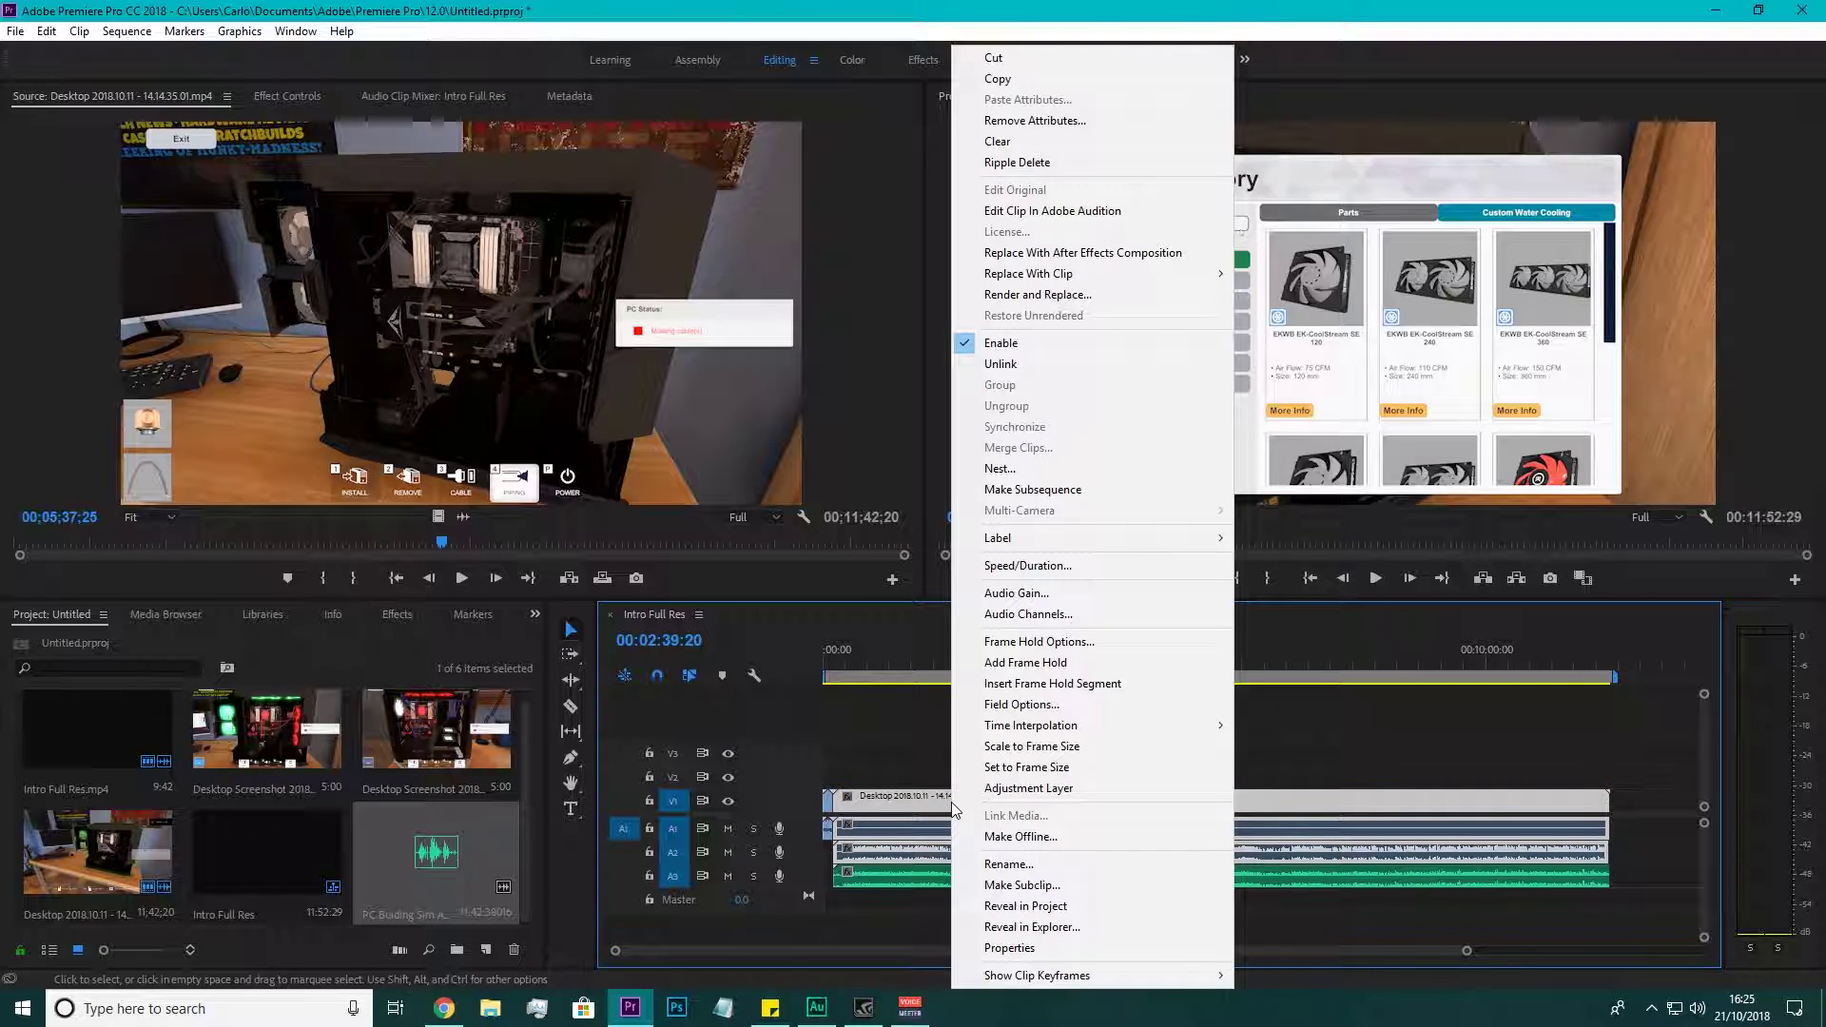
left_click(1065, 367)
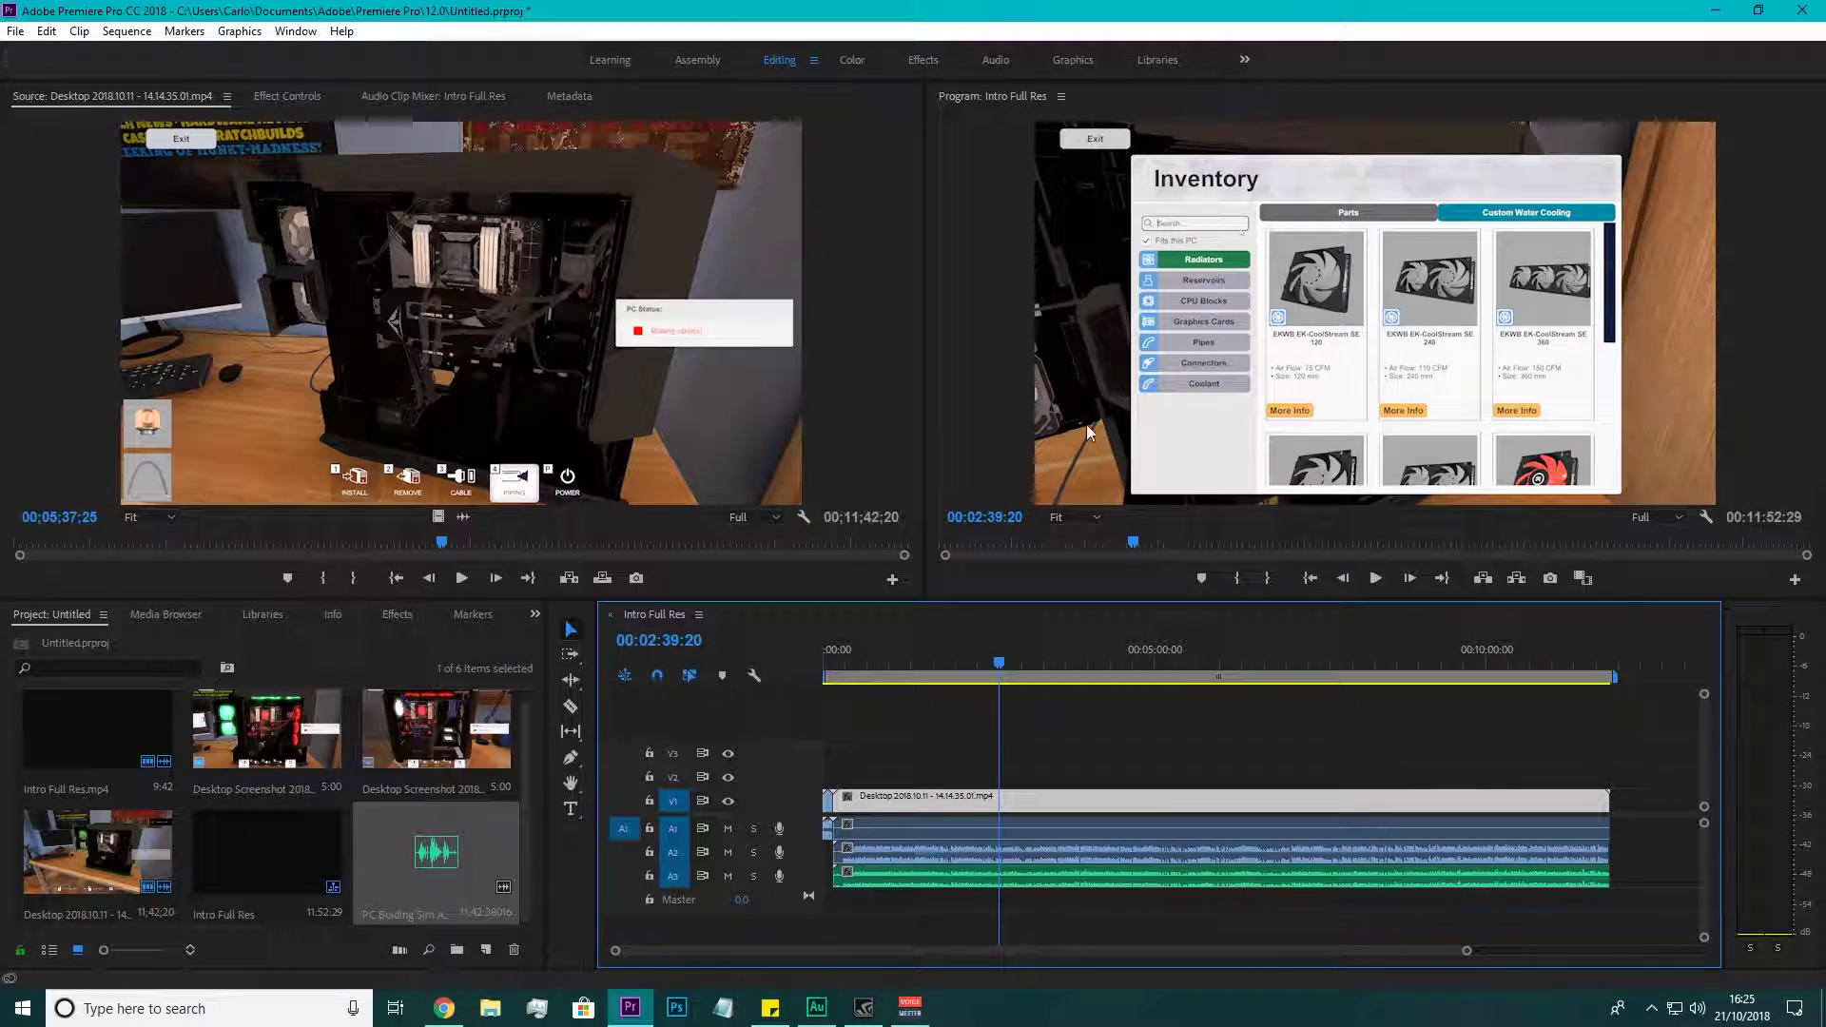
left_click(928, 853)
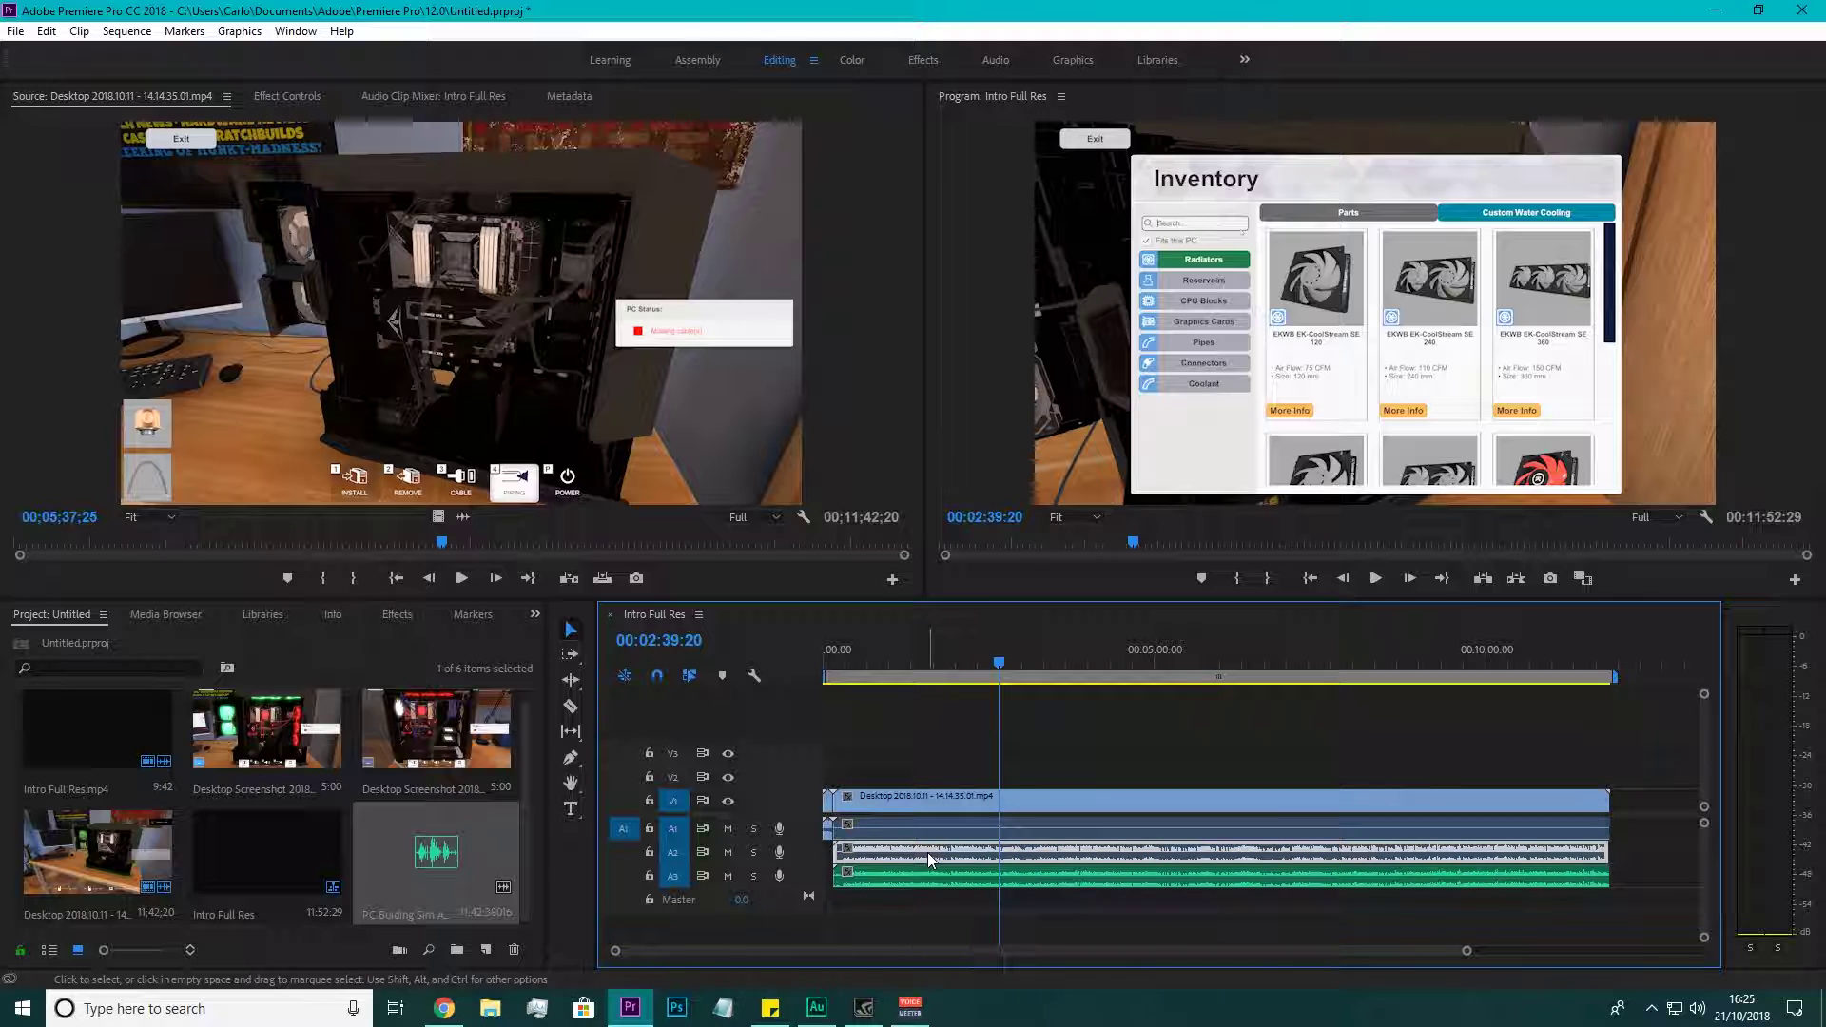
left_click(1646, 853)
left_click_drag(1646, 853, 1303, 833)
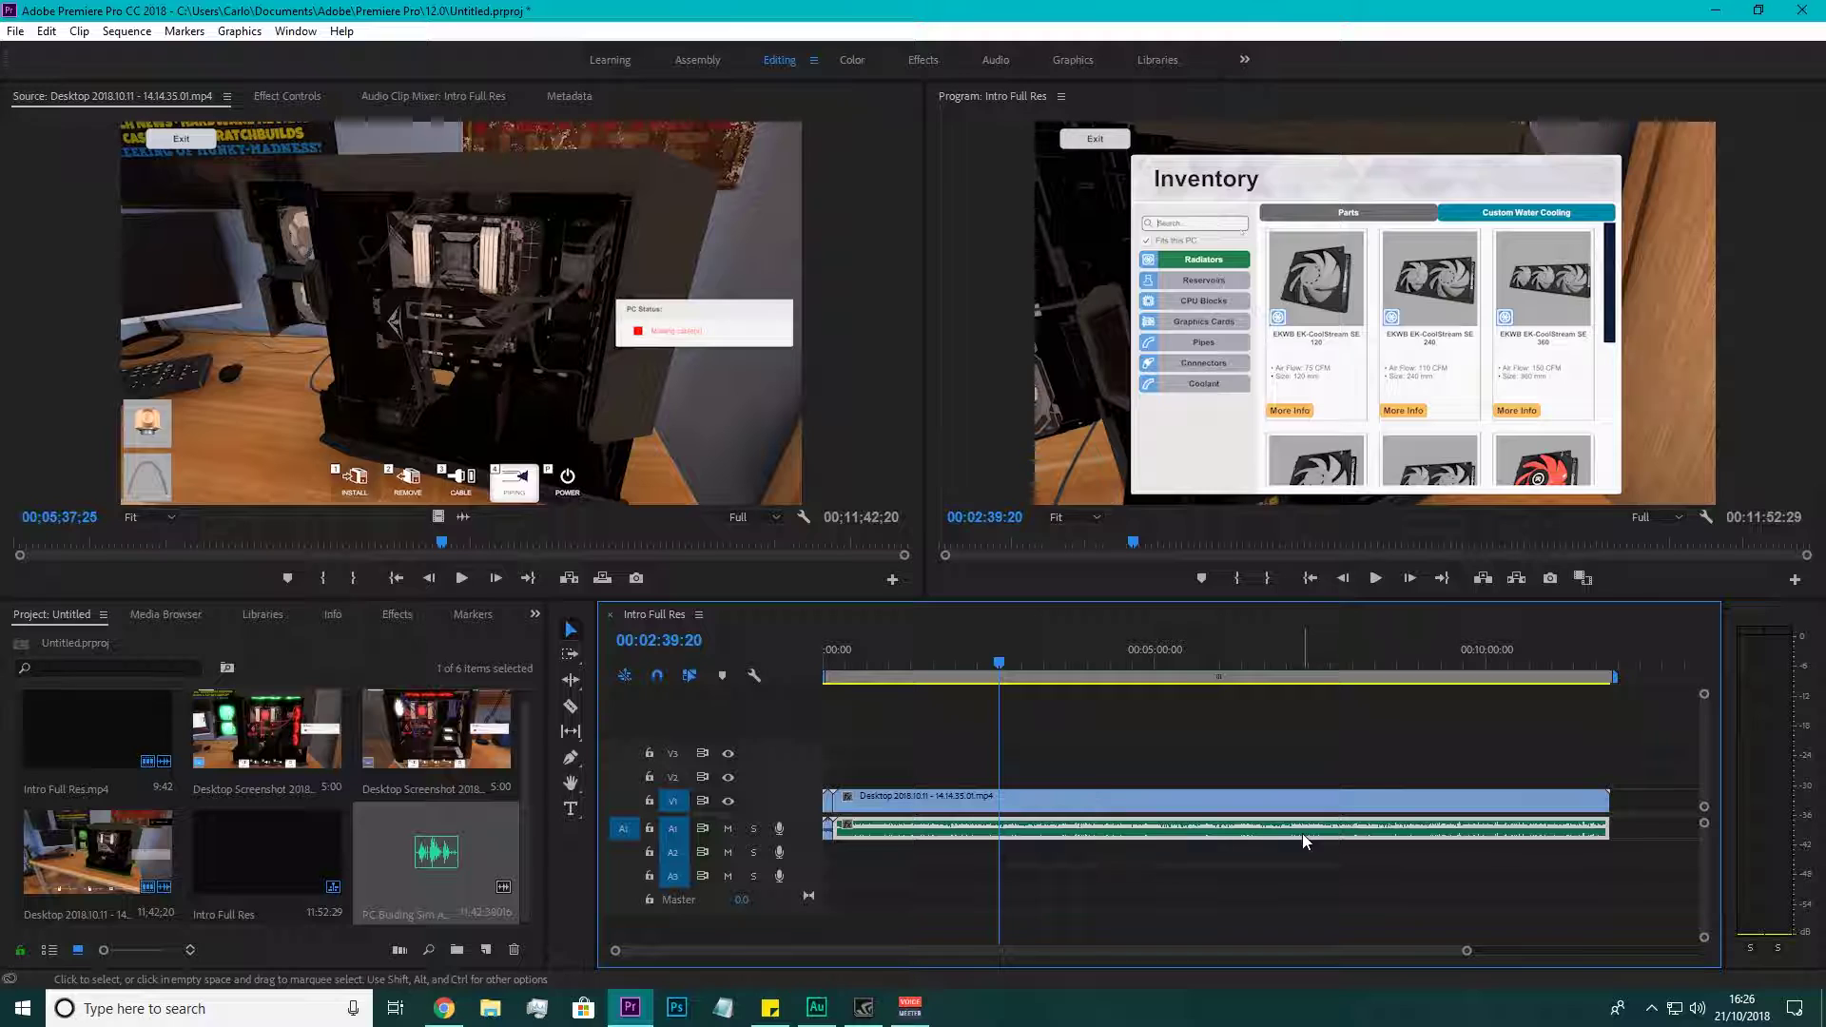
Undo the music move and deletion, then delete the A2 game audio clip and check playback.
left_click_drag(1162, 827, 1164, 837)
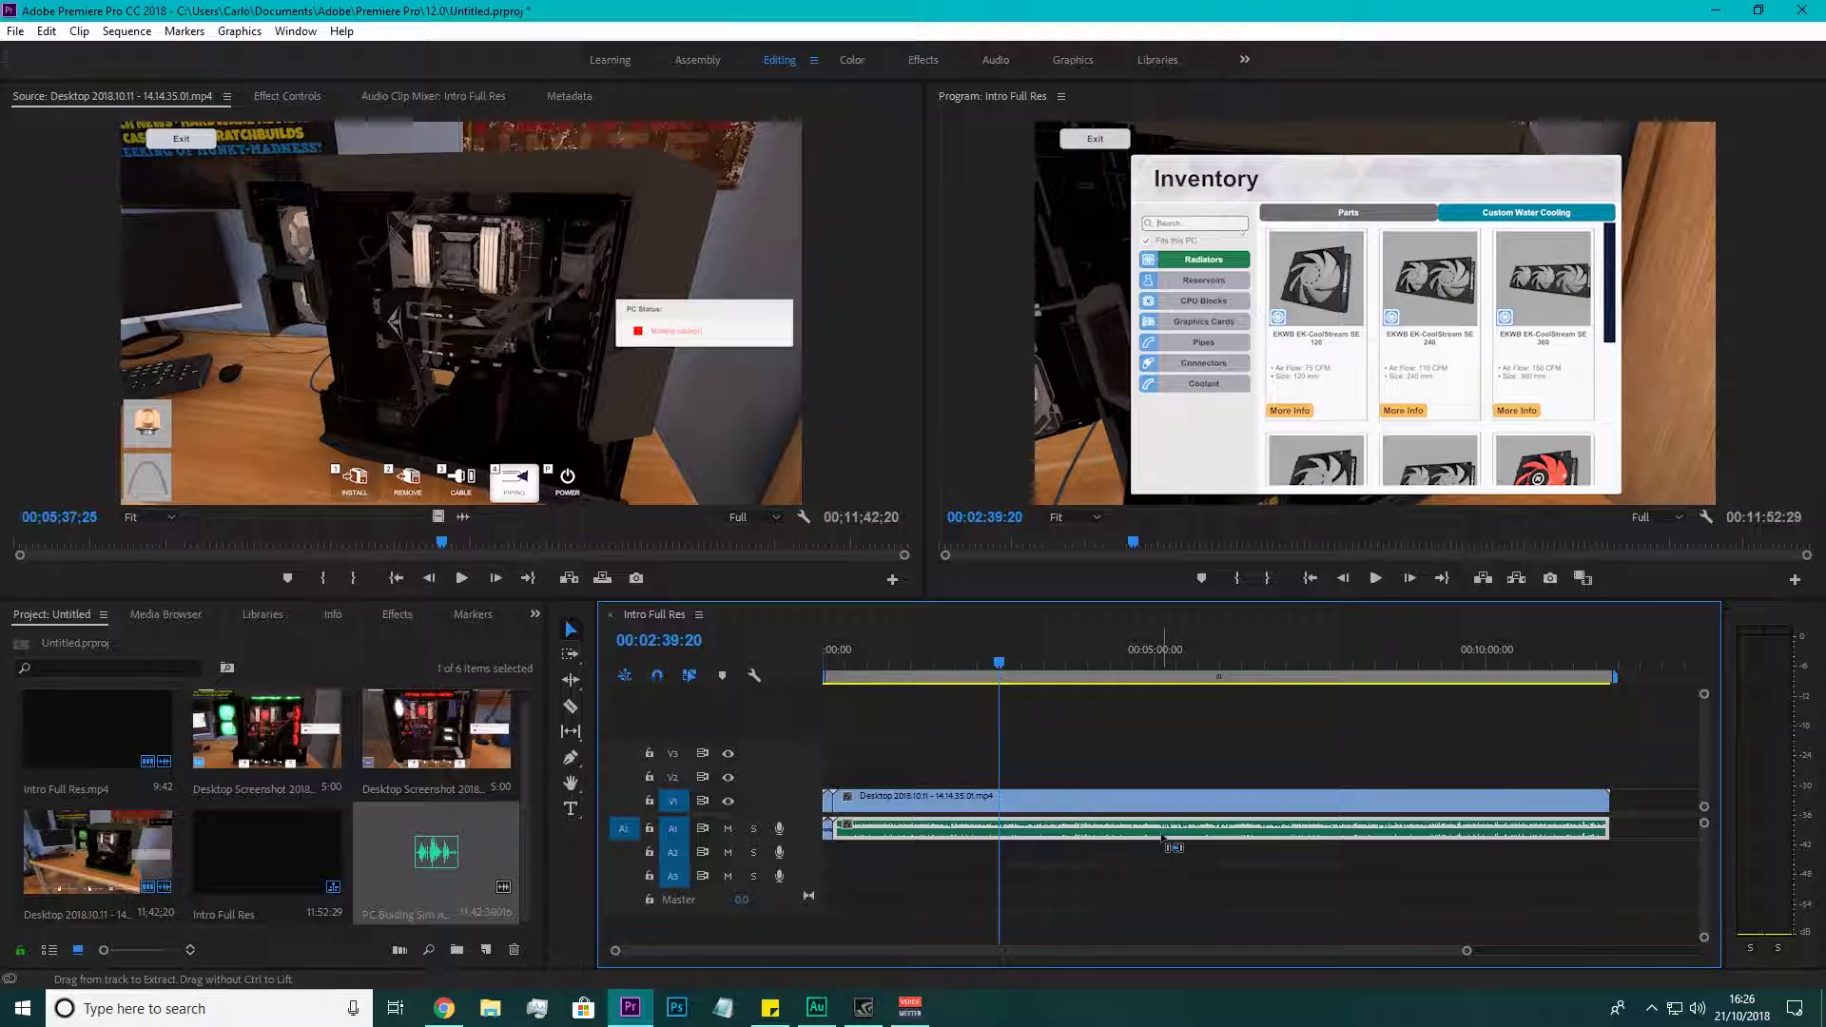
key("alt+Down")
key("alt+Down")
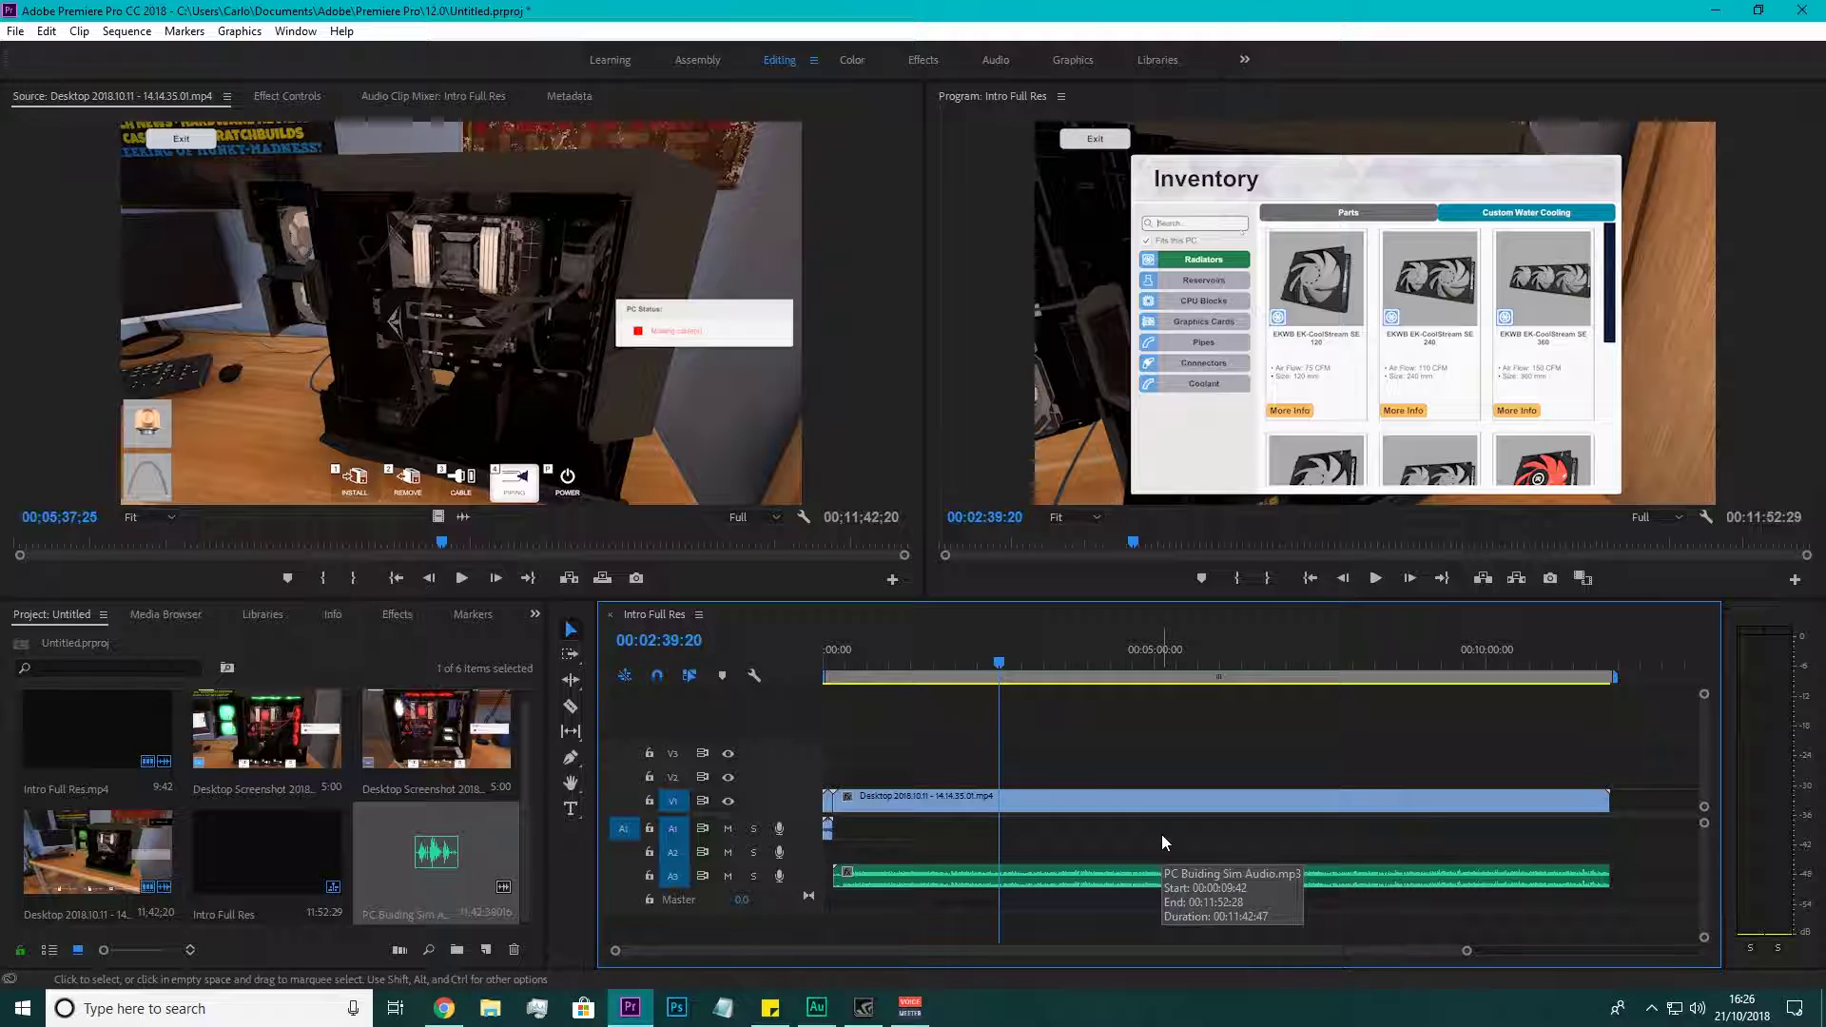
key("ctrl+z")
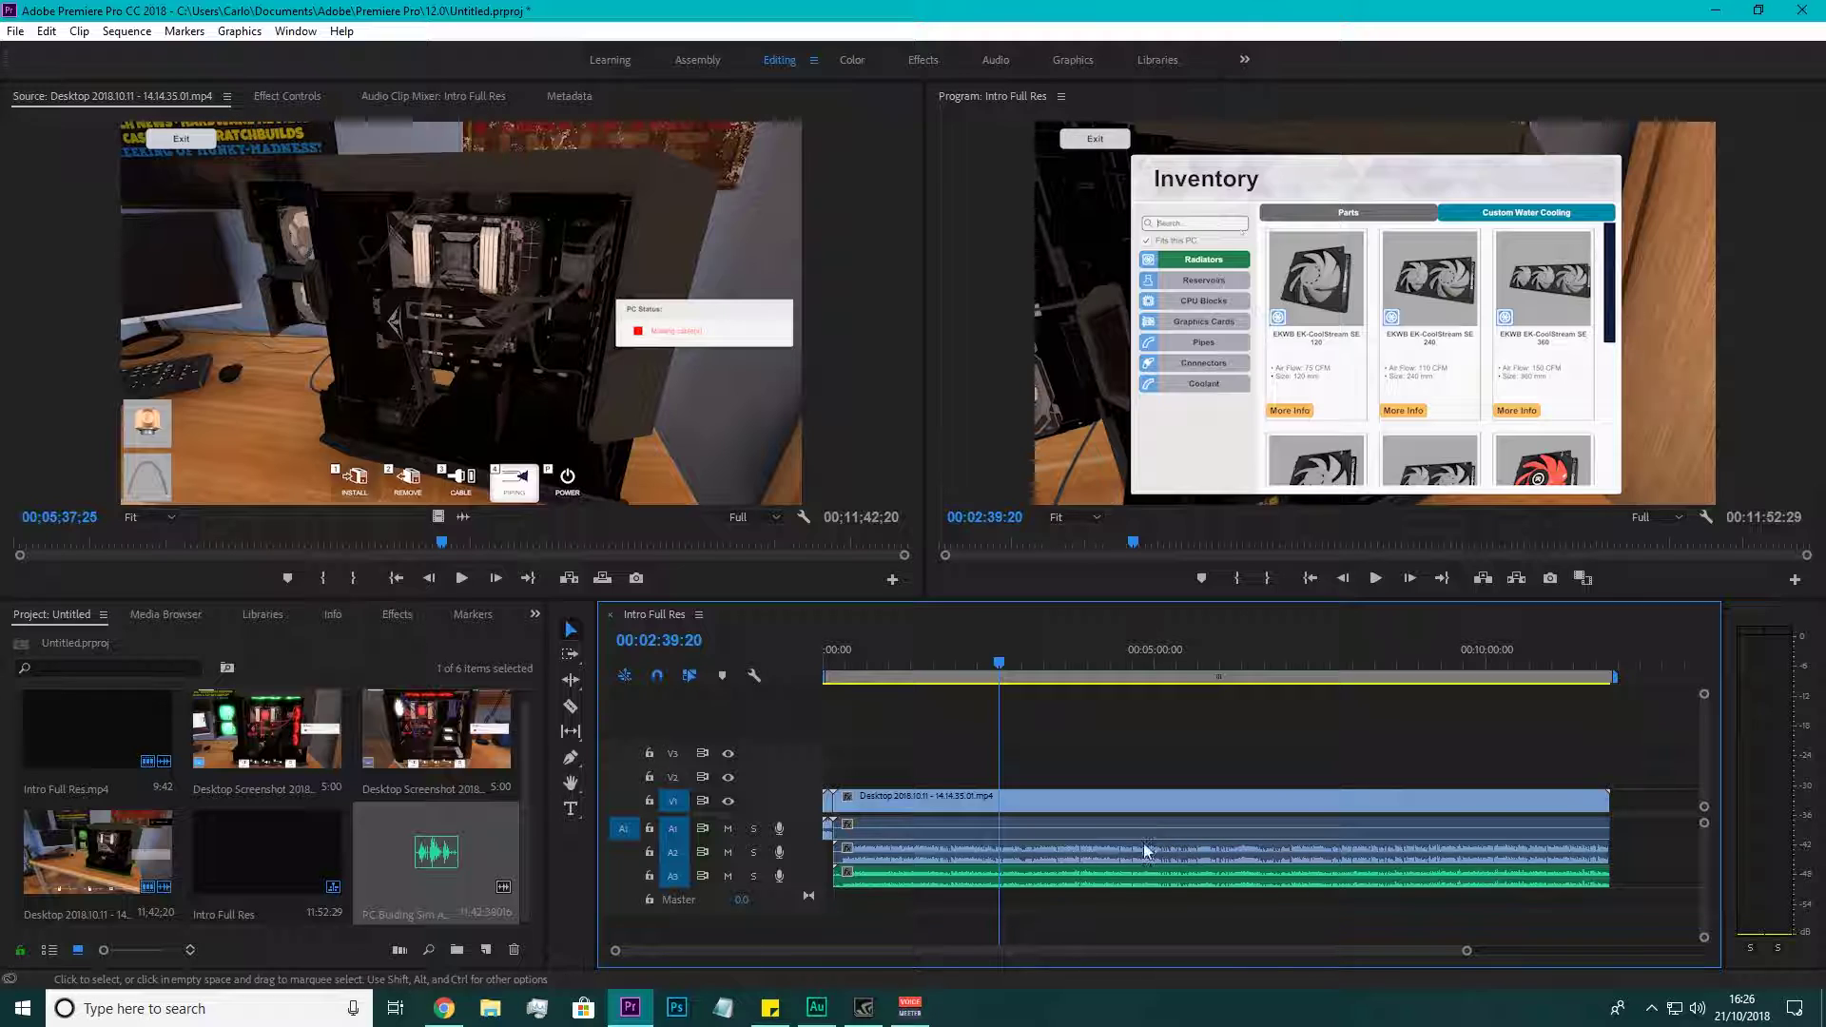
left_click(1128, 854)
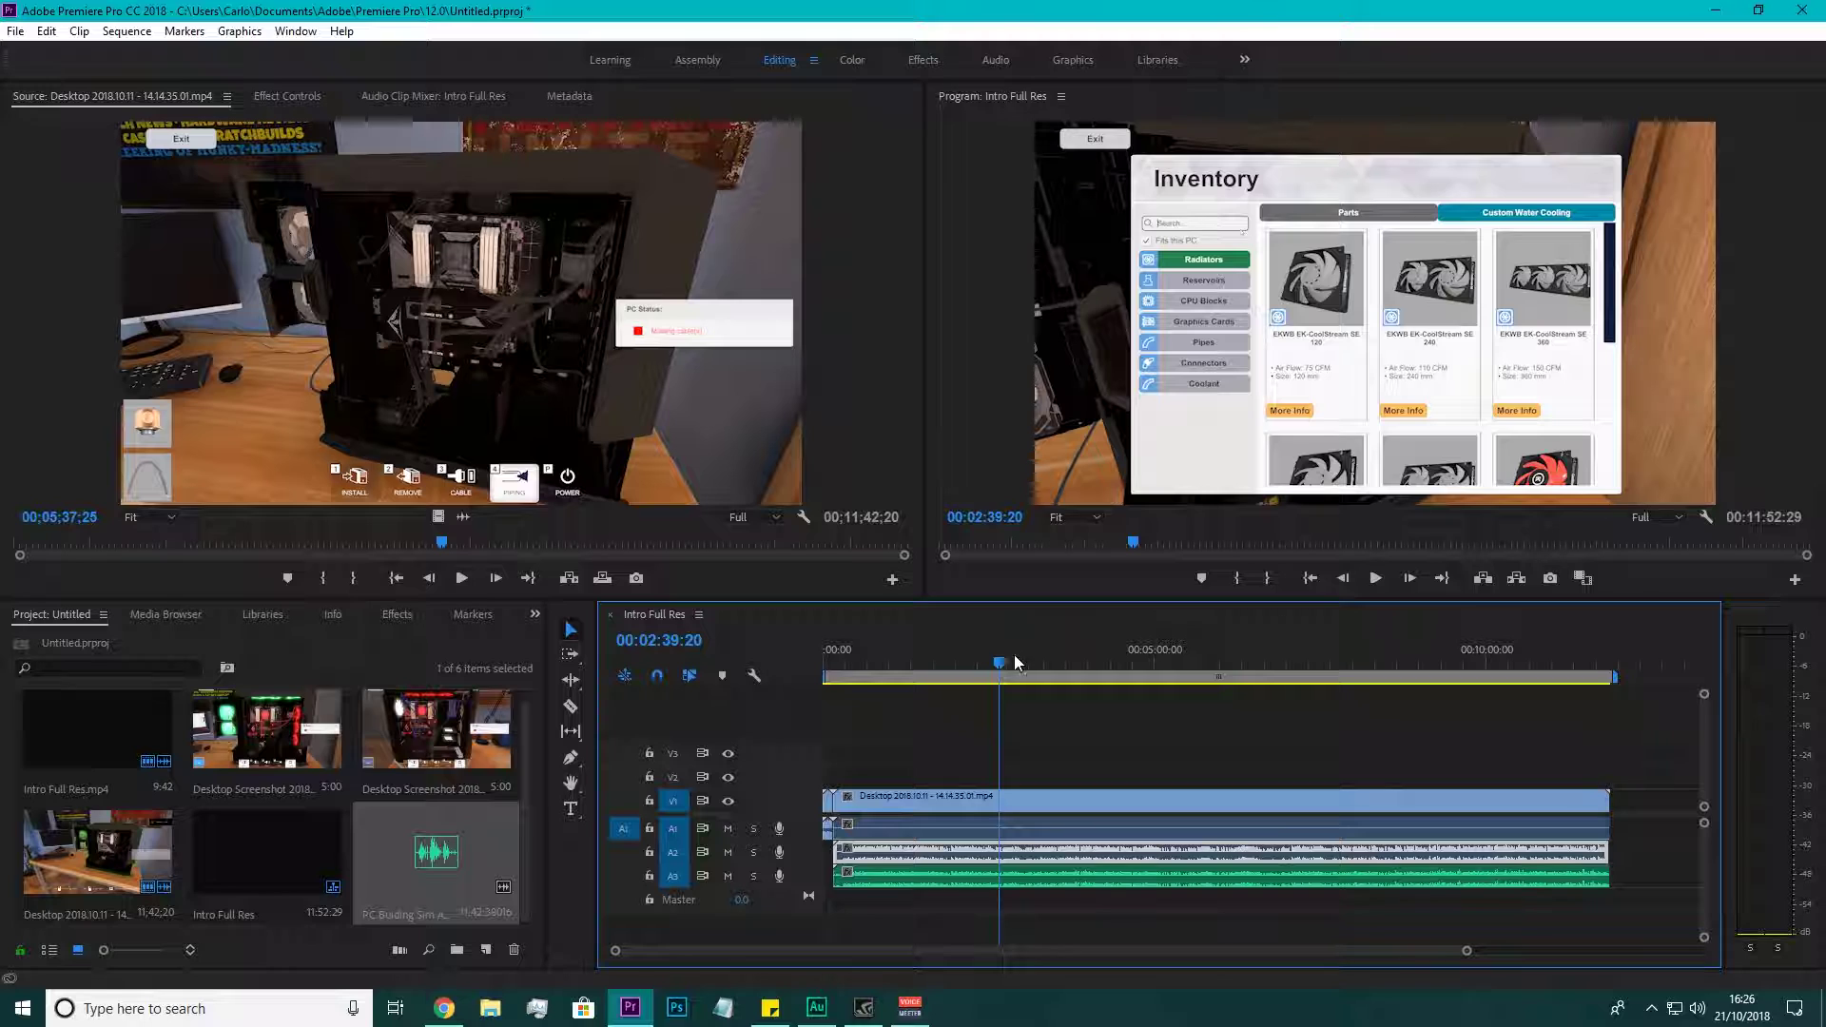
left_click_drag(999, 660, 1048, 663)
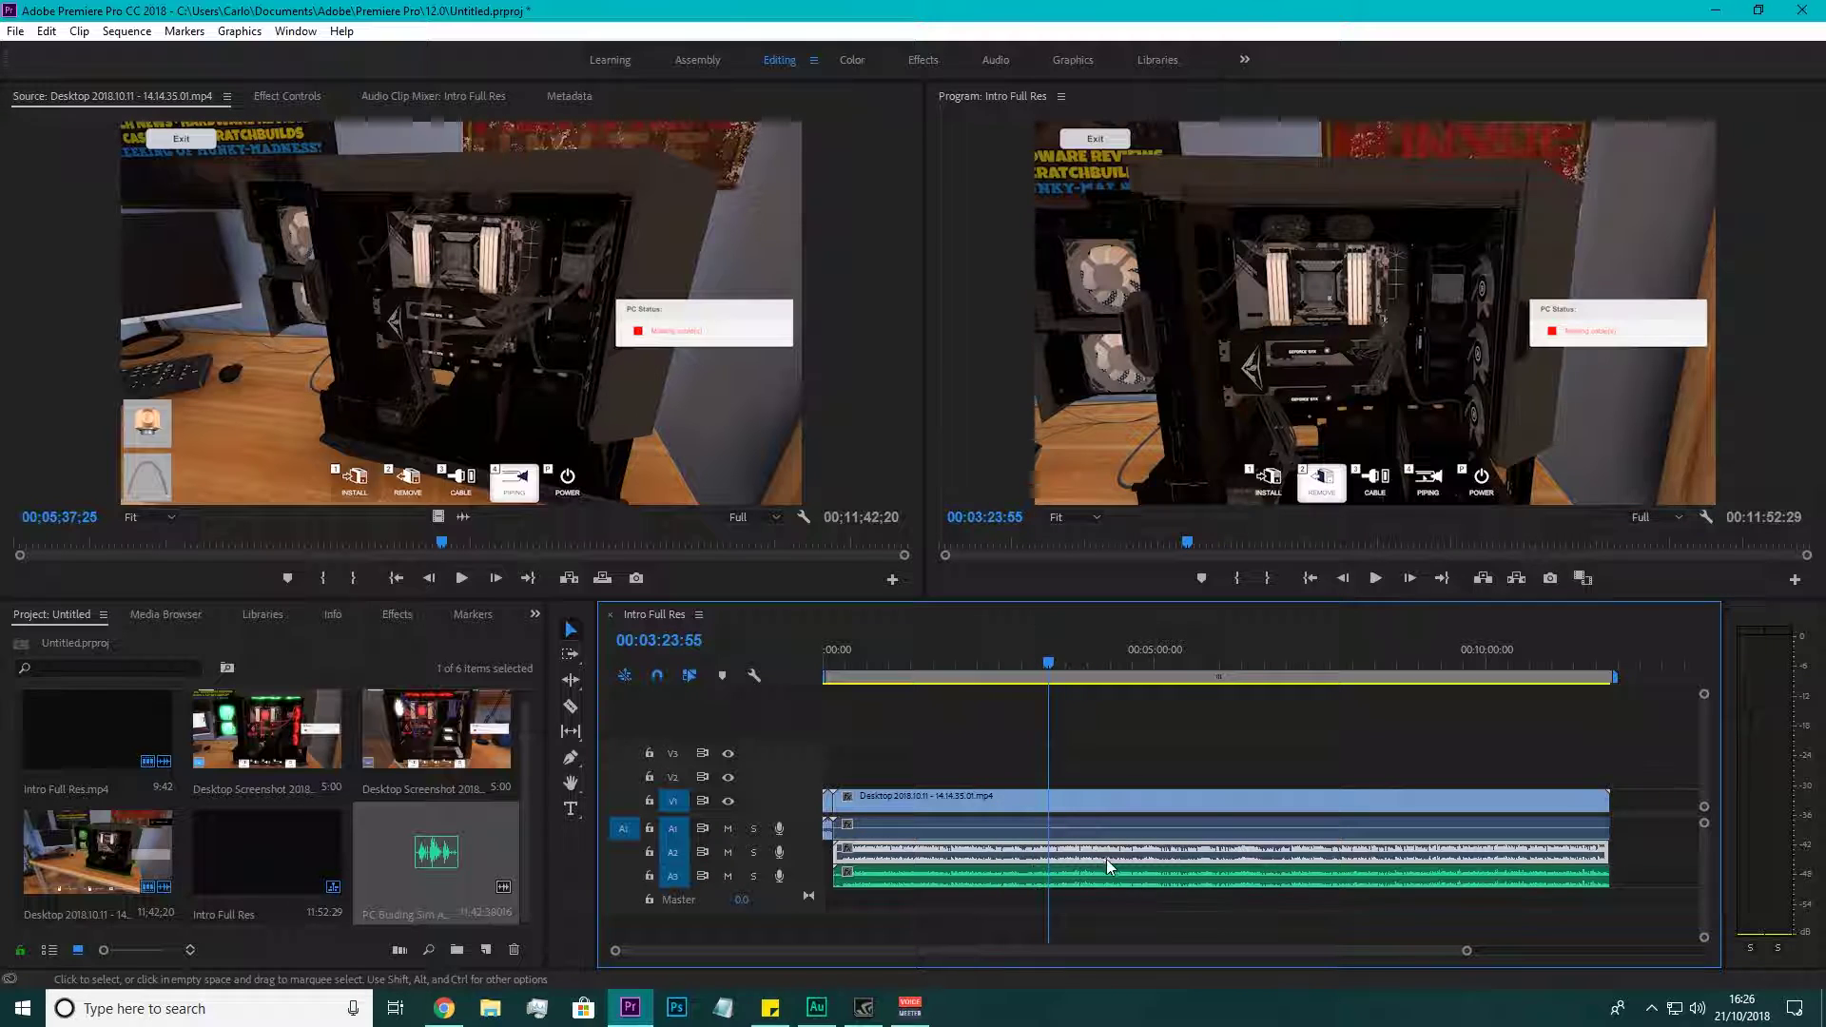
key("Delete")
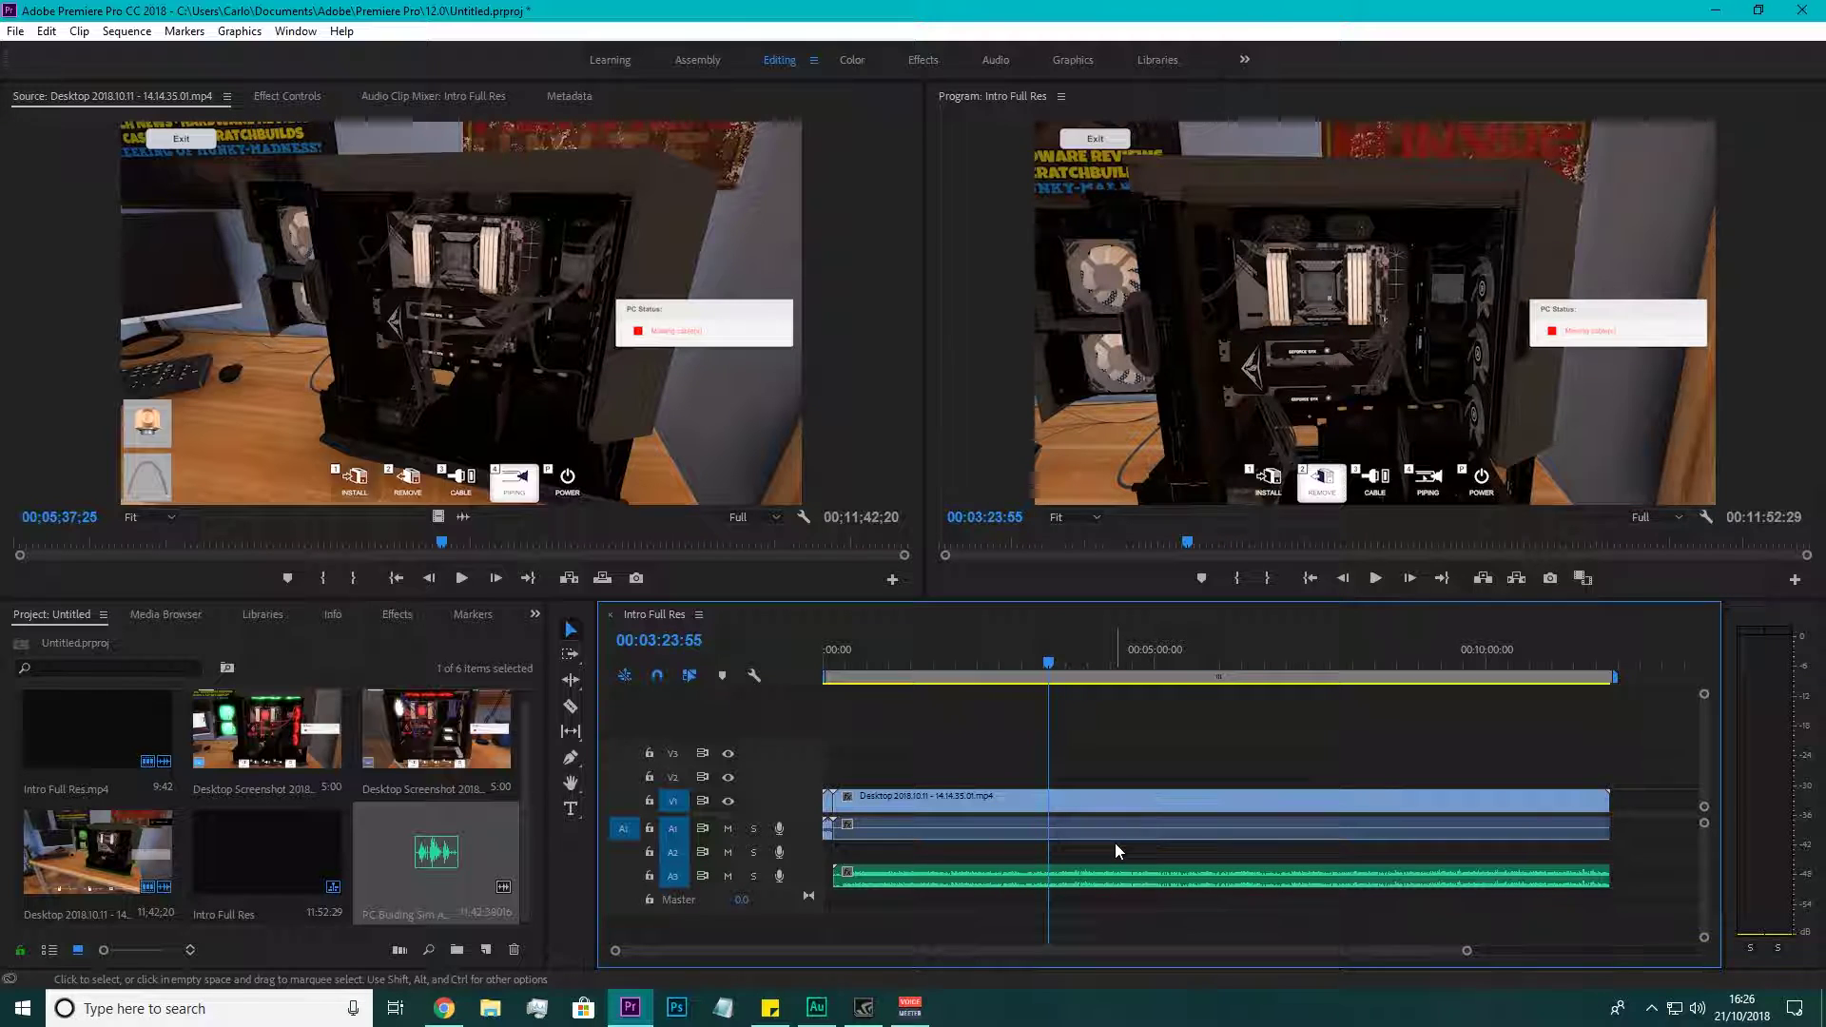
left_click(1376, 578)
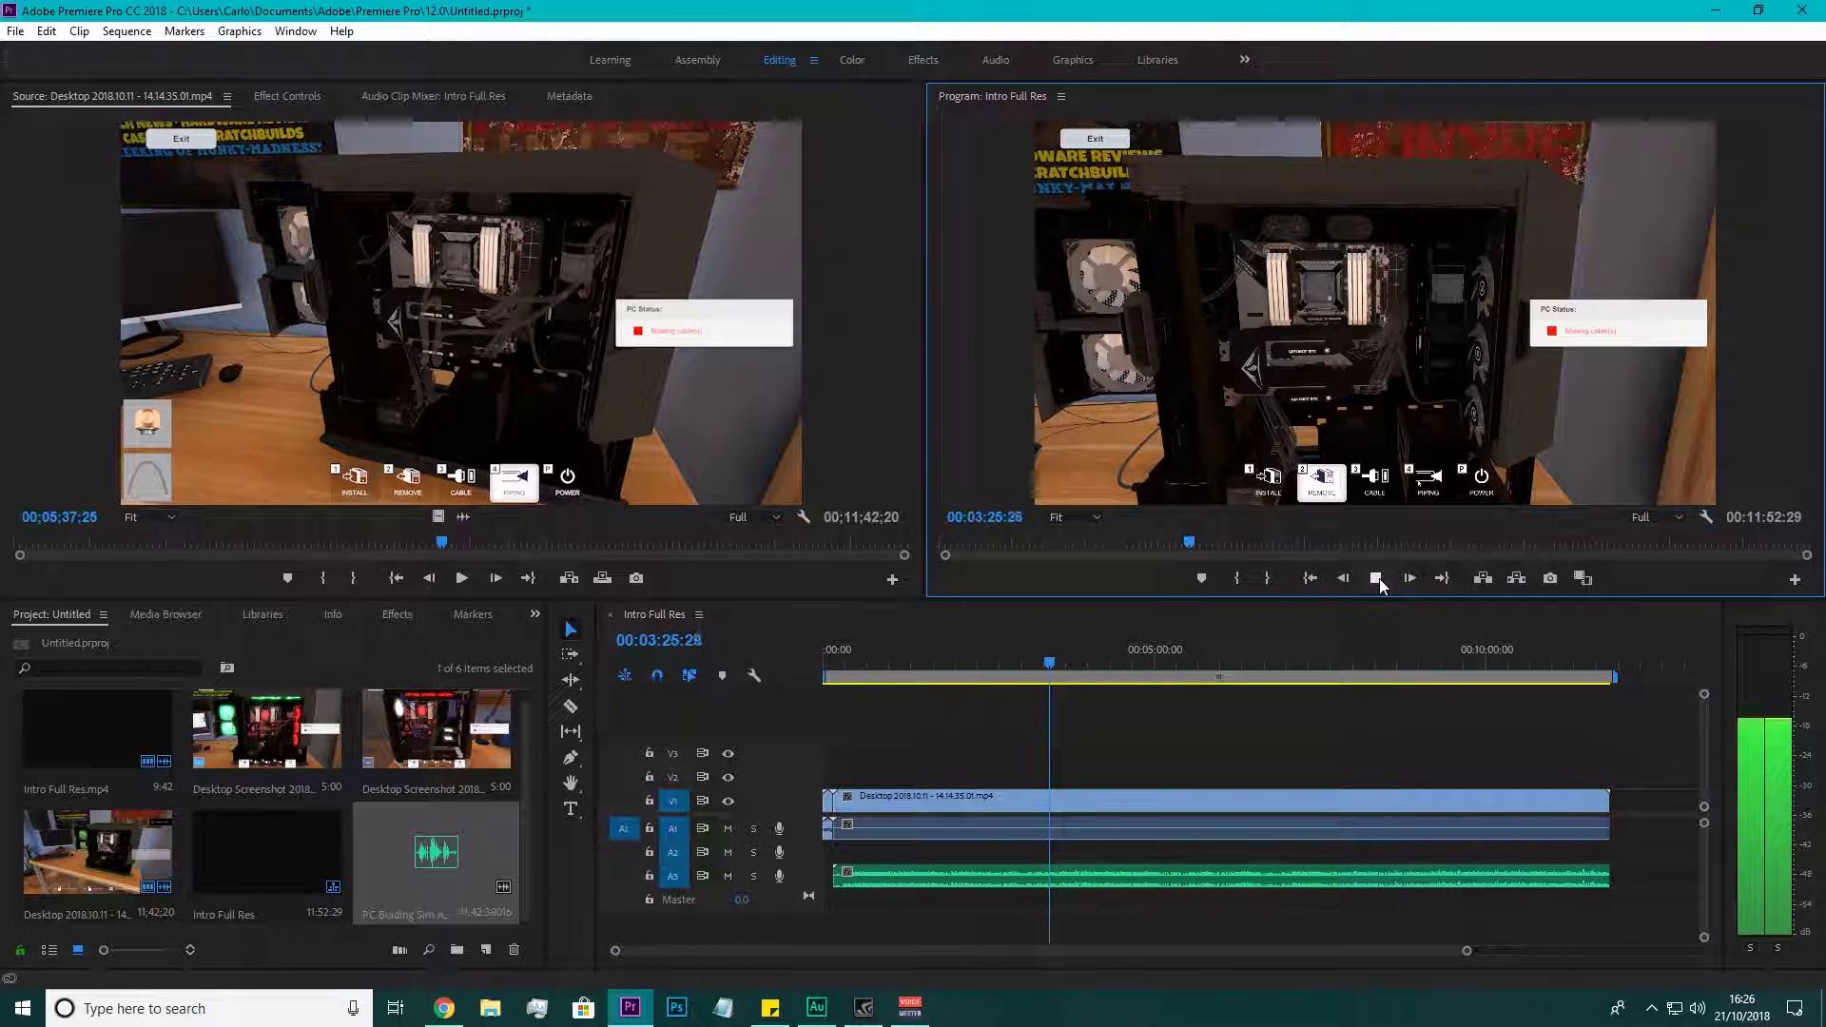
left_click(1379, 579)
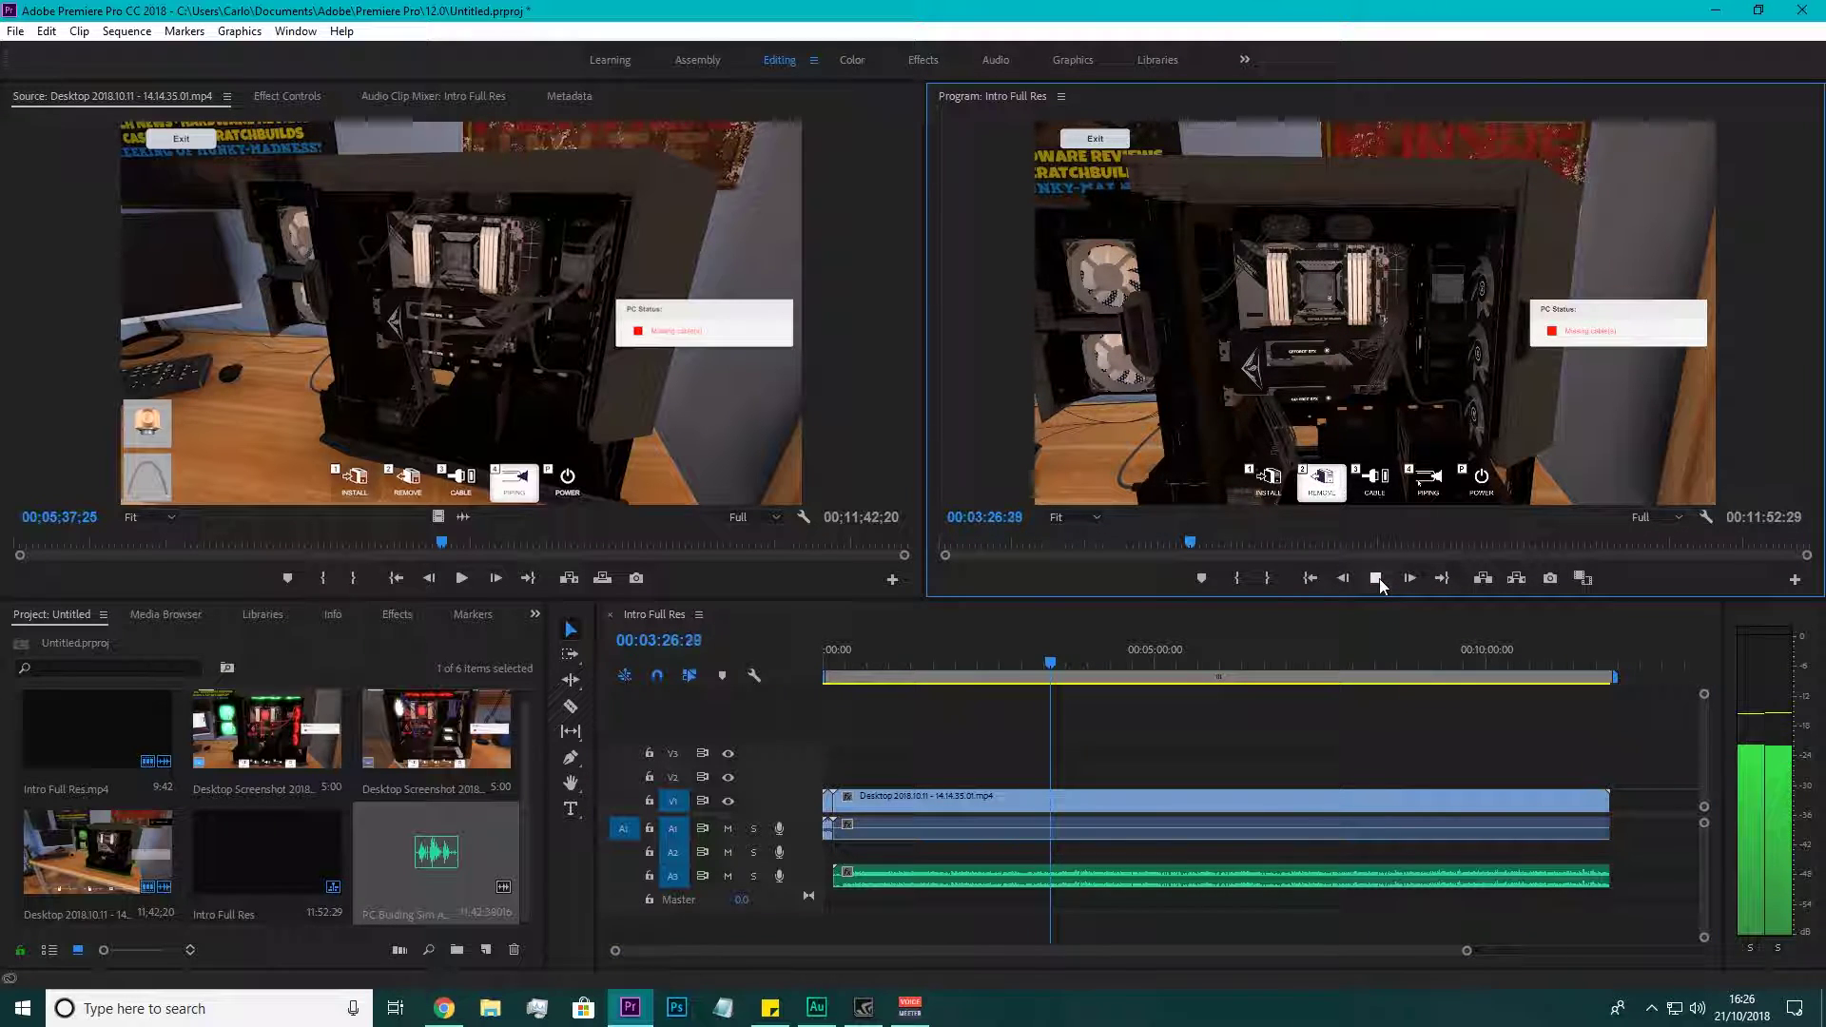
Delete the A1 game audio clip near the Inventory screen.
left_click(1471, 259)
left_click_drag(990, 658, 949, 666)
left_click(919, 822)
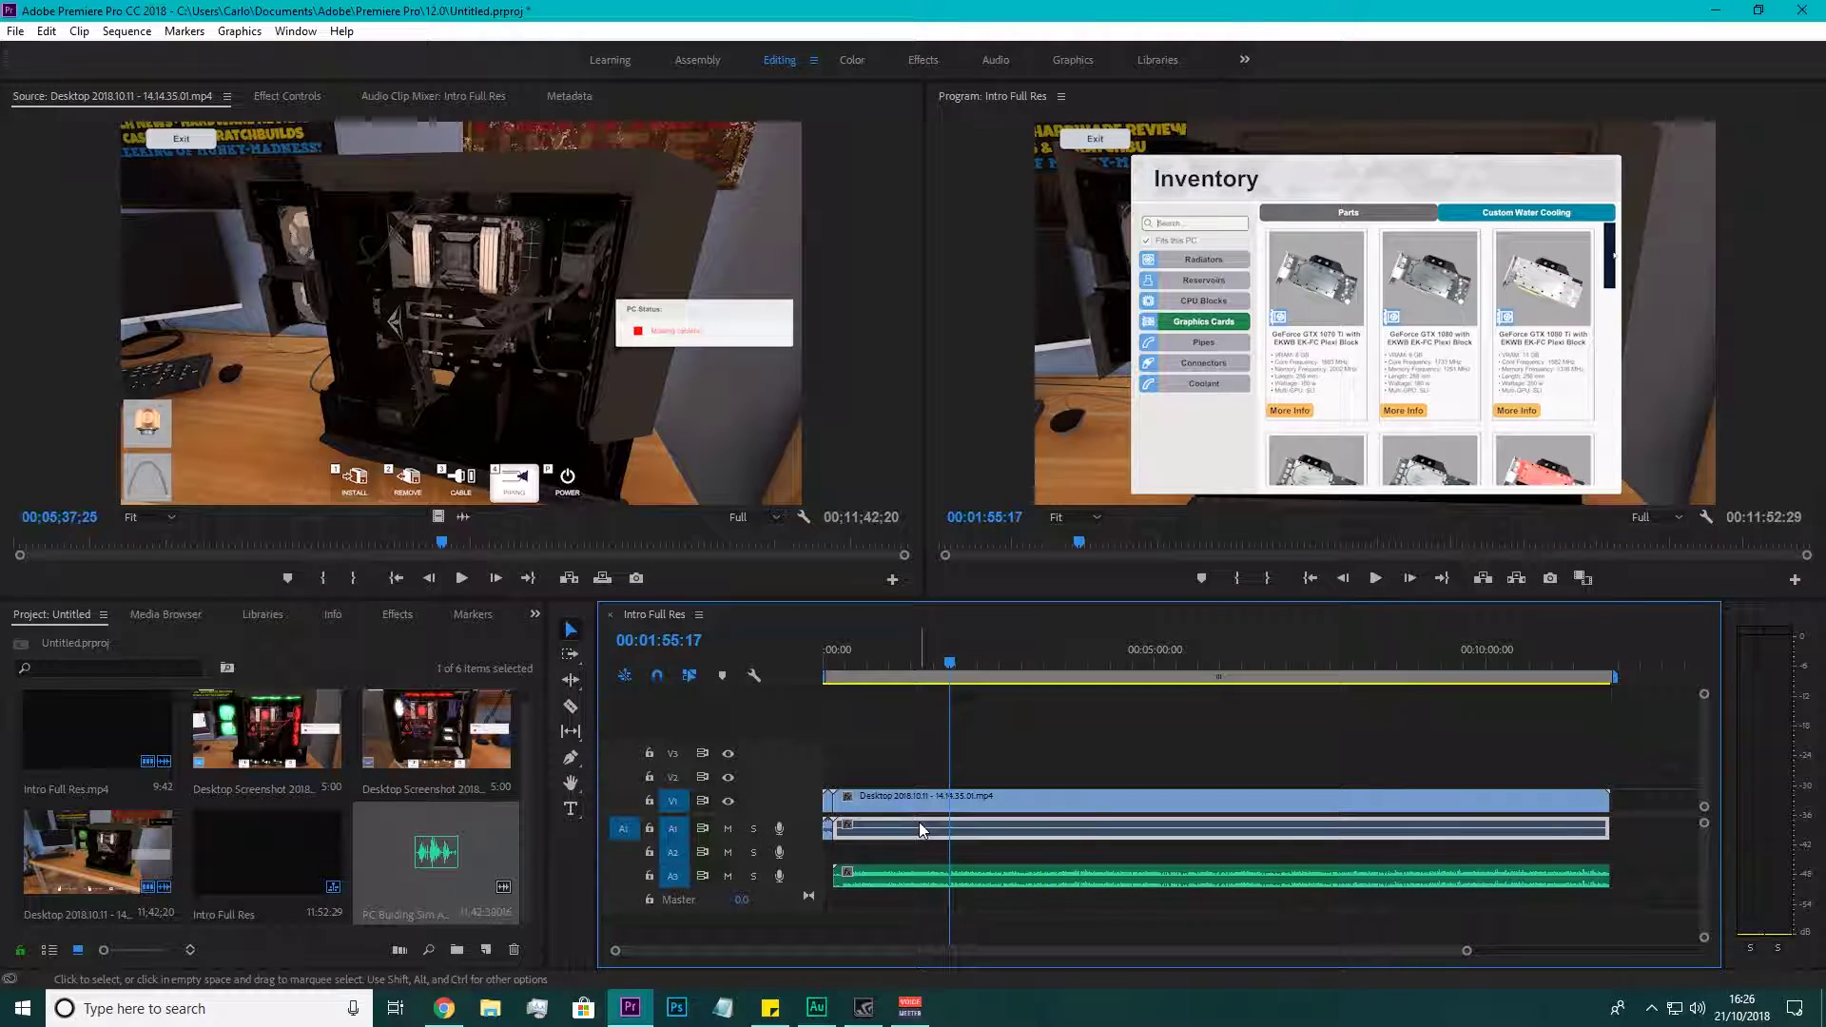
key("Delete")
Move the music clip up onto A1, nudge it 5 frames, and cue the playhead to 0:42.
left_click_drag(919, 875, 921, 830)
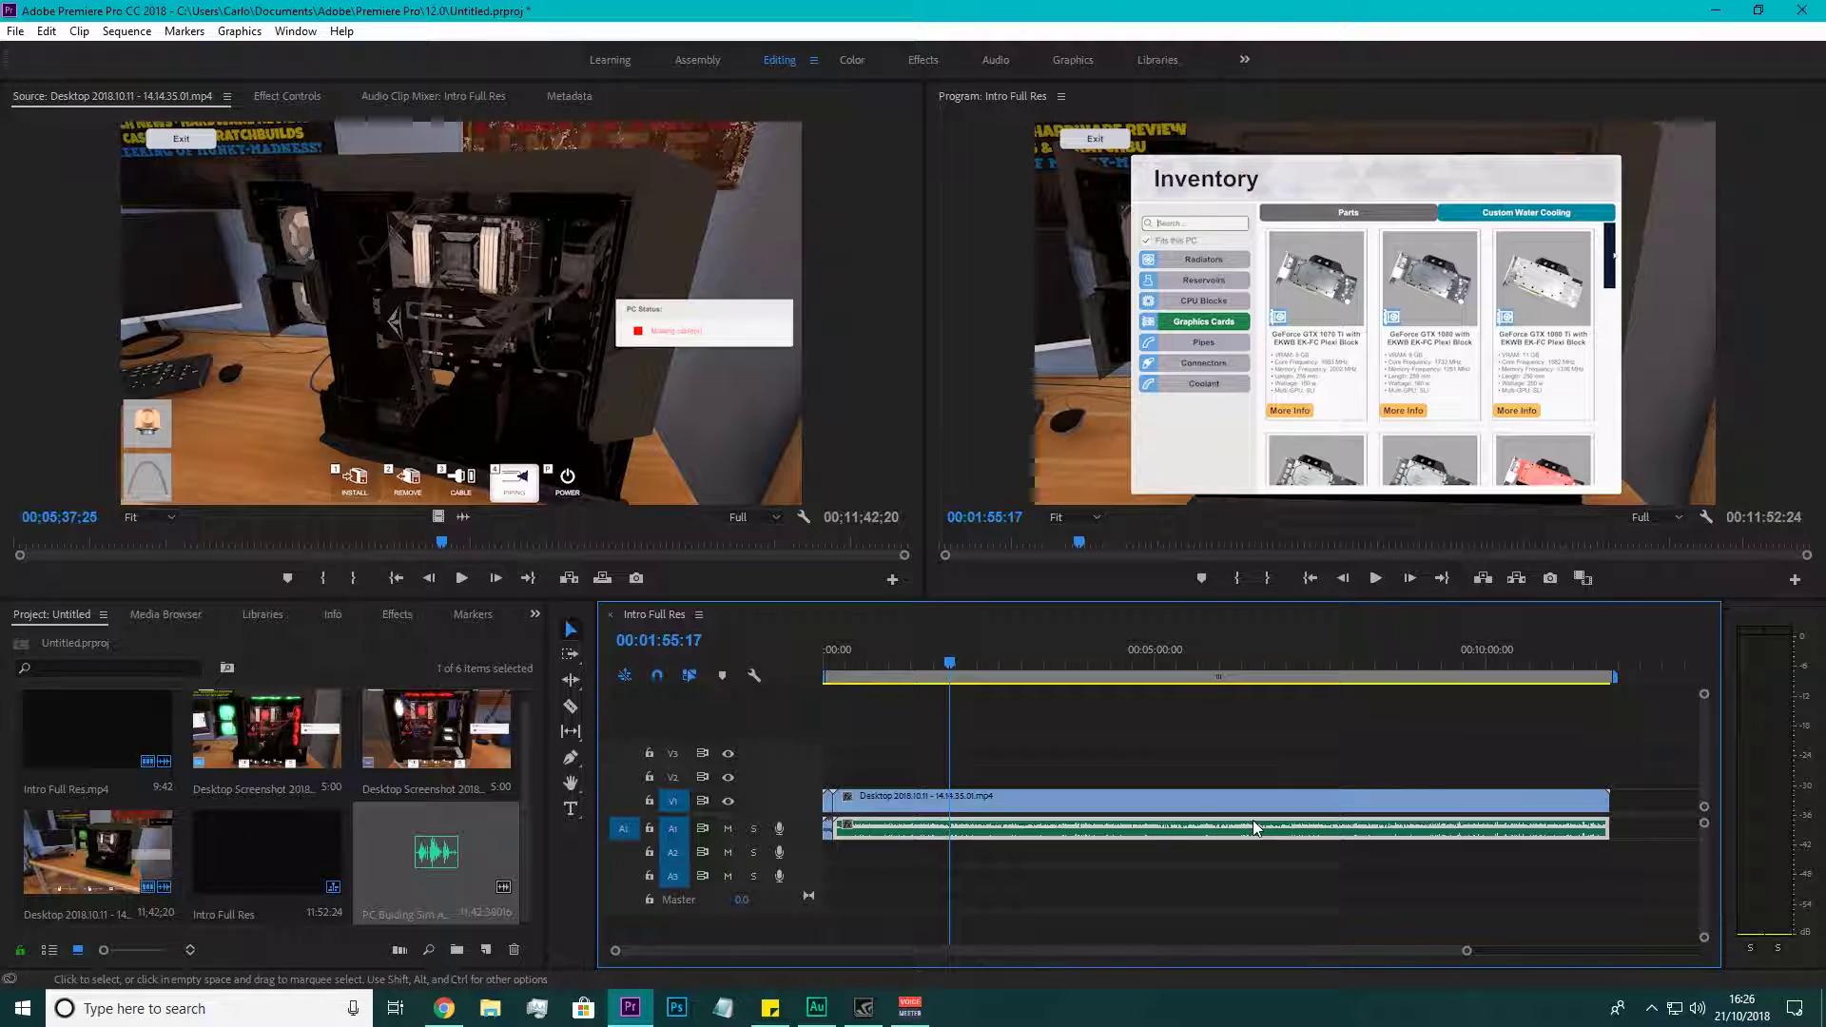
left_click_drag(1113, 824, 1116, 824)
left_click(1298, 858)
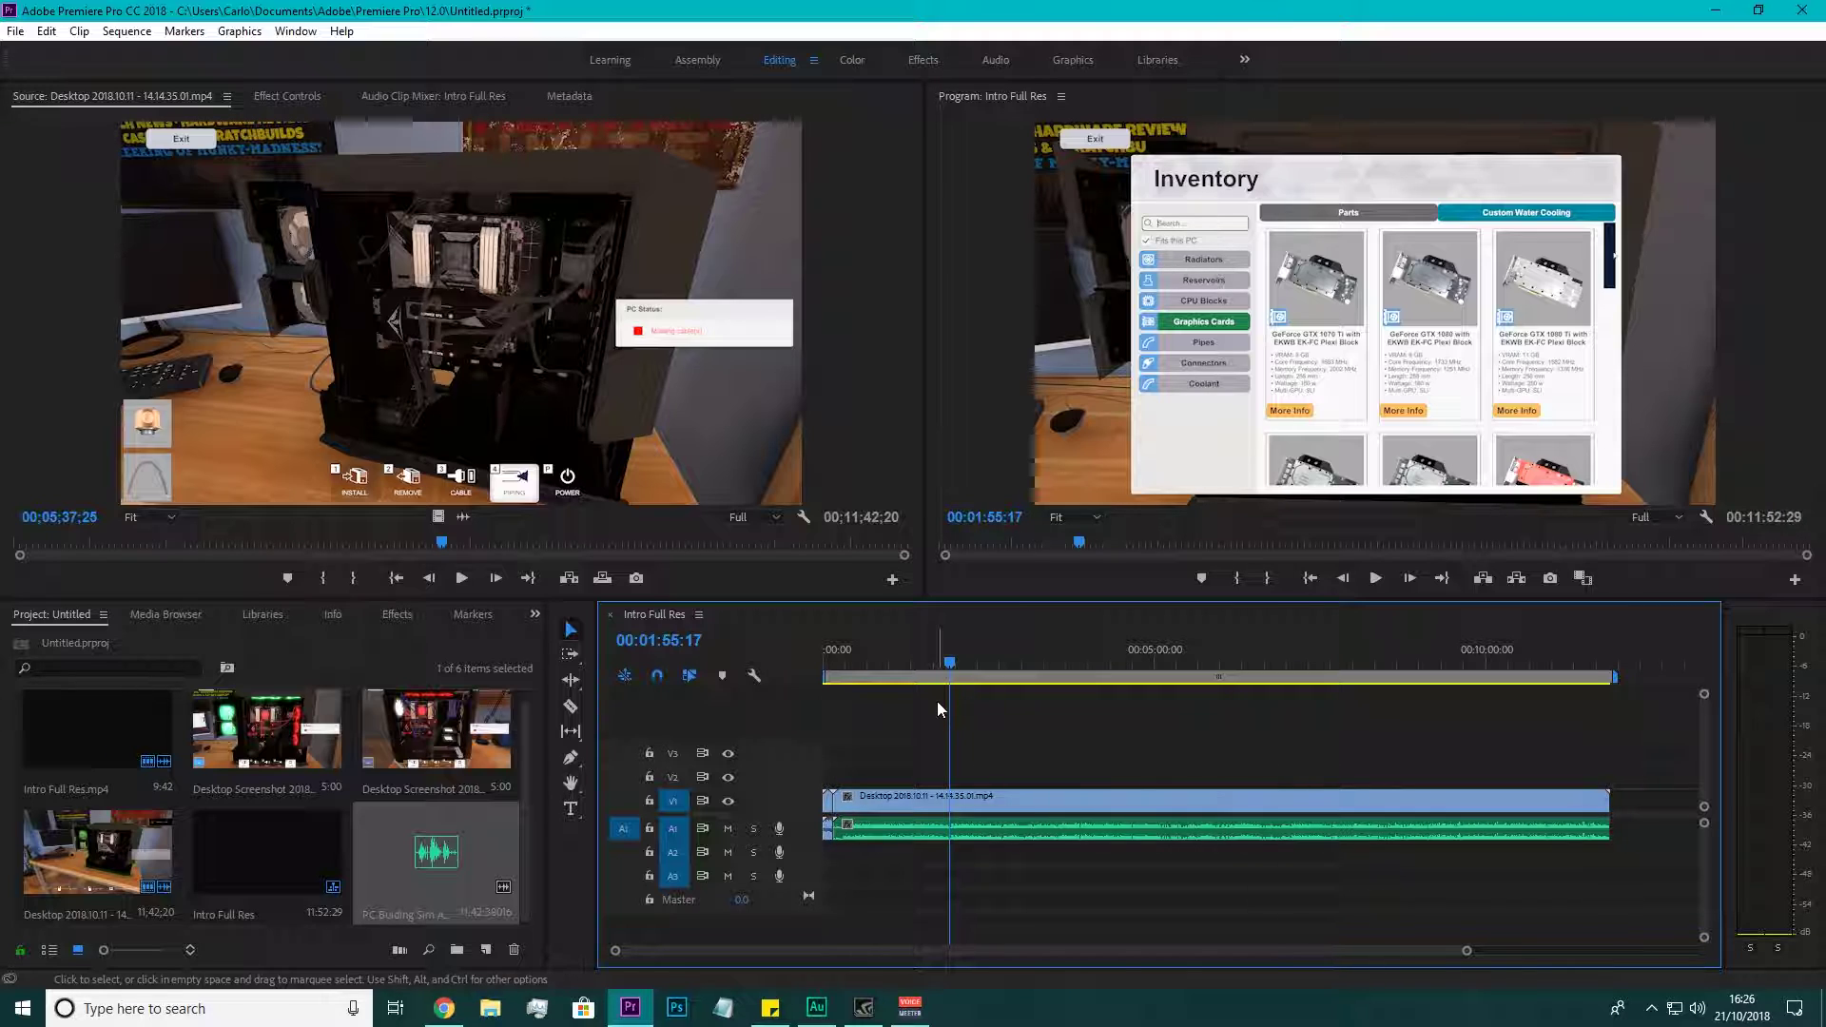
left_click(871, 664)
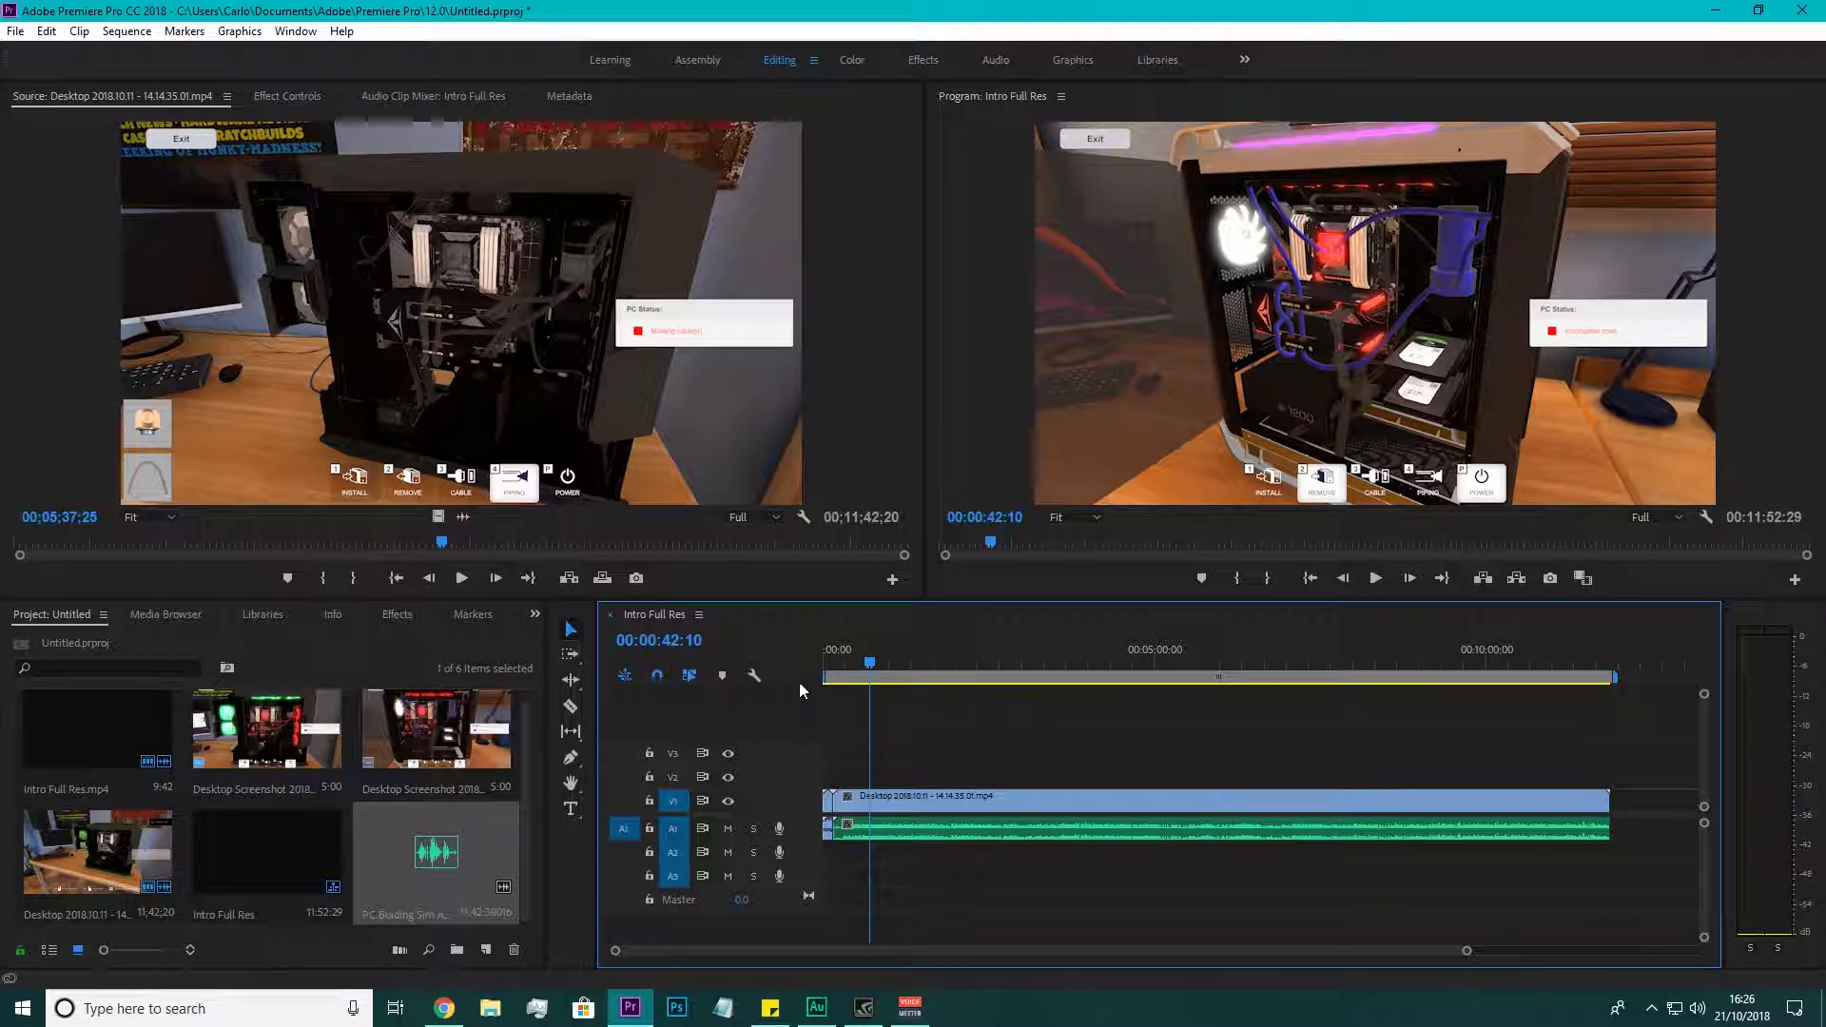
Preview both PC screenshots, ending on the white-fan one, then cue the sequence to 6:16.
double_click(399, 735)
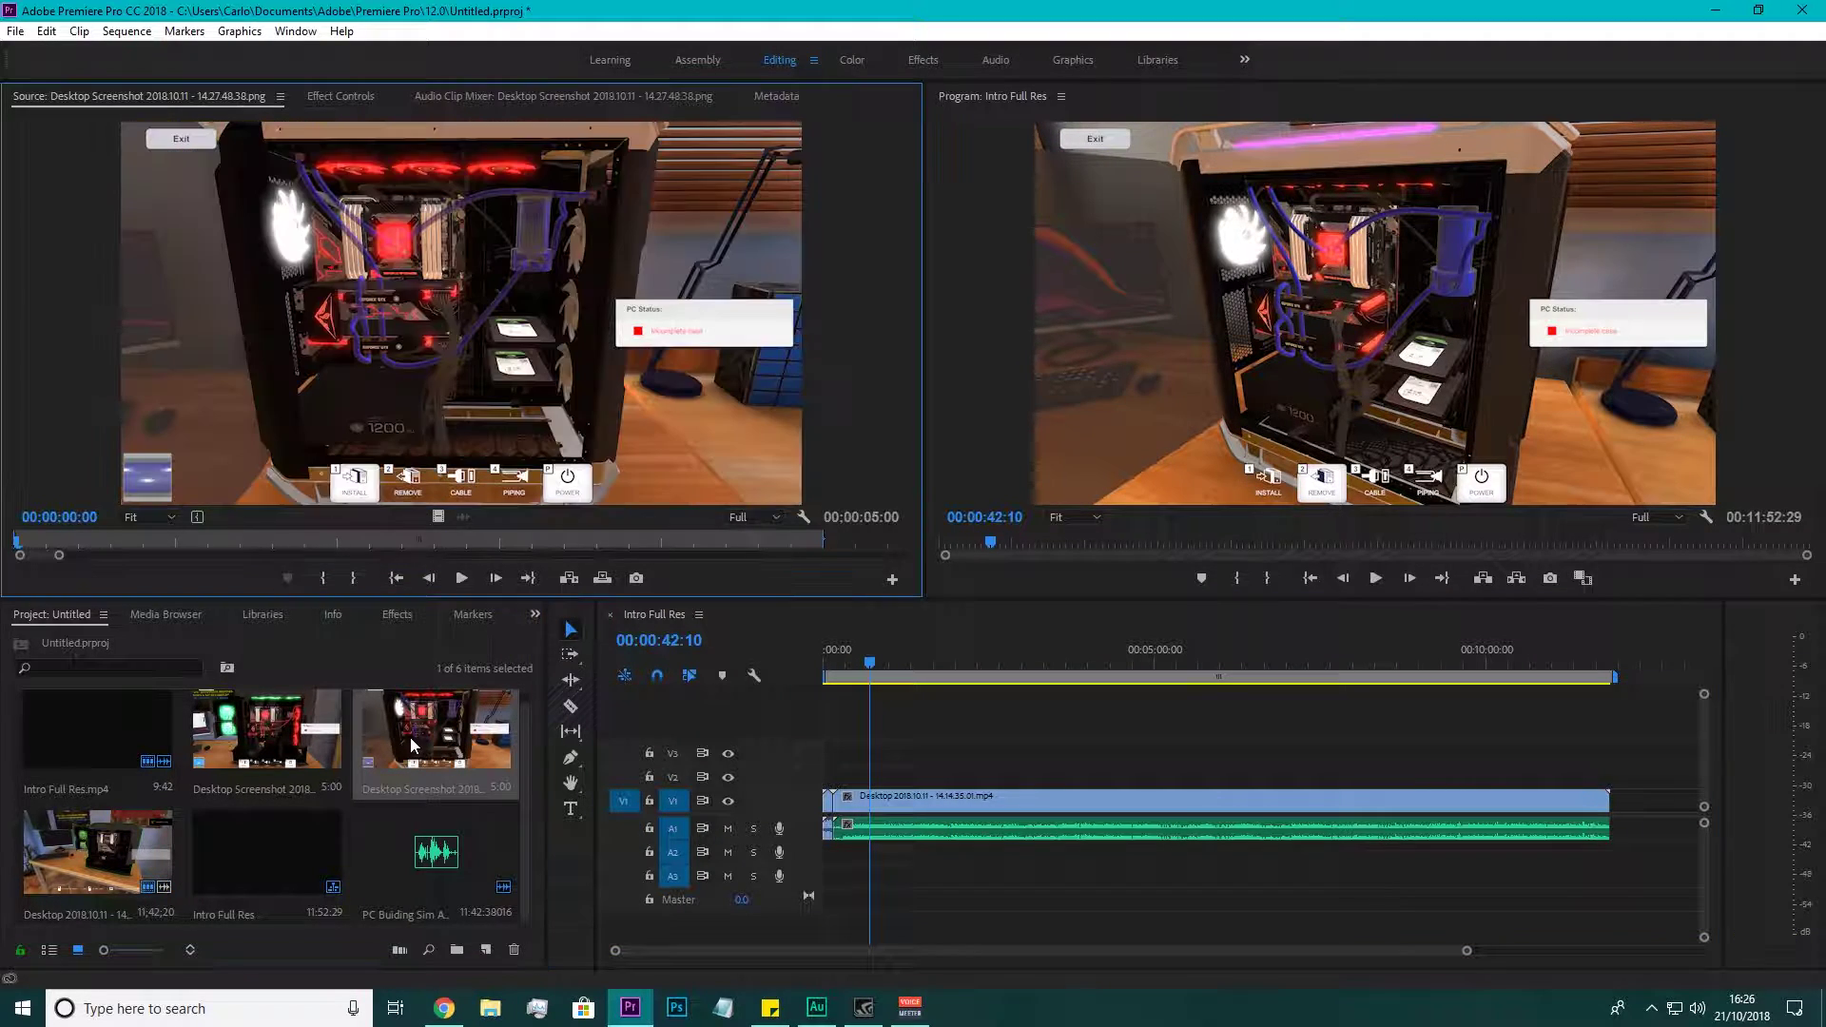
double_click(276, 734)
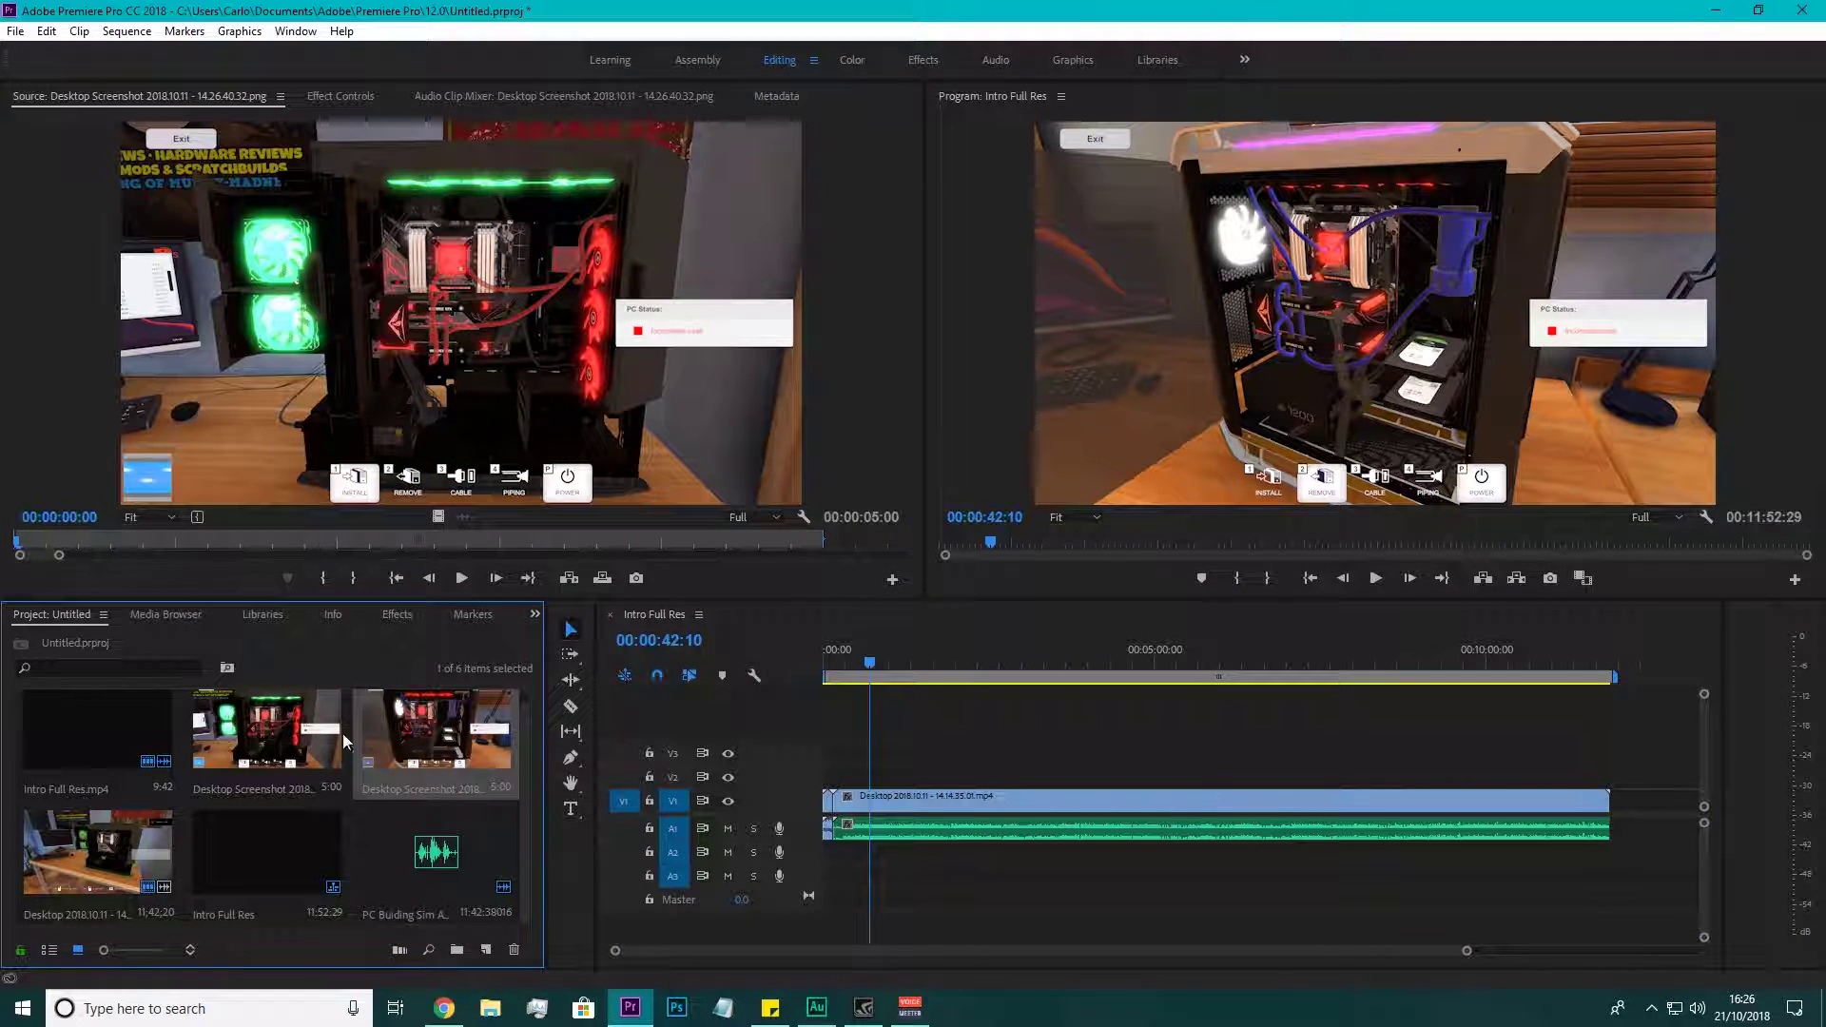
double_click(399, 735)
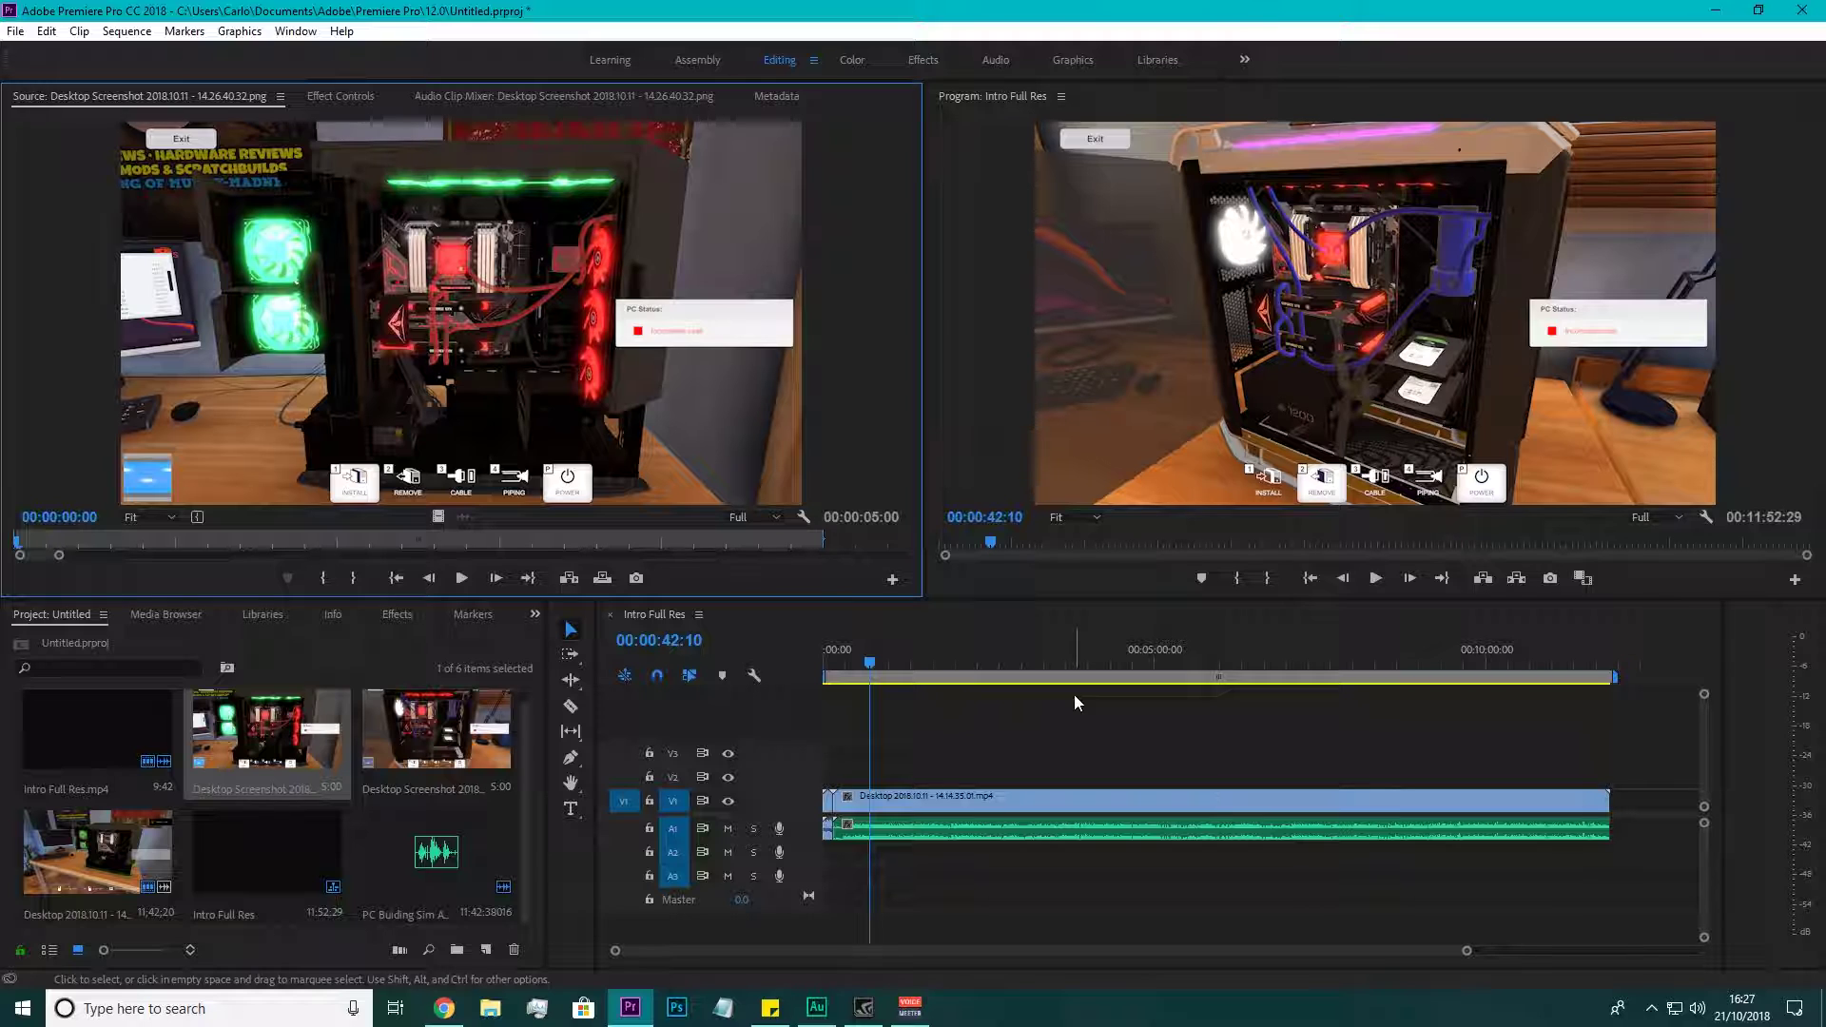
left_click(1241, 660)
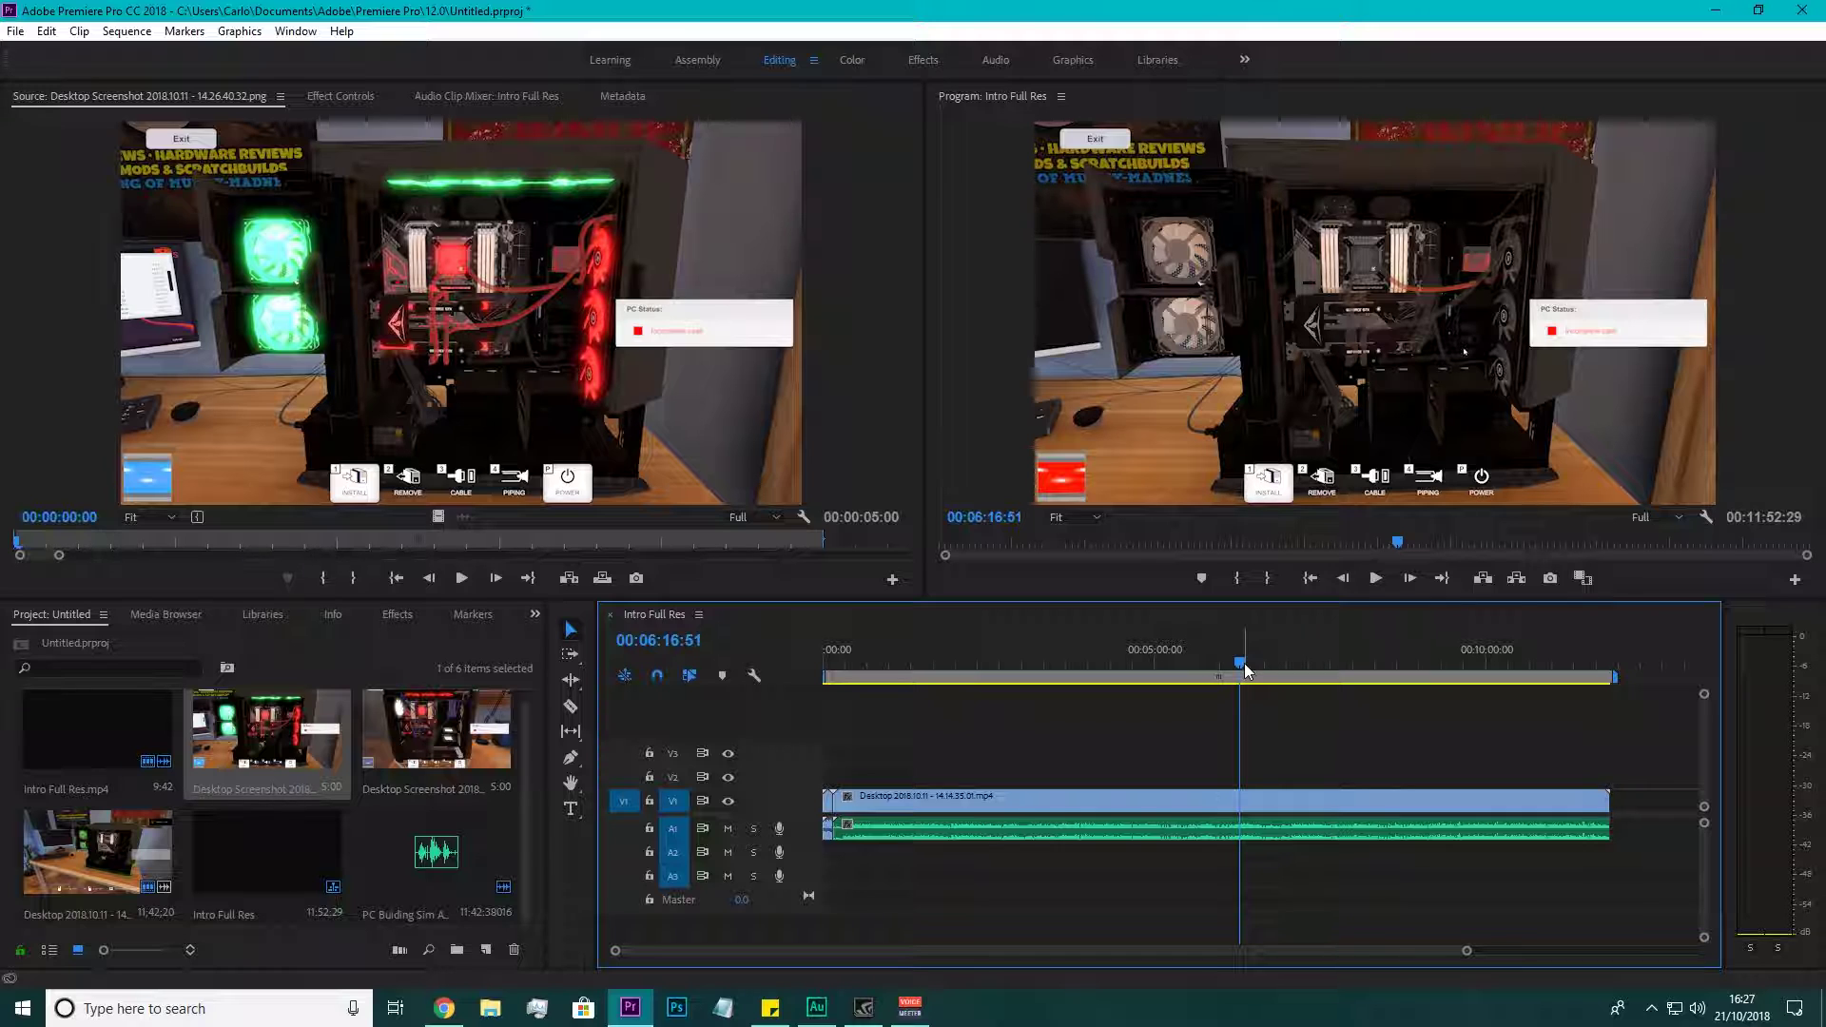
Play through the gameplay from 6:33 and from 7:52 to review the footage.
left_click_drag(1240, 664, 1258, 664)
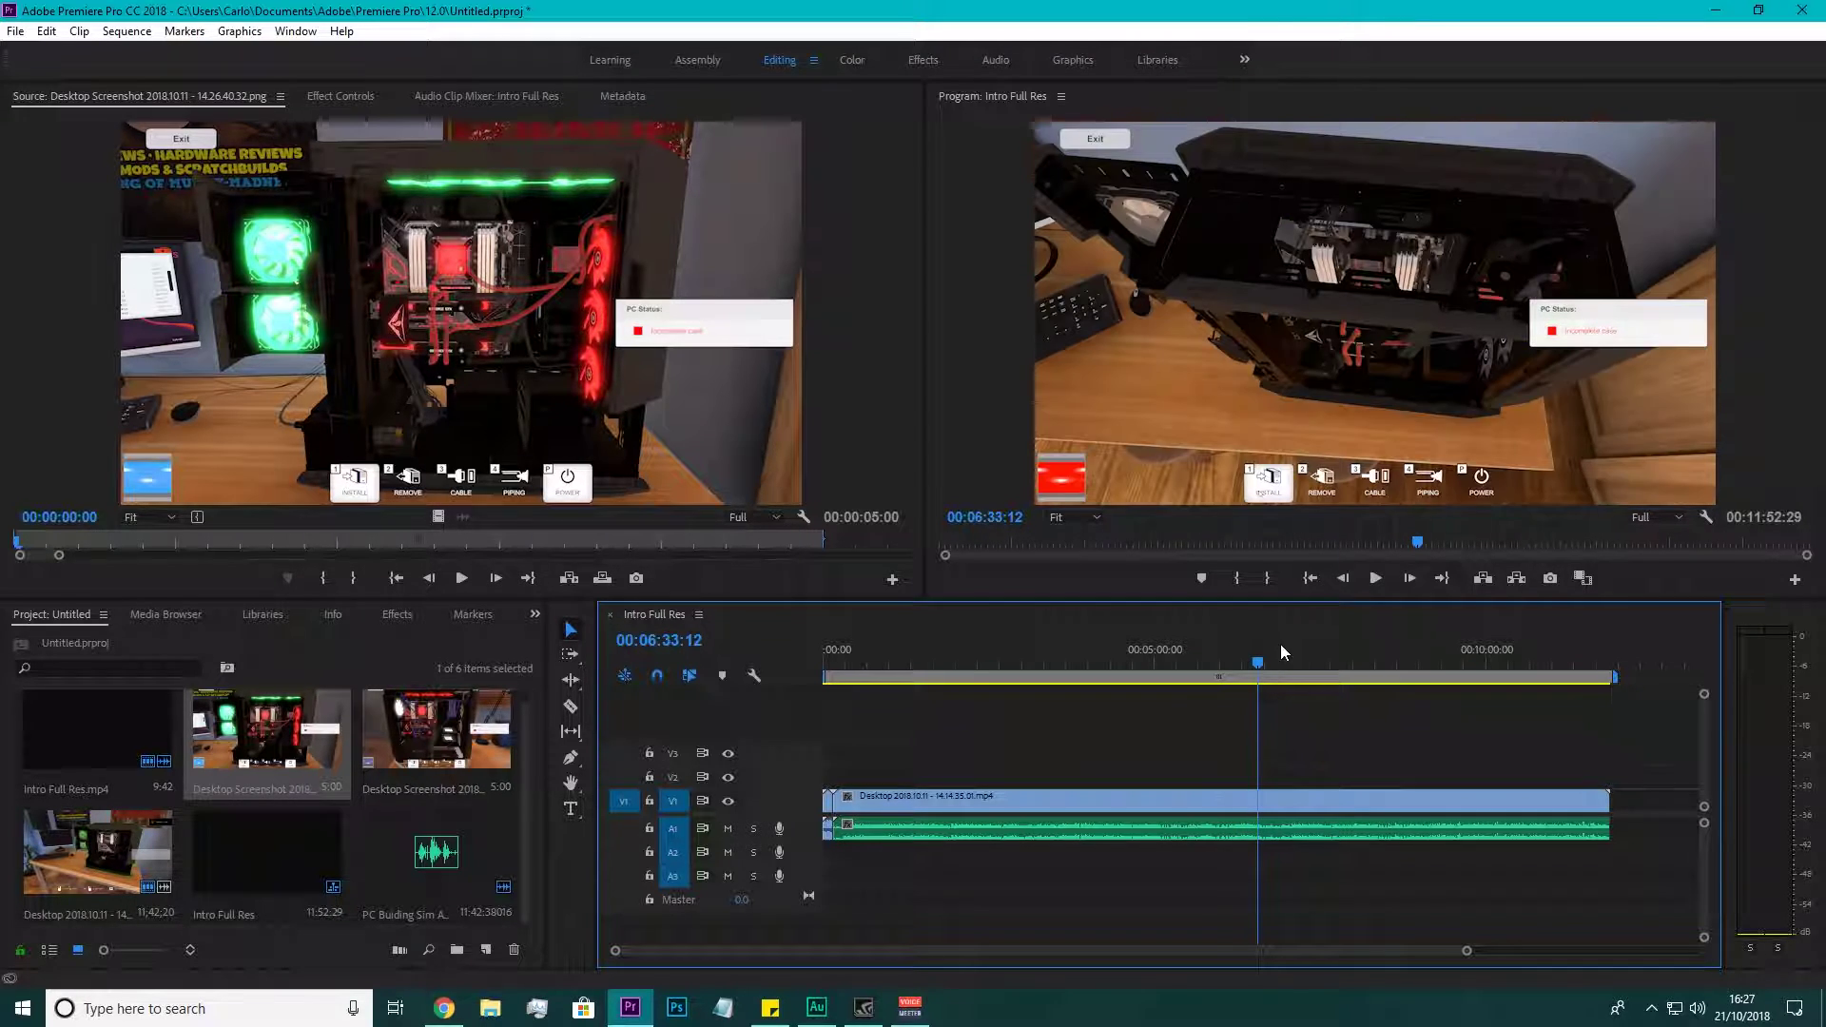
left_click(1376, 579)
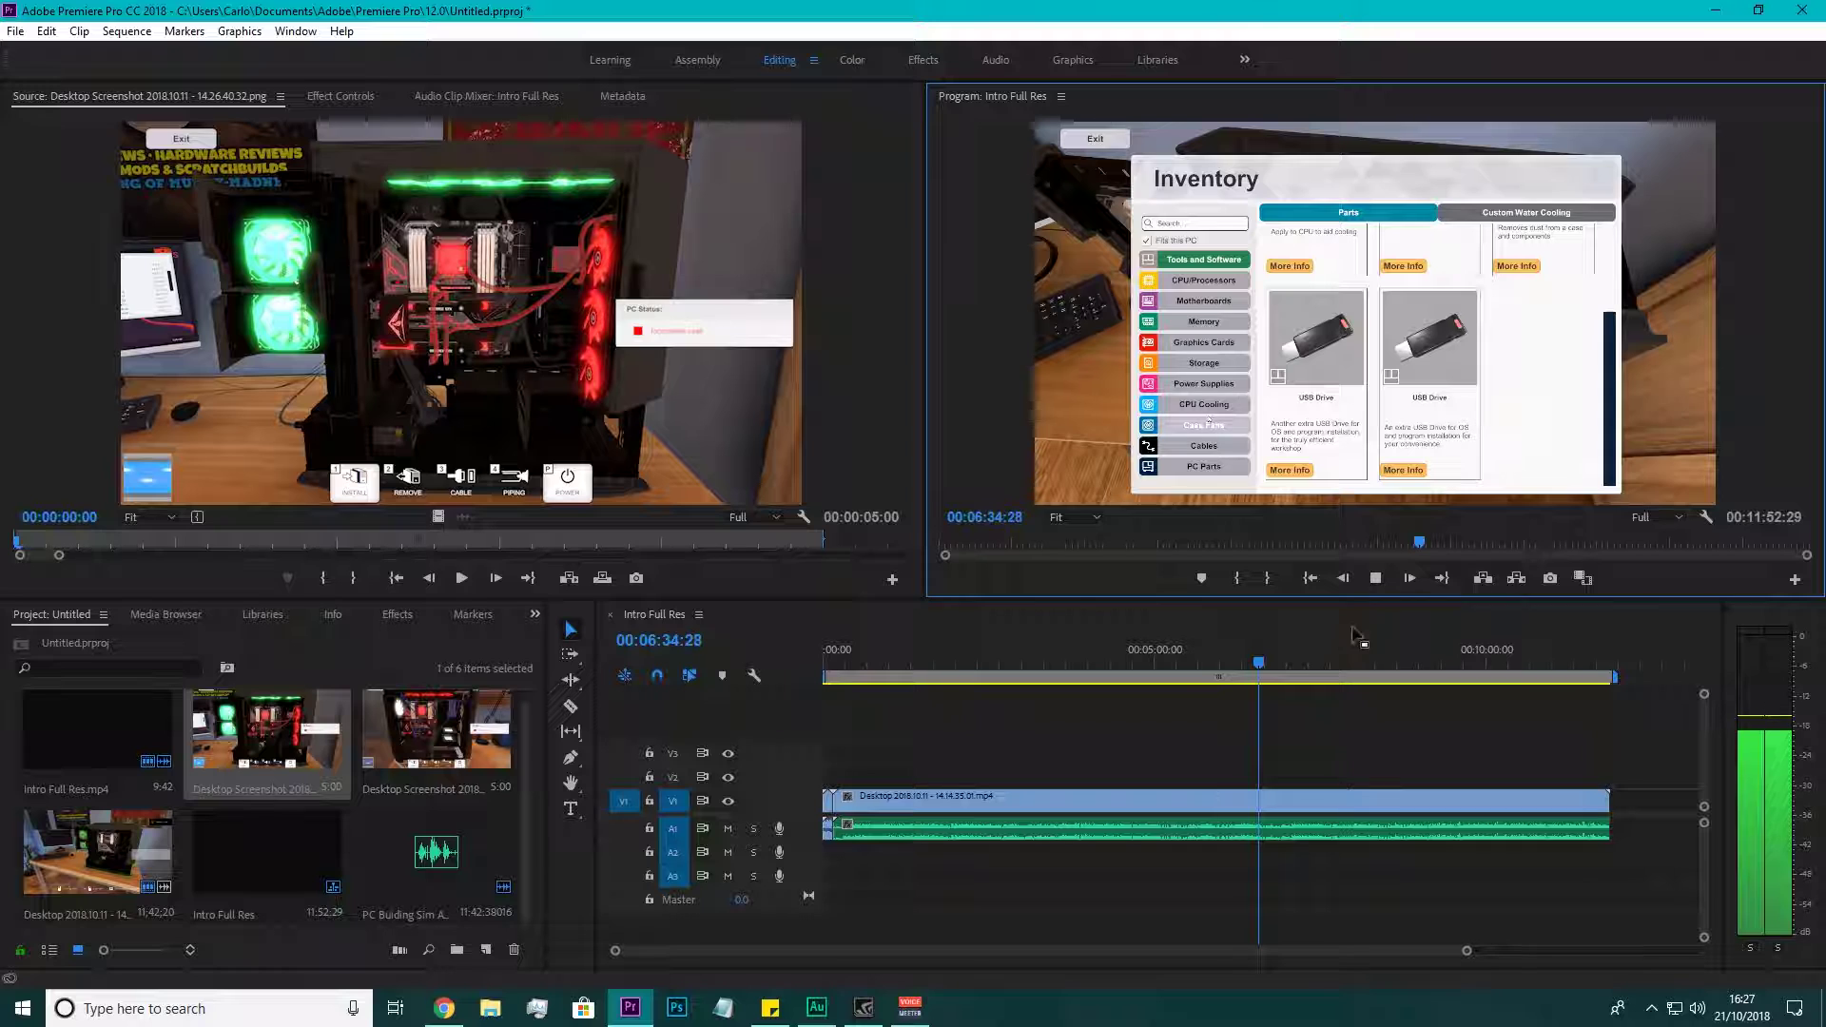
left_click(1307, 666)
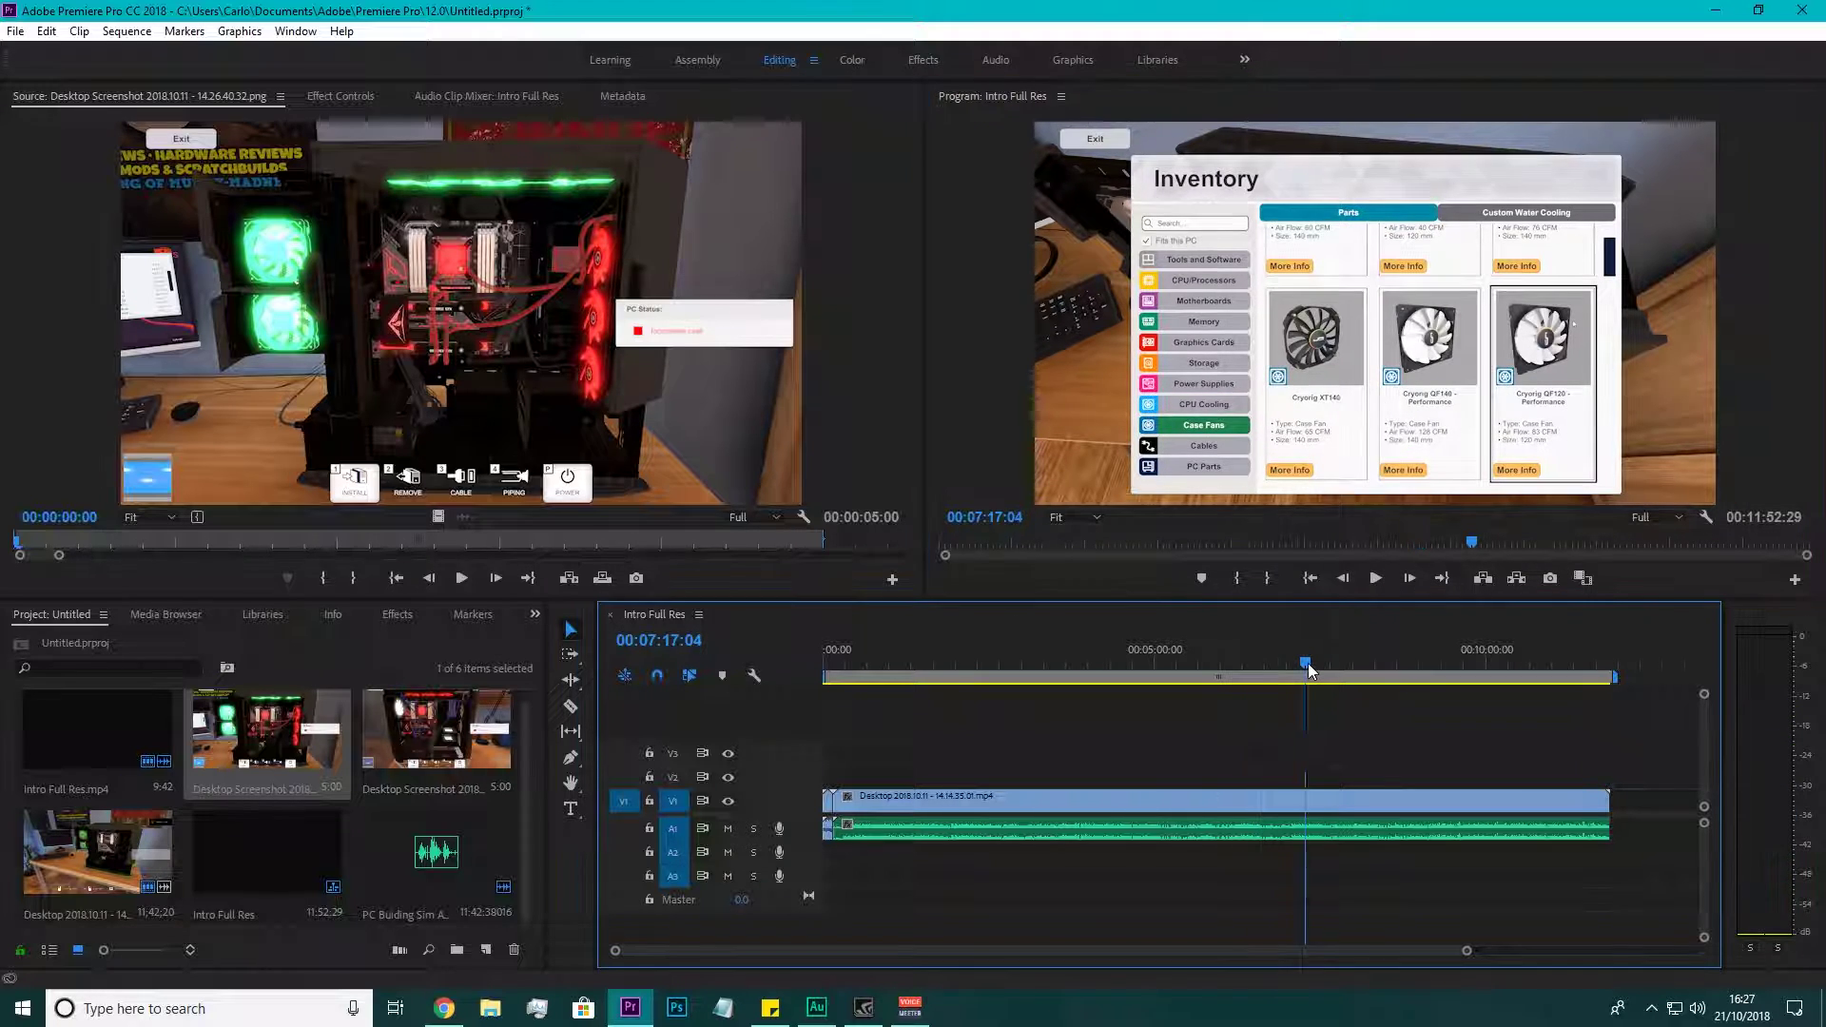
left_click_drag(1309, 664, 1346, 664)
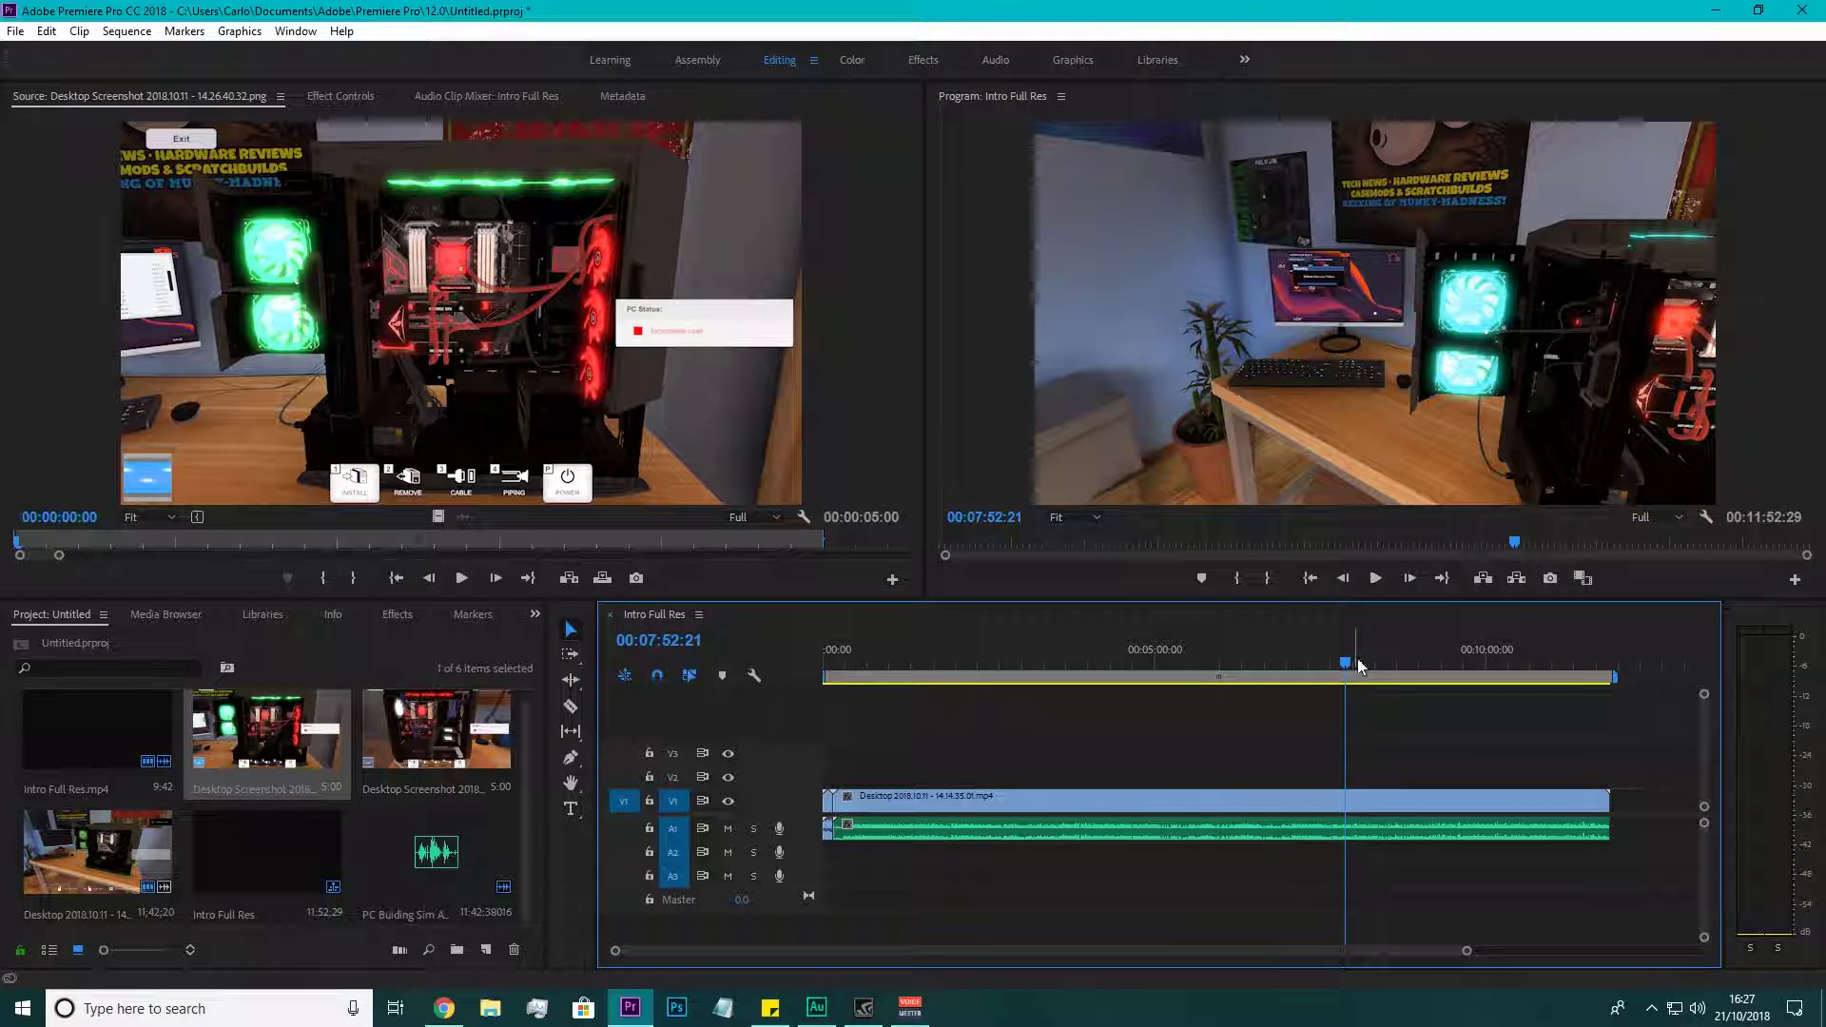
left_click(1385, 579)
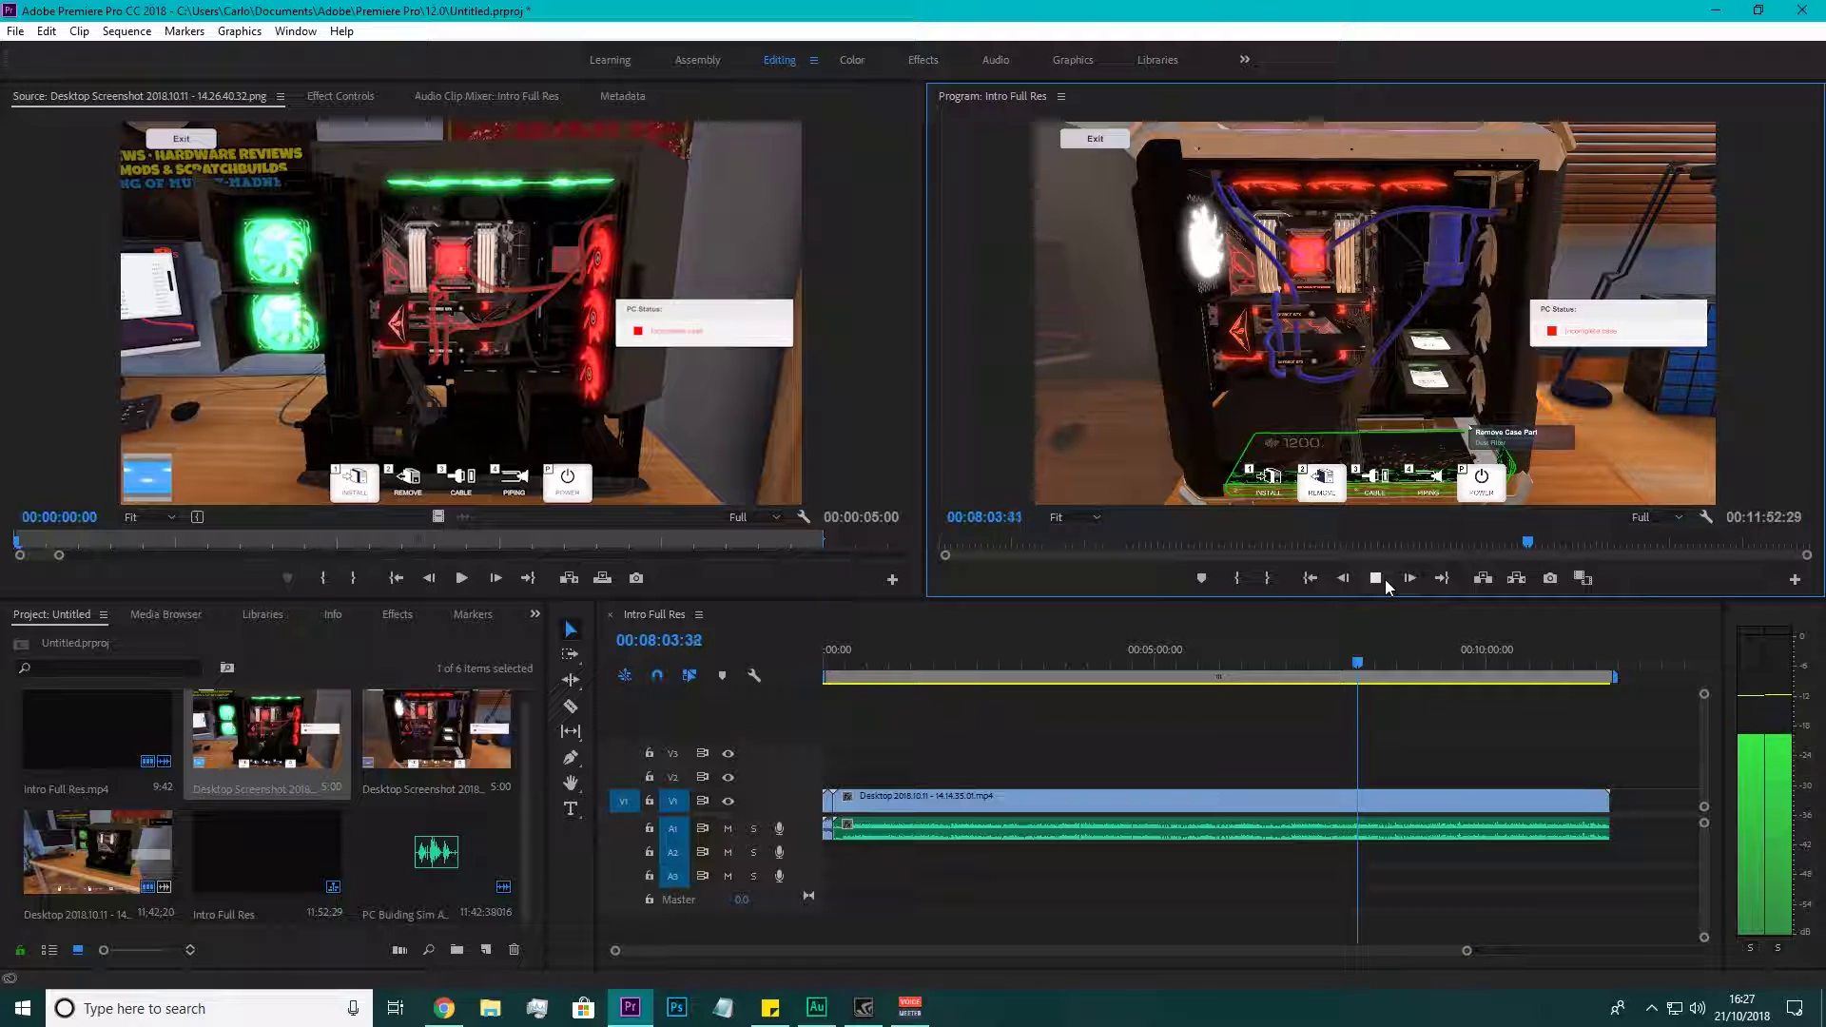
left_click(1375, 579)
left_click(1321, 661)
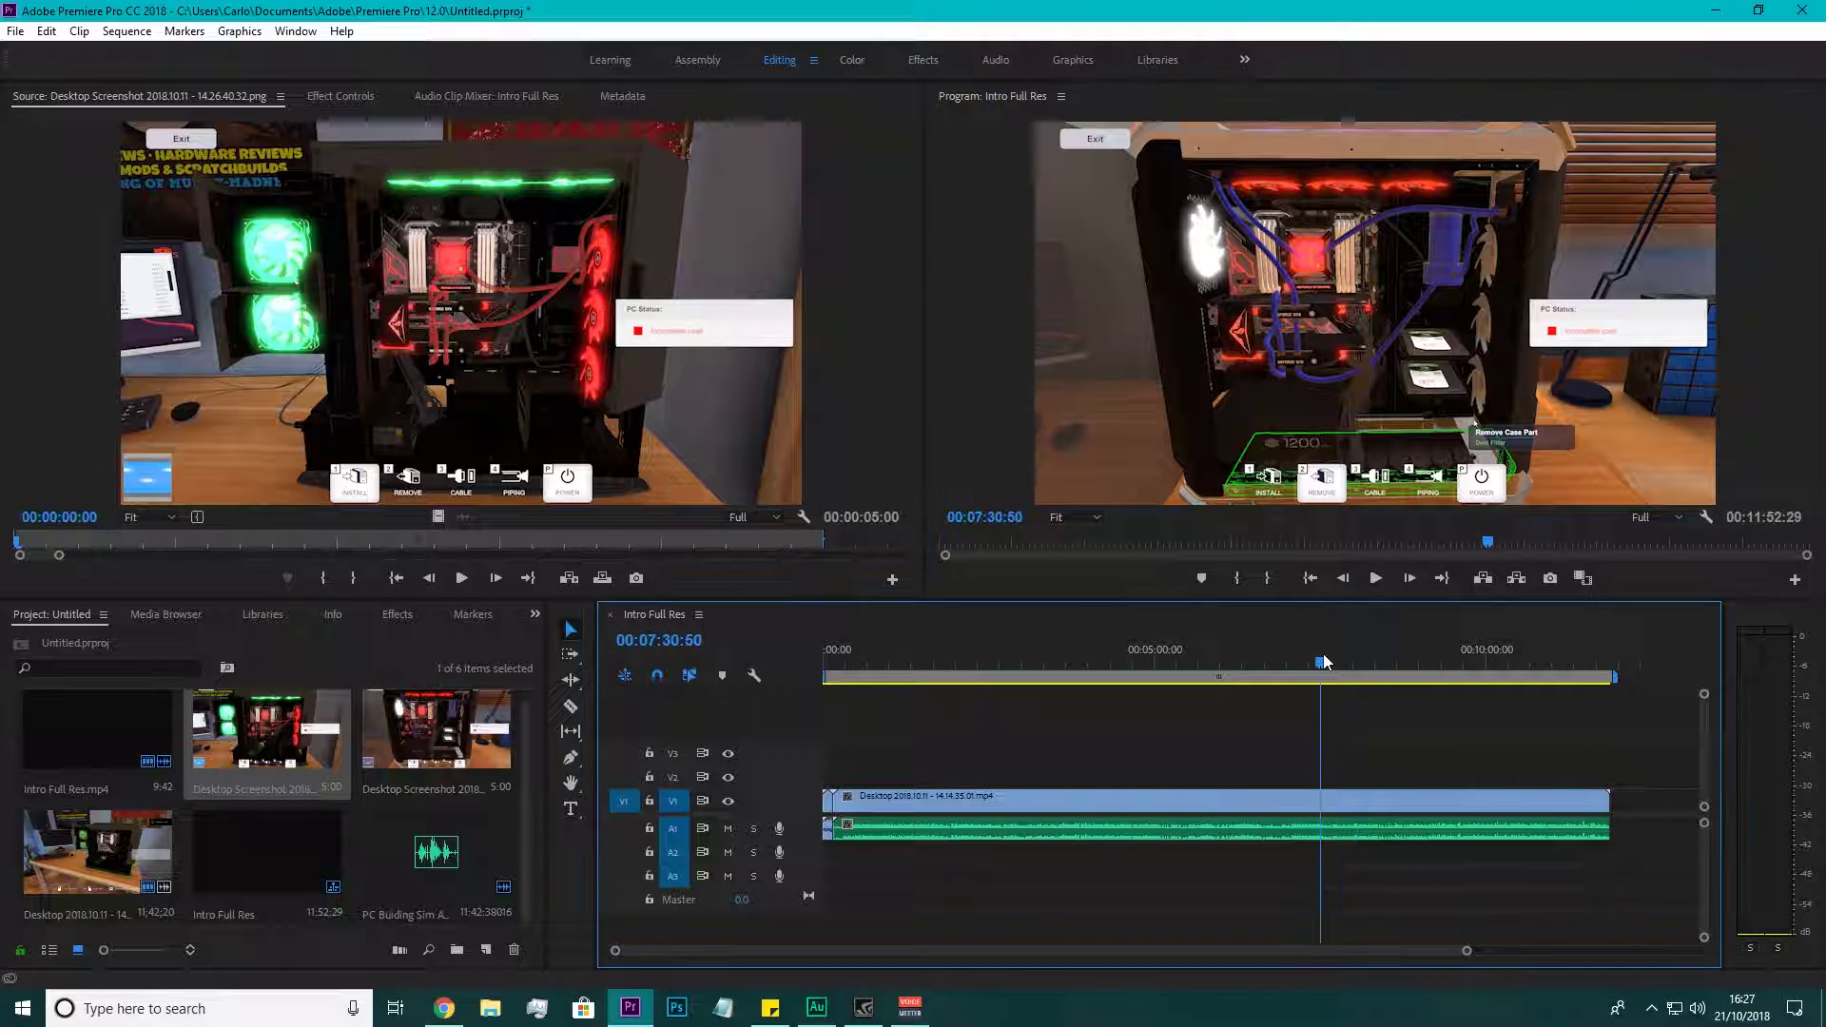
Replay from 7:23, then settle the playhead on the frame at 06:58:57.
left_click_drag(1322, 661, 1303, 663)
left_click(1376, 579)
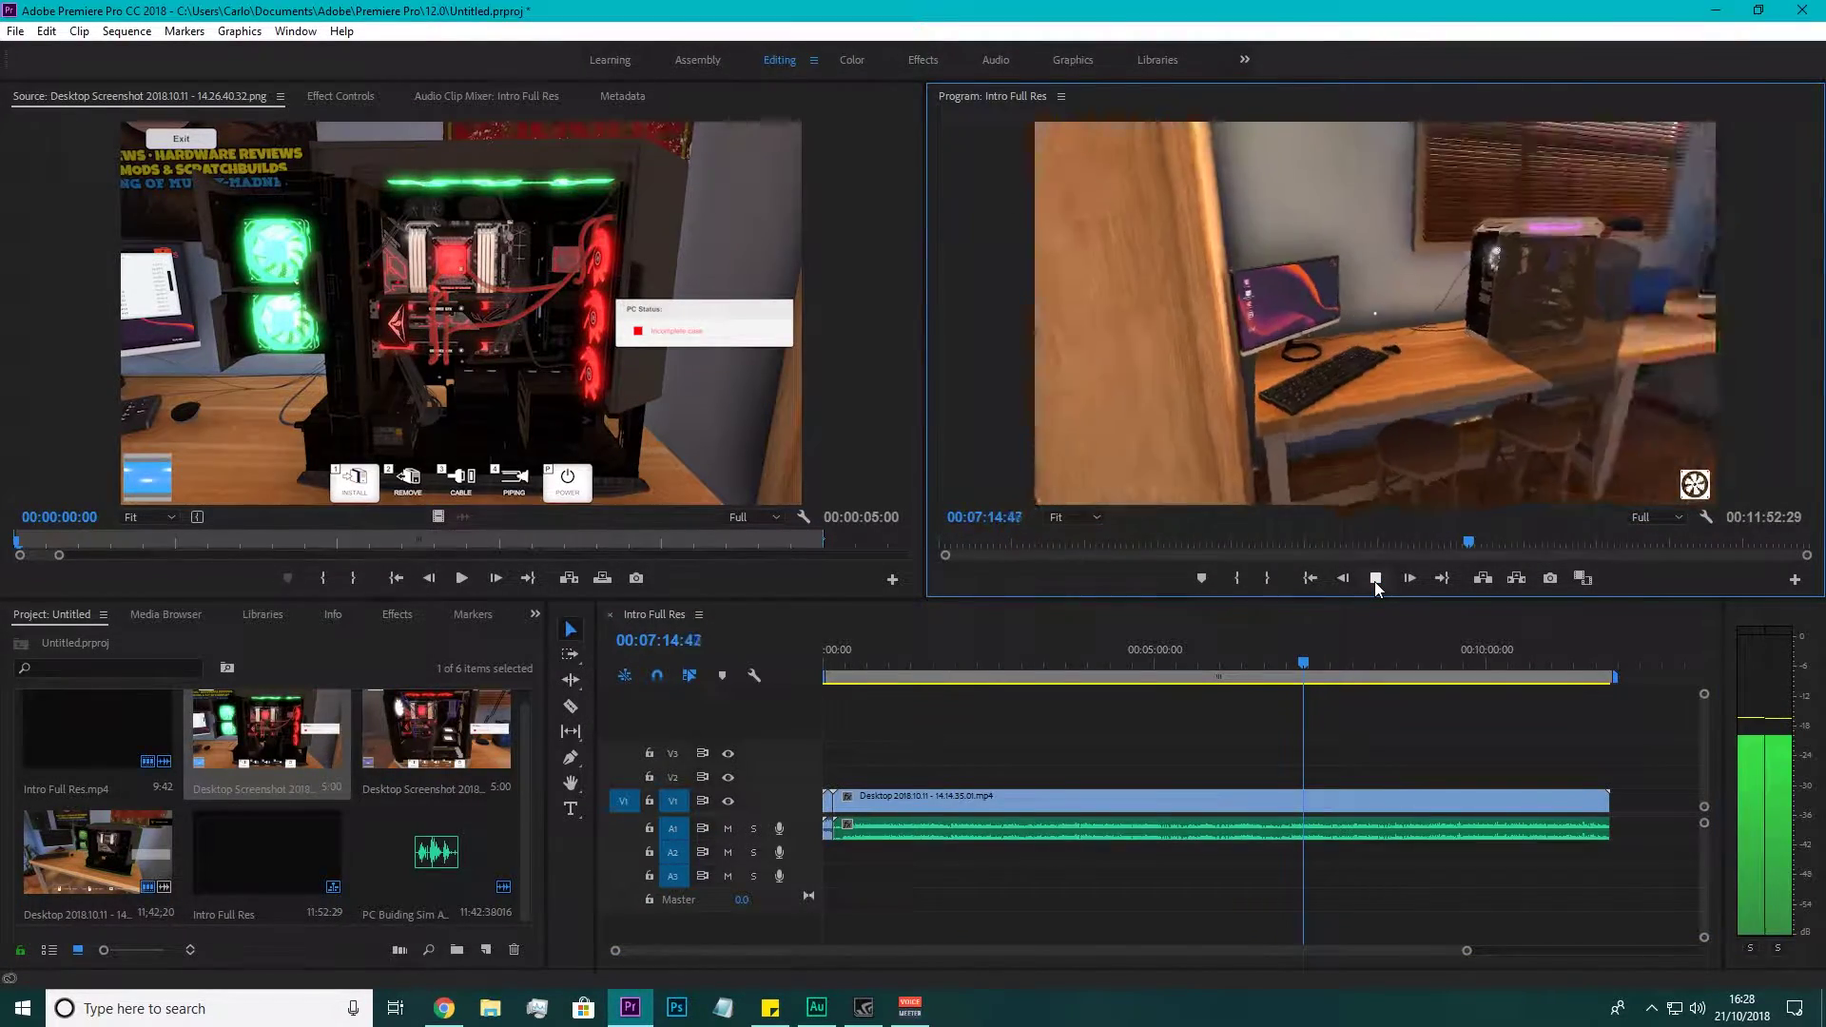
left_click(1376, 578)
left_click(1288, 664)
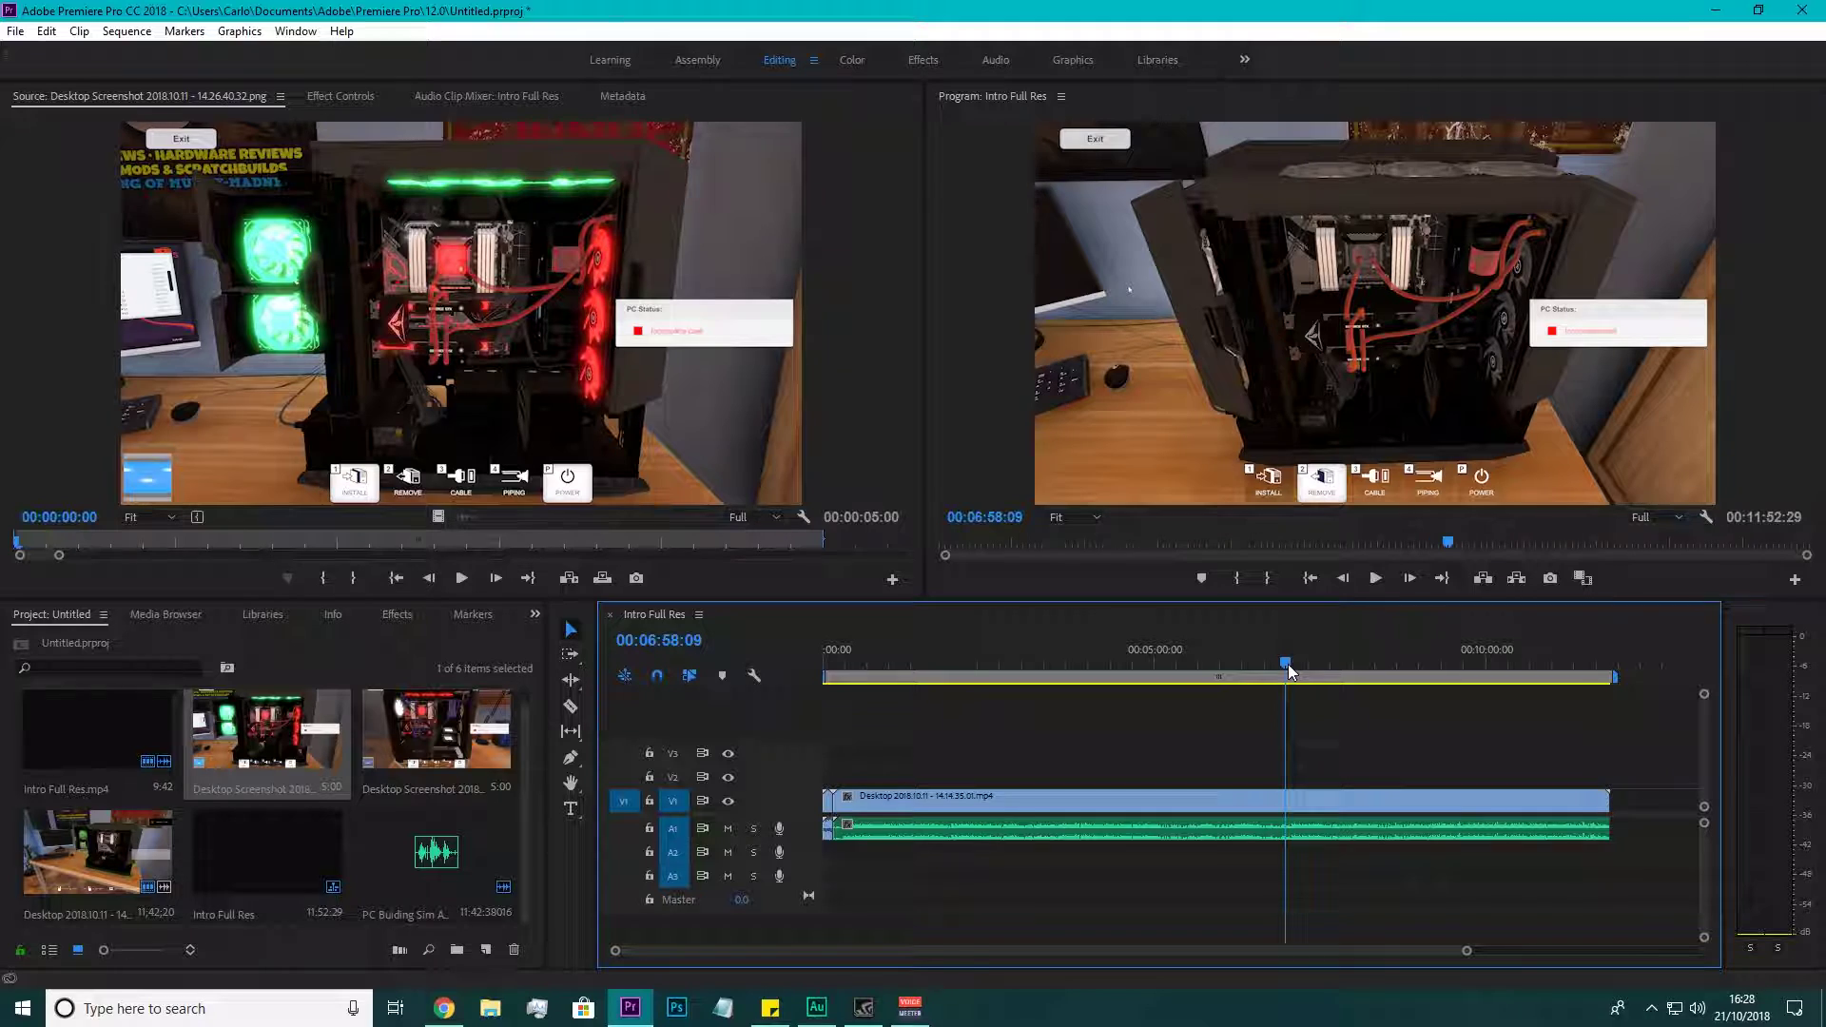
left_click(1375, 578)
left_click(1376, 578)
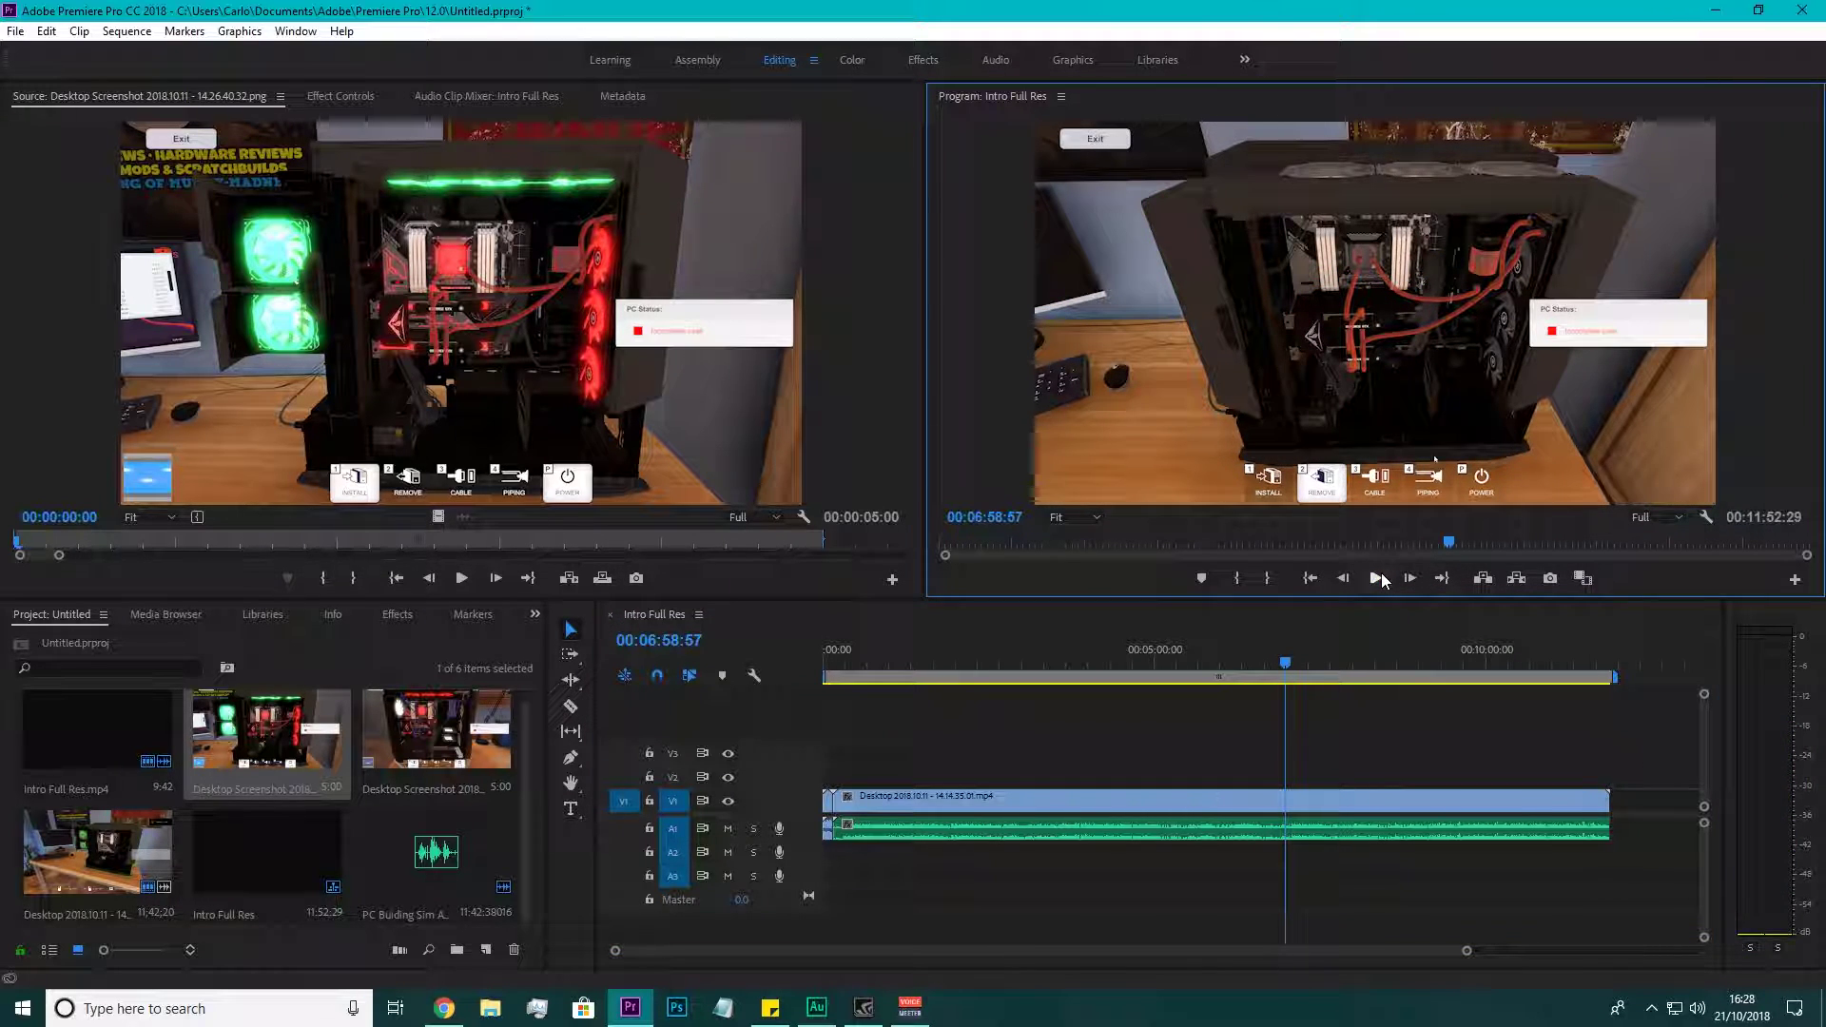
left_click(263, 744)
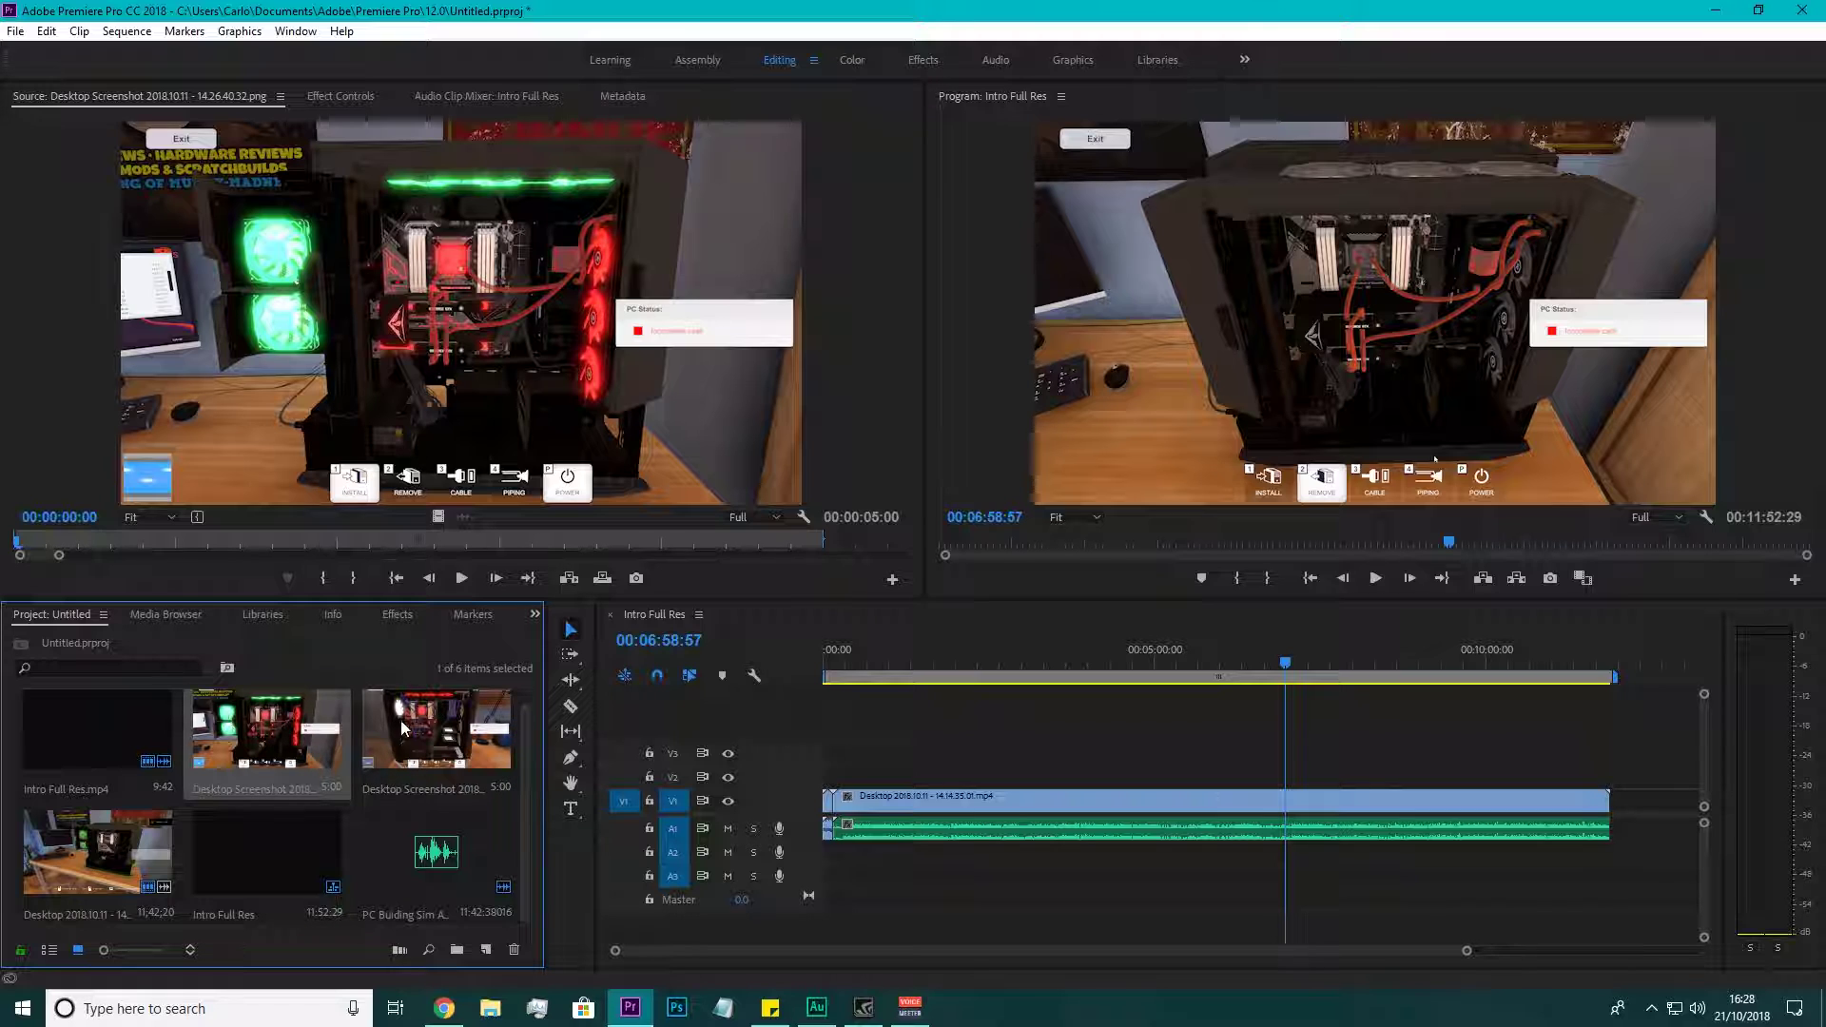
Place the Desktop Screenshot on V2 at about 6:58 and extend it to roughly 7:30.
left_click_drag(402, 728, 1289, 775)
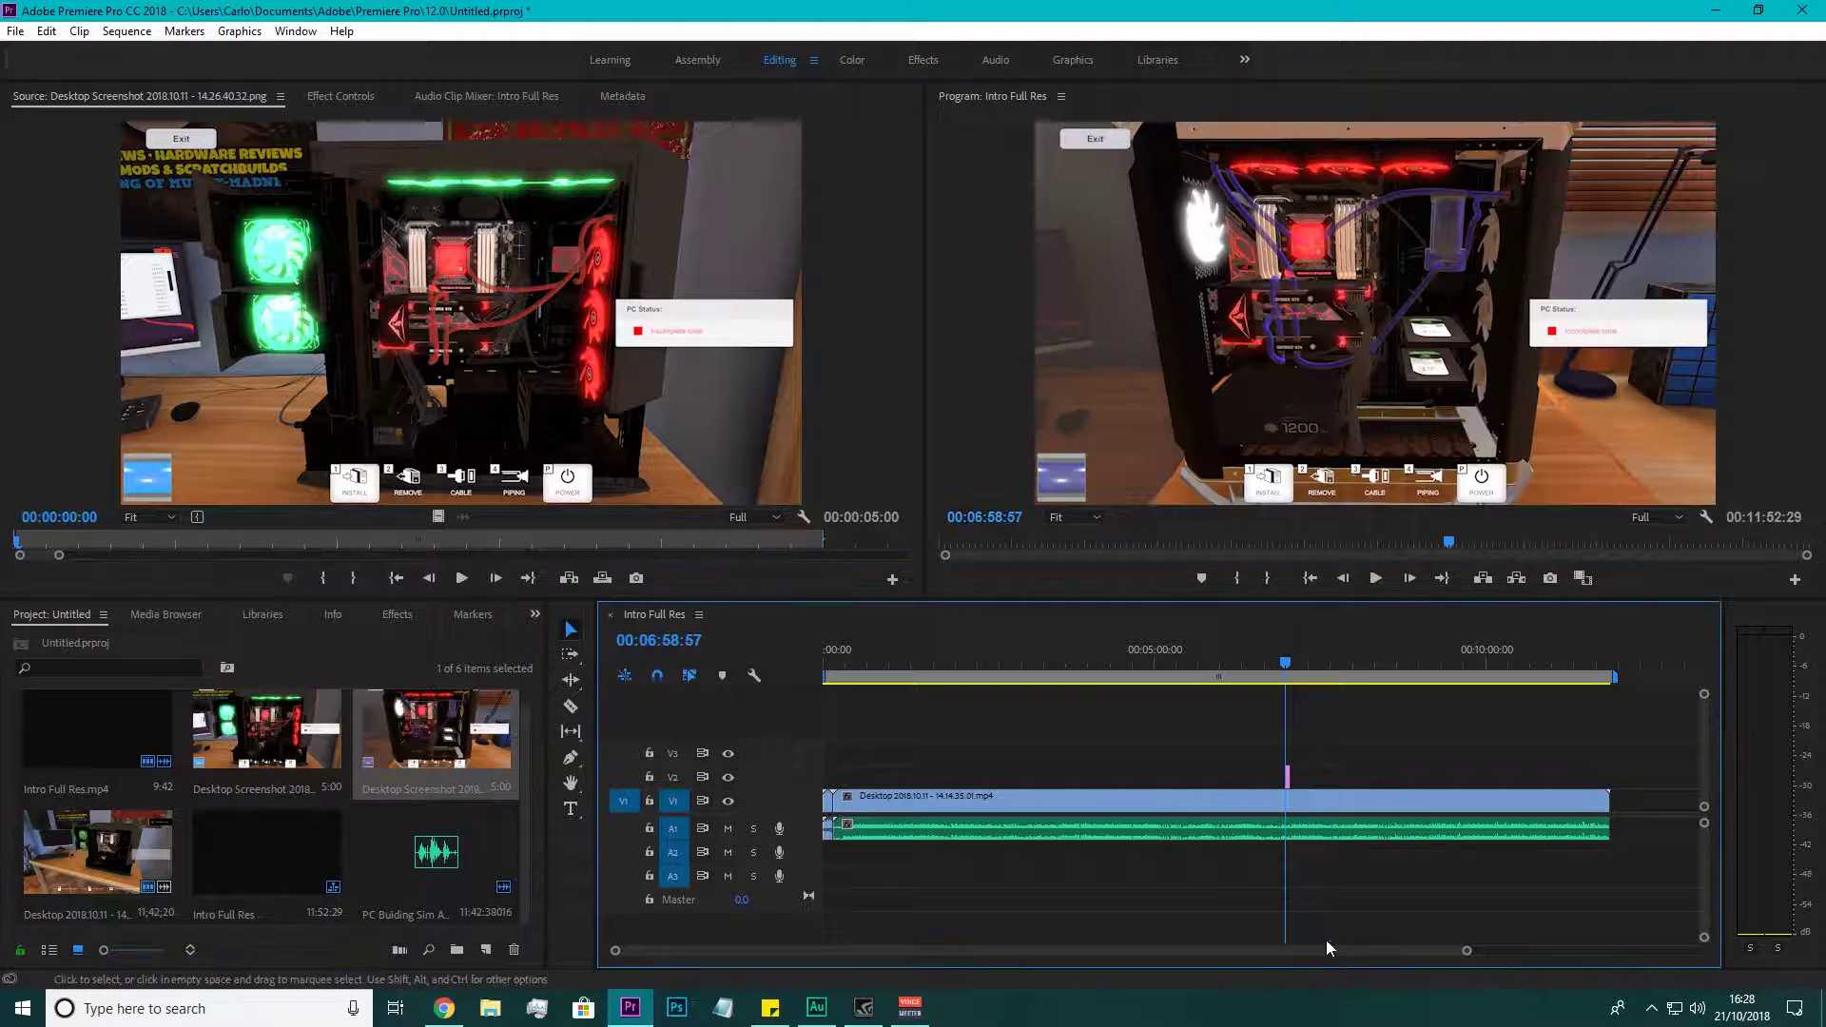
left_click_drag(1467, 951, 1264, 952)
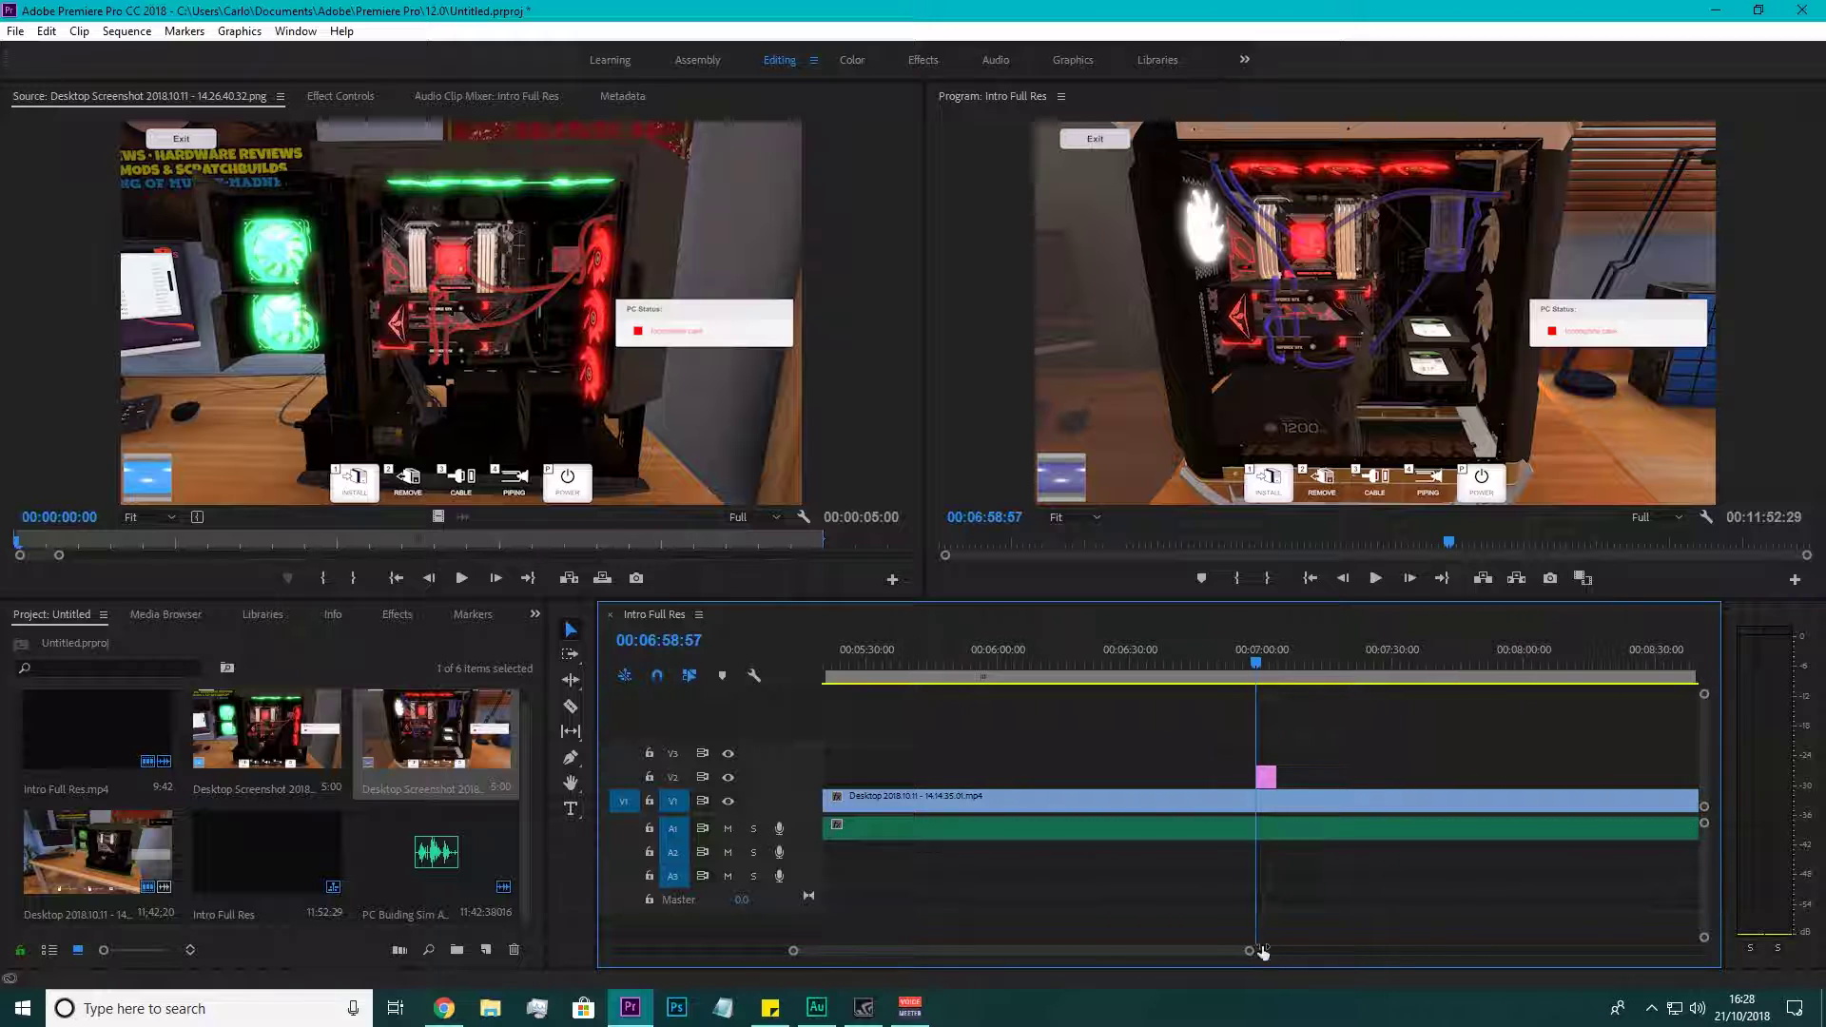
left_click_drag(1277, 778, 1396, 775)
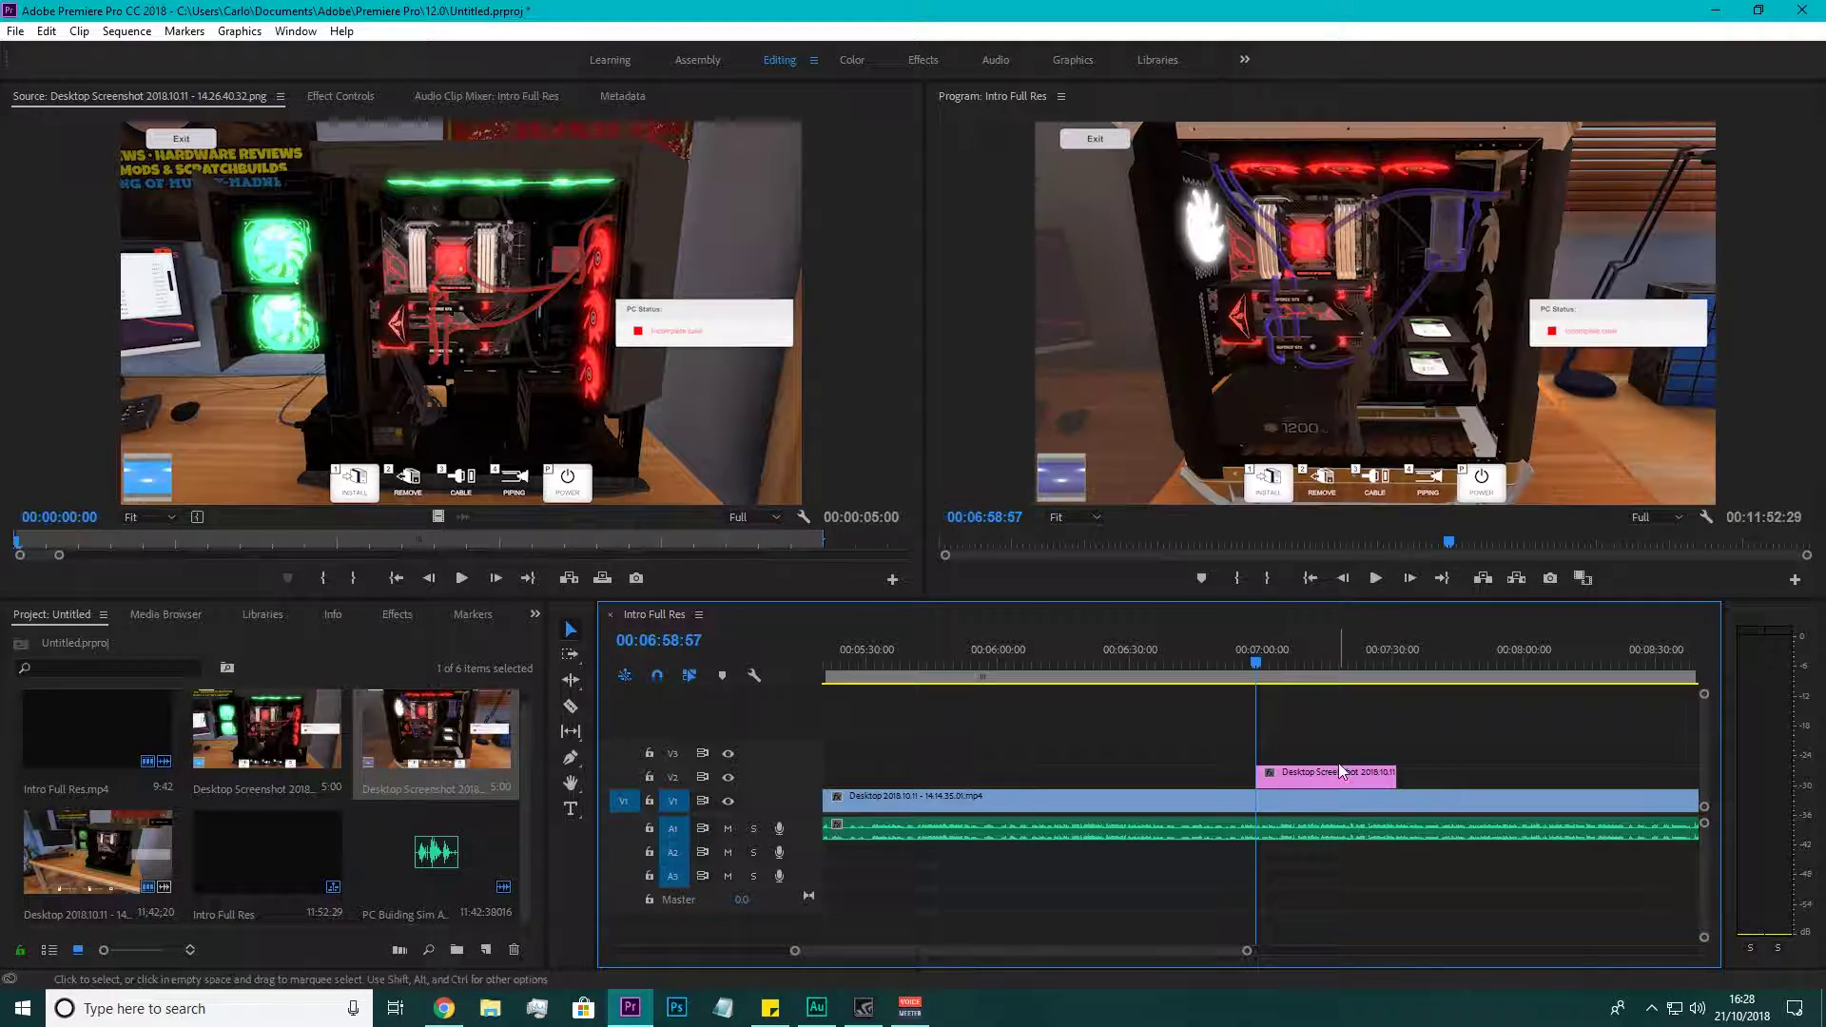
Scrub to about 7:25 and play back to preview the screenshot overlay.
left_click(1341, 665)
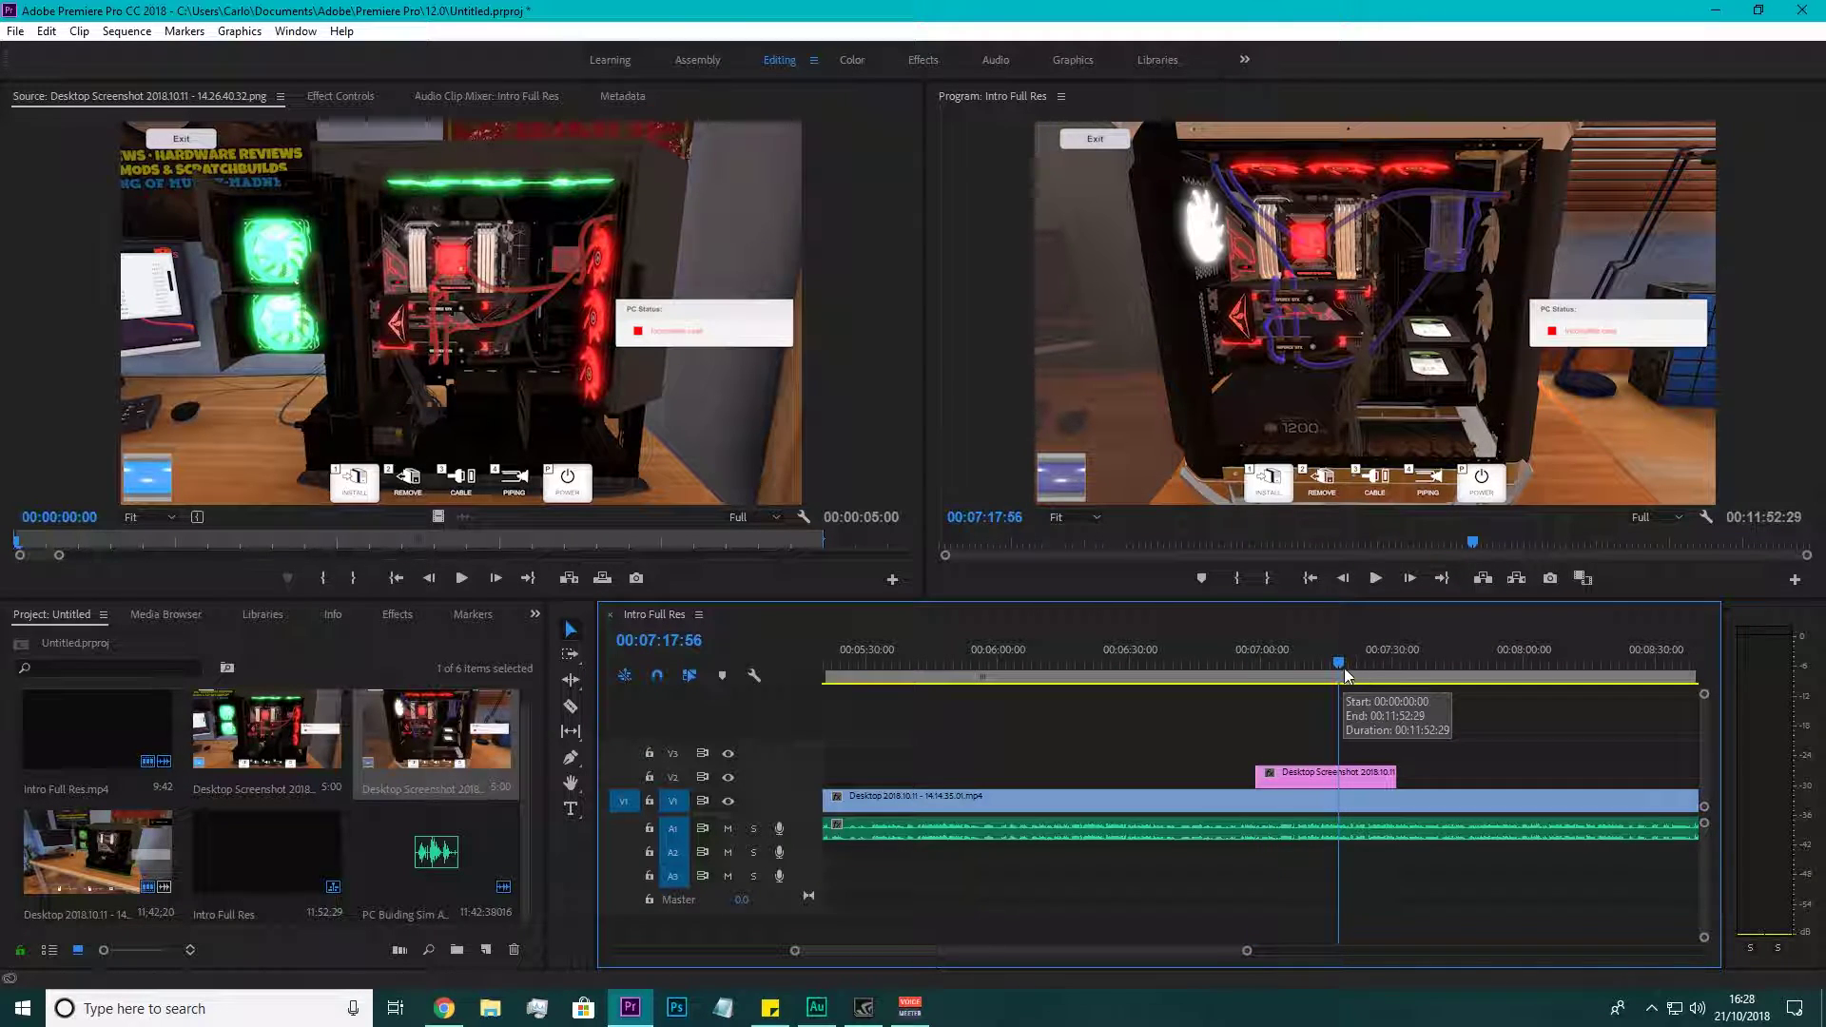
left_click_drag(1337, 664, 1372, 663)
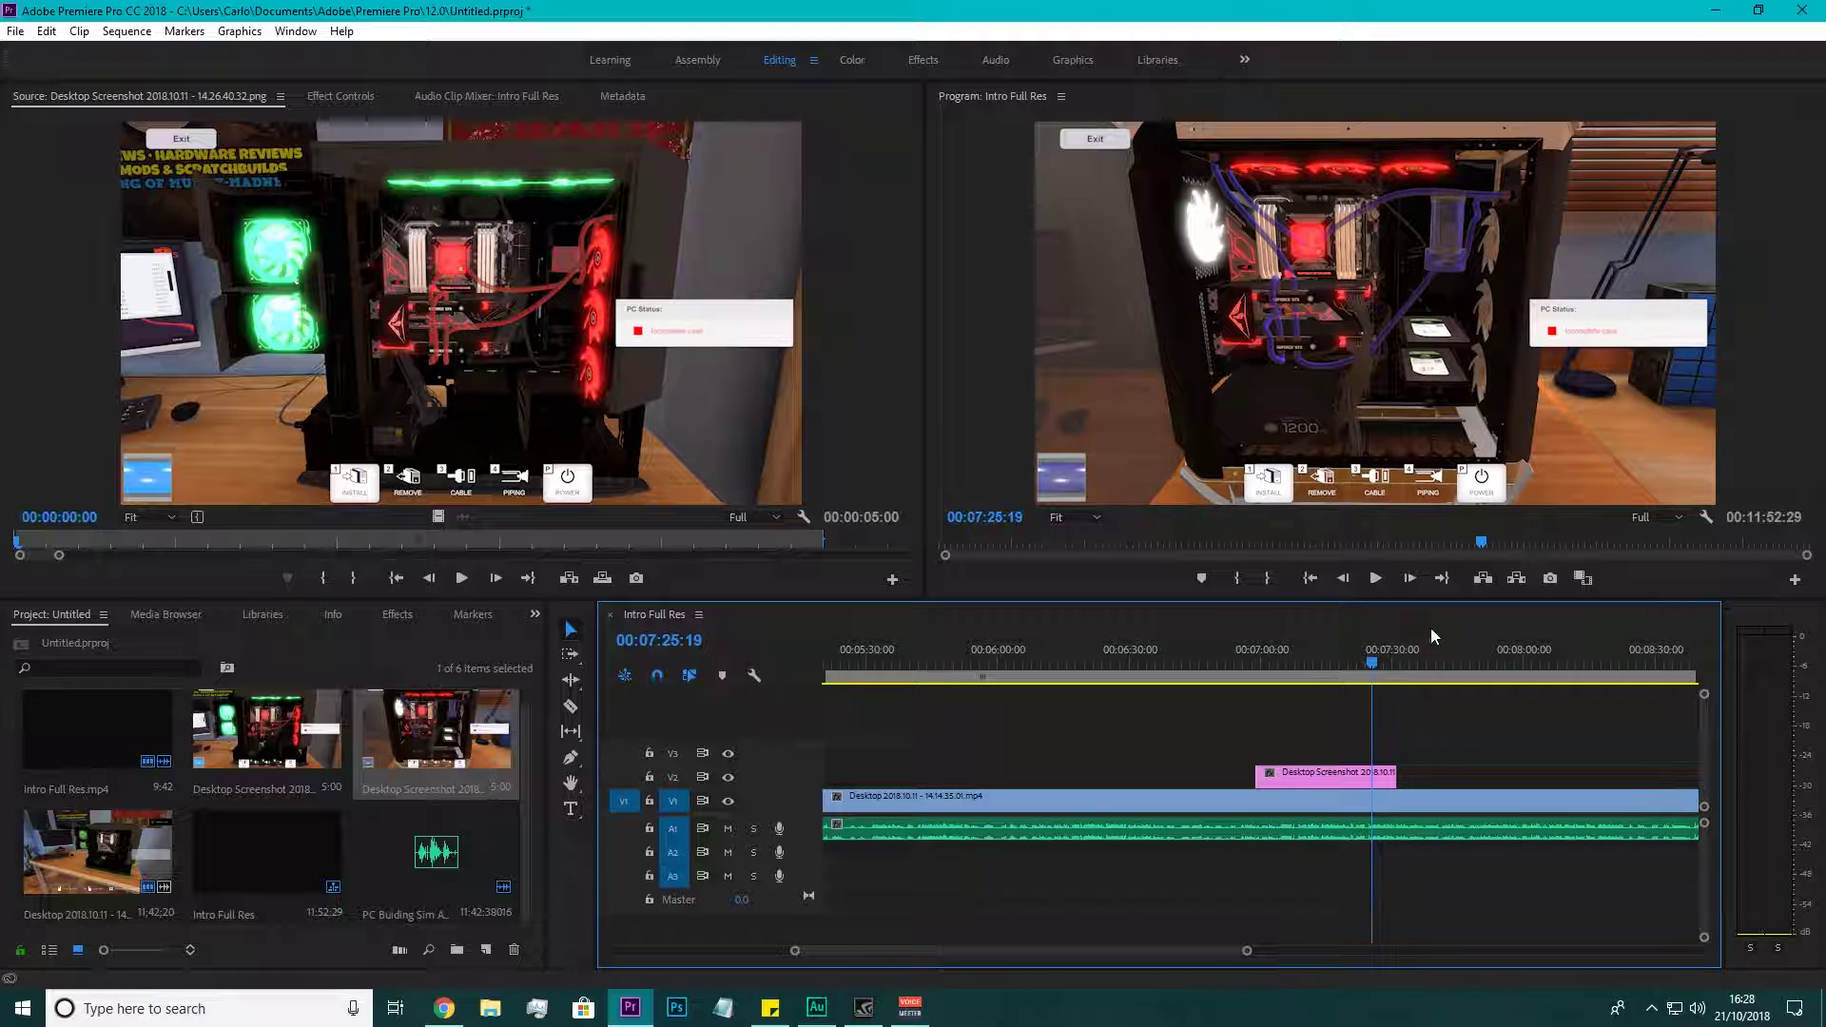
left_click(1375, 579)
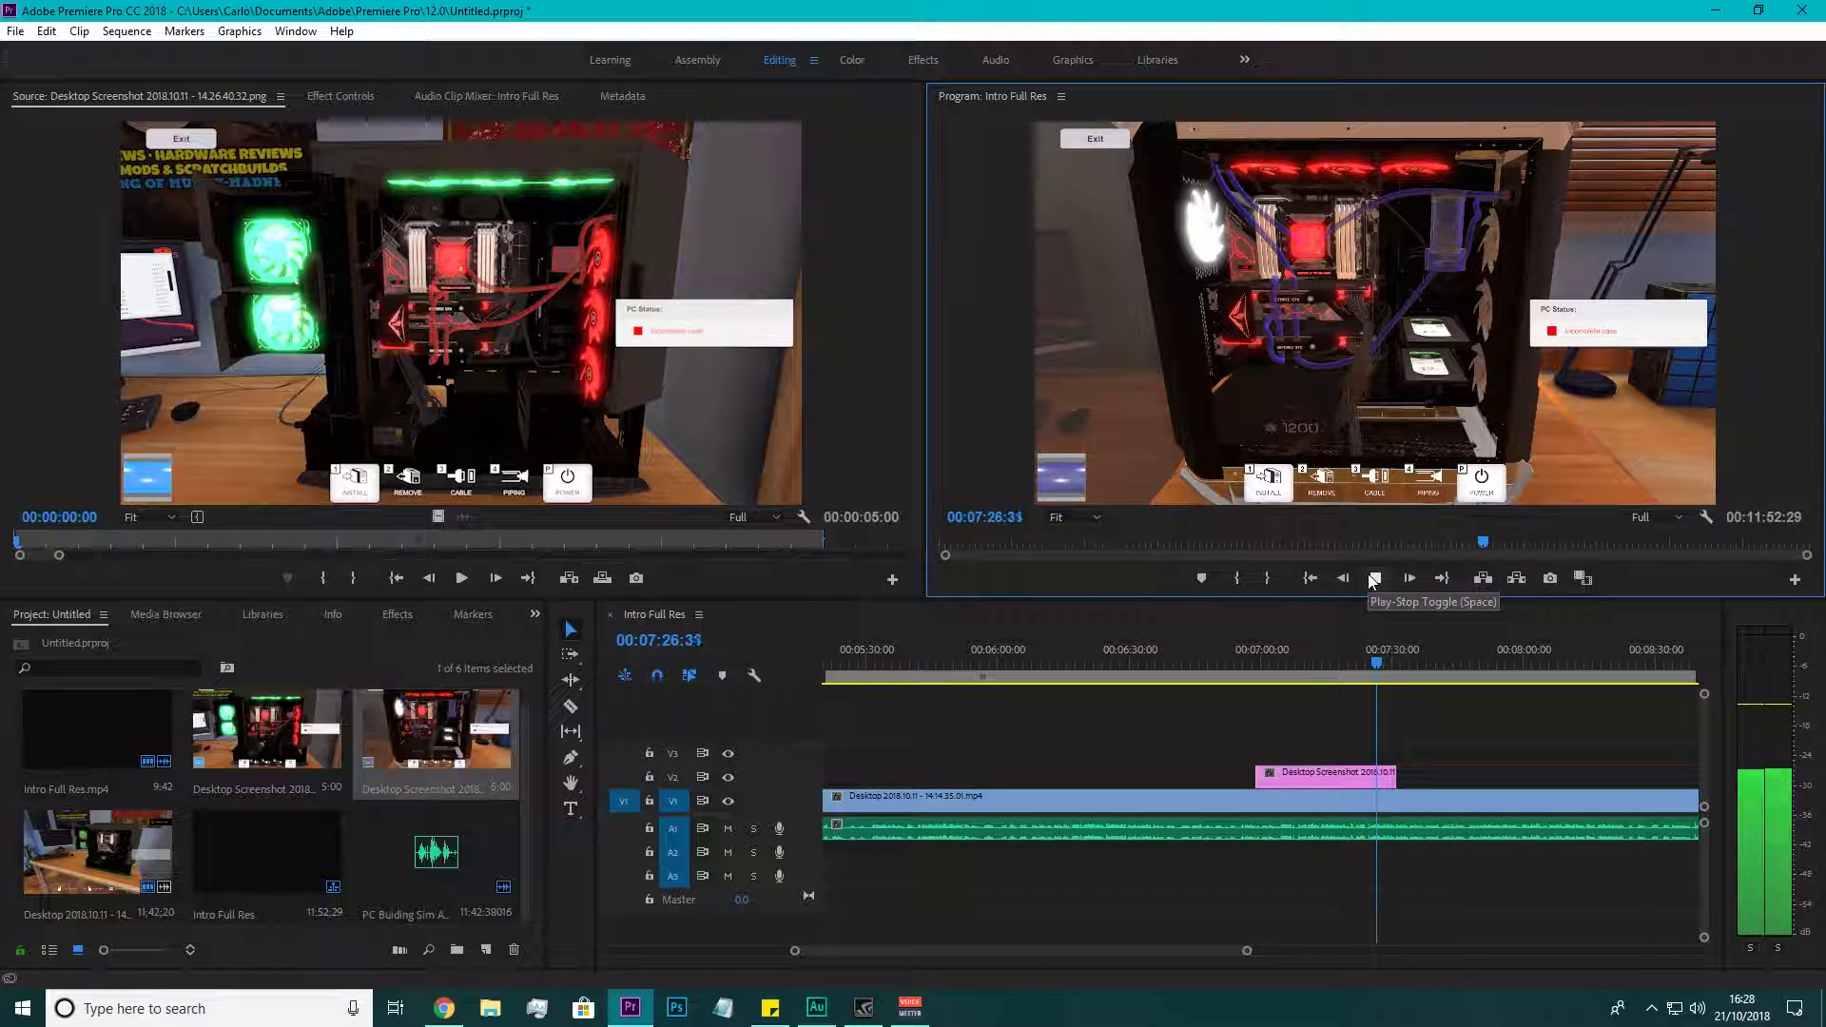
left_click(1373, 581)
Shrink the screenshot overlay in the Program monitor and scrub to 7:15 to check it.
left_click(1736, 343)
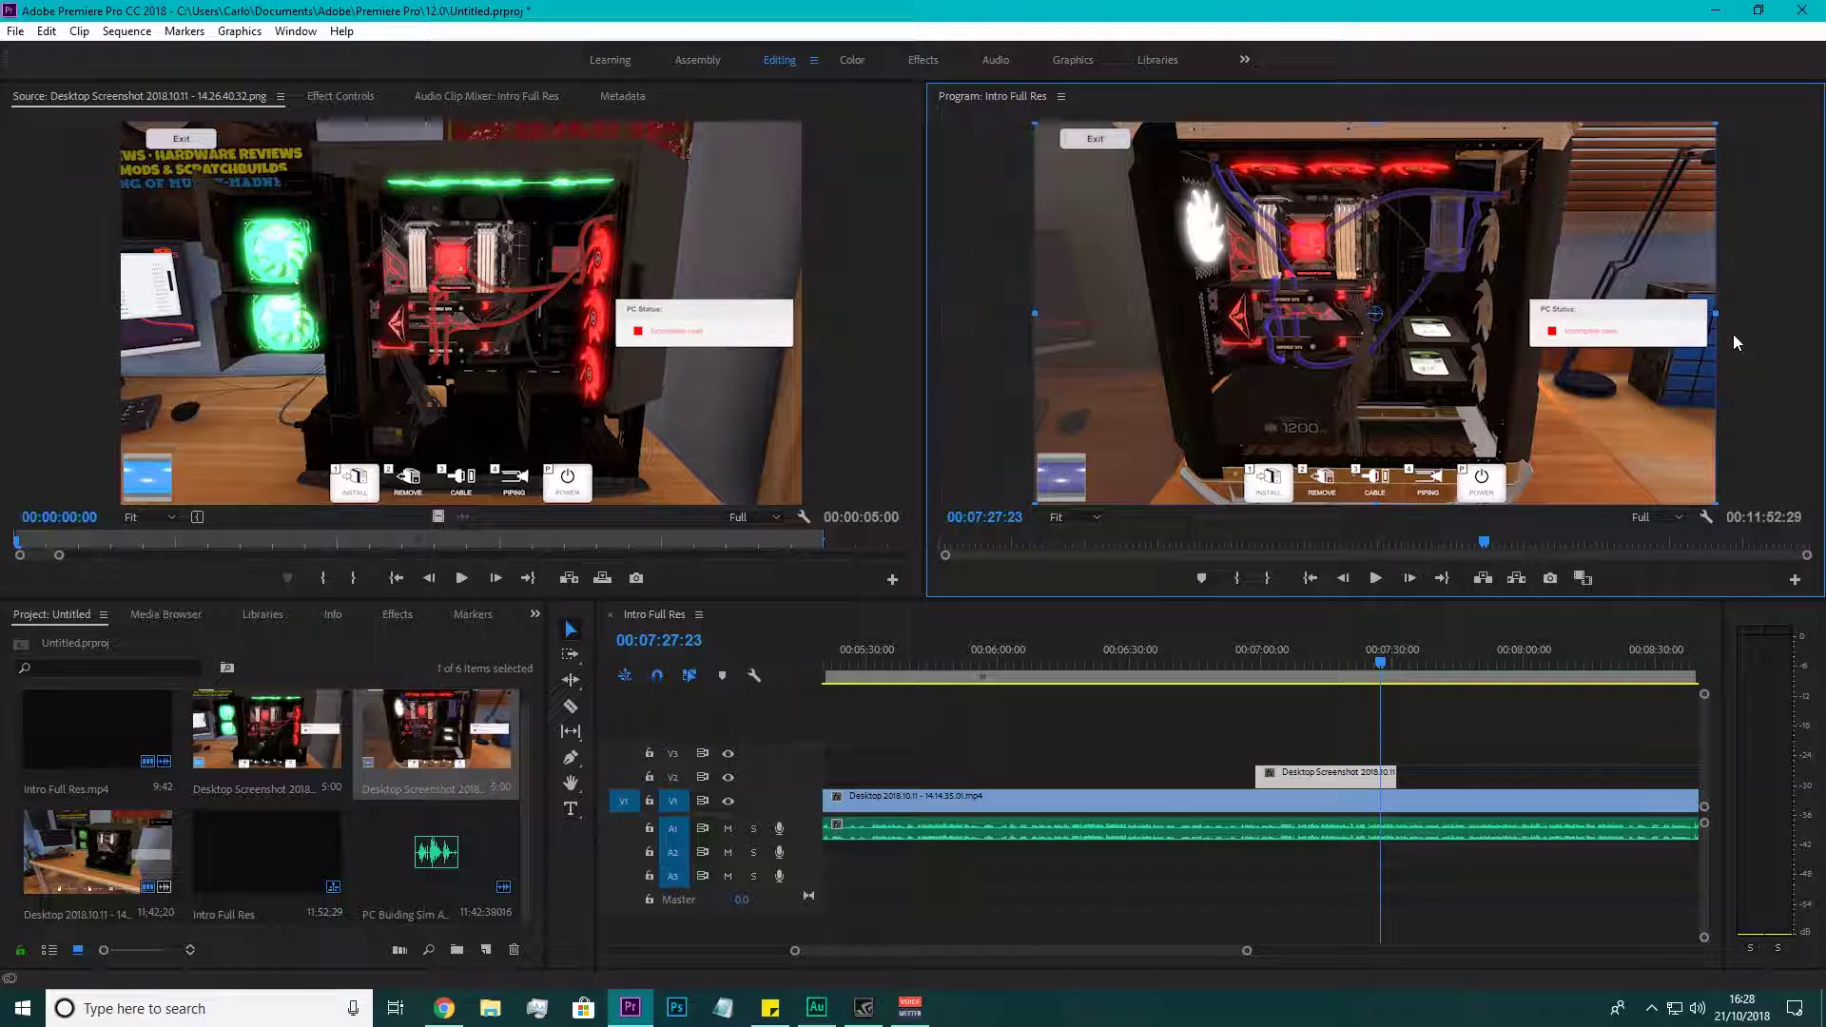
left_click_drag(1720, 316, 1552, 395)
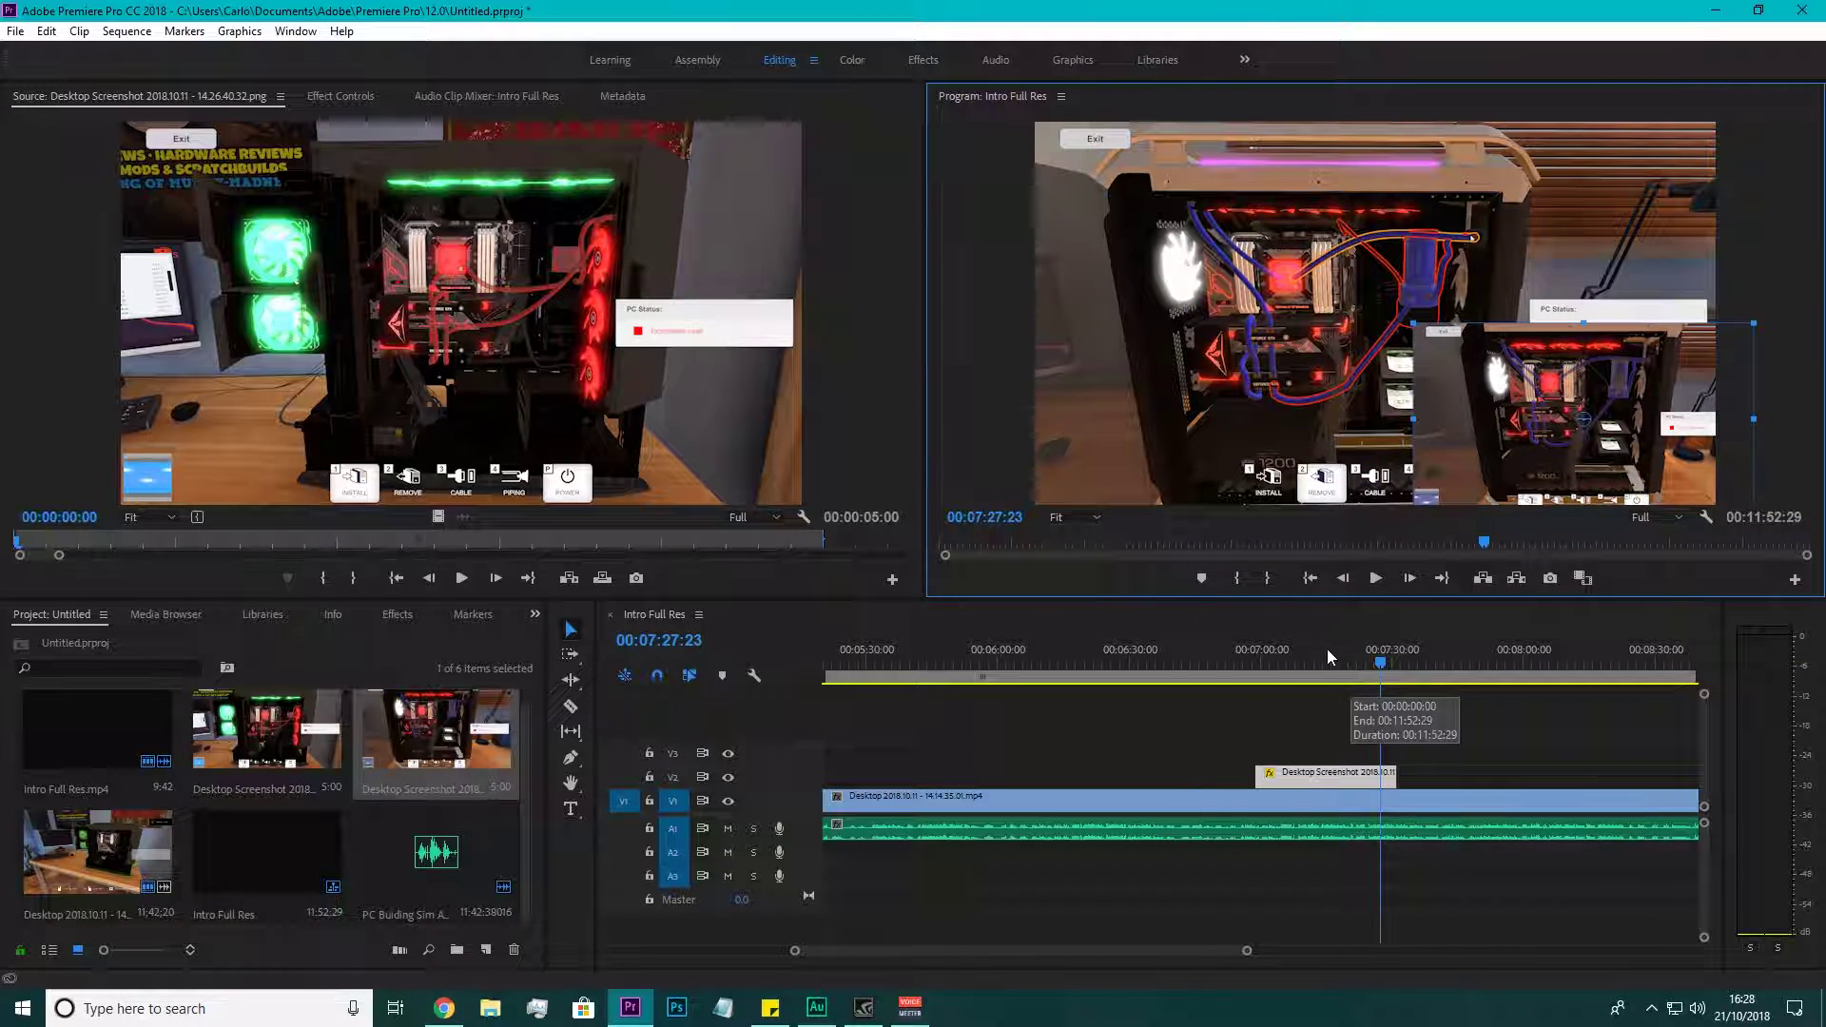
left_click(1294, 661)
left_click_drag(1292, 658, 1326, 664)
Trim the V2 screenshot to end near 7:14:15, move it toward centre, and show Effects.
left_click_drag(1257, 772, 1320, 774)
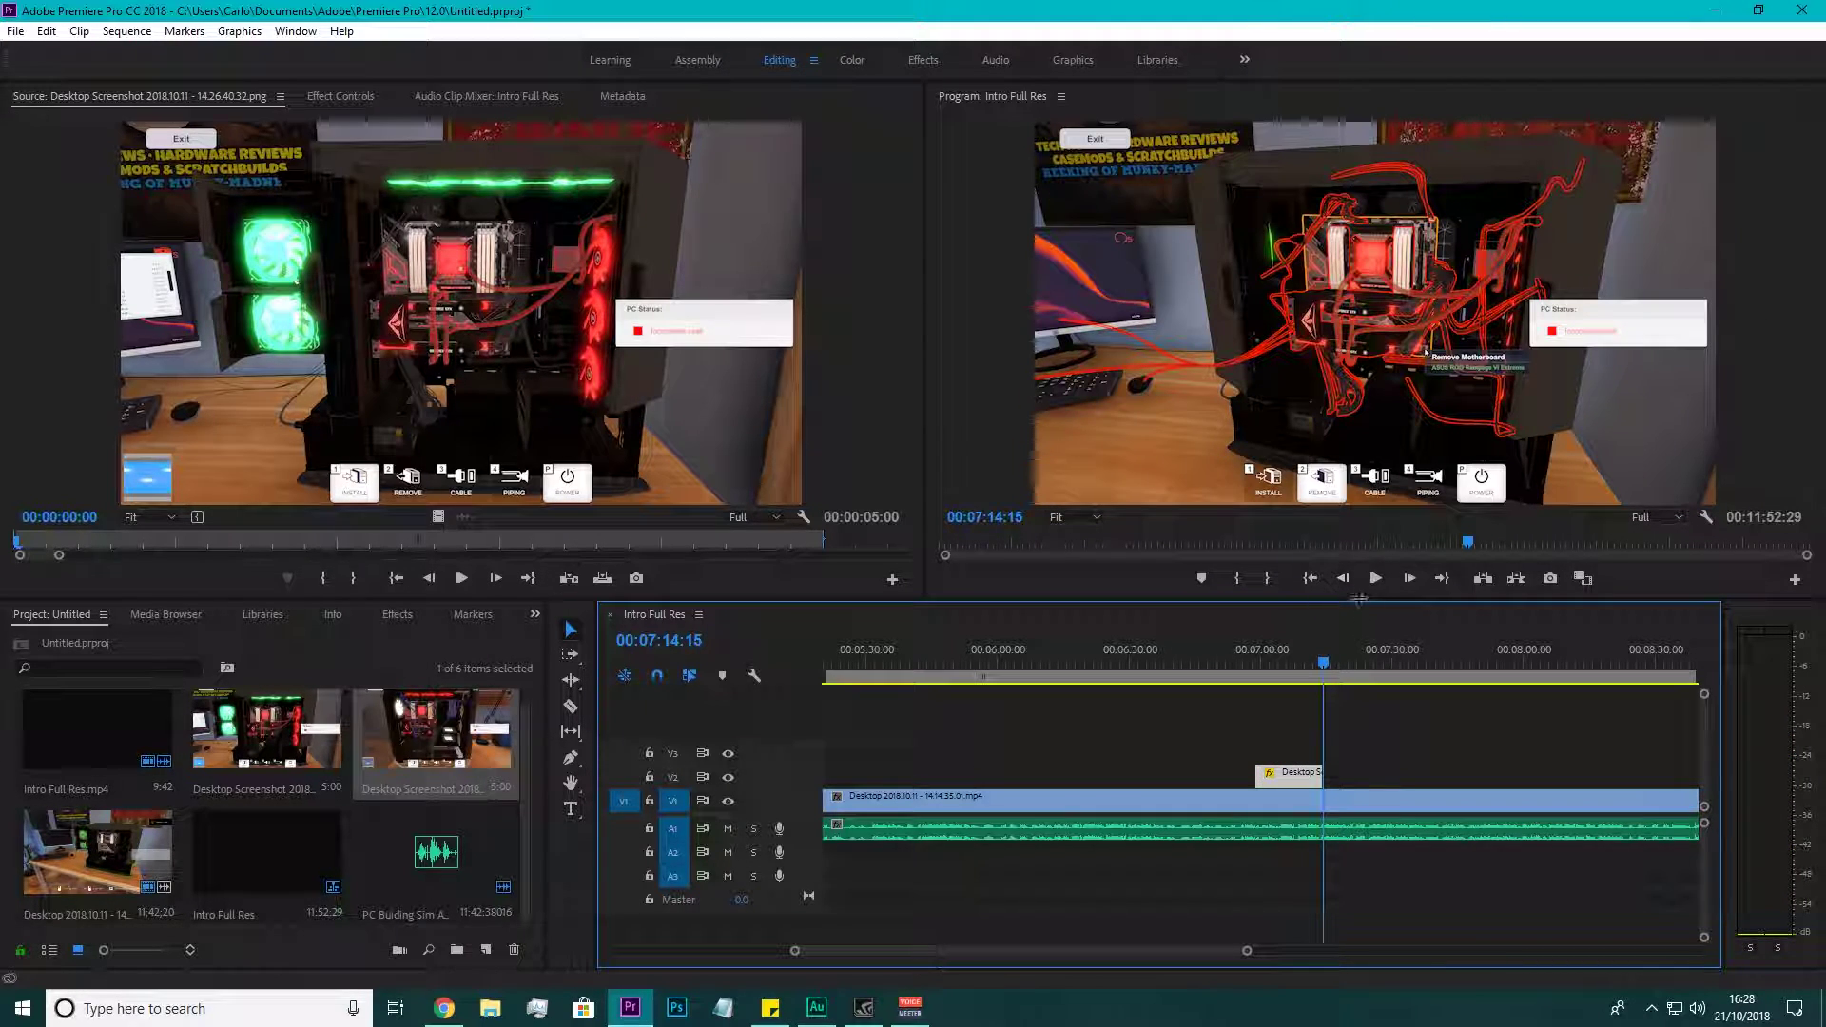
left_click(1282, 654)
left_click_drag(1453, 396, 1268, 333)
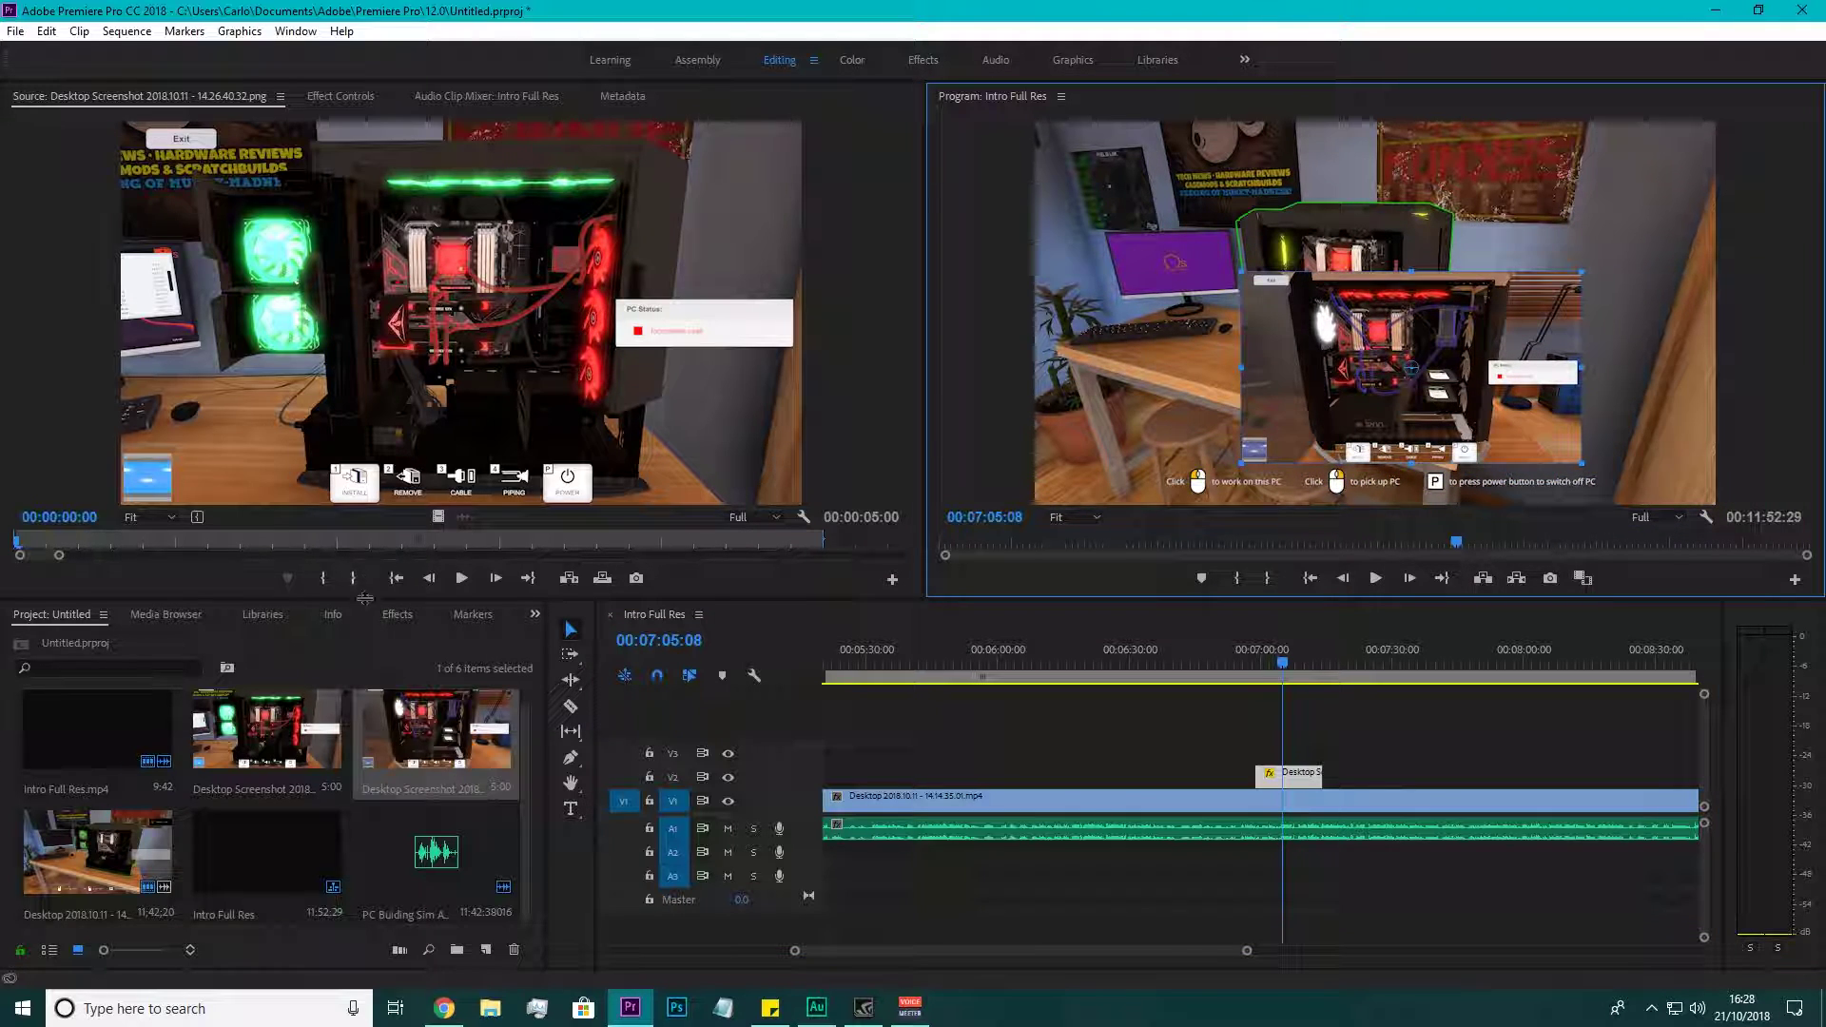
left_click(396, 614)
left_click(132, 637)
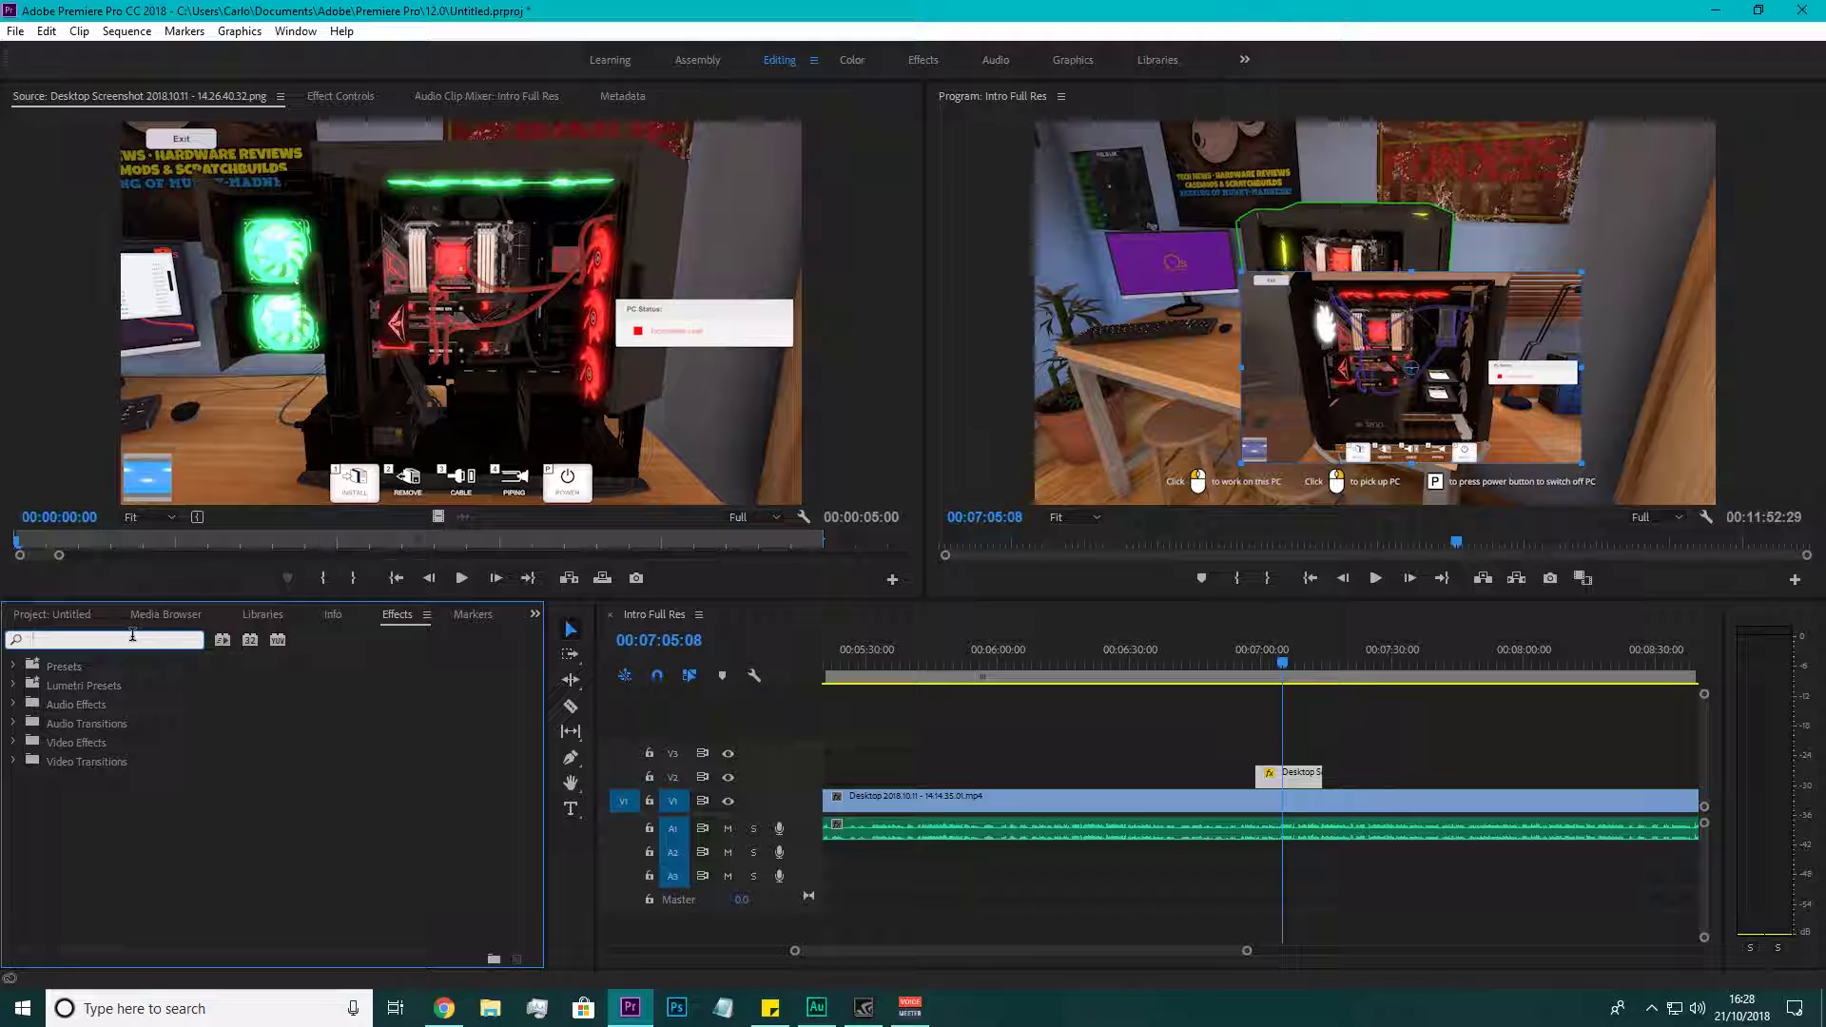
Search 'crop' and apply the Crop effect to the V2 screenshot clip, showing its settings.
type("crop")
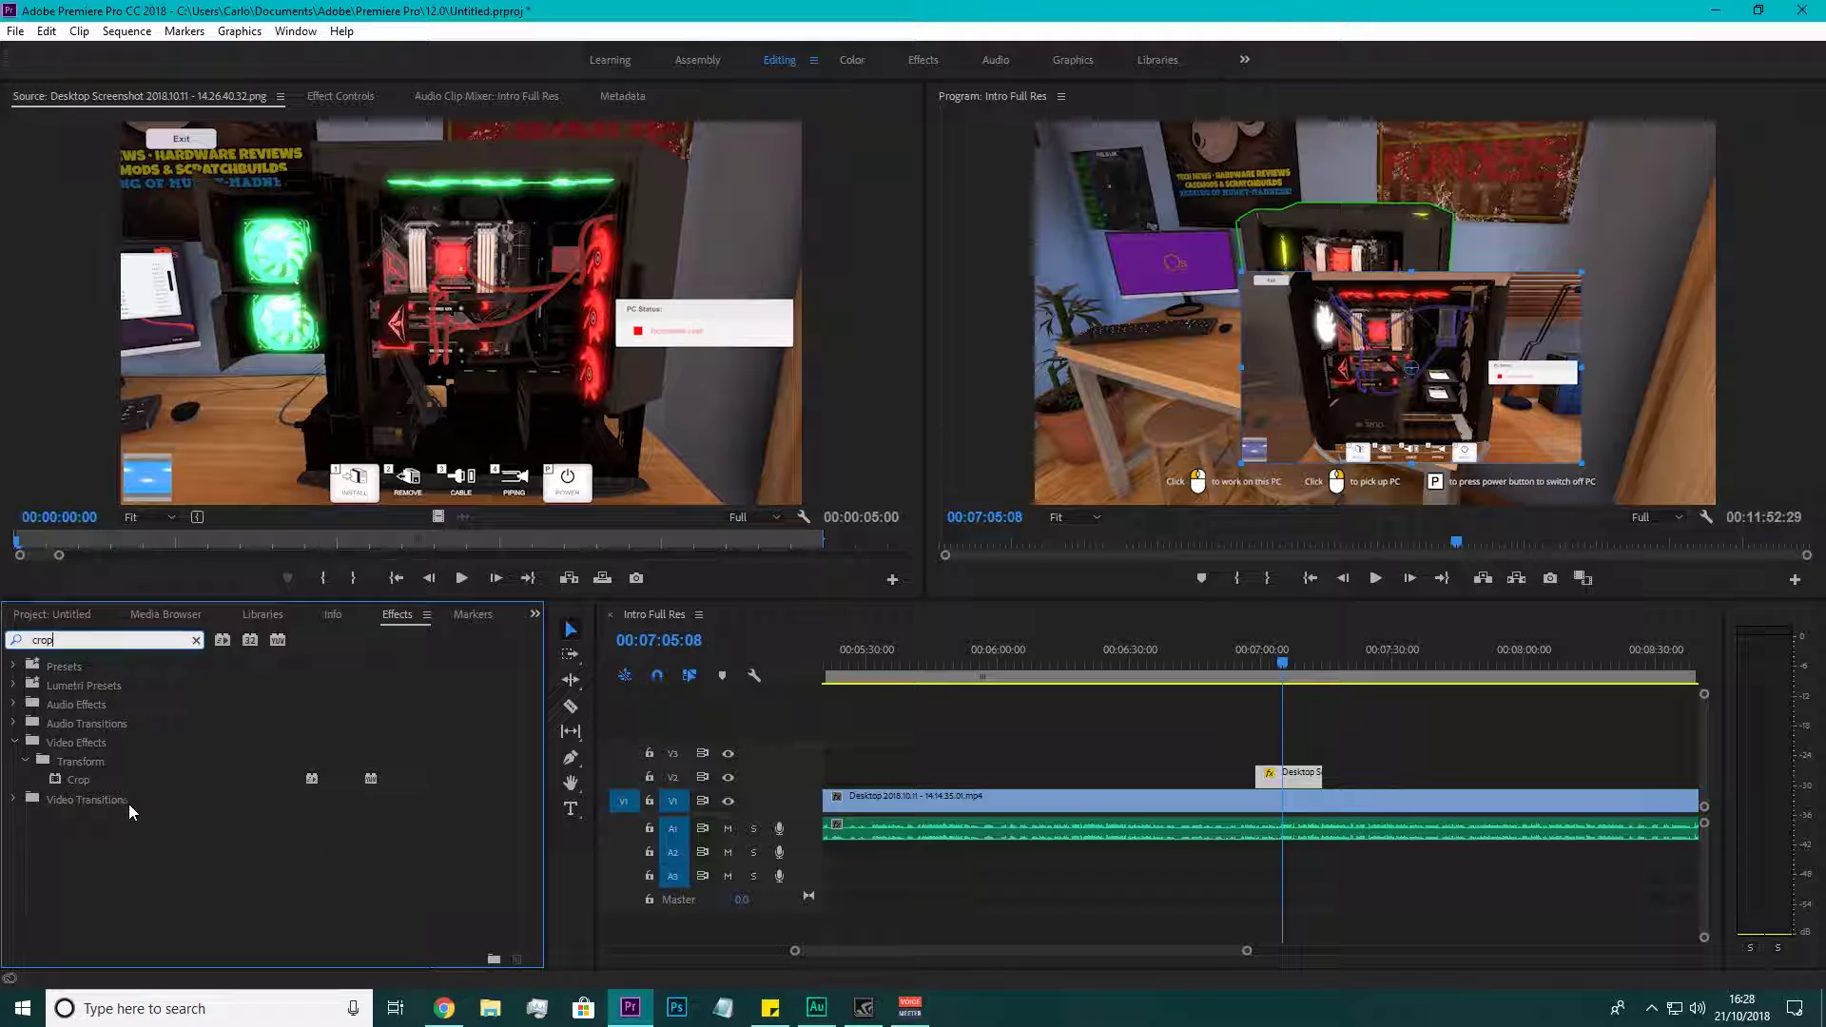
left_click_drag(80, 780, 1293, 775)
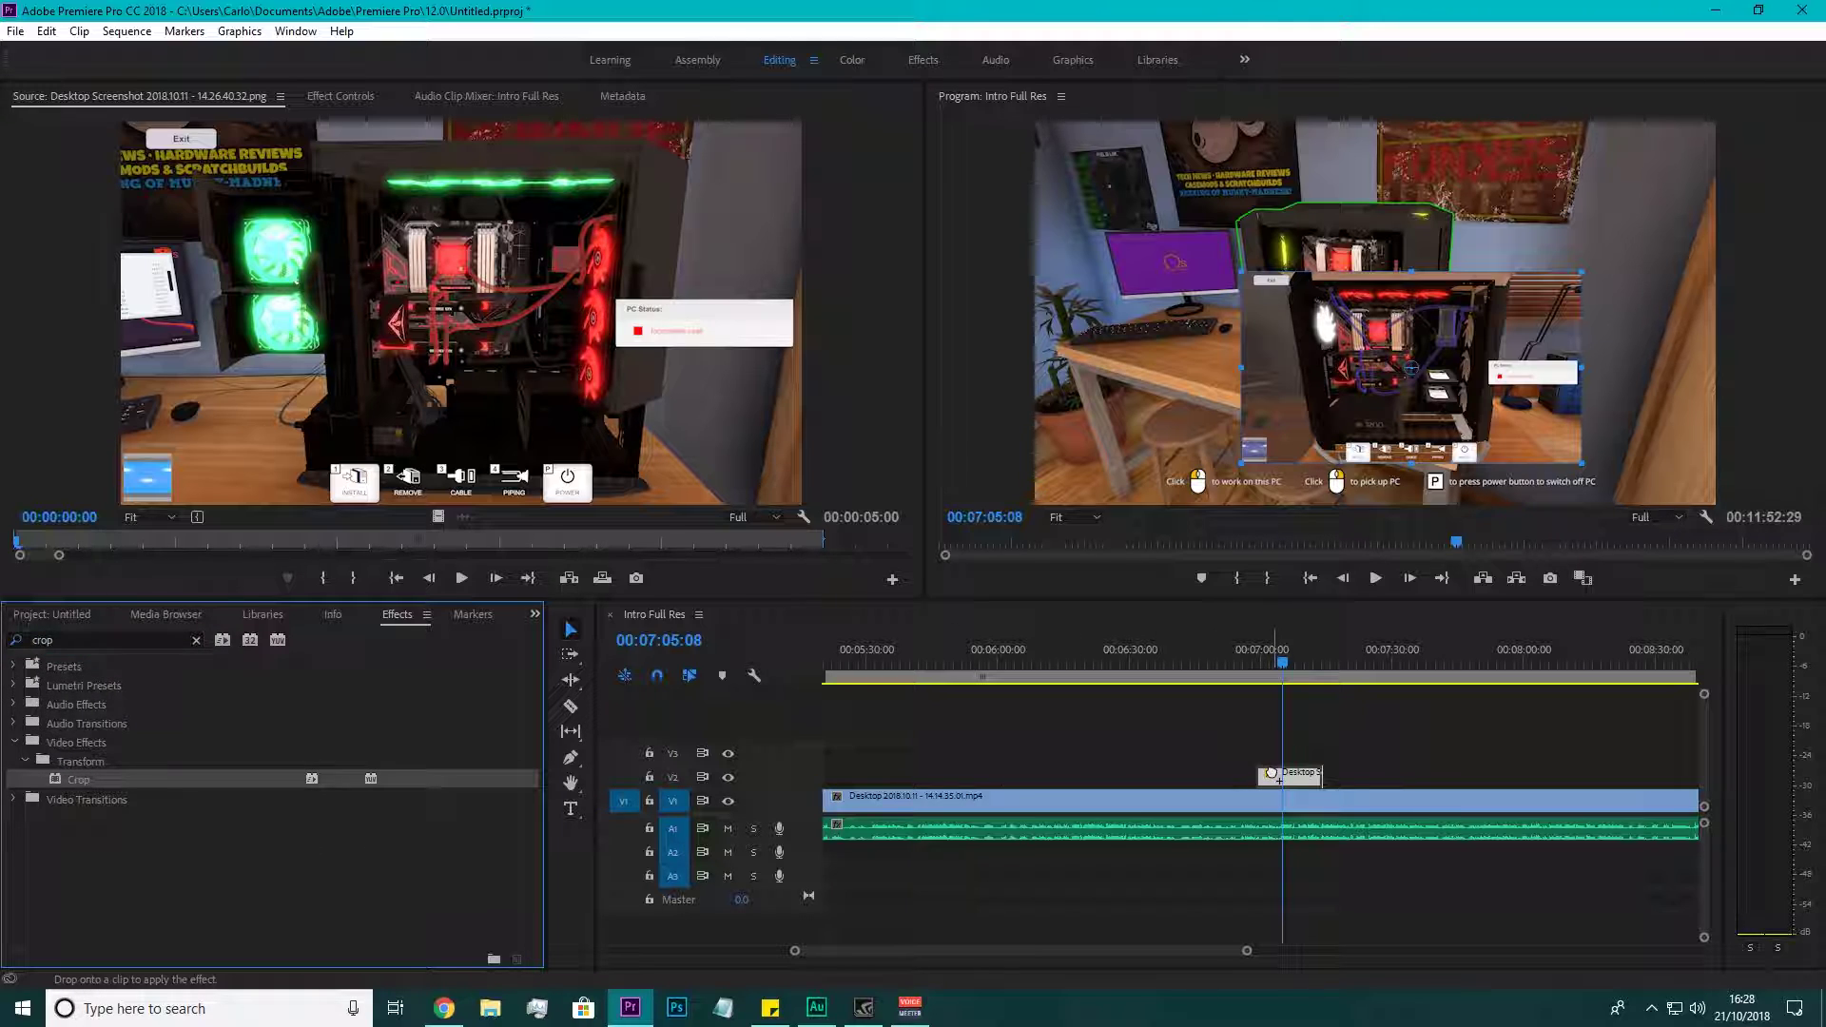
left_click(340, 96)
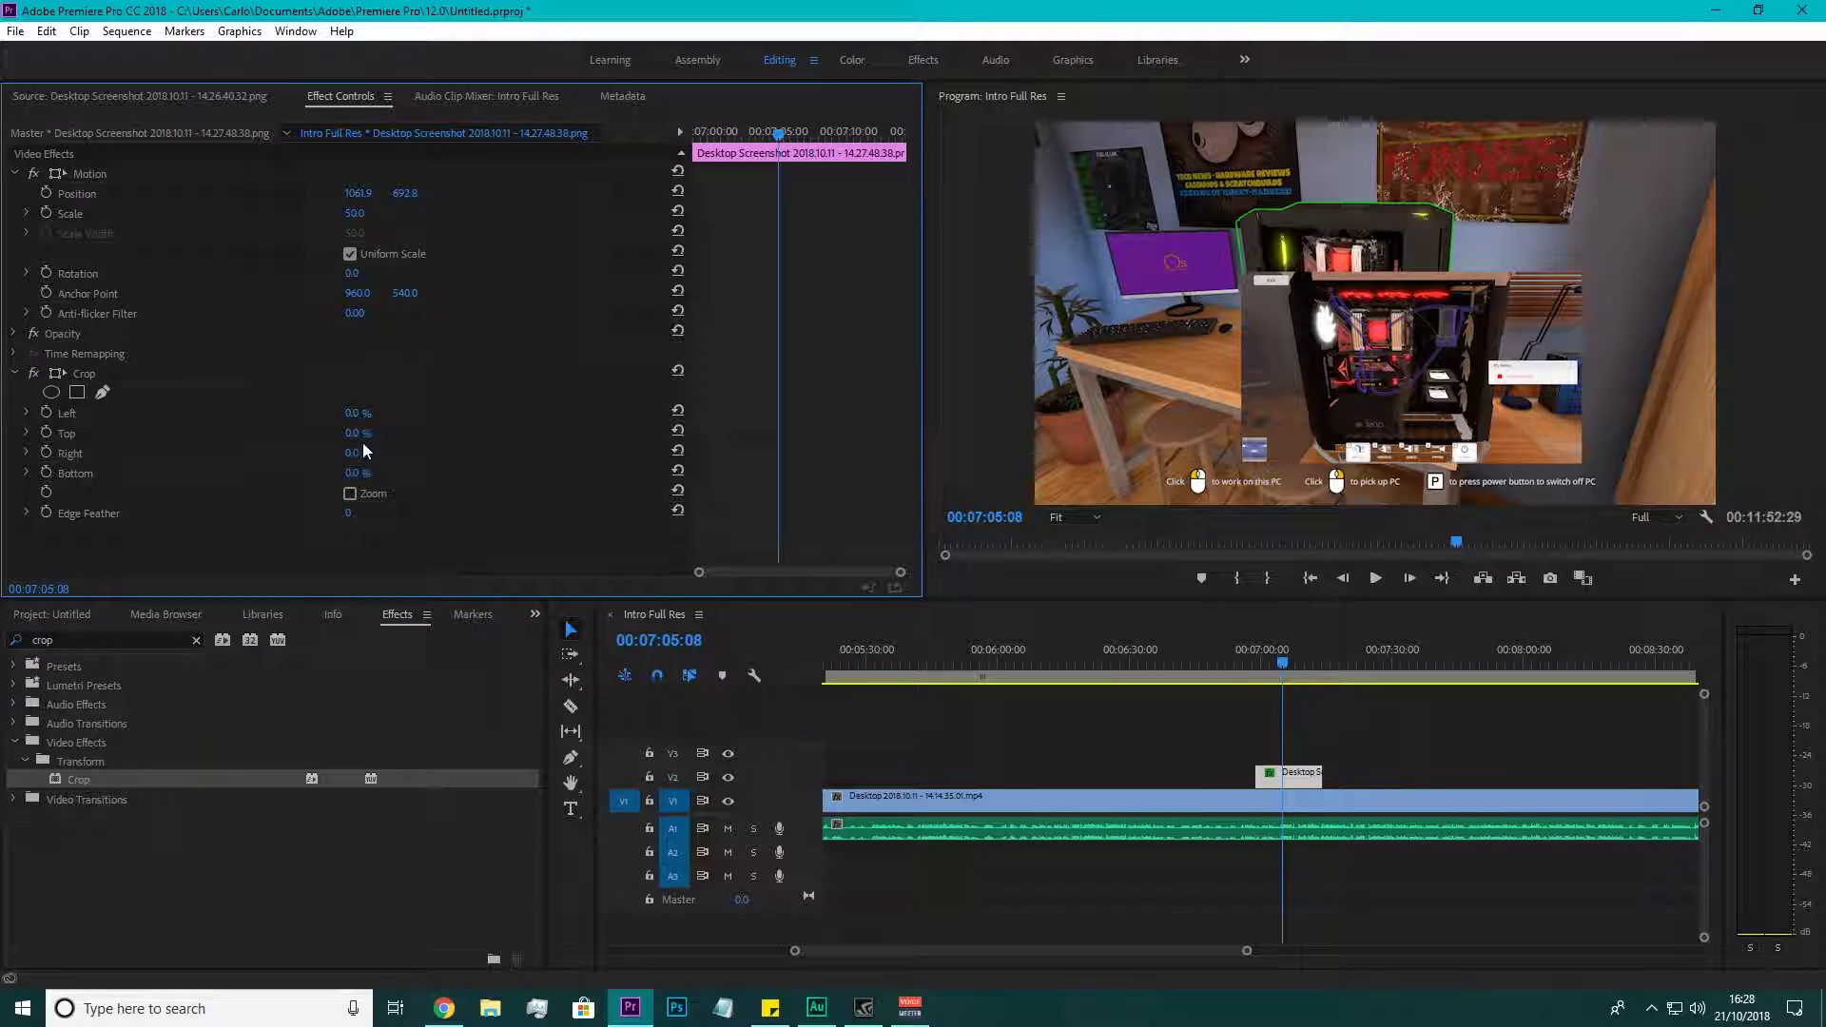
Crop the overlay Right 26%, Bottom 11% and Left 16% in Effect Controls.
mouse_move(350, 459)
left_mouse_down()
mouse_move(390, 459)
mouse_move(375, 458)
left_mouse_up()
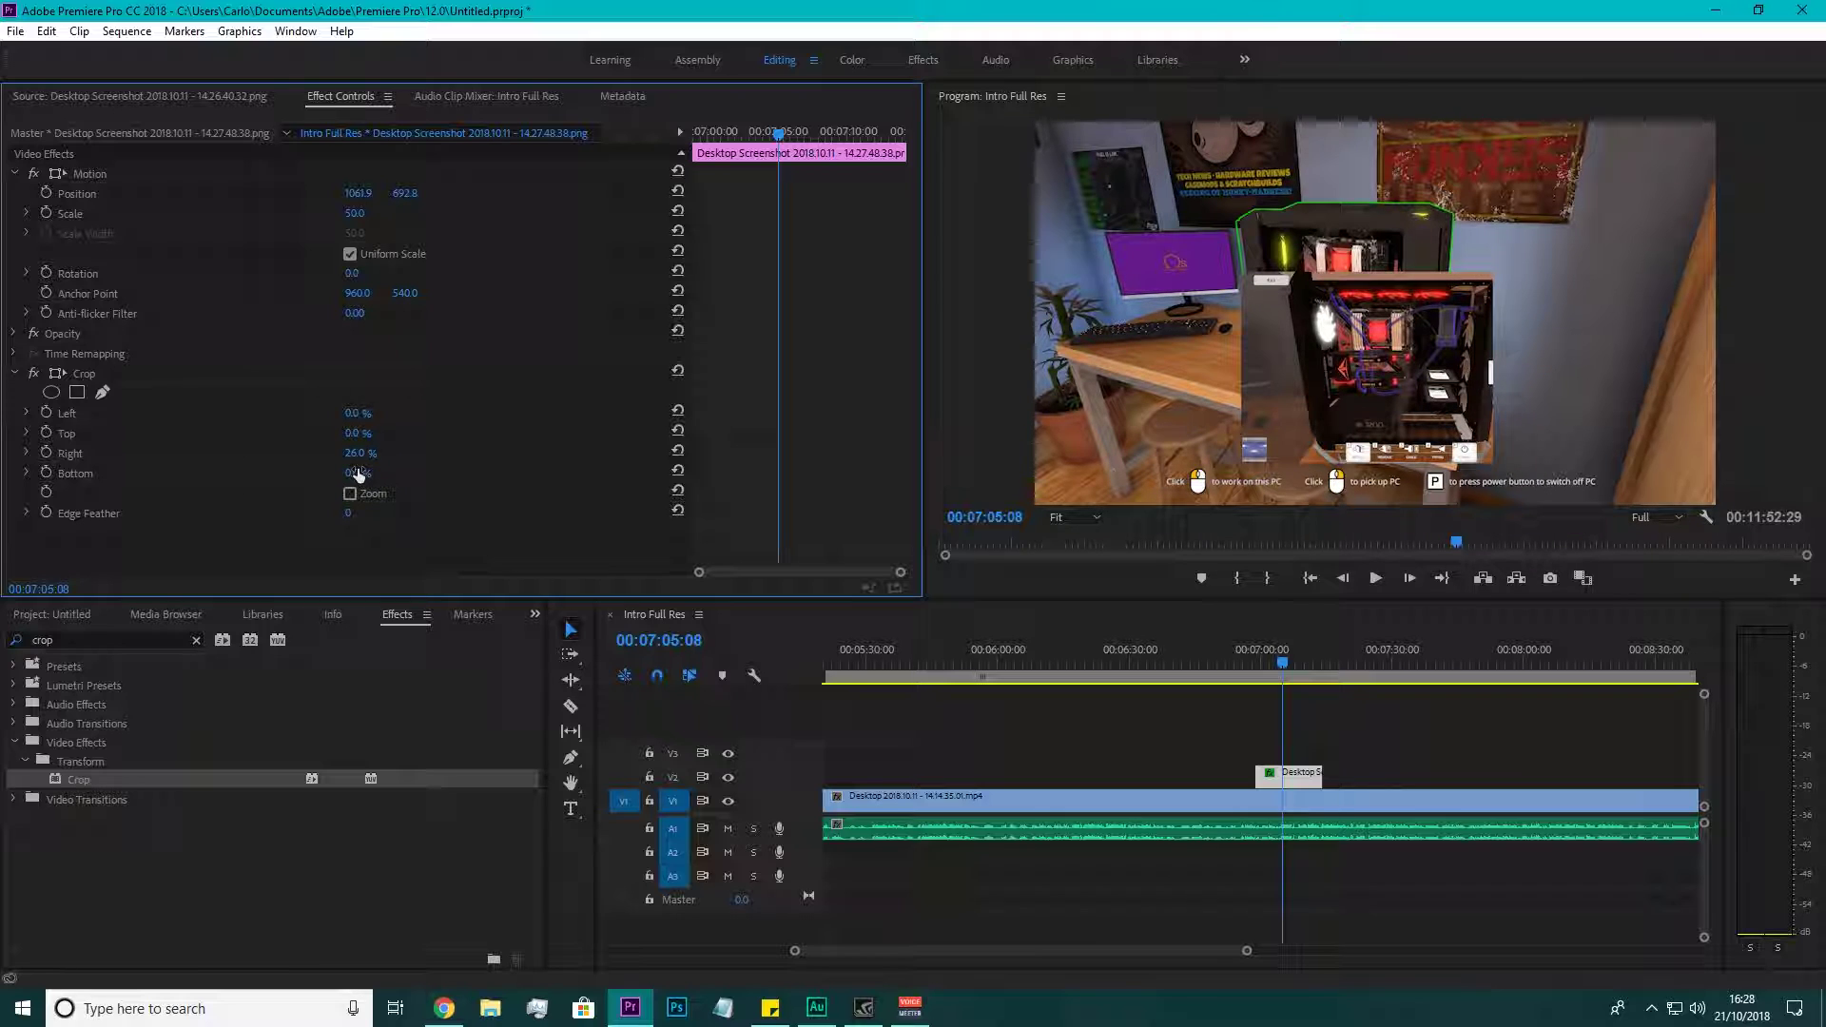
left_click_drag(352, 473, 325, 473)
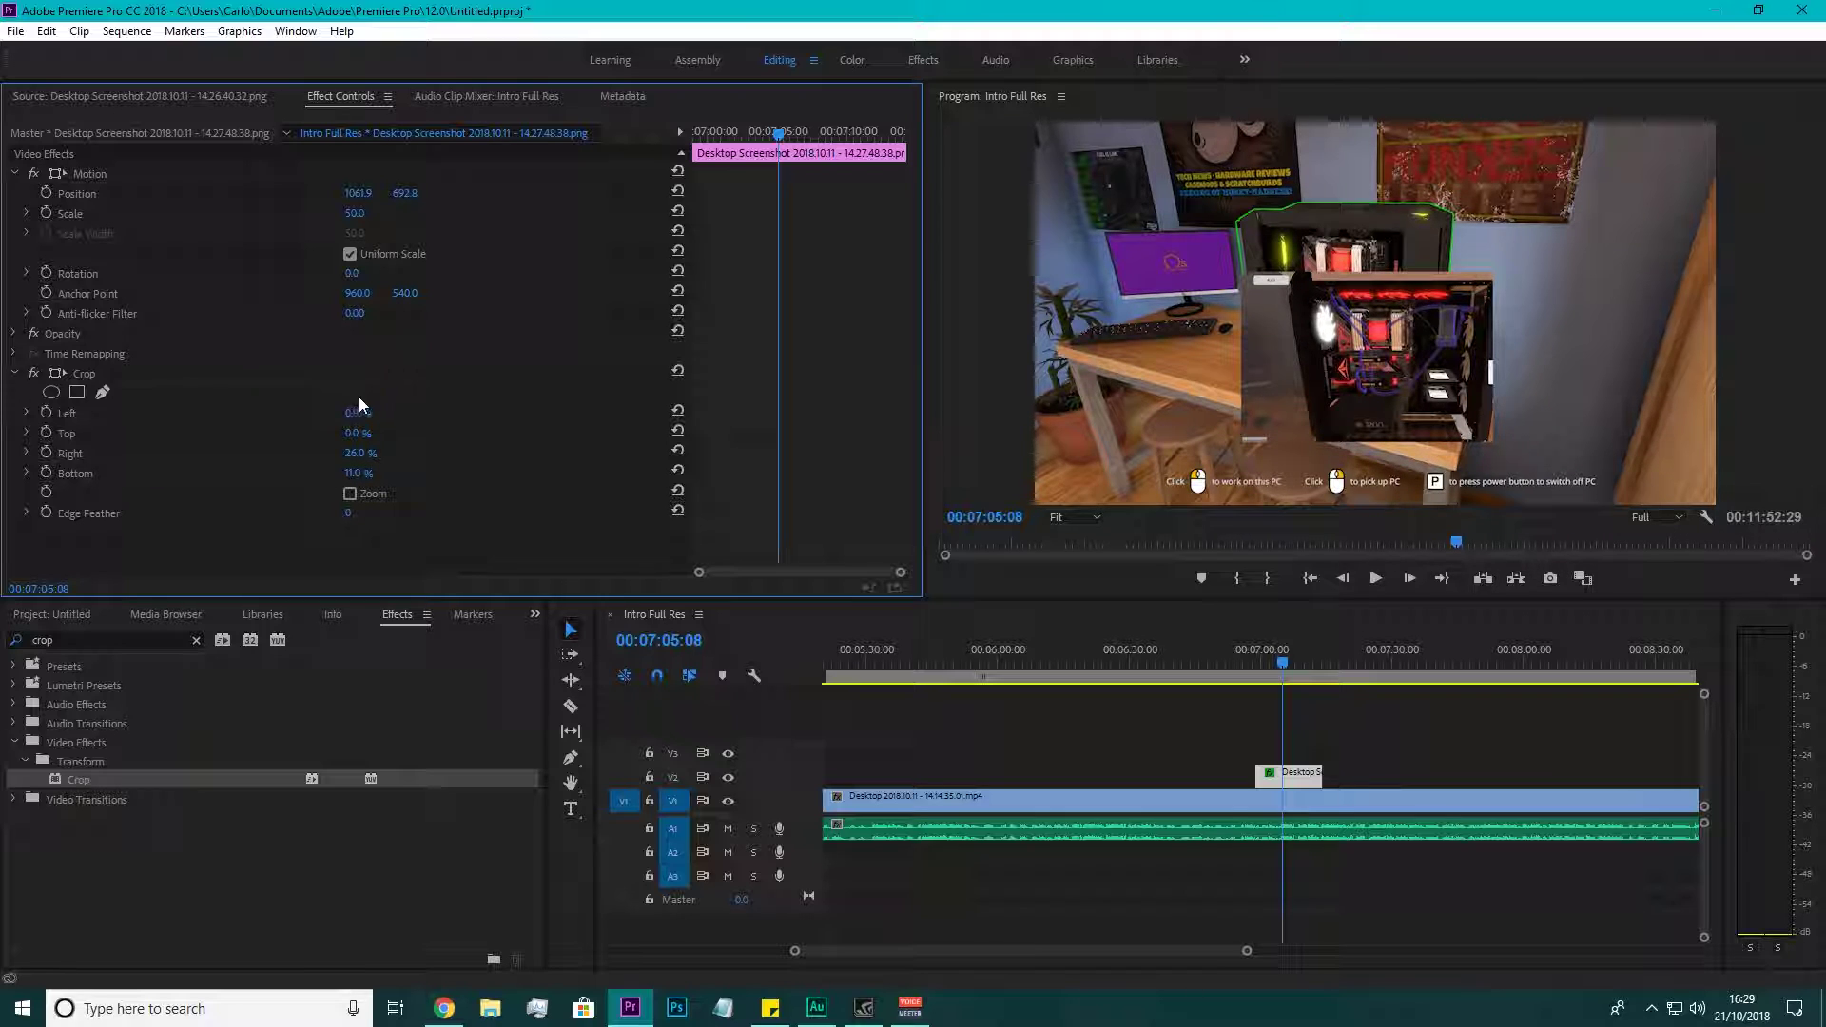
left_click_drag(352, 413, 367, 413)
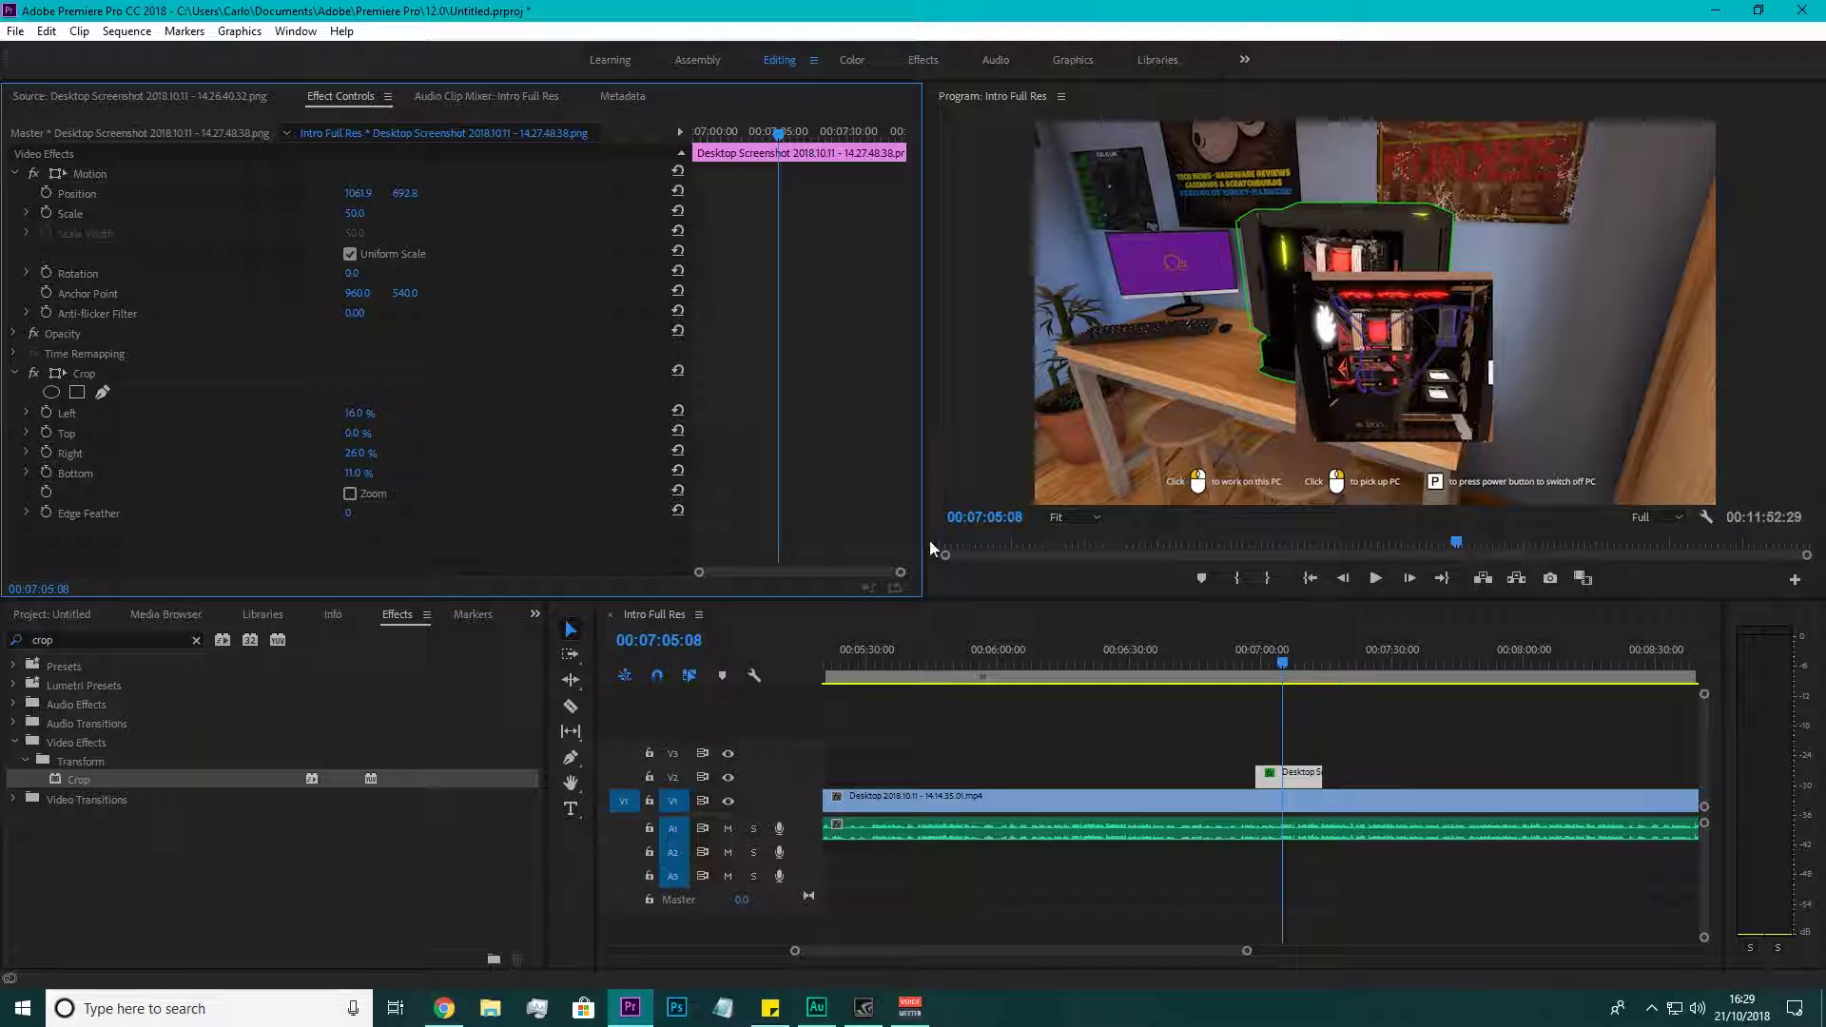
Scale the cropped overlay to 66.9 and move it to the lower right at 1611.6, 813.3.
left_click(1398, 400)
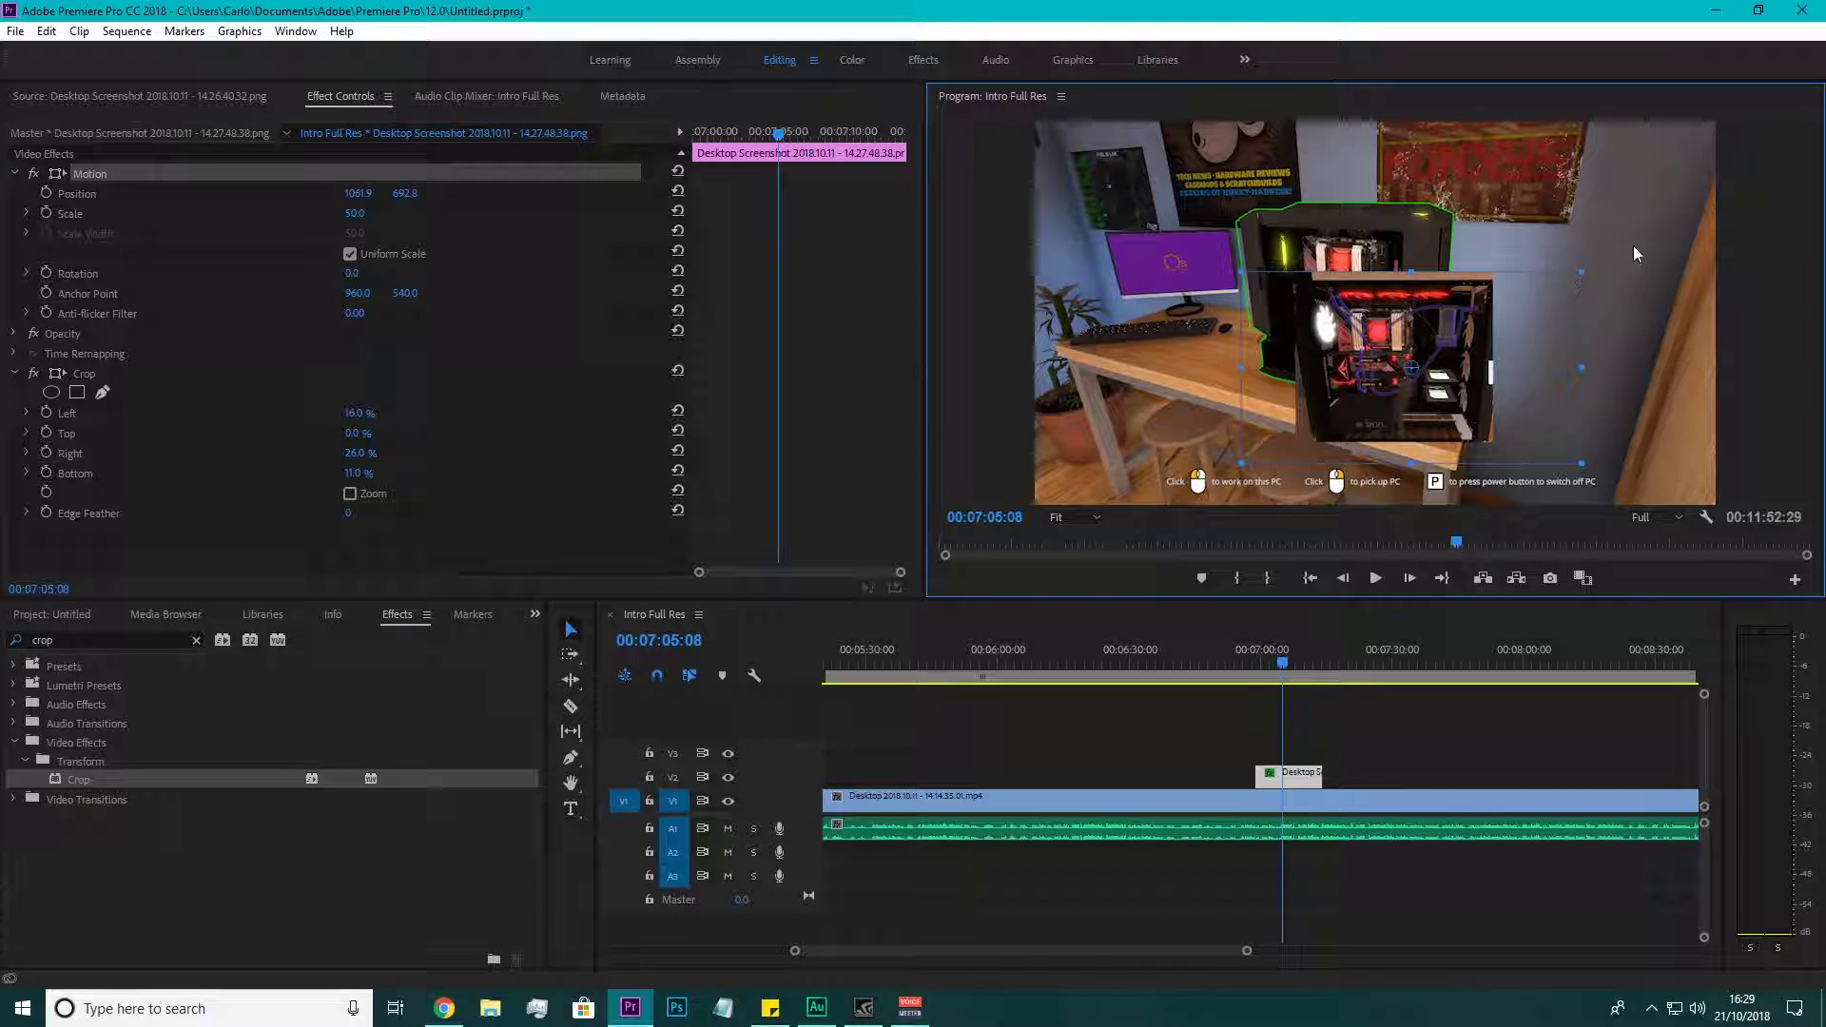
left_click_drag(1582, 269, 1659, 249)
left_click_drag(1487, 296, 1770, 415)
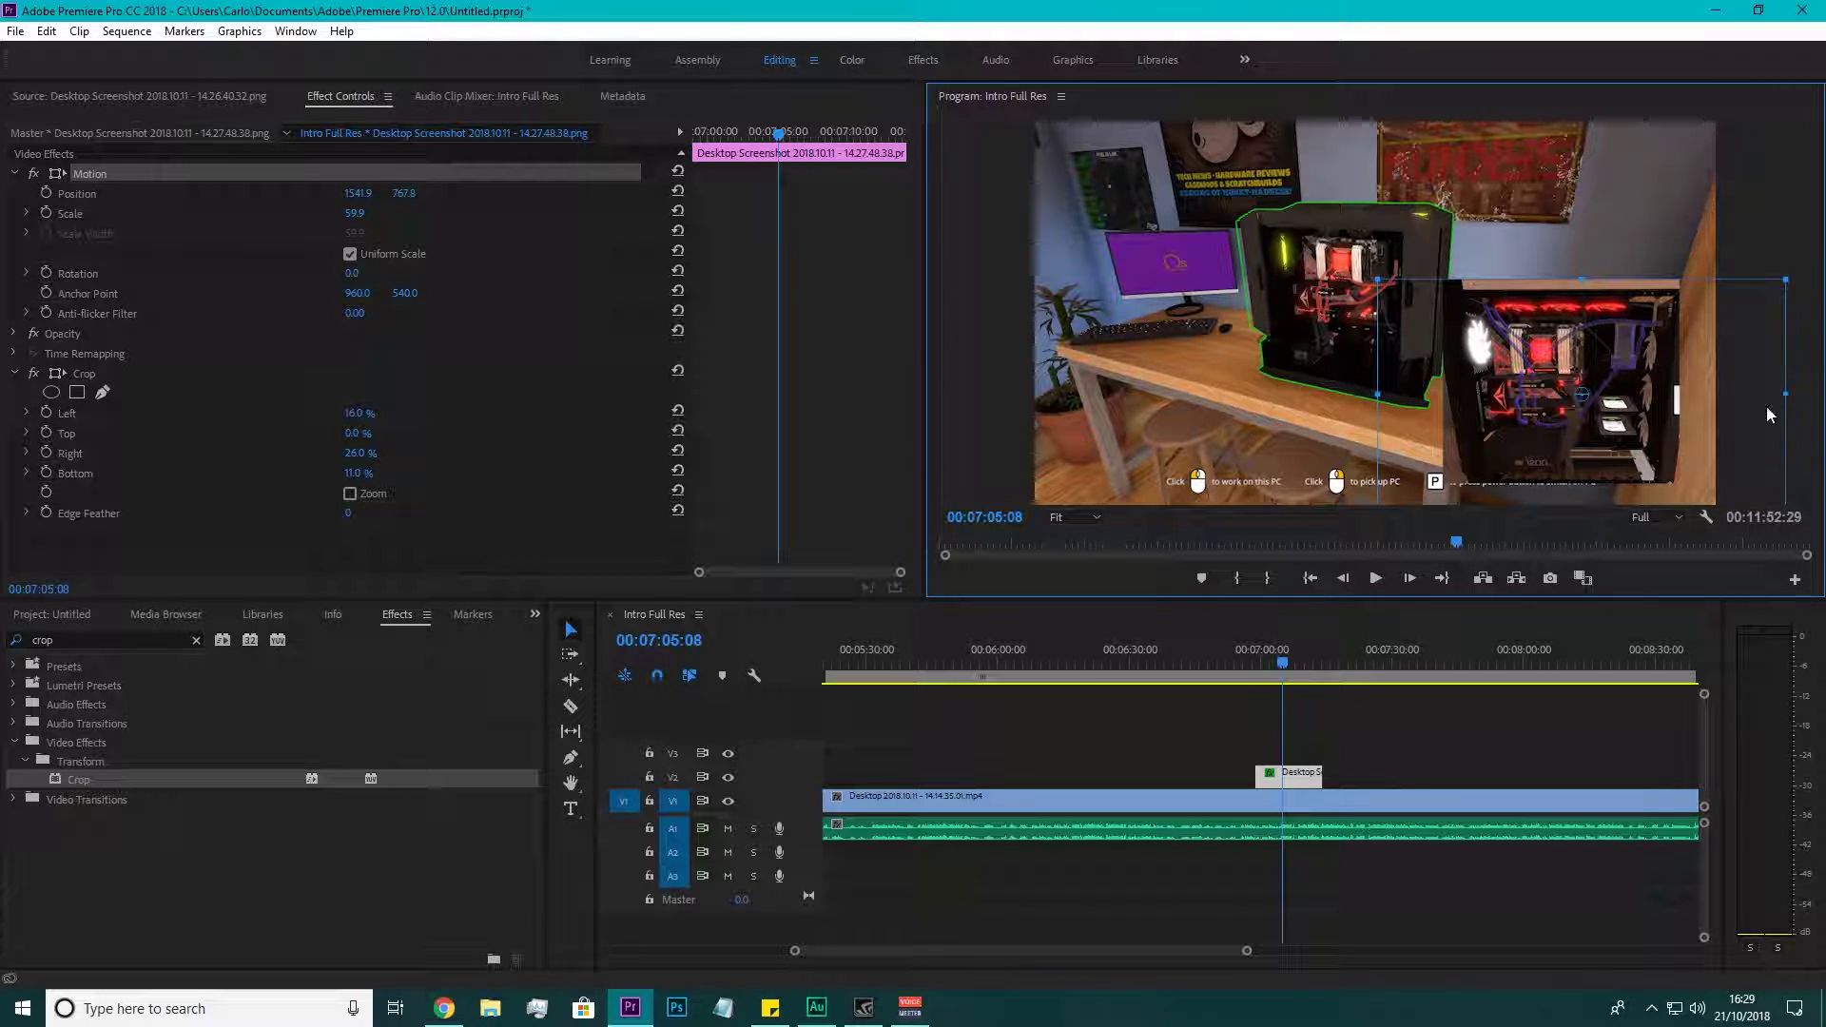
left_click_drag(1786, 281, 1670, 350)
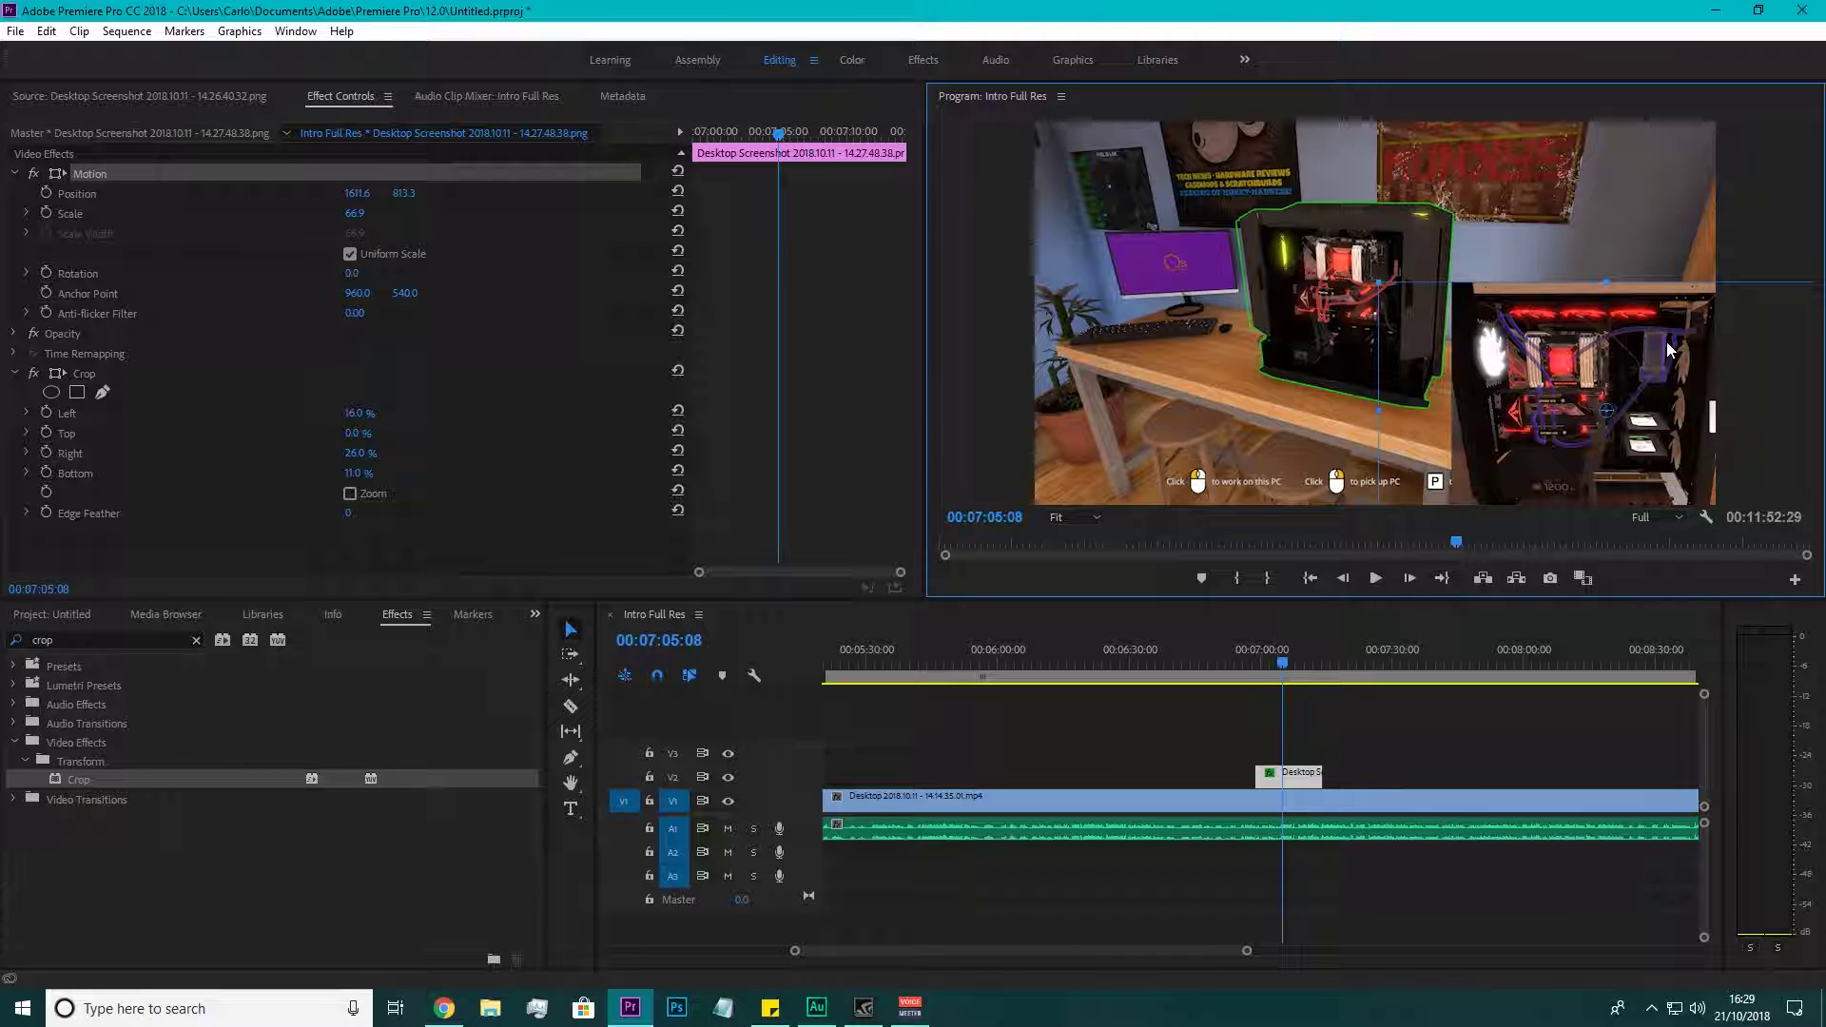
left_click(1359, 669)
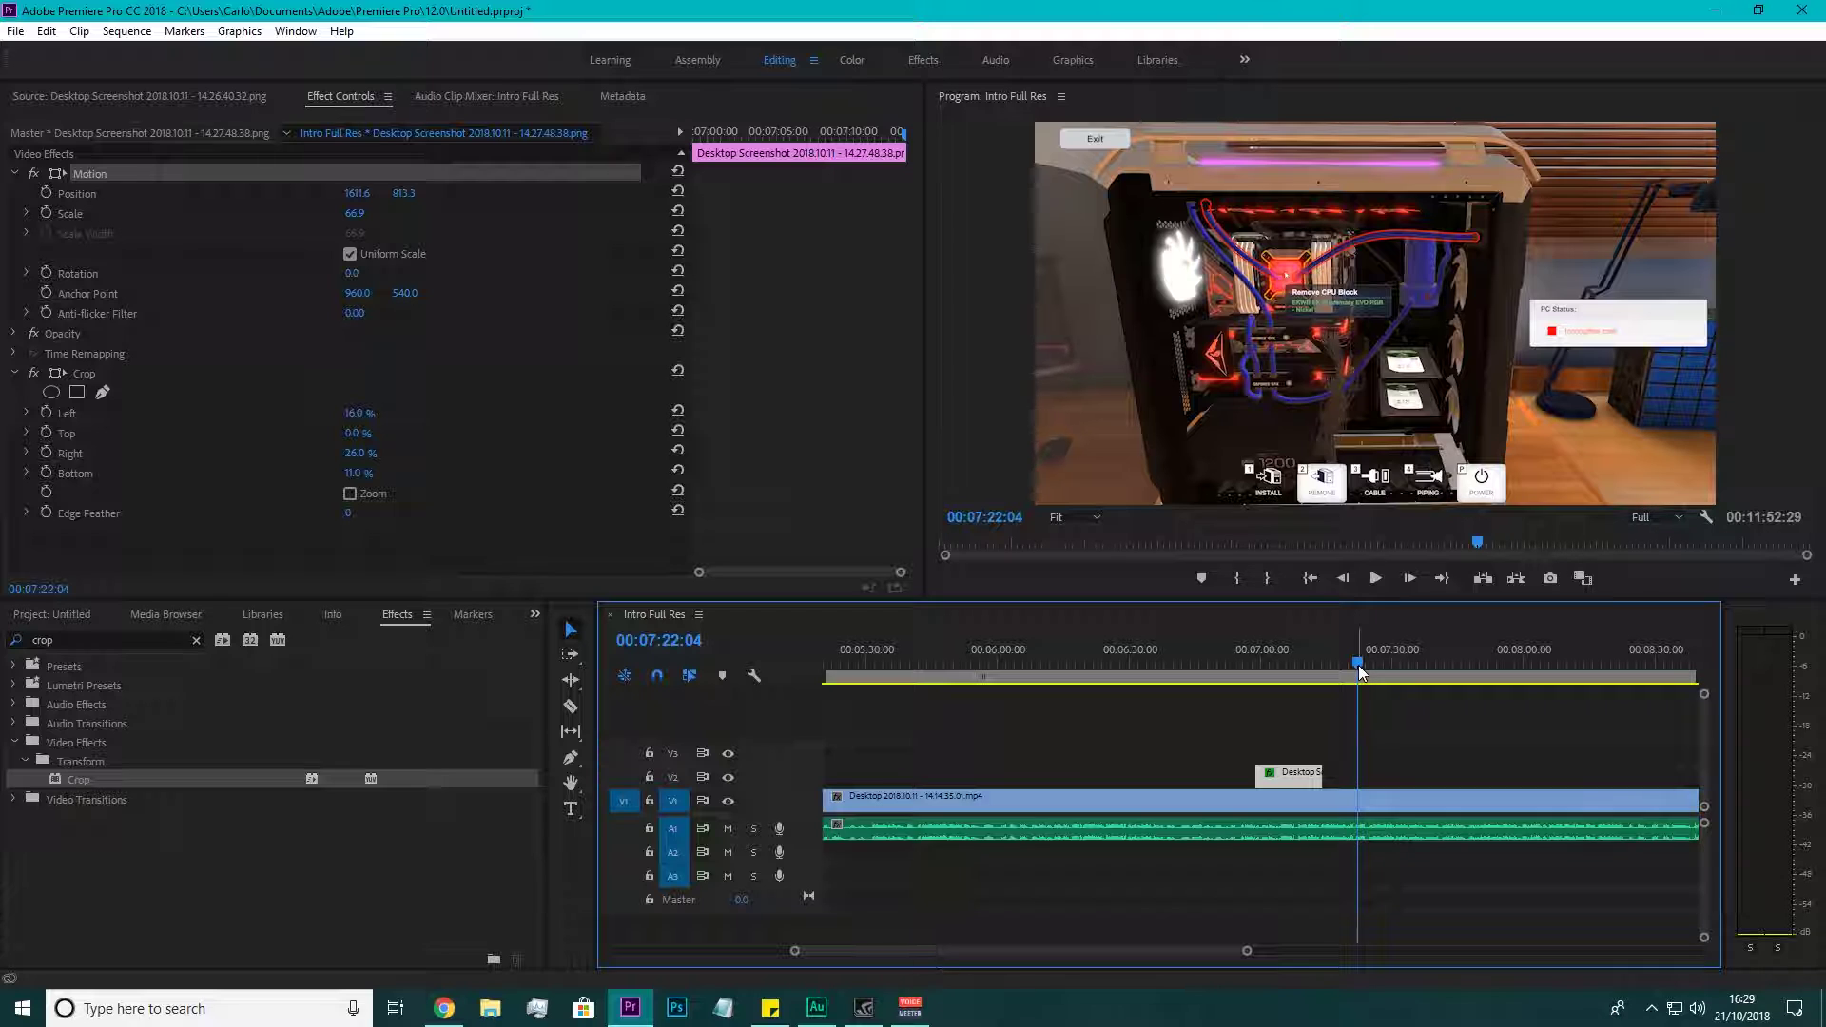
Place the second Desktop Screenshot on V2 at the playhead near 07:19:40.
left_click_drag(1347, 670, 1350, 669)
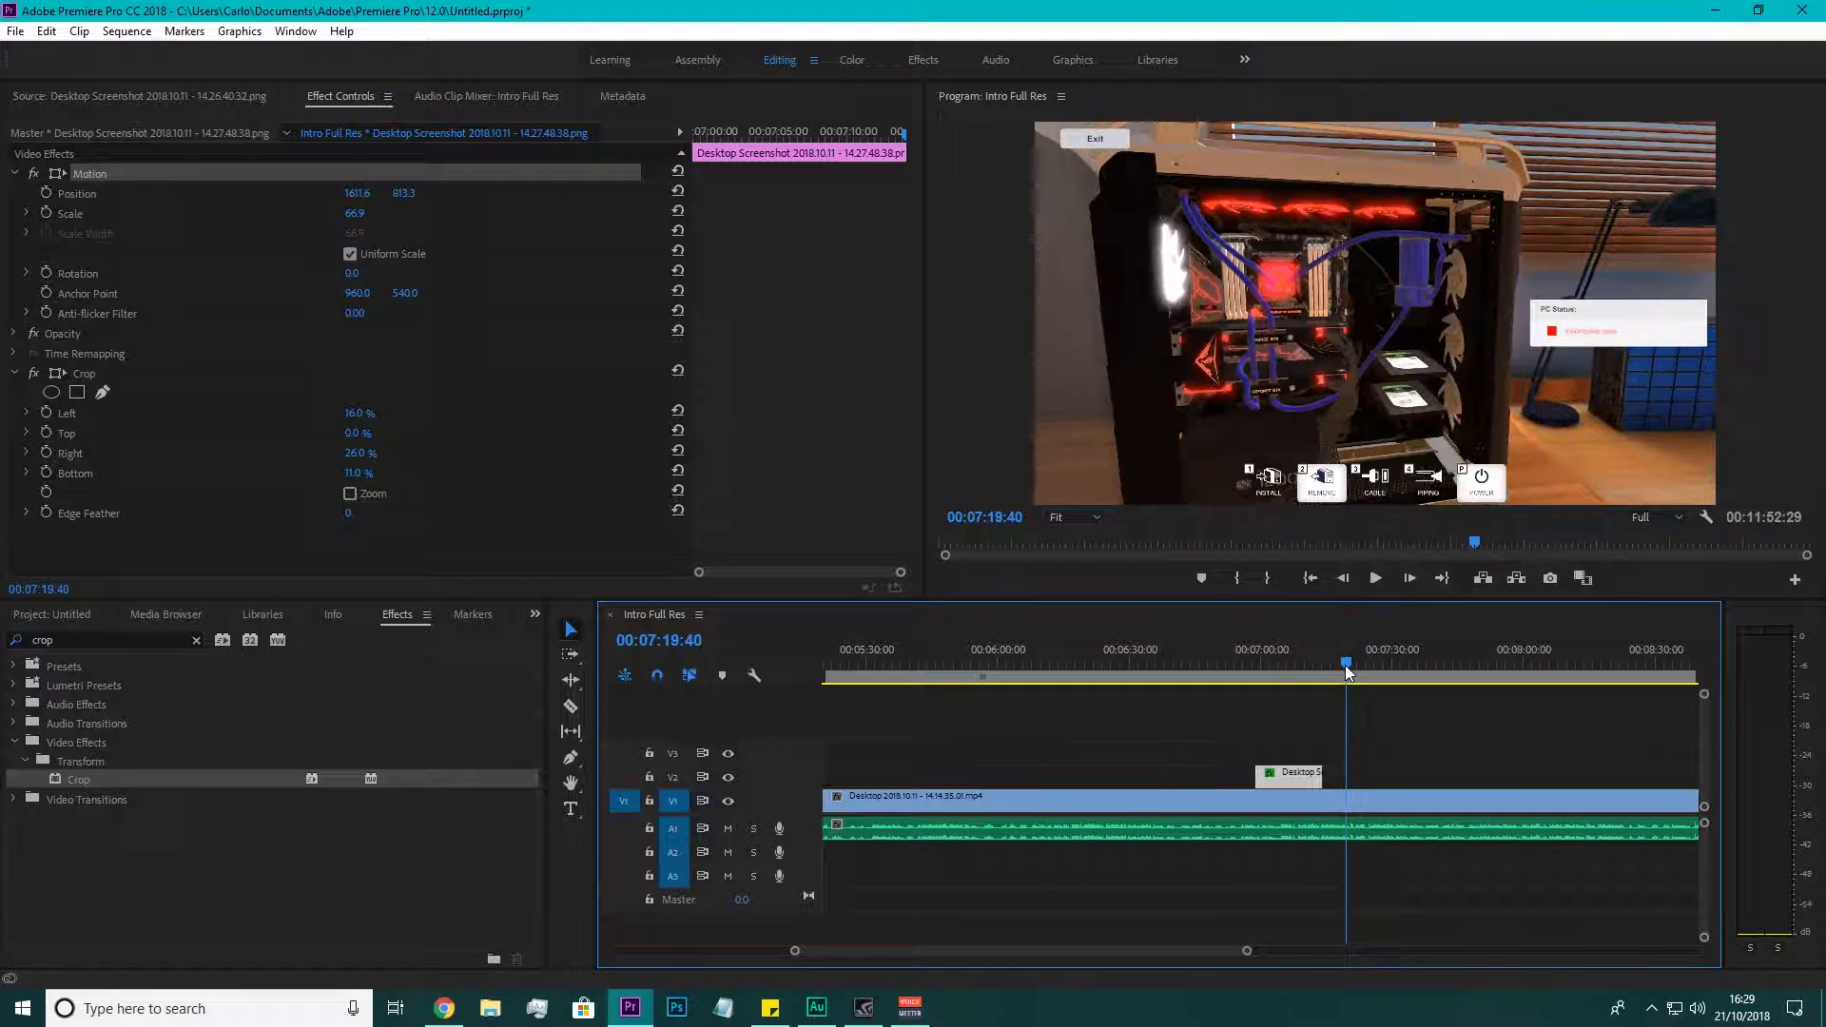
left_click(61, 97)
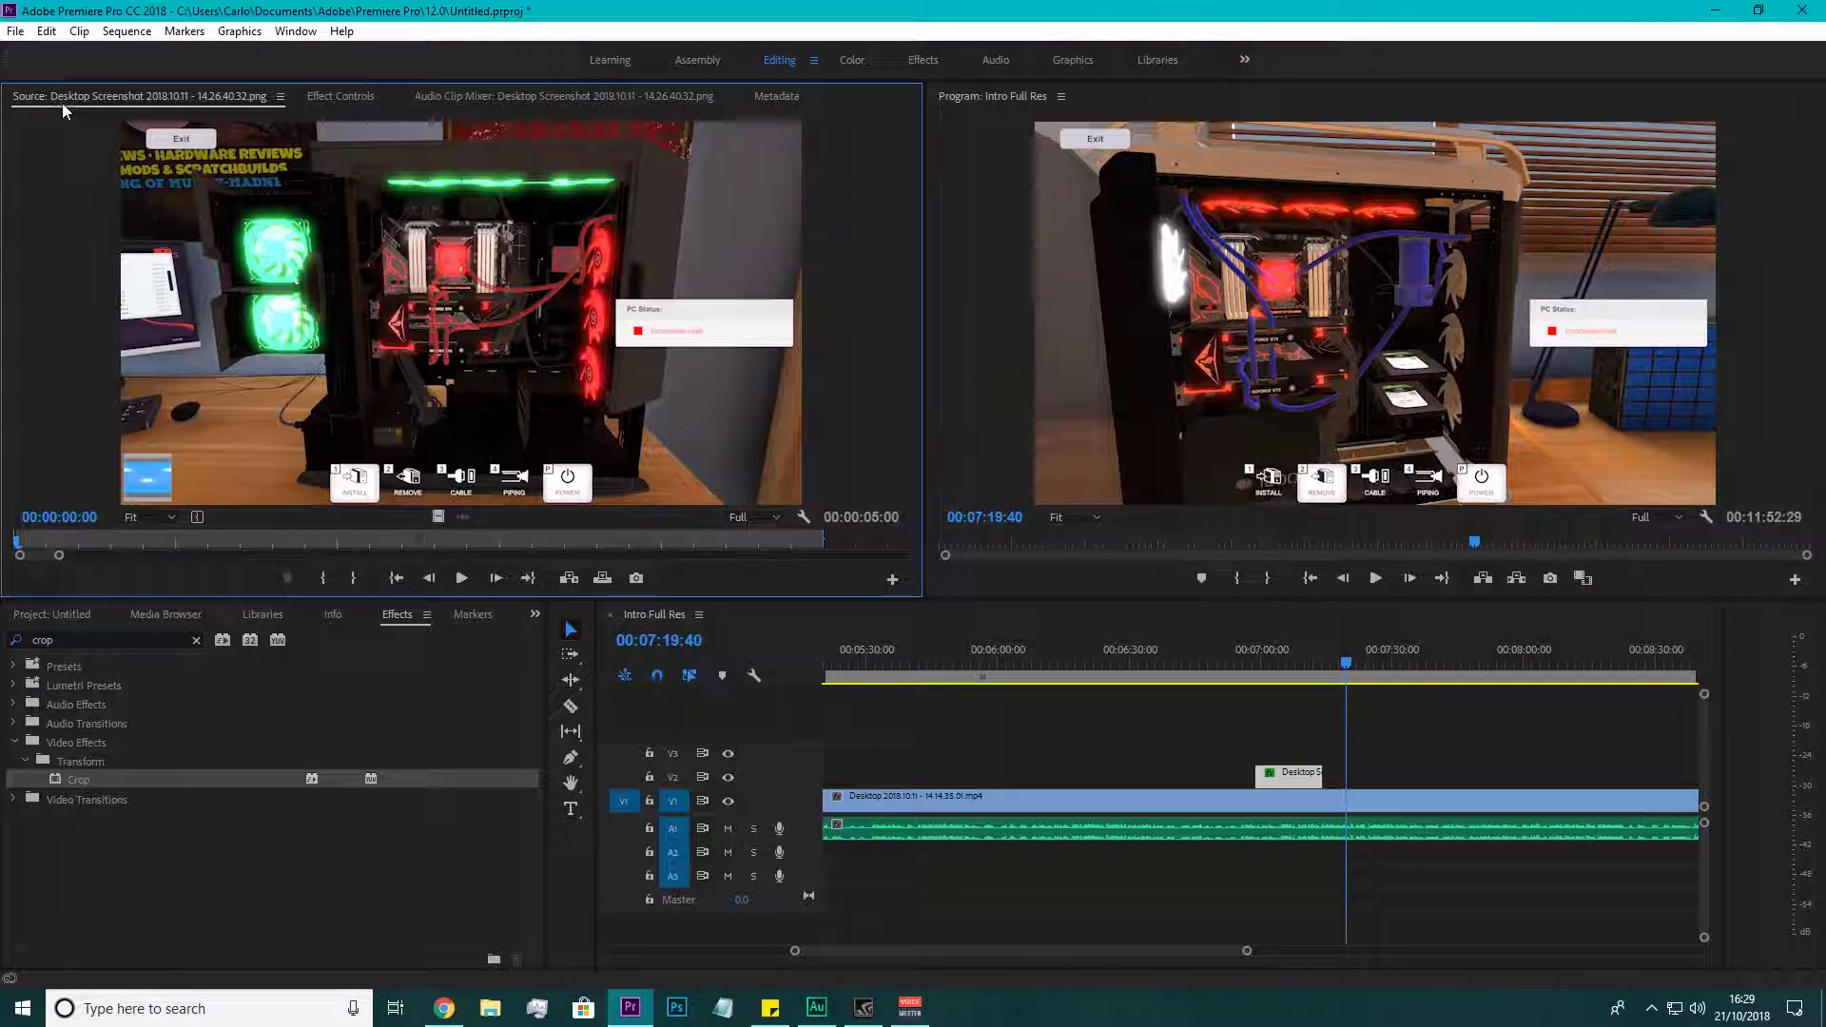
left_click(59, 615)
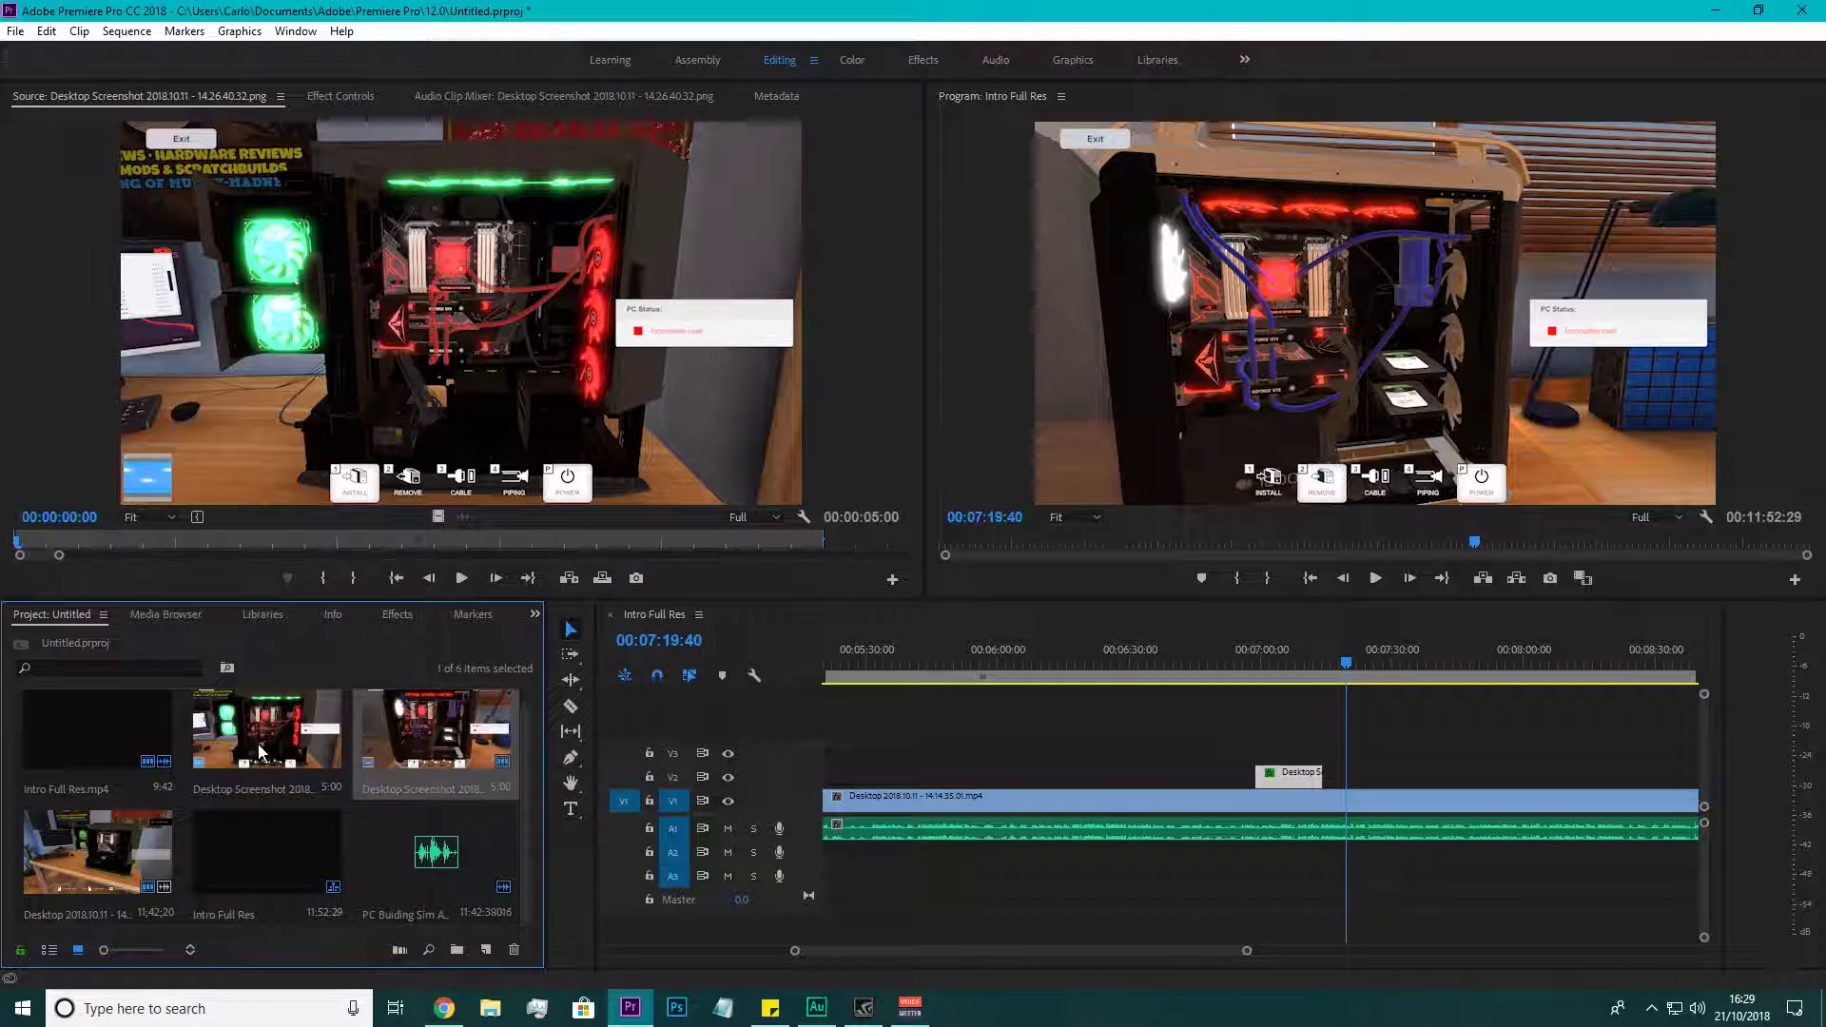
left_click_drag(263, 753, 1369, 778)
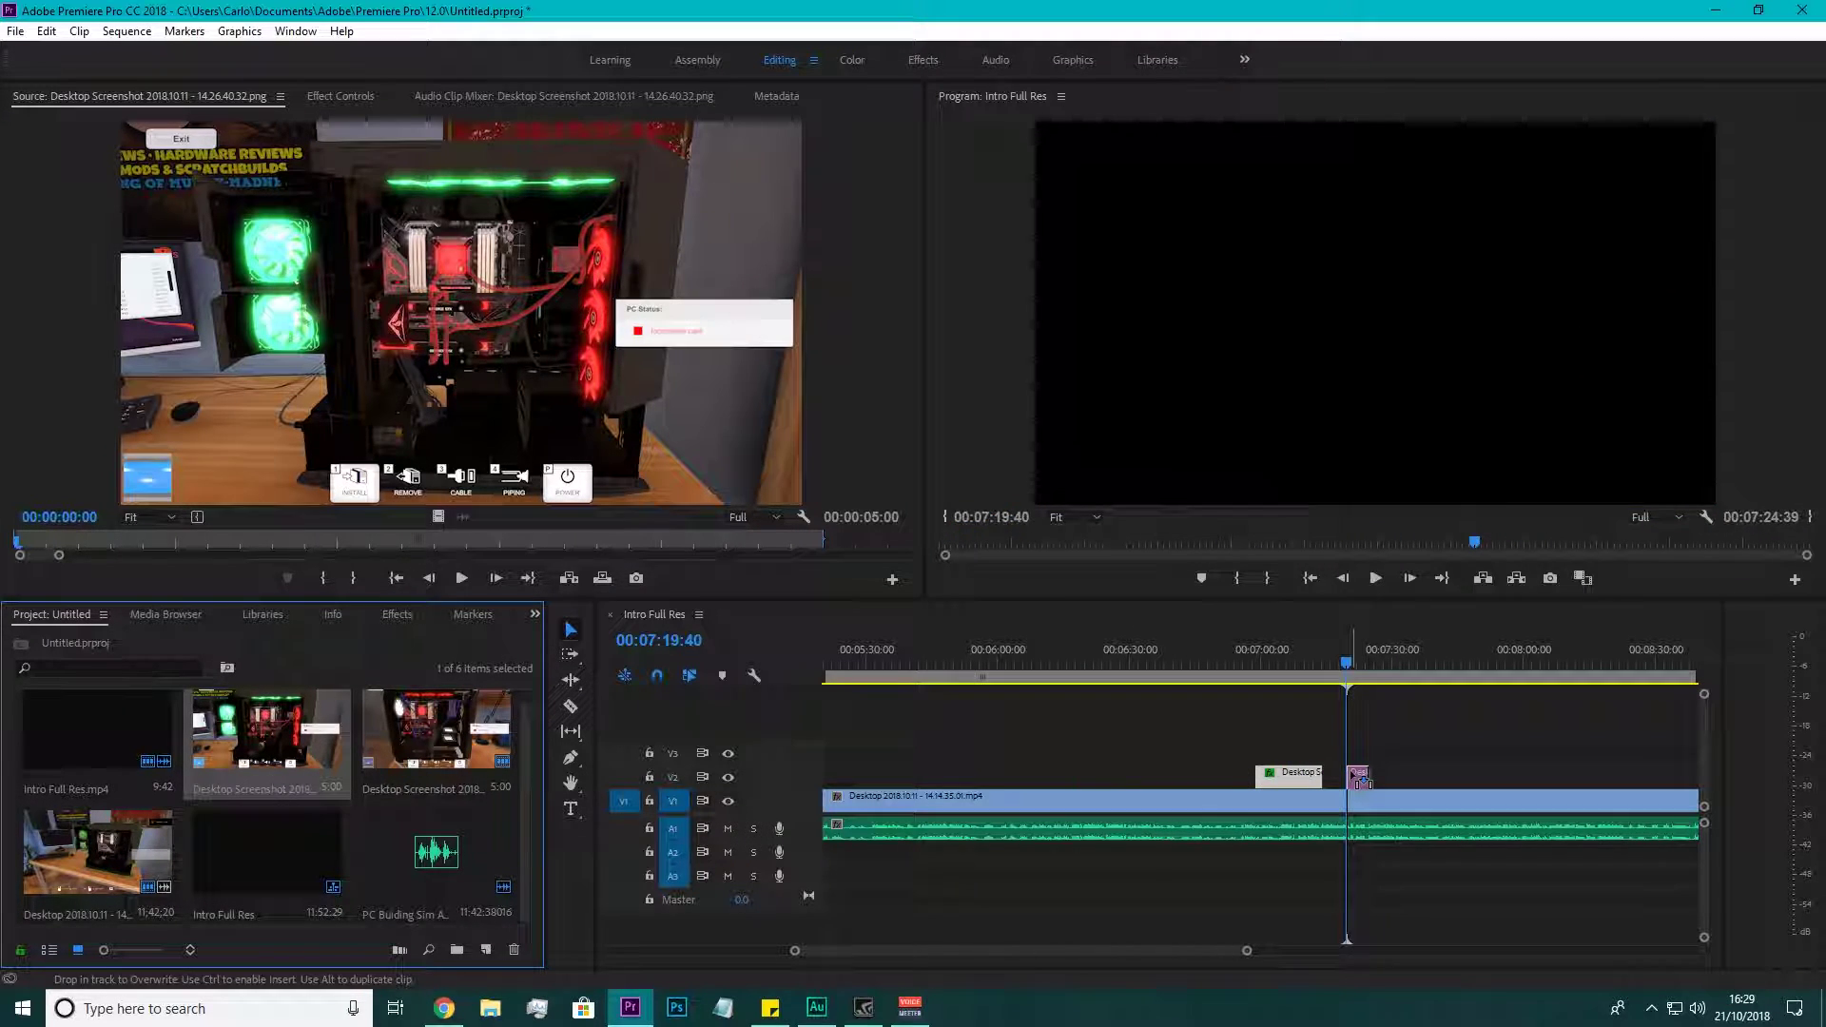
Shrink the second screenshot into the lower right and lengthen its clip on V2.
left_click(1628, 267)
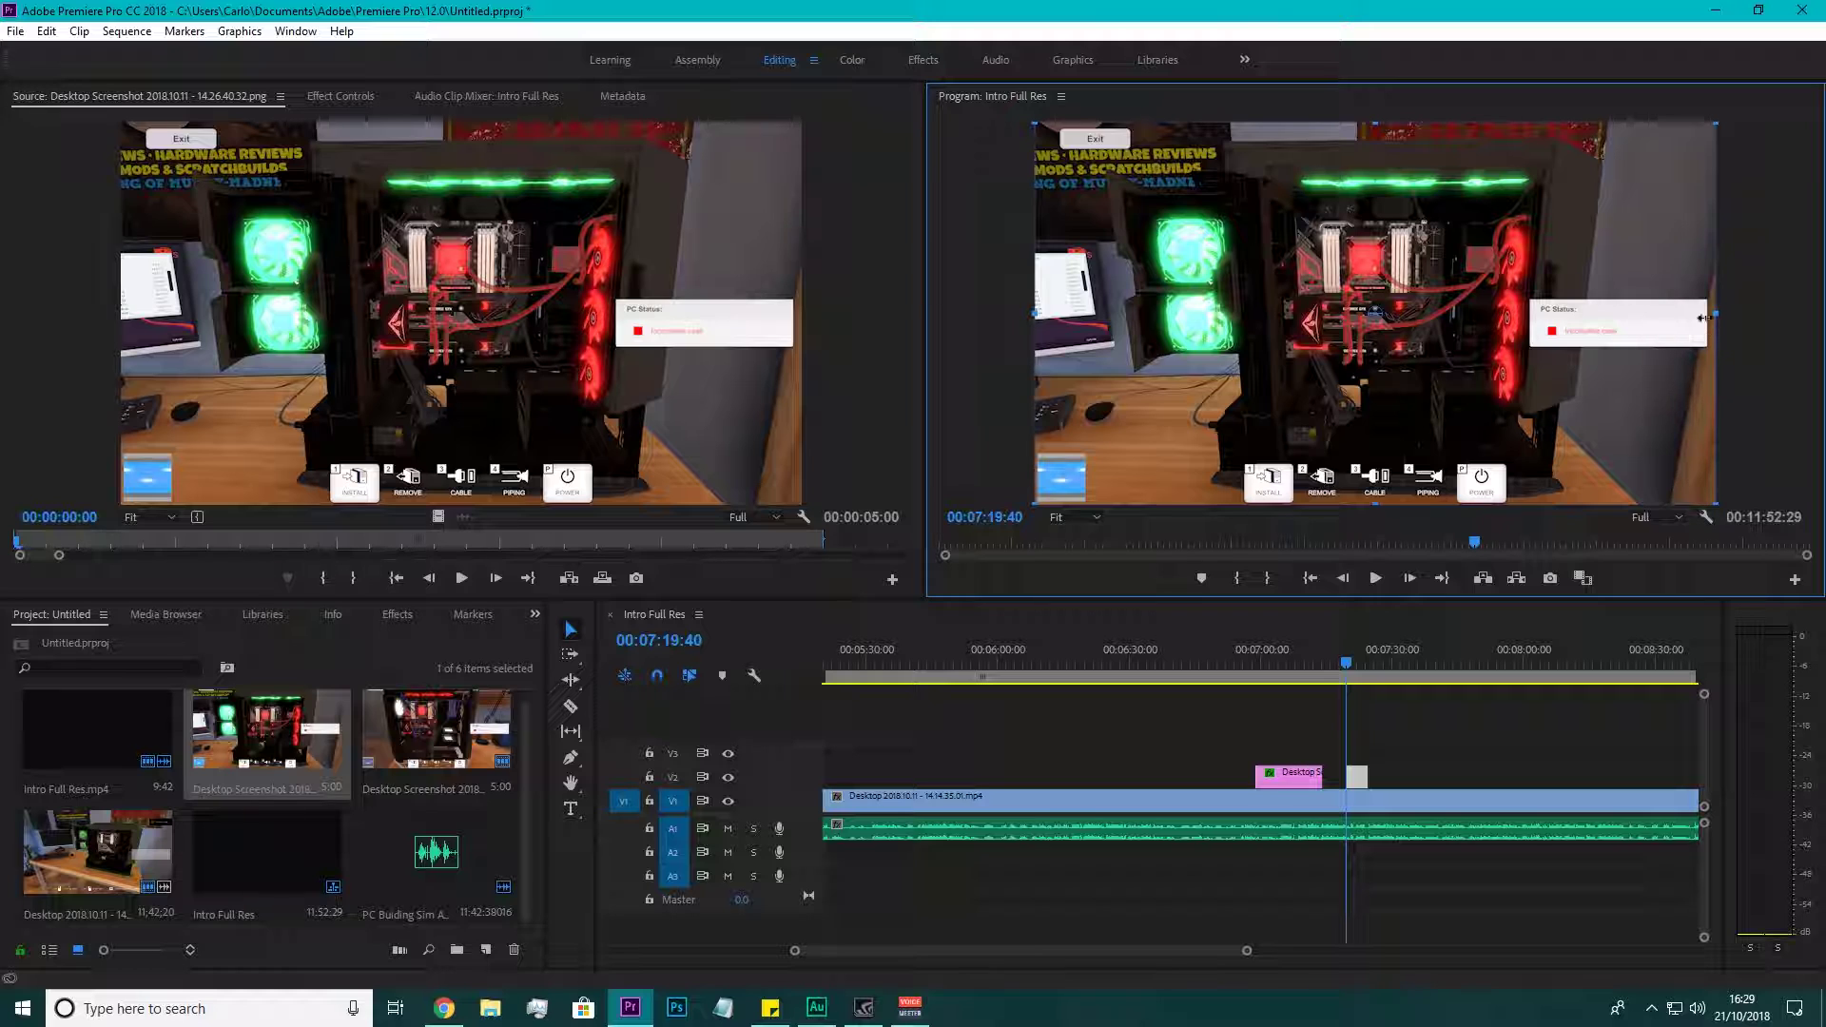
left_click_drag(1717, 313, 1653, 404)
left_click_drag(1370, 656, 1400, 666)
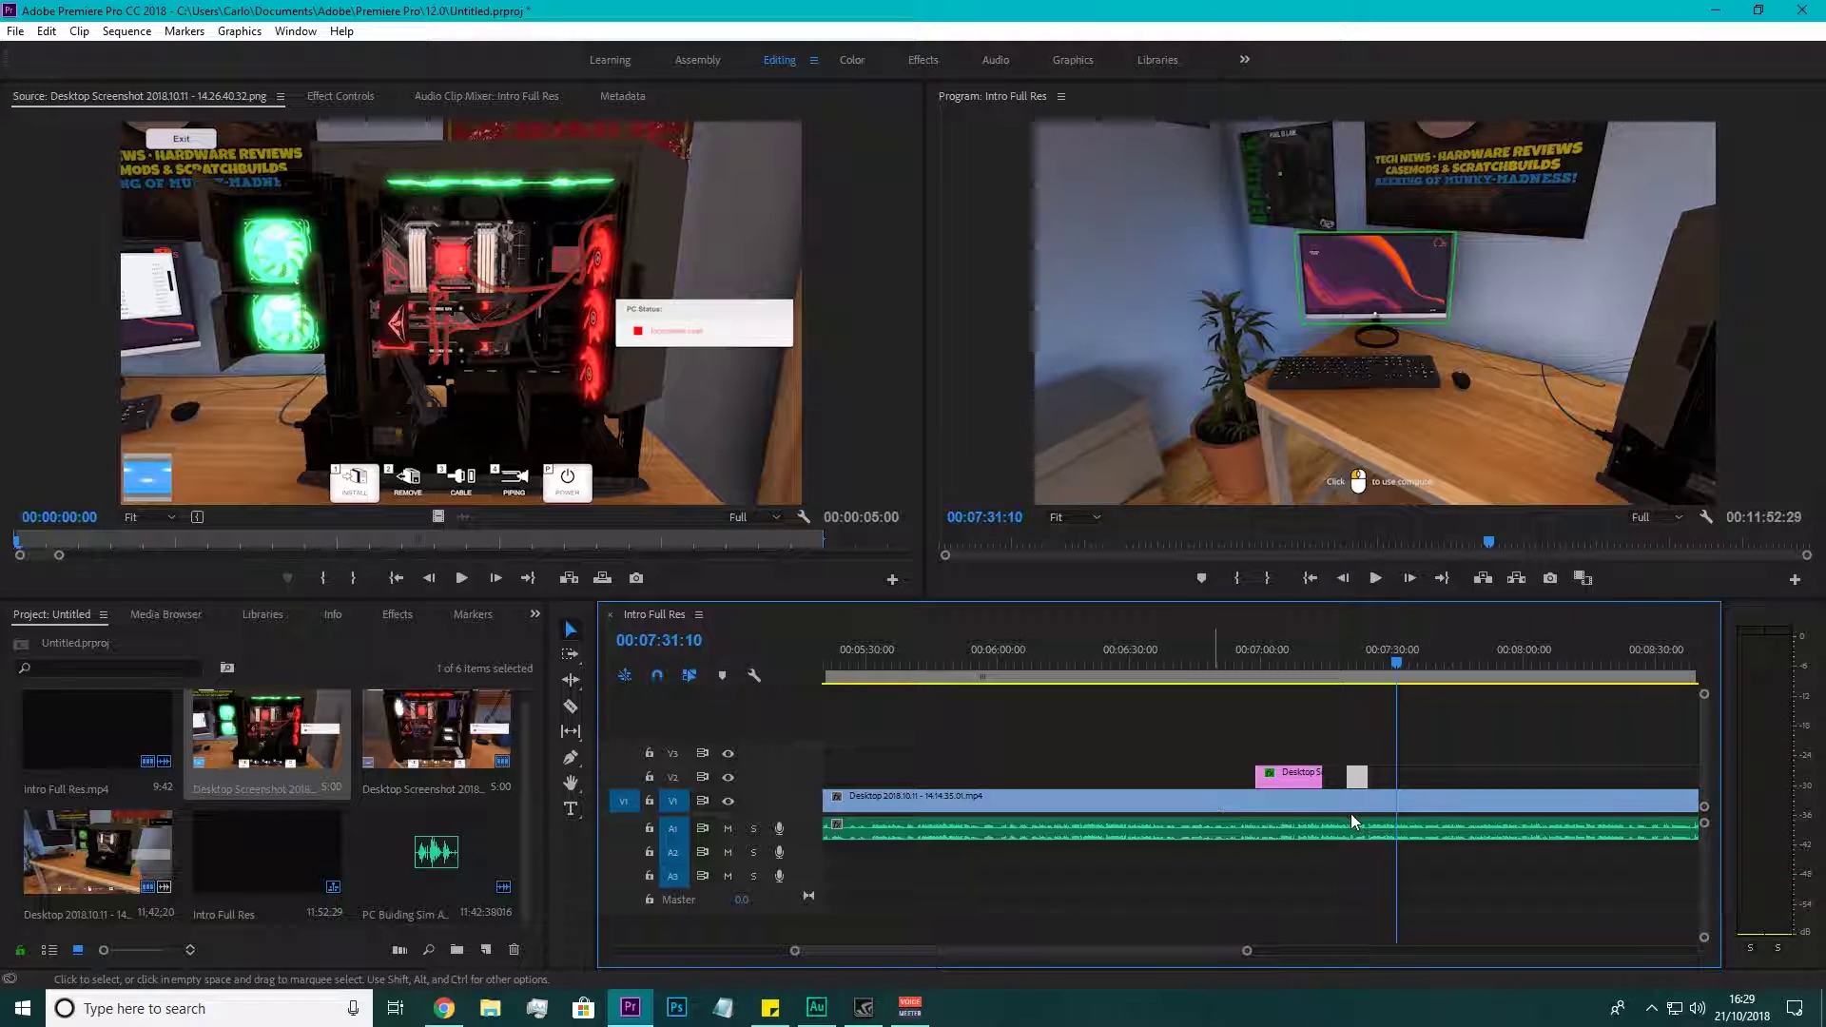
left_click_drag(1367, 776, 1396, 776)
left_click(1371, 656)
left_click(1568, 431)
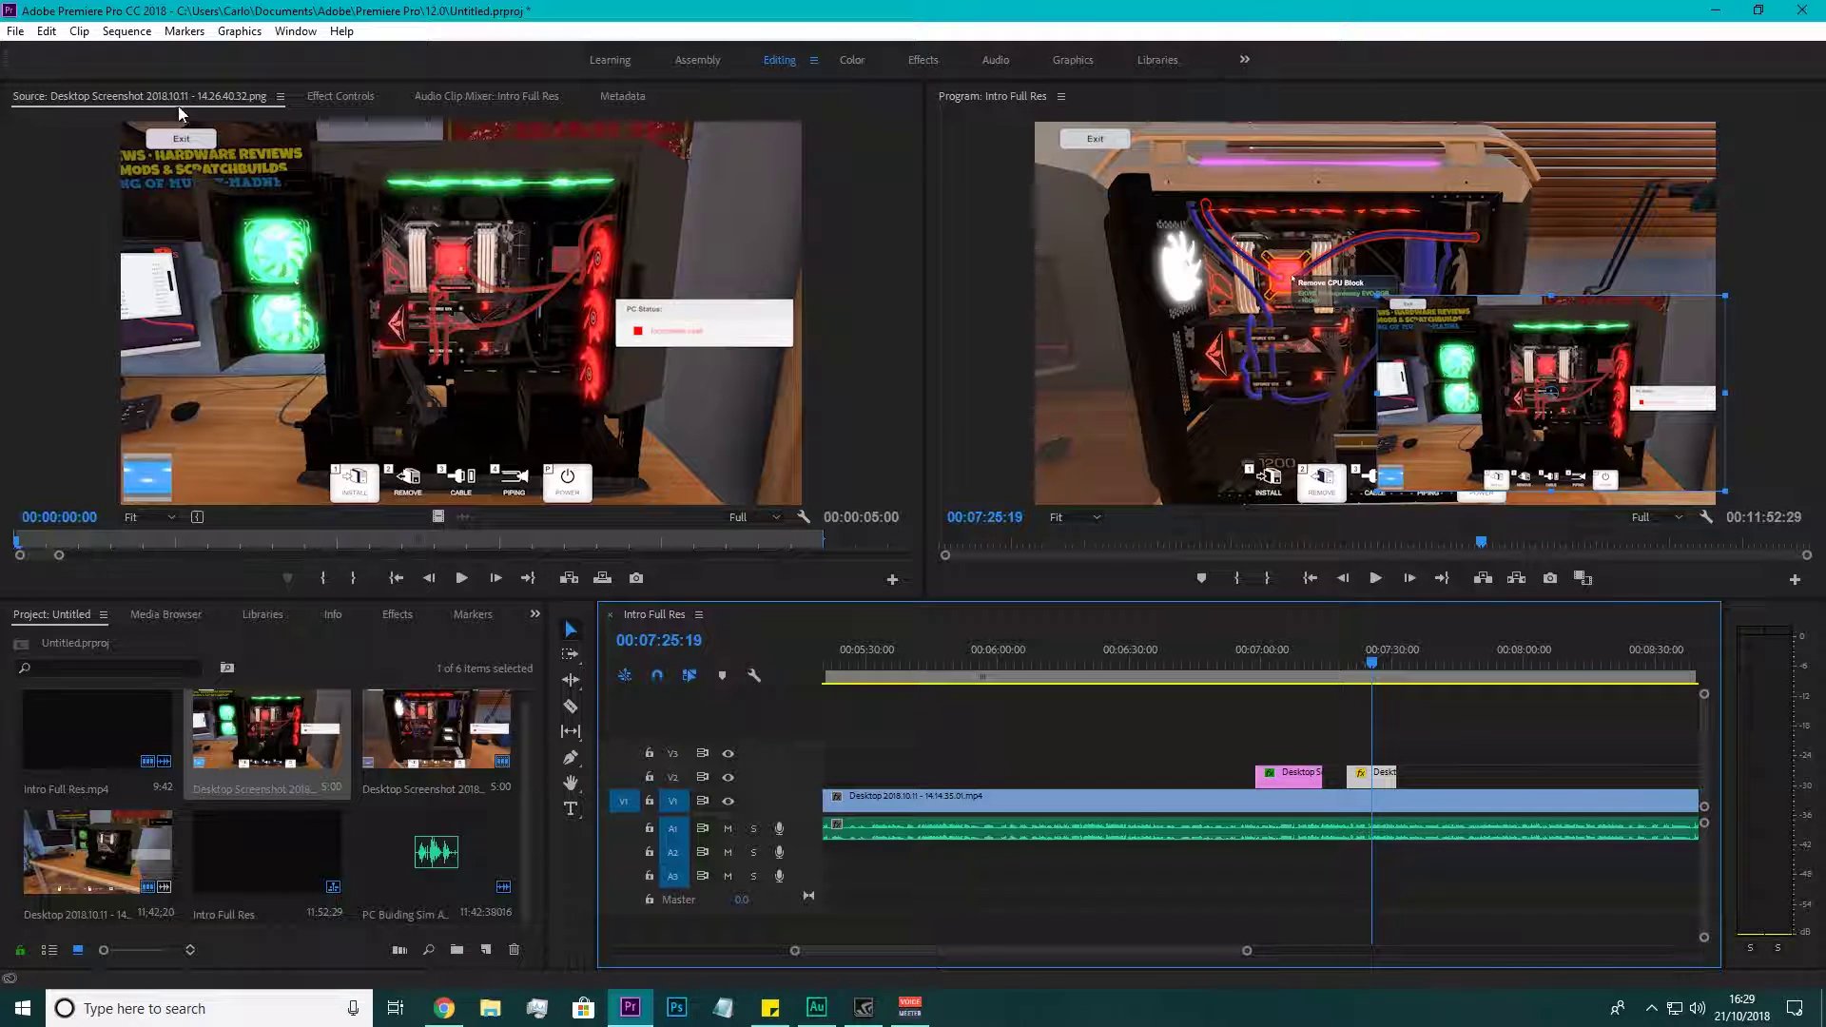
Apply the Crop effect to the second screenshot clip on V2.
left_click(405, 612)
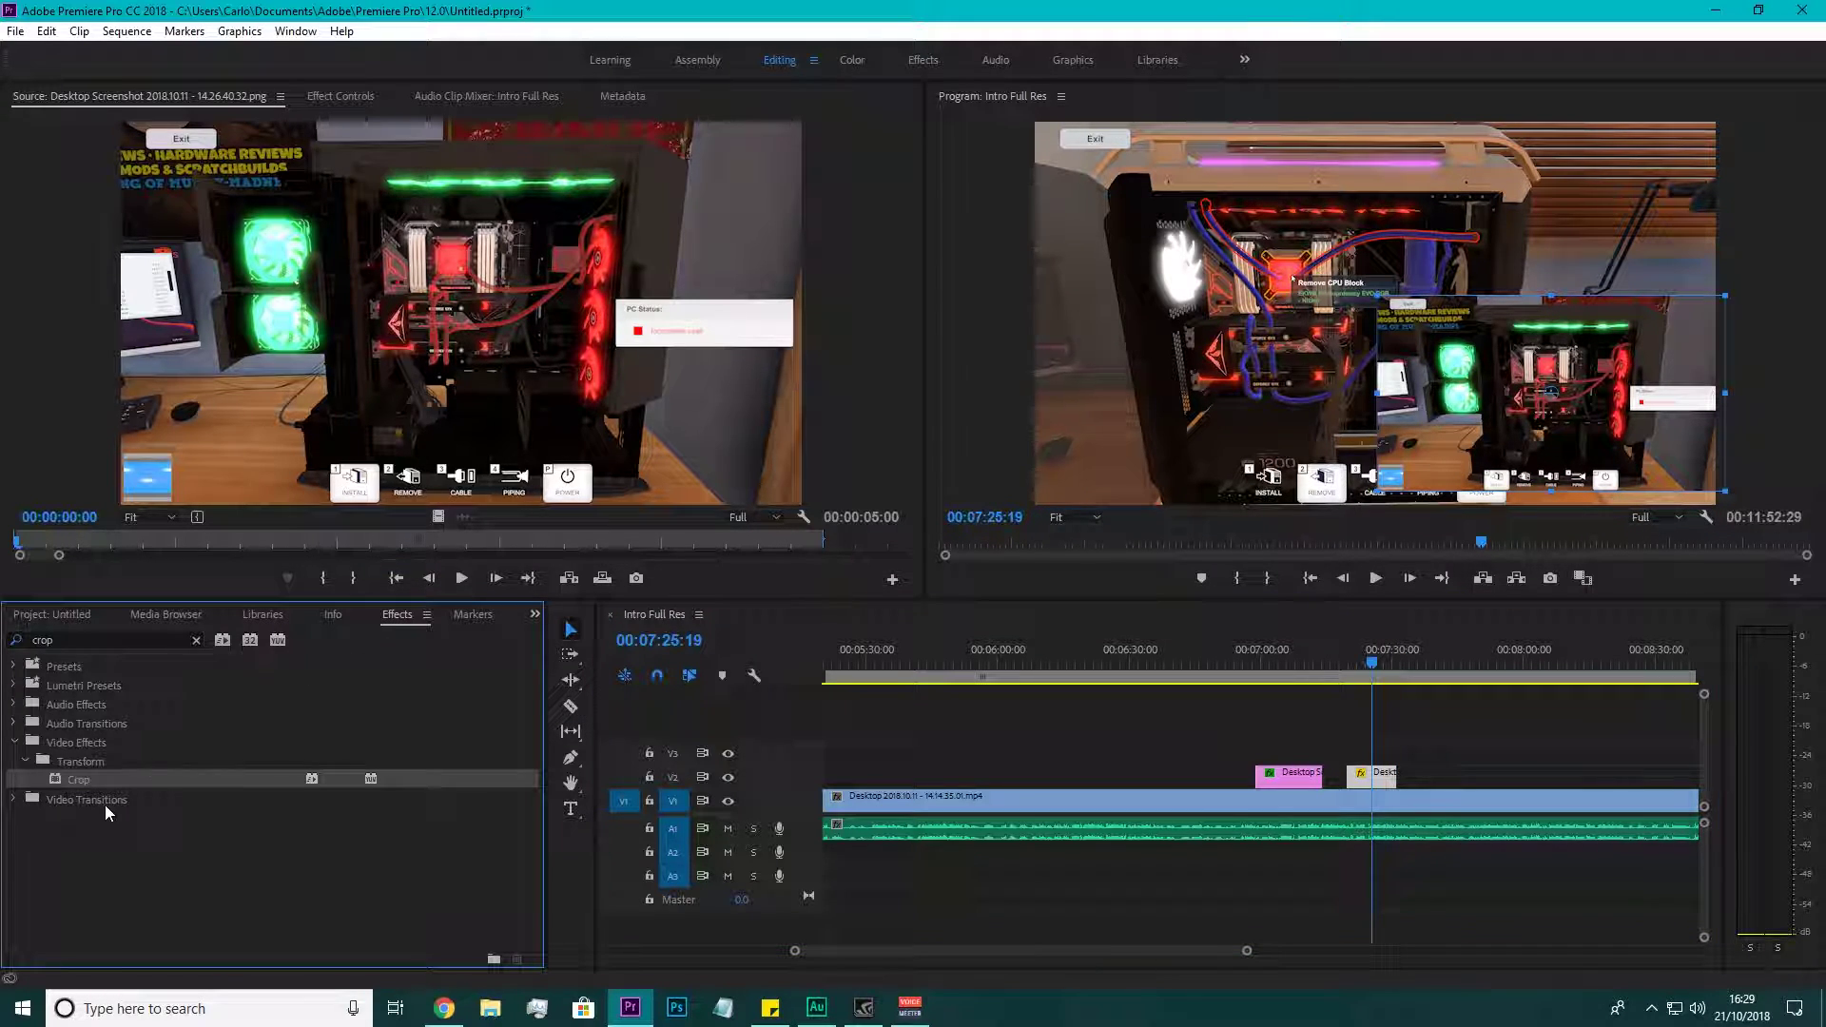
left_click_drag(1603, 369, 1501, 380)
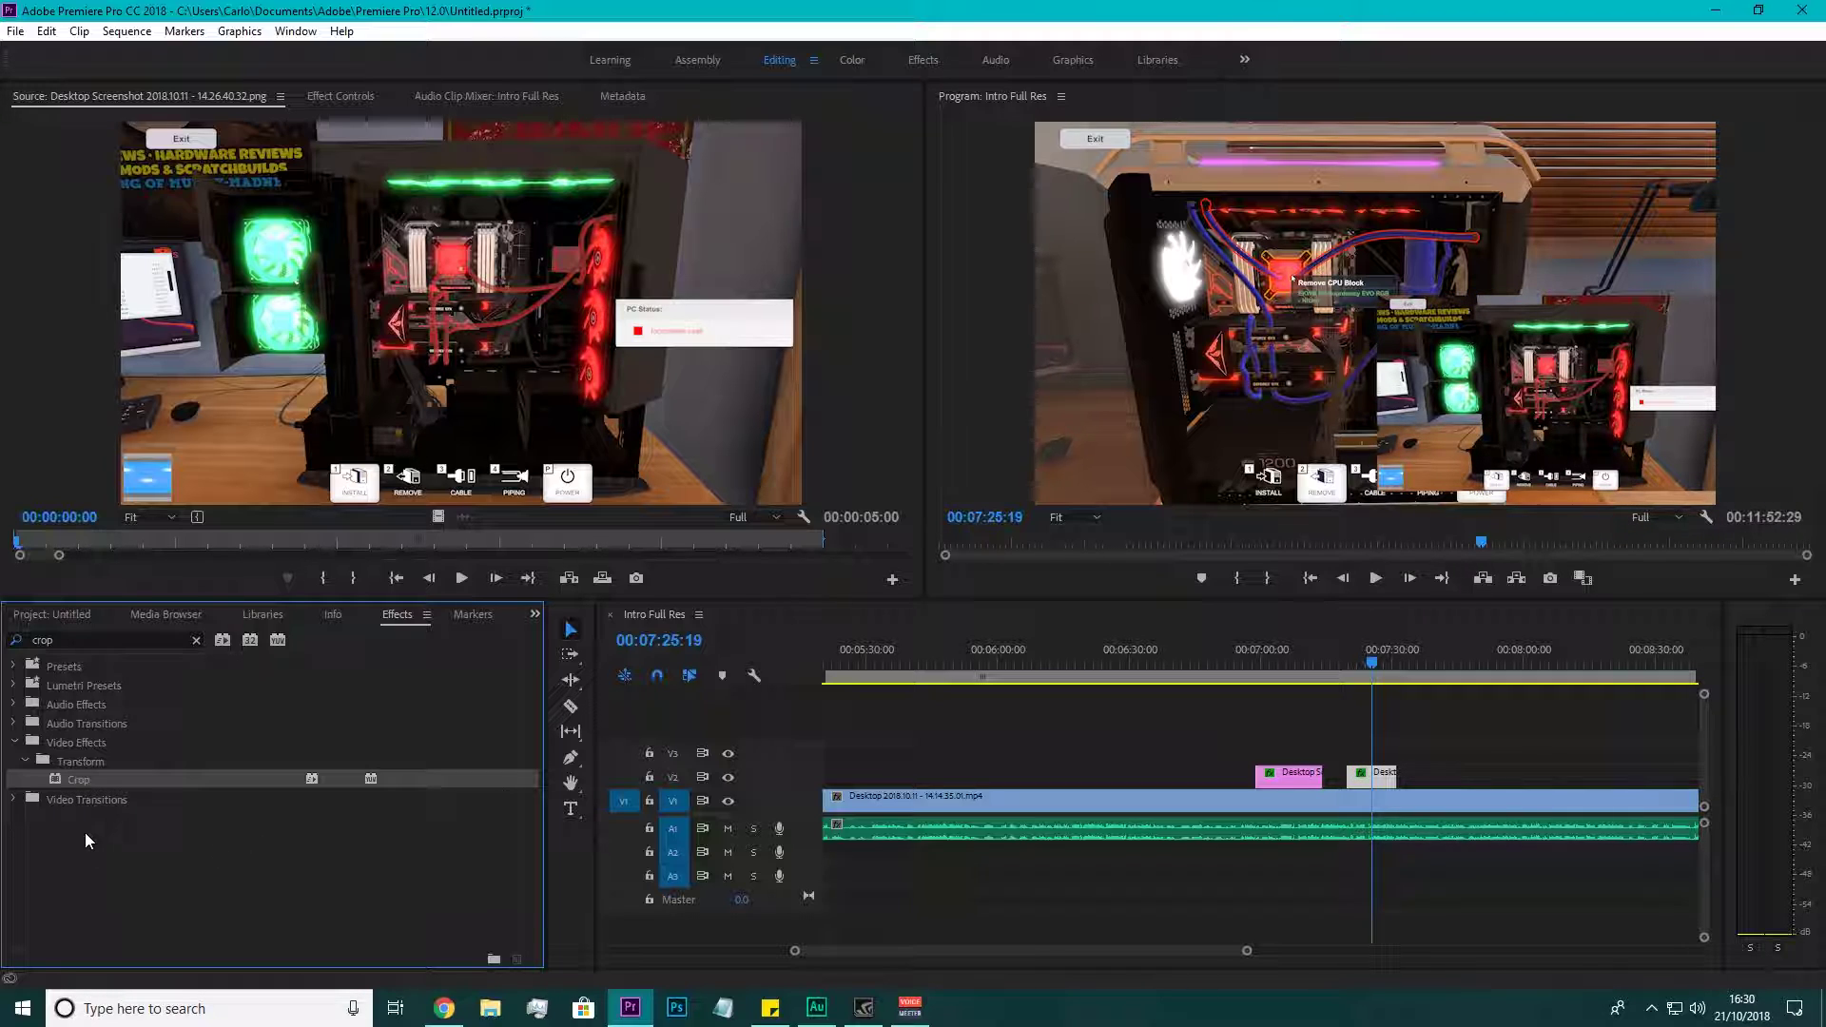
left_click(343, 97)
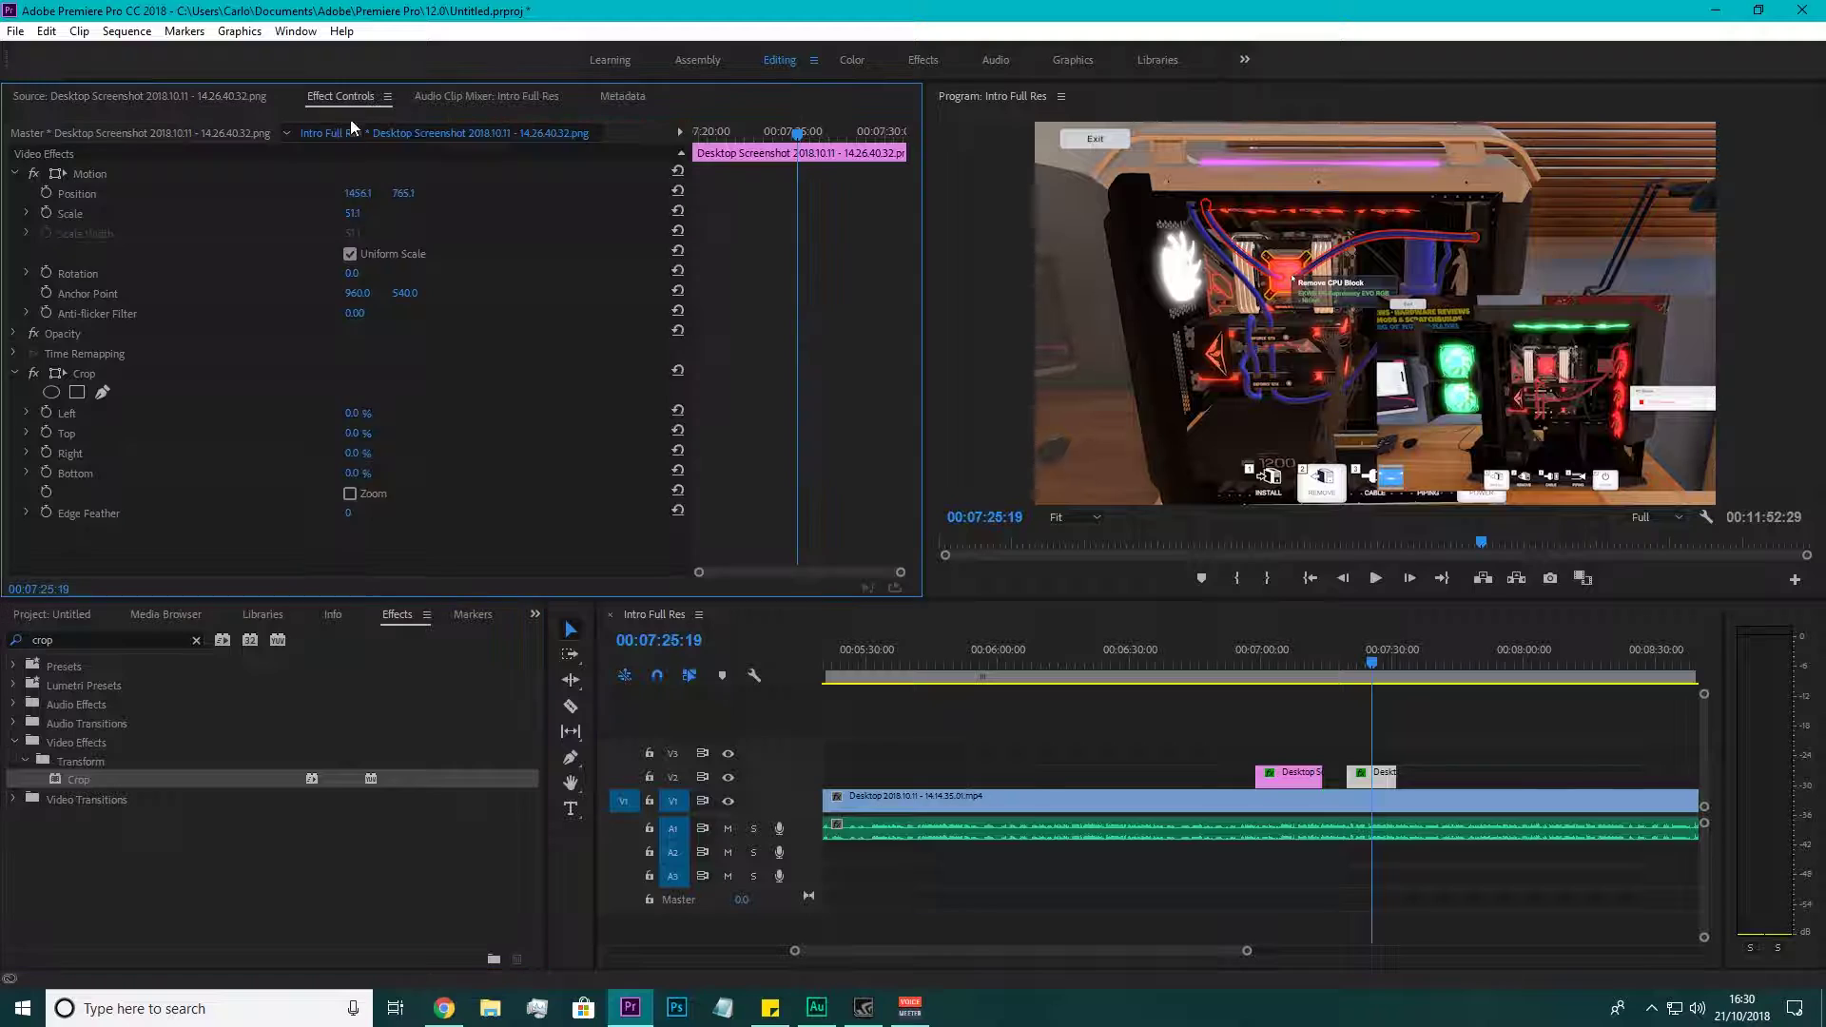
Crop it Left 18%, Right 18% and Bottom 12%, then enlarge it to 64.0 scale.
left_click_drag(351, 475, 422, 474)
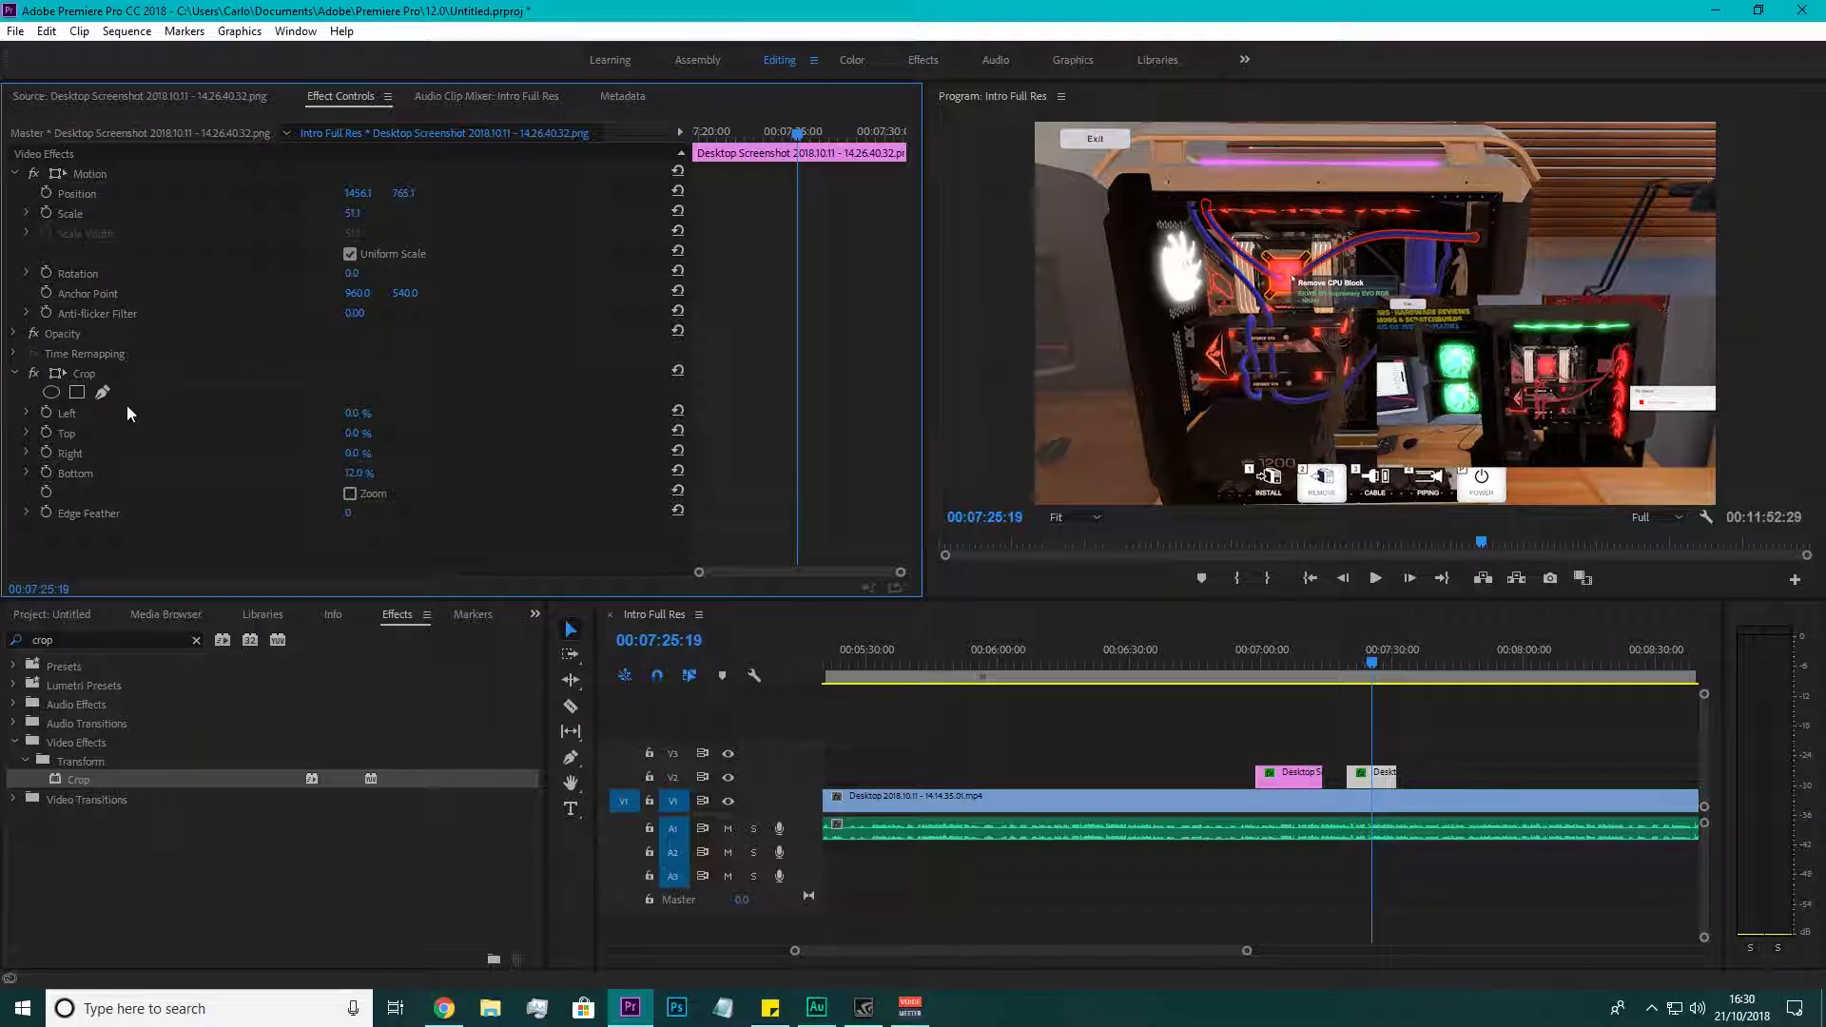
left_click_drag(351, 419, 454, 418)
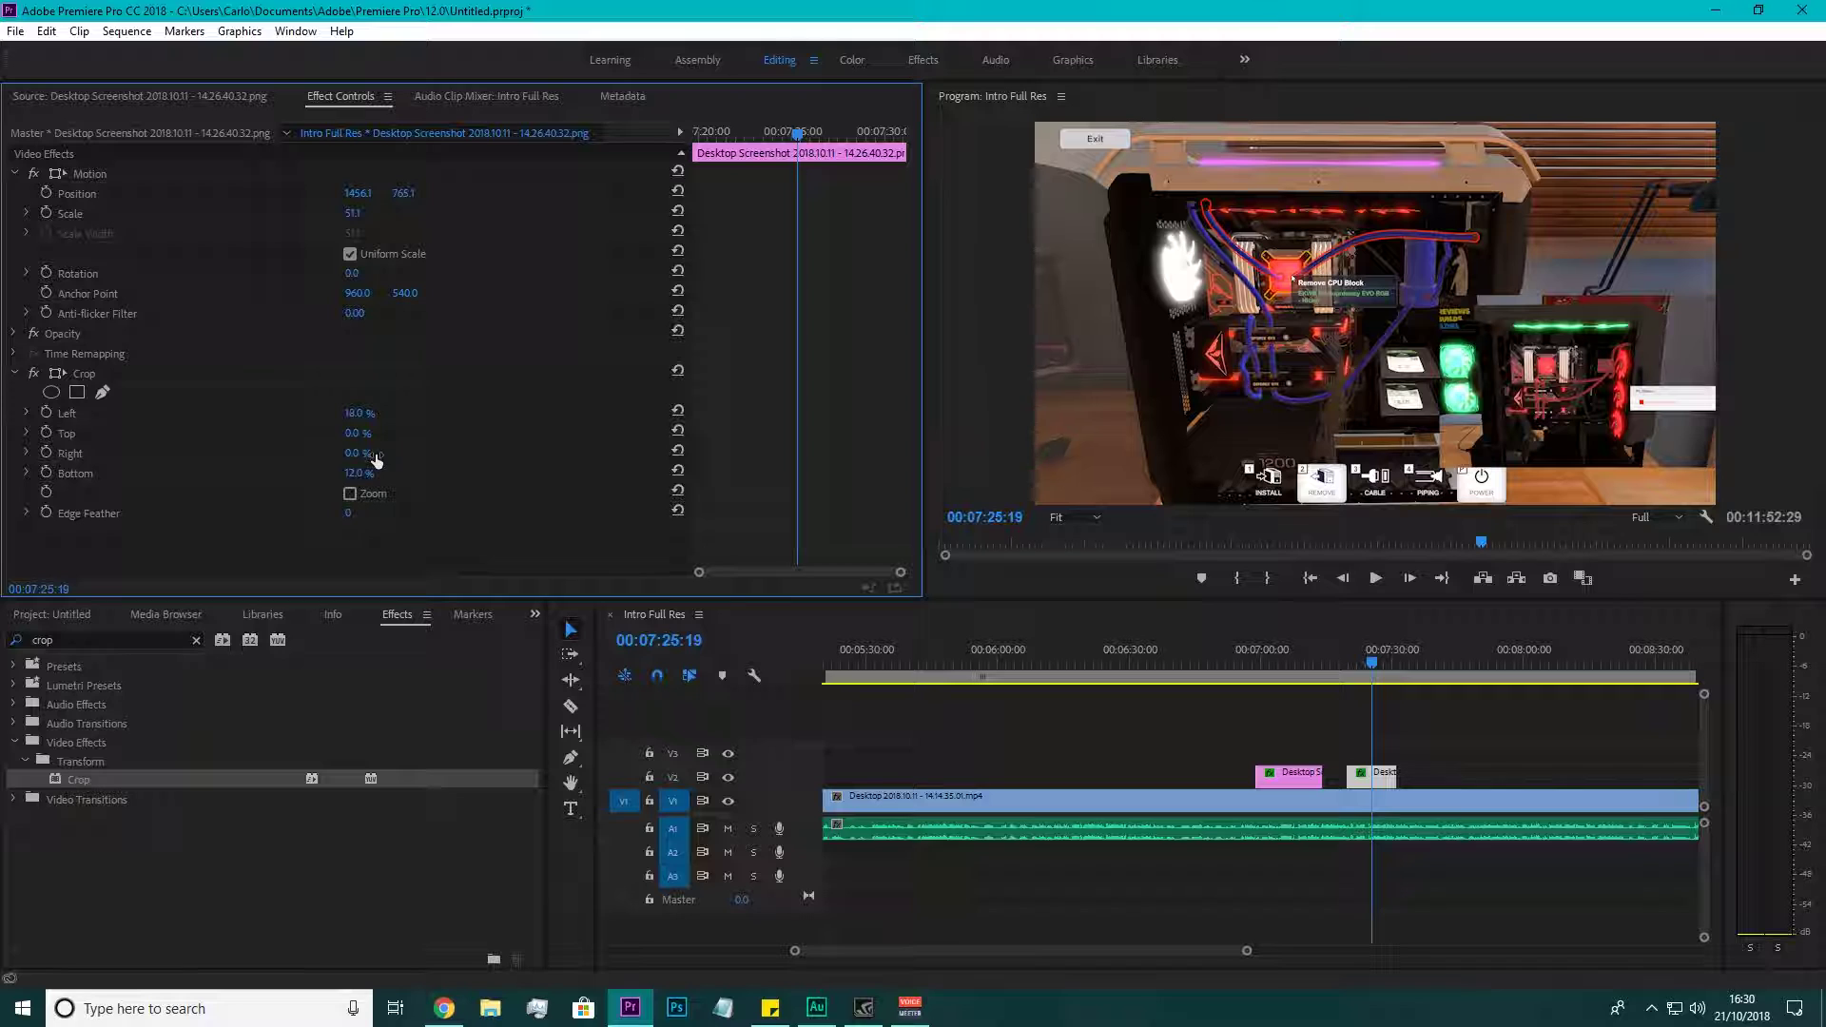
left_click_drag(354, 454, 437, 454)
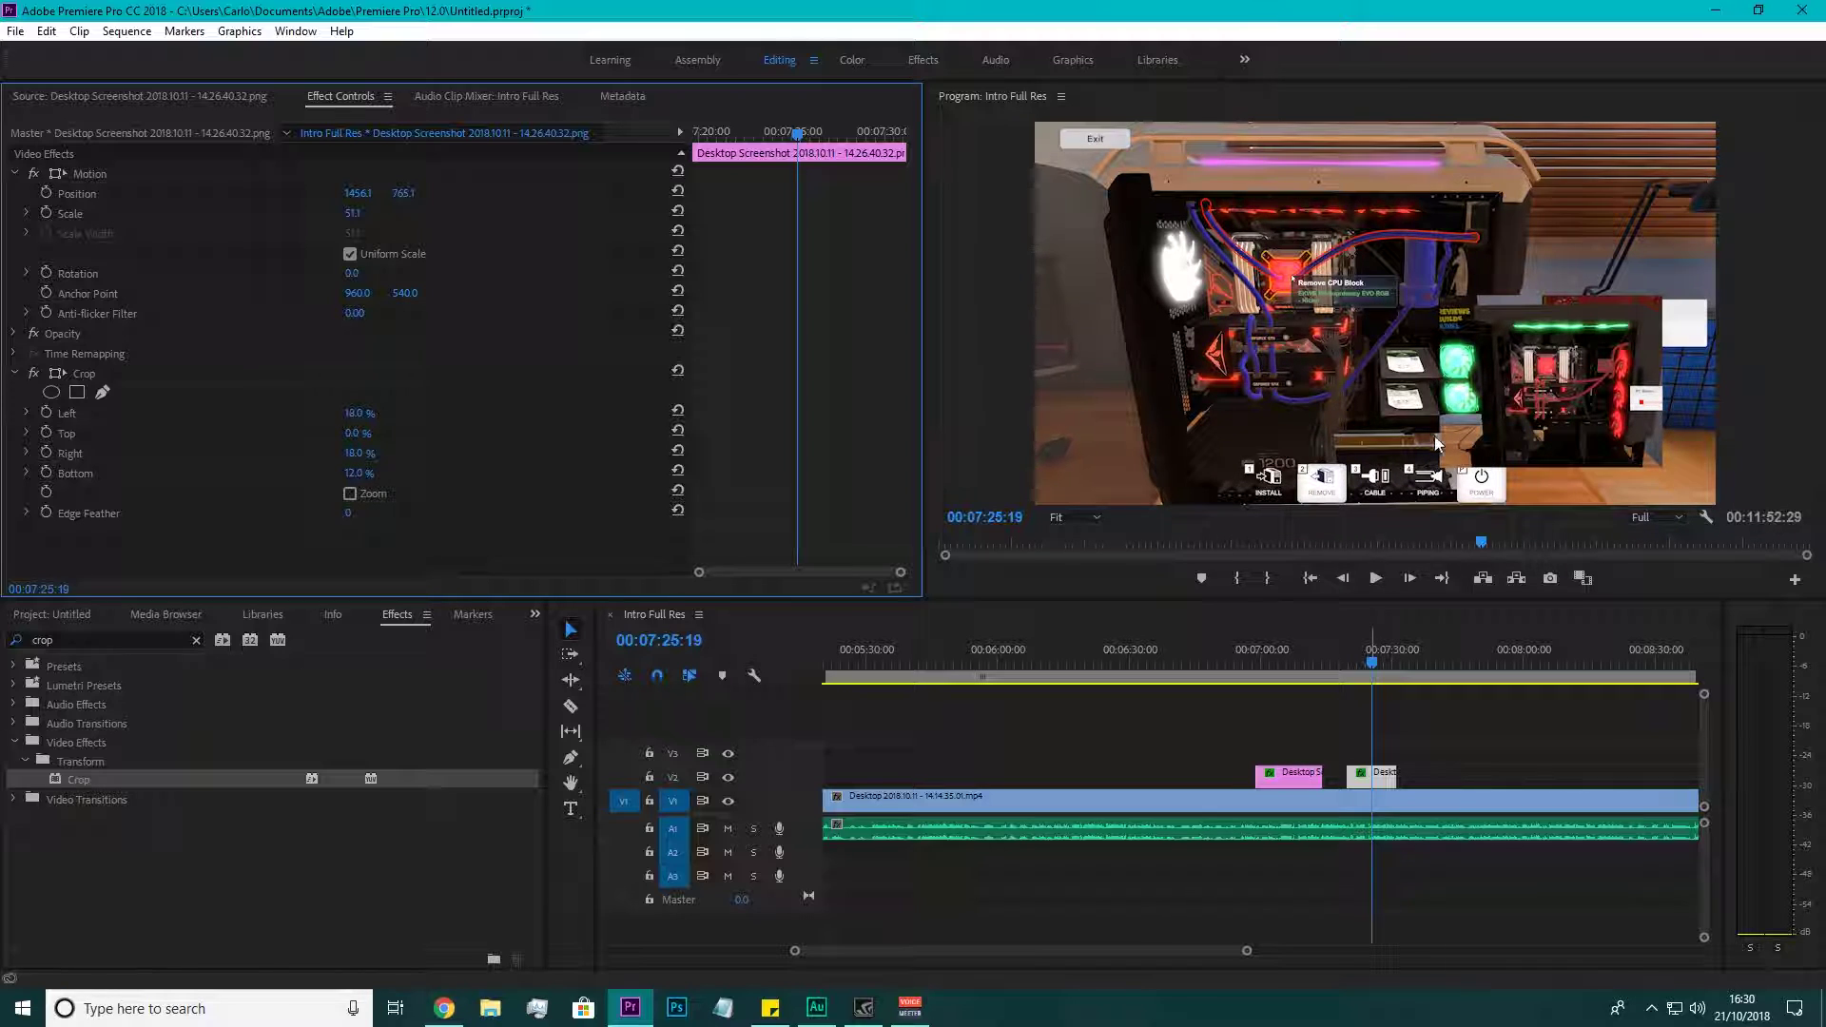
left_click(1514, 390)
left_click_drag(1725, 287, 1795, 295)
Move the second screenshot overlay higher and further left over the gameplay.
left_click_drag(1613, 324, 1642, 345)
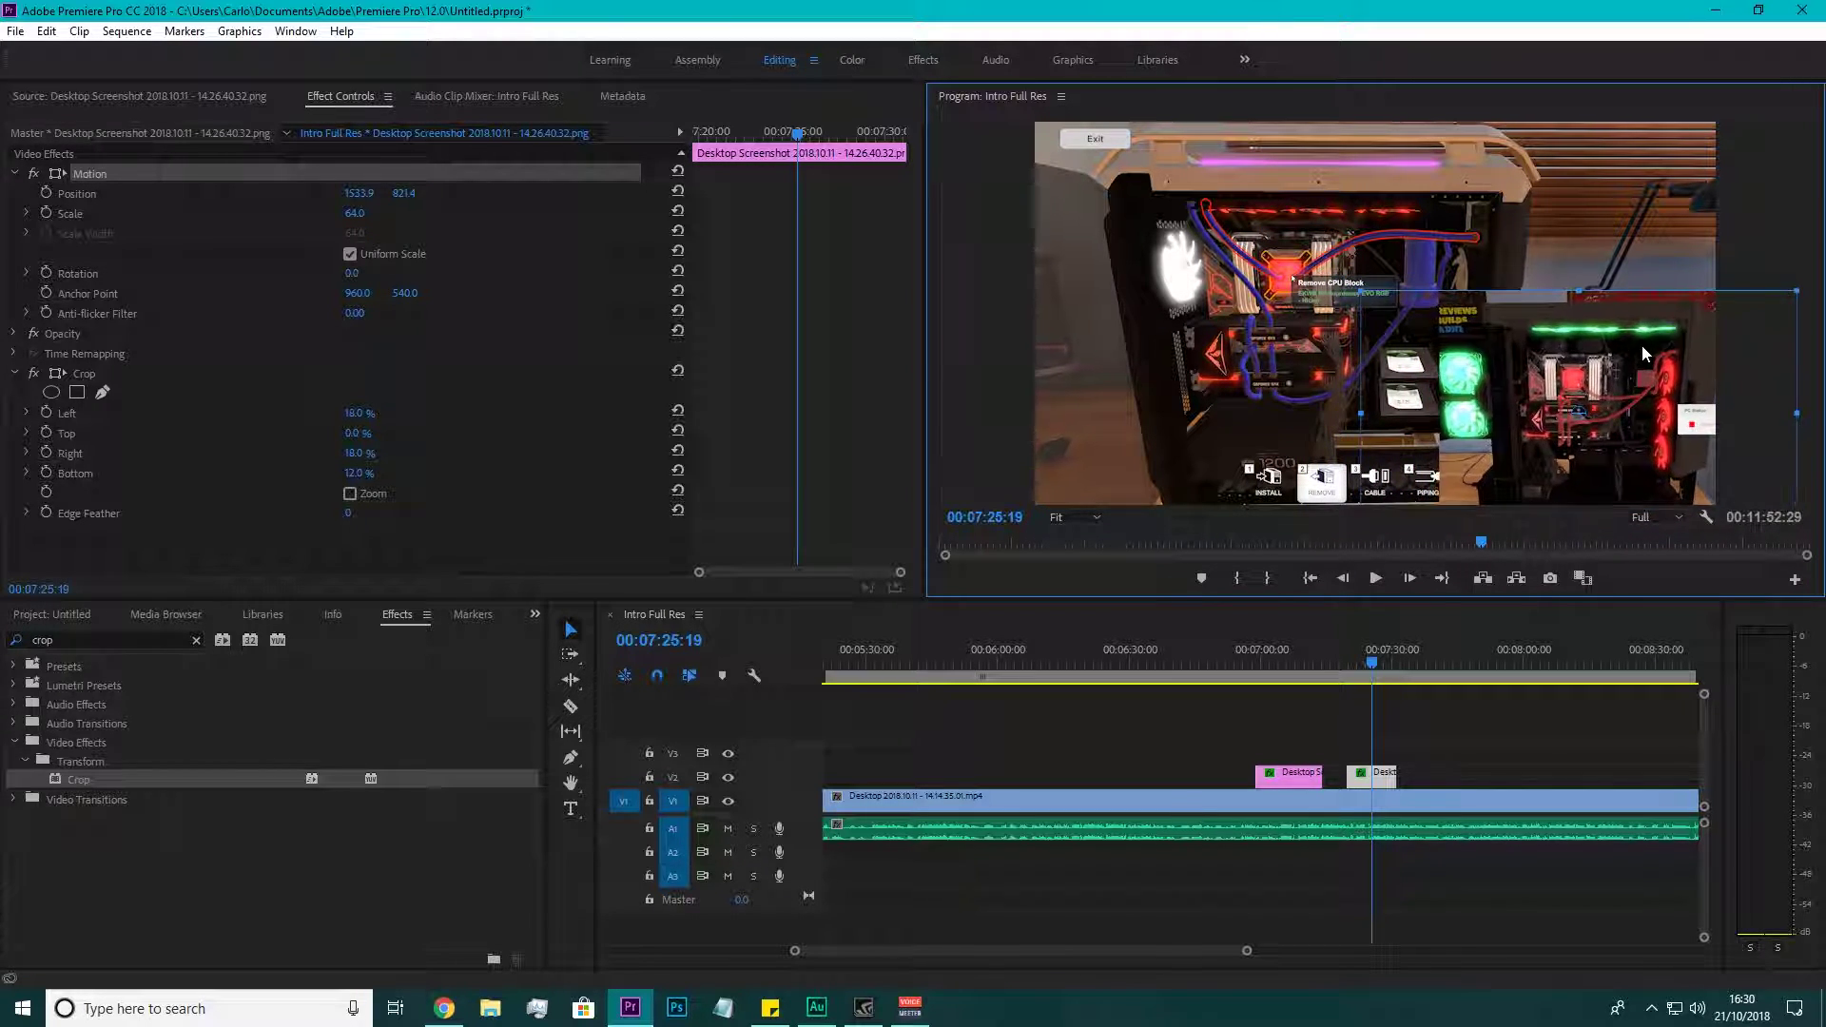
left_click(1251, 652)
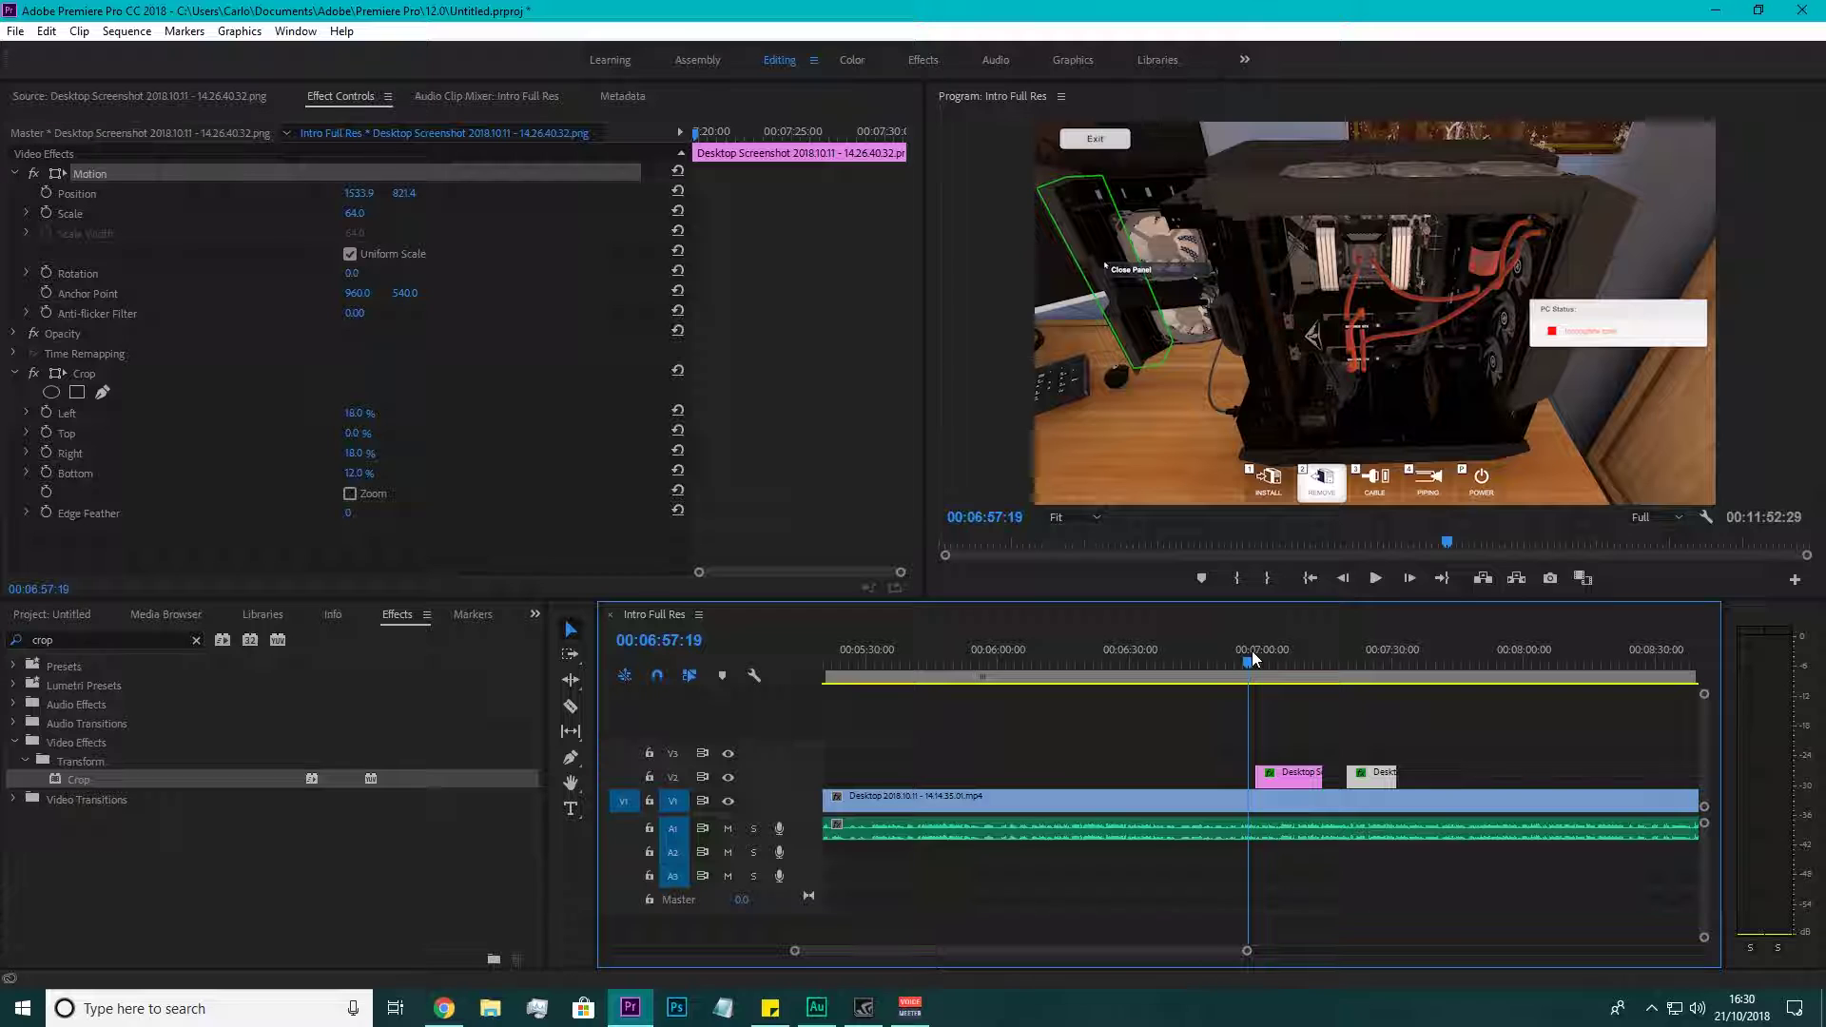
left_click(1281, 660)
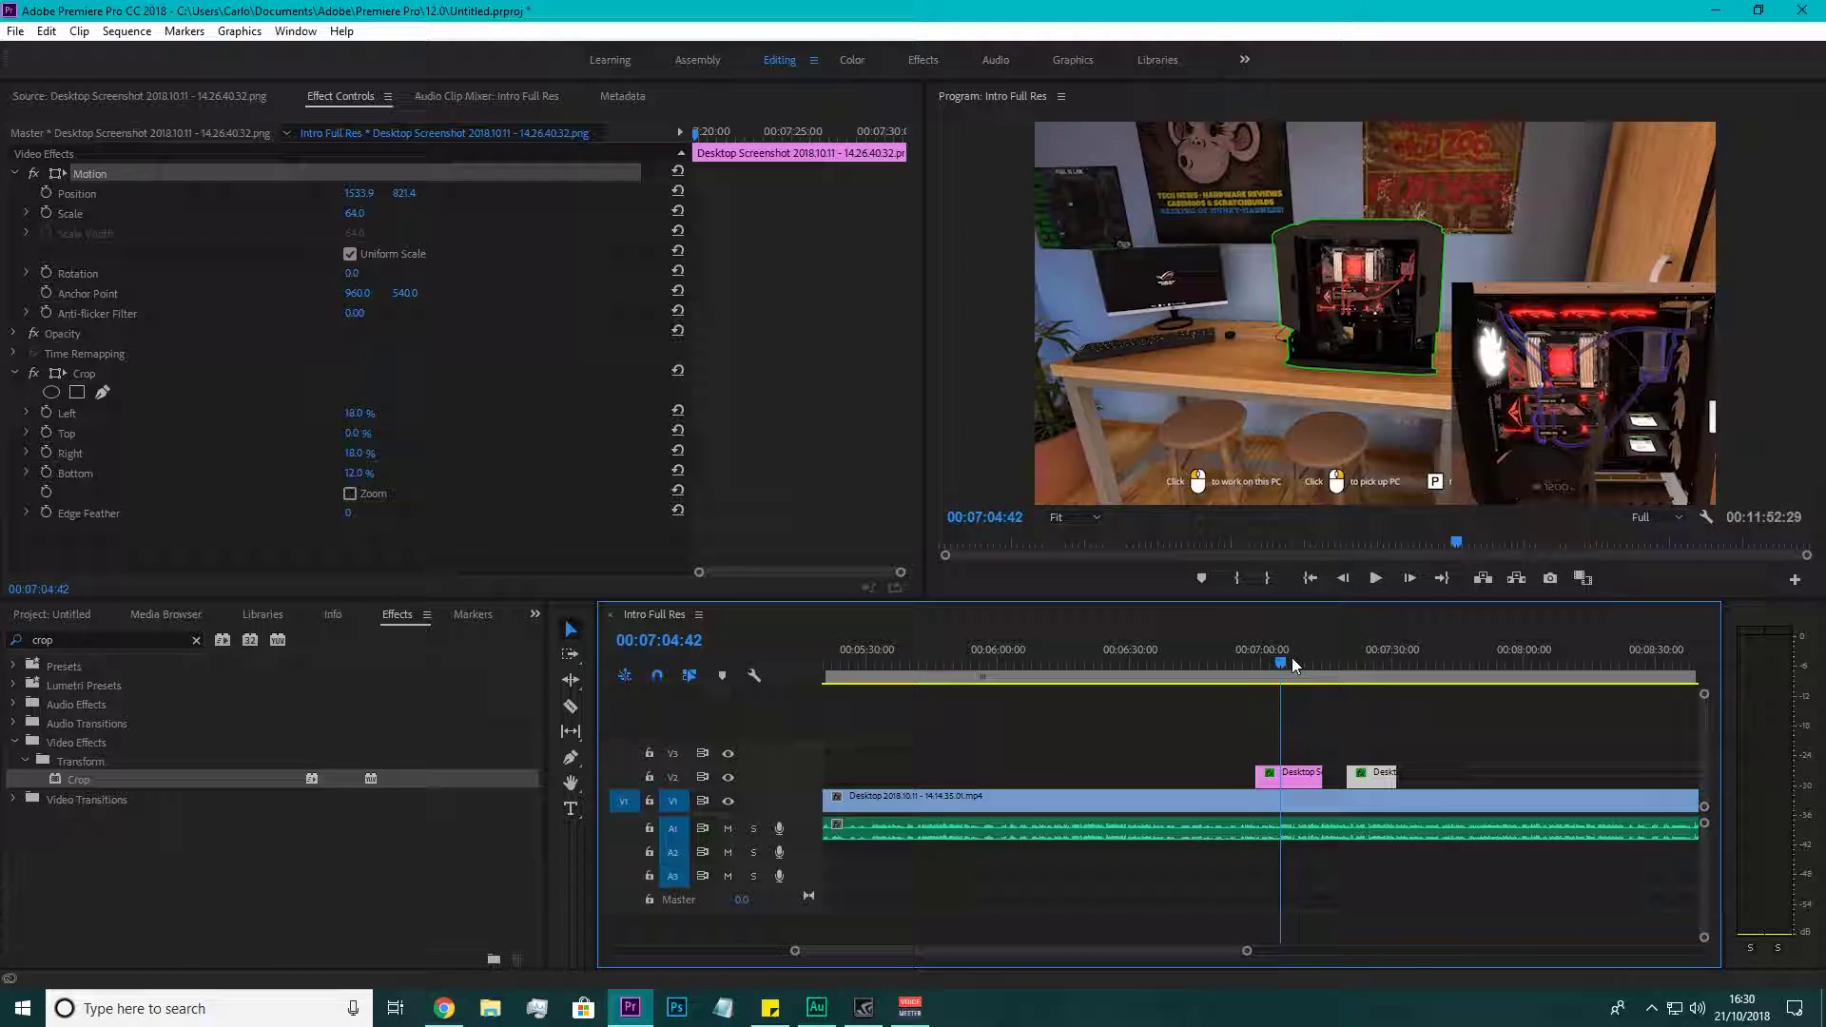
left_click(1371, 670)
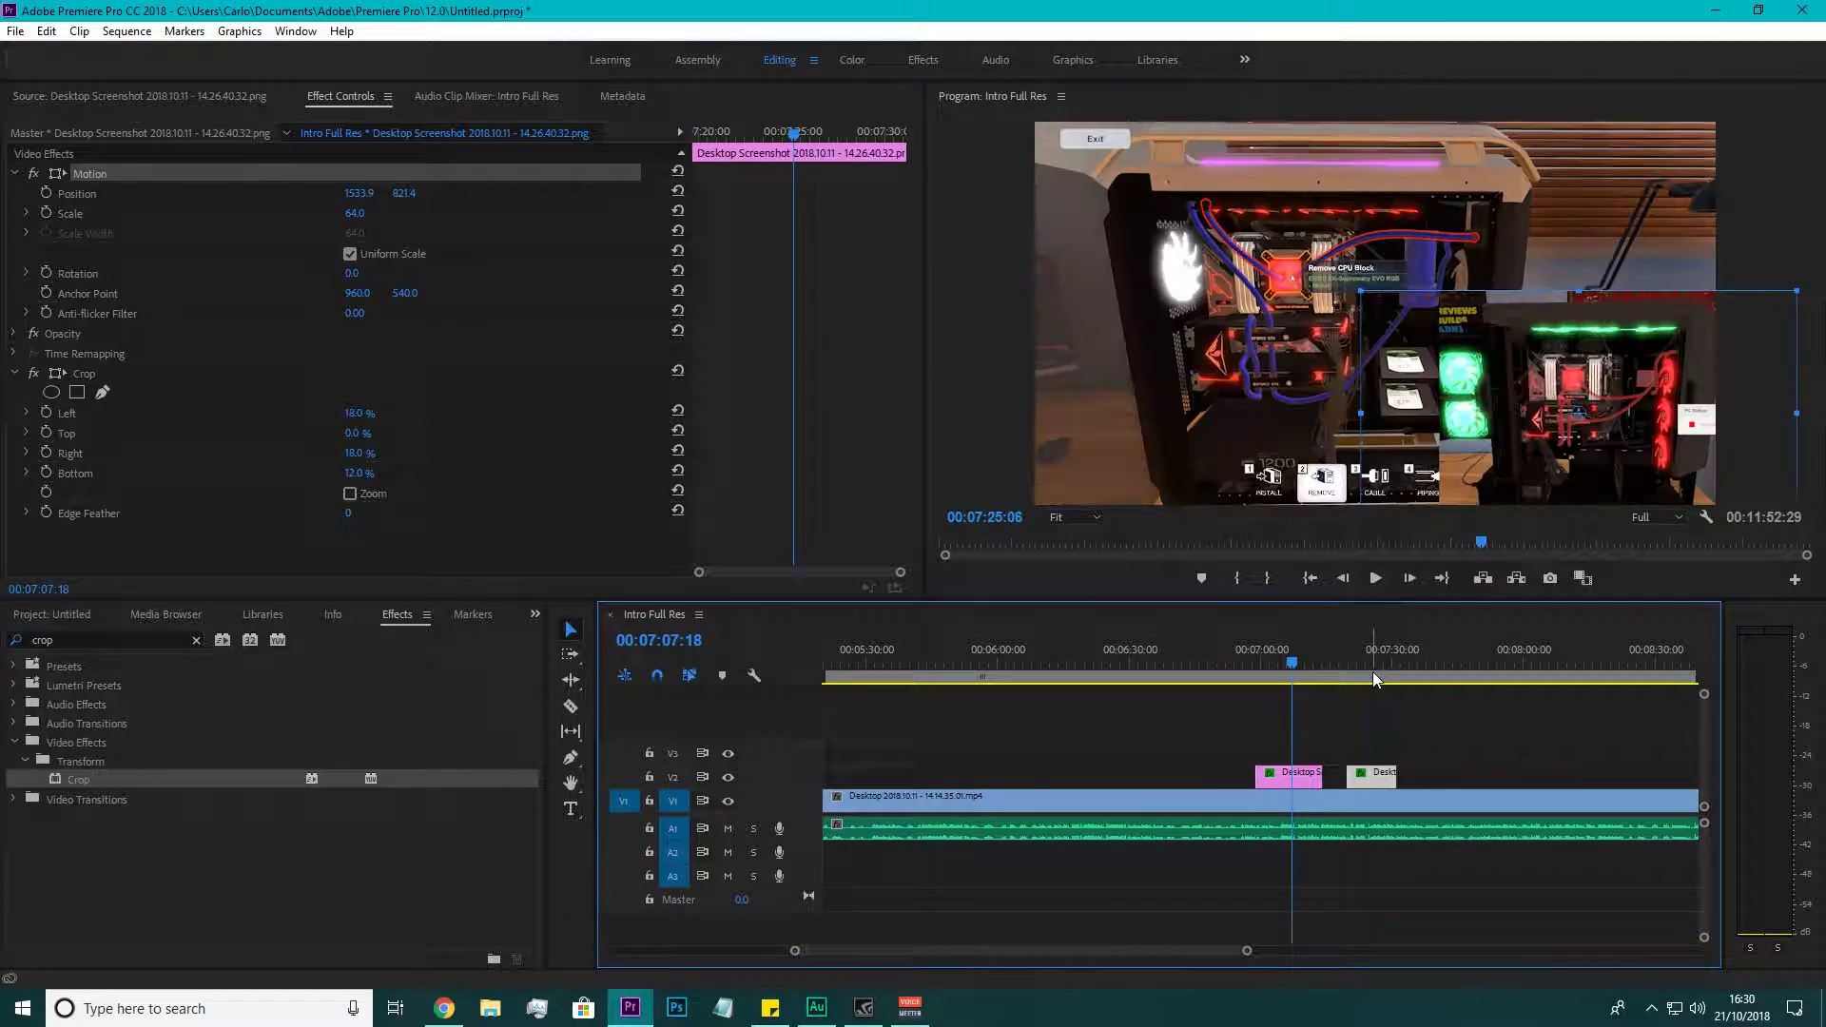
left_click_drag(1599, 382, 1466, 304)
Play the sequence from 07:03:24 to preview both overlays, then return to 07:05:47.
left_click(1277, 664)
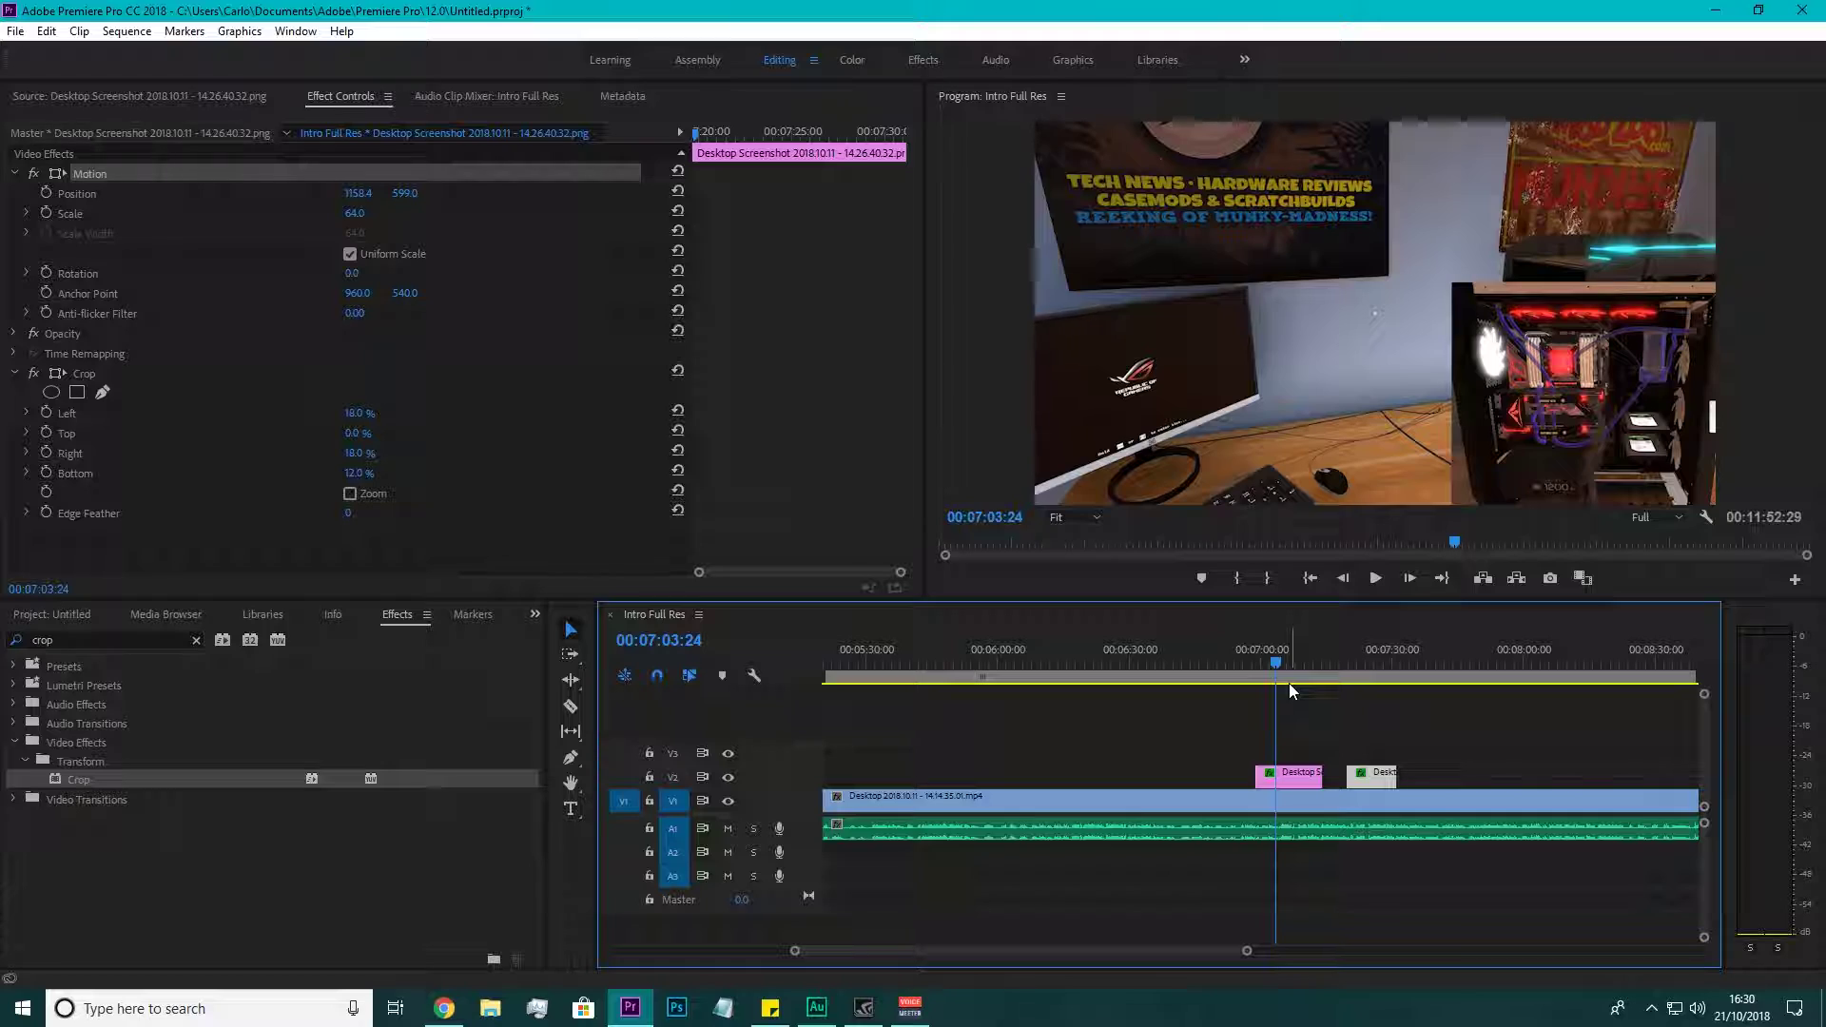
key("space")
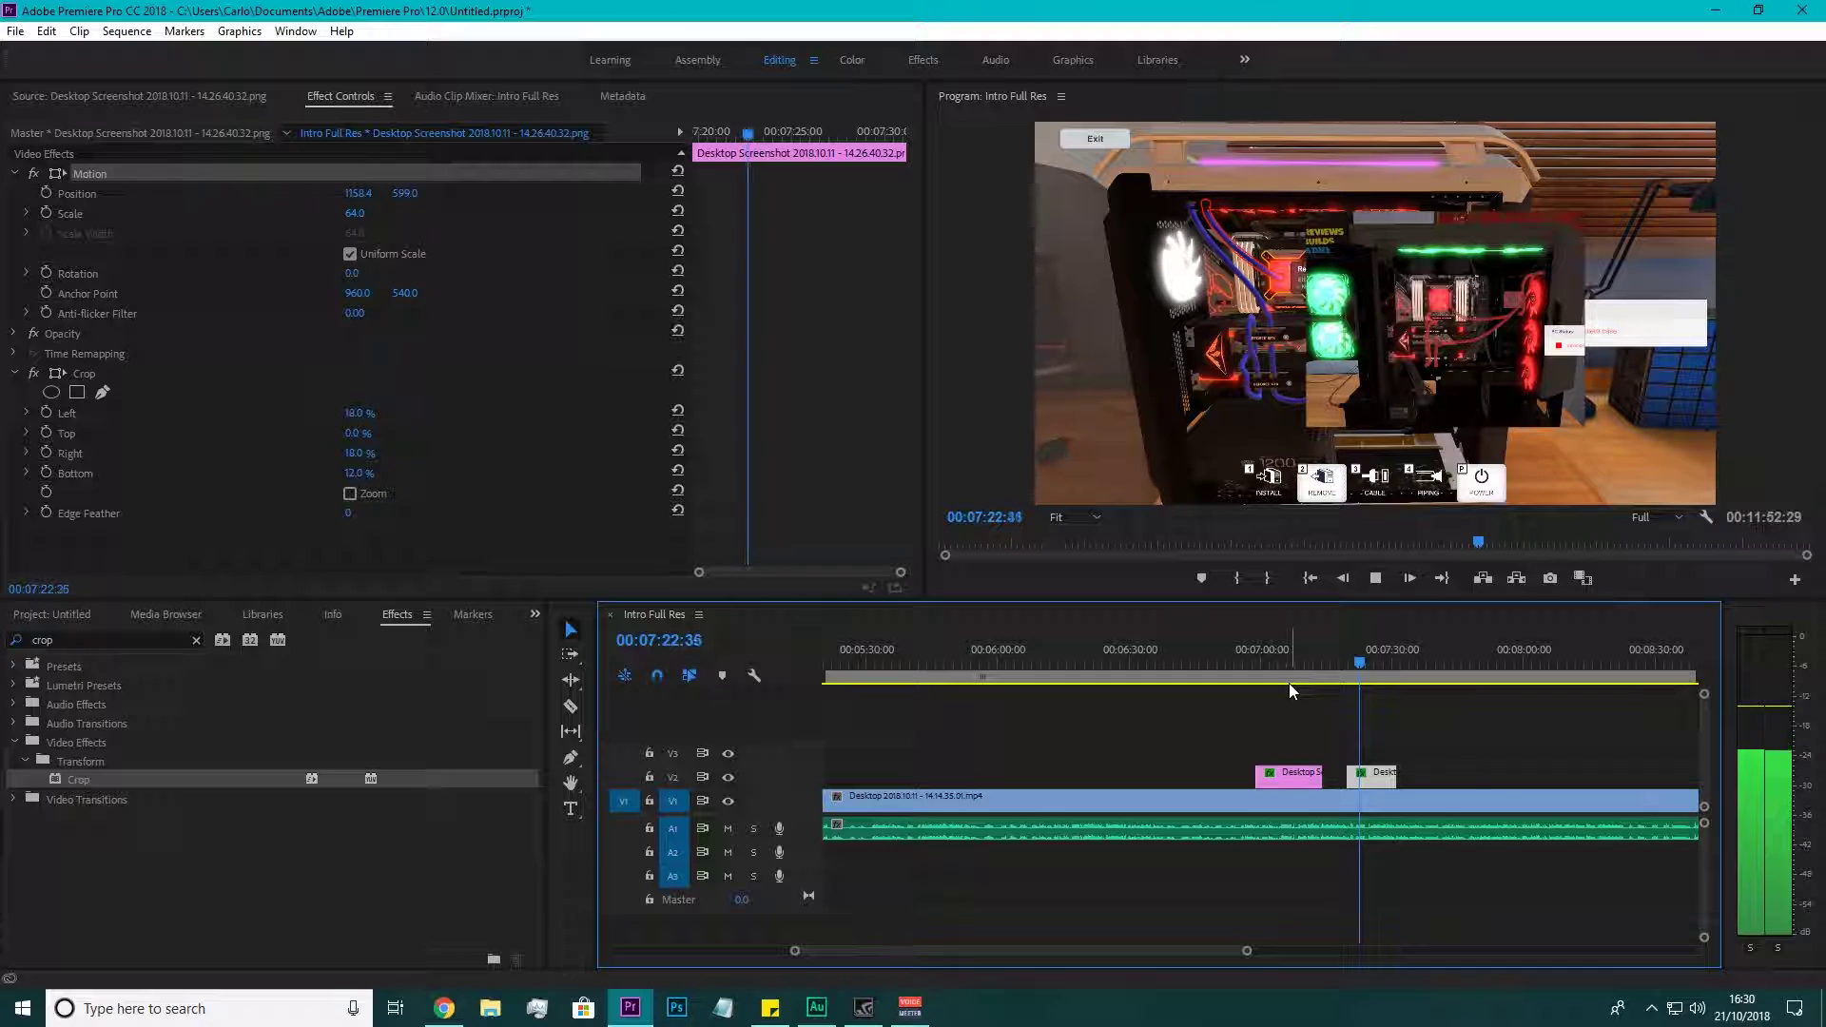
key("space")
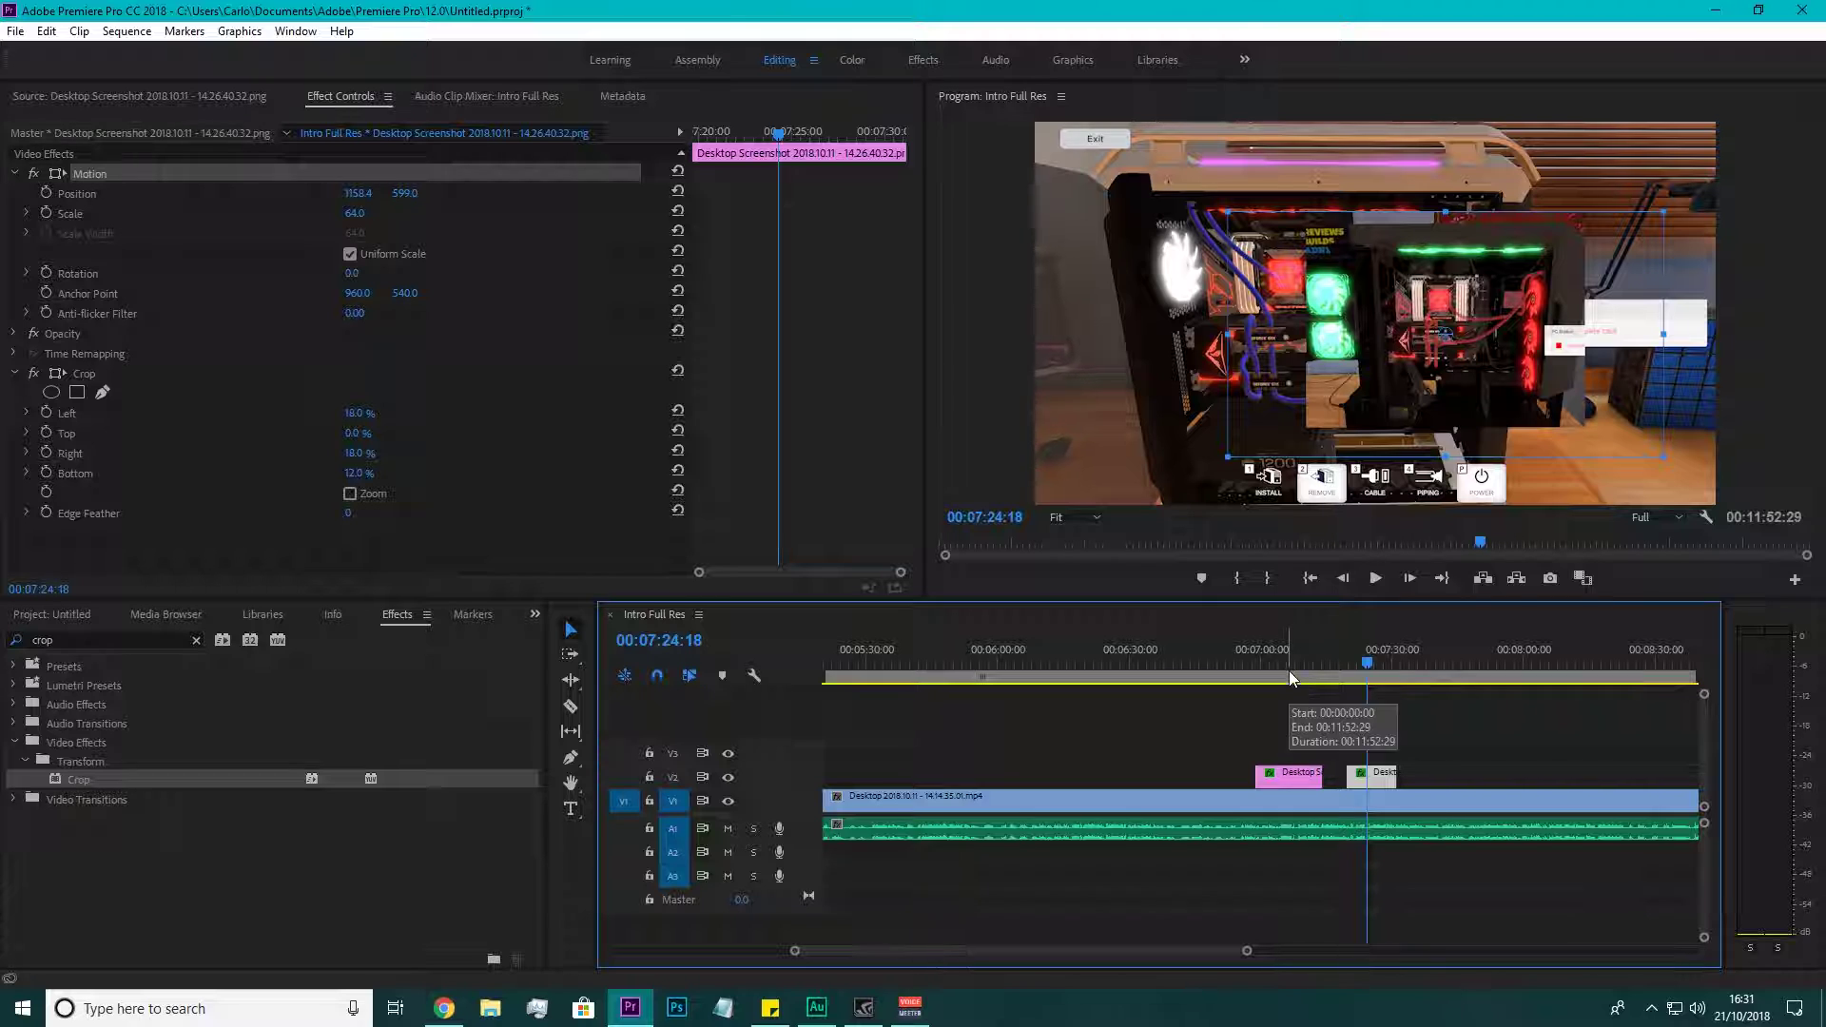
left_click(1287, 667)
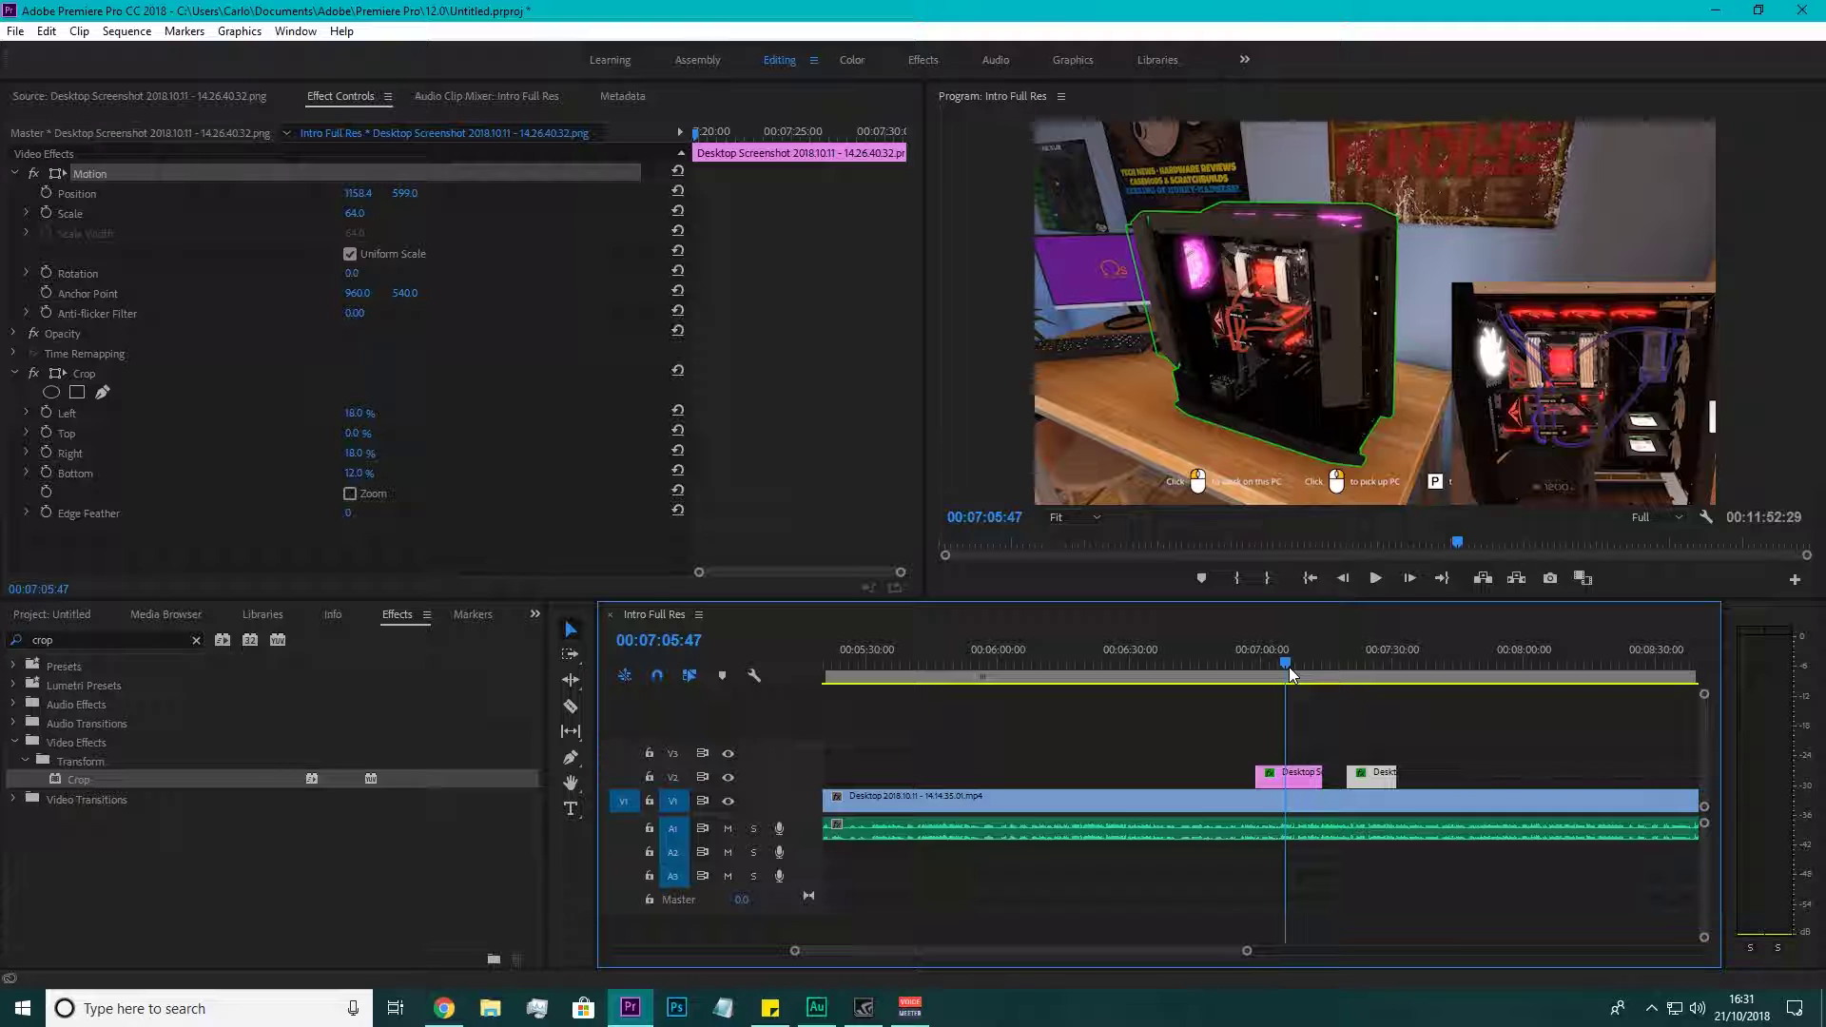
Shift the second screenshot overlay right and down at 07:25:32, then deselect it.
left_click(1374, 664)
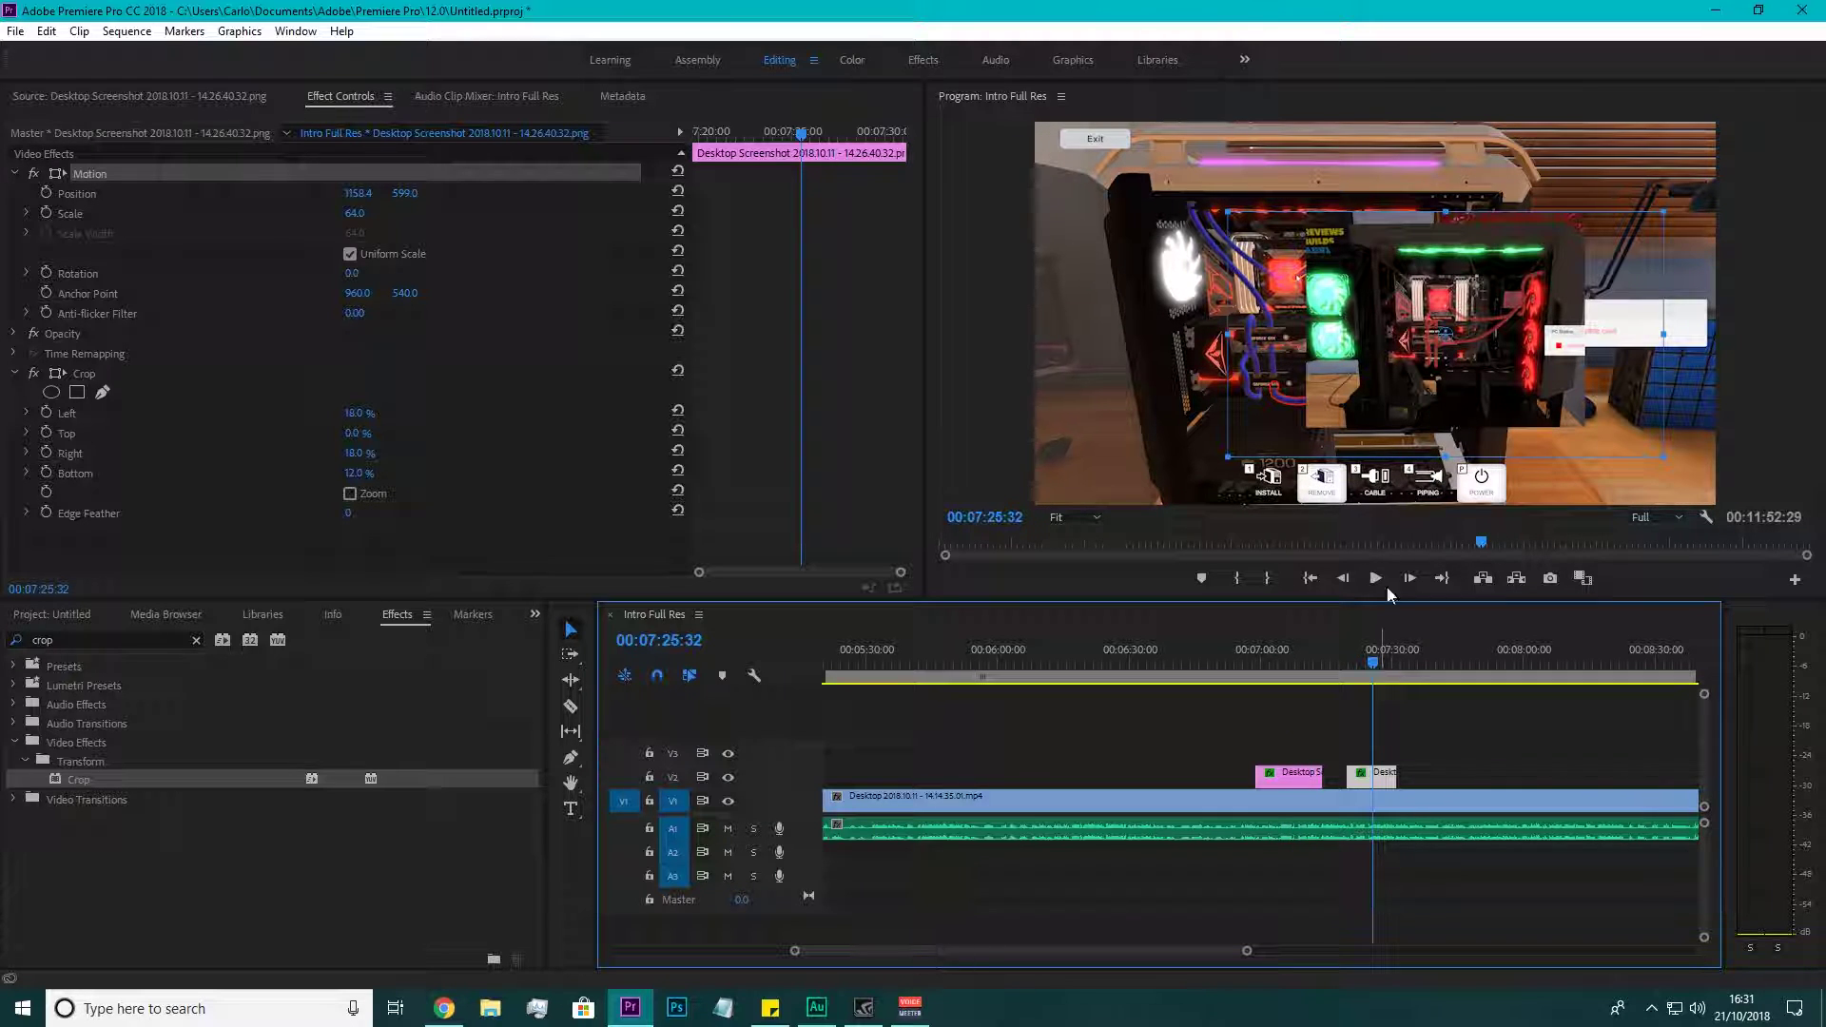
left_click_drag(1365, 393, 1499, 467)
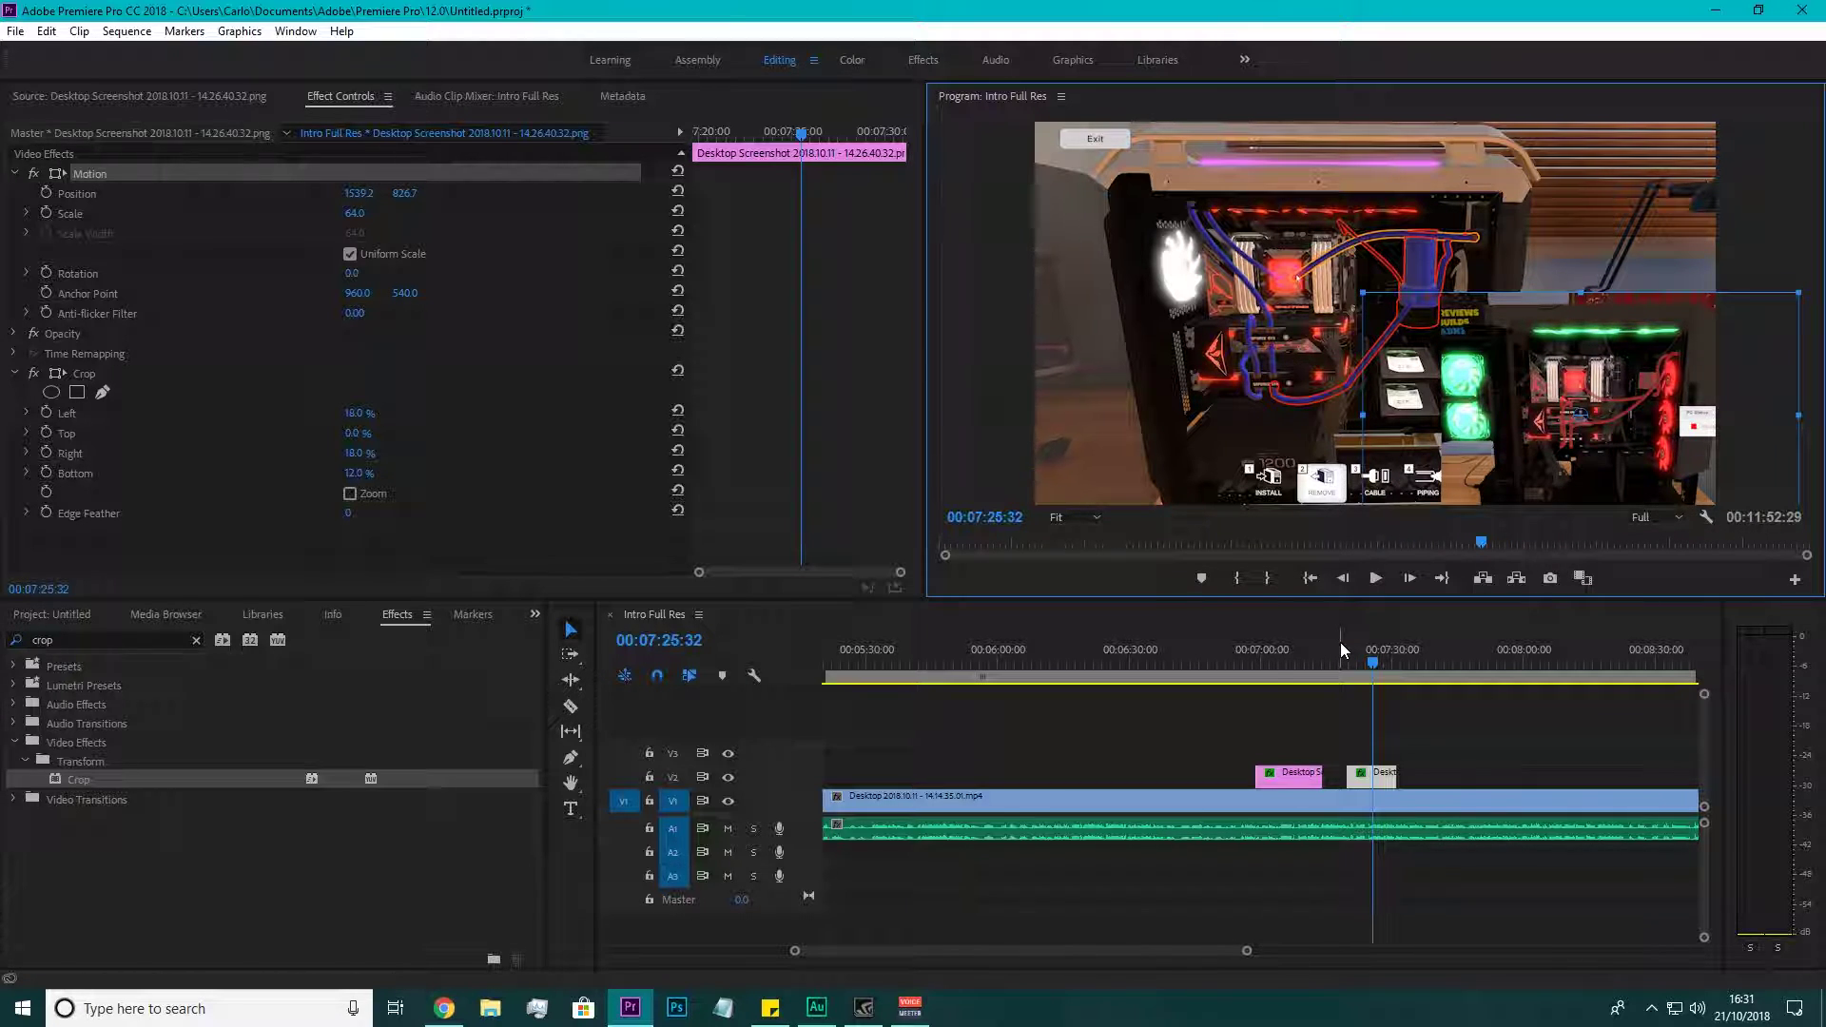
left_click_drag(1344, 660, 1379, 659)
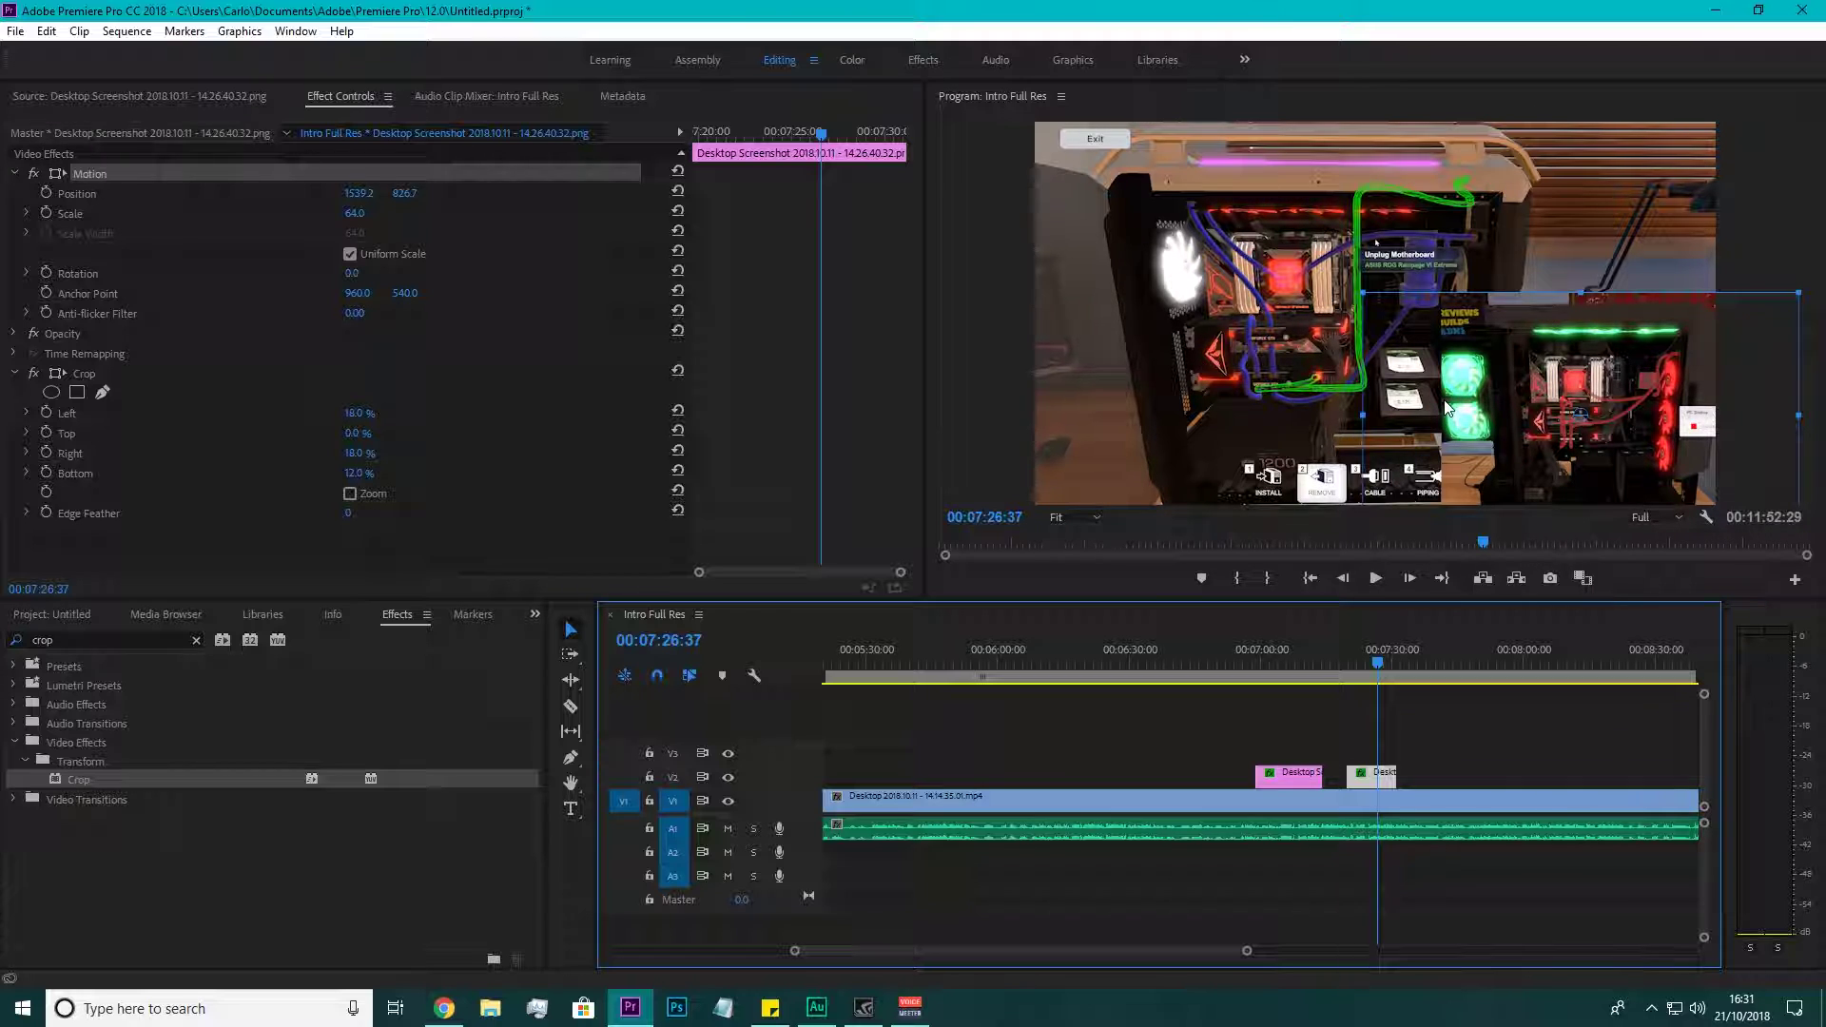
left_click(1434, 754)
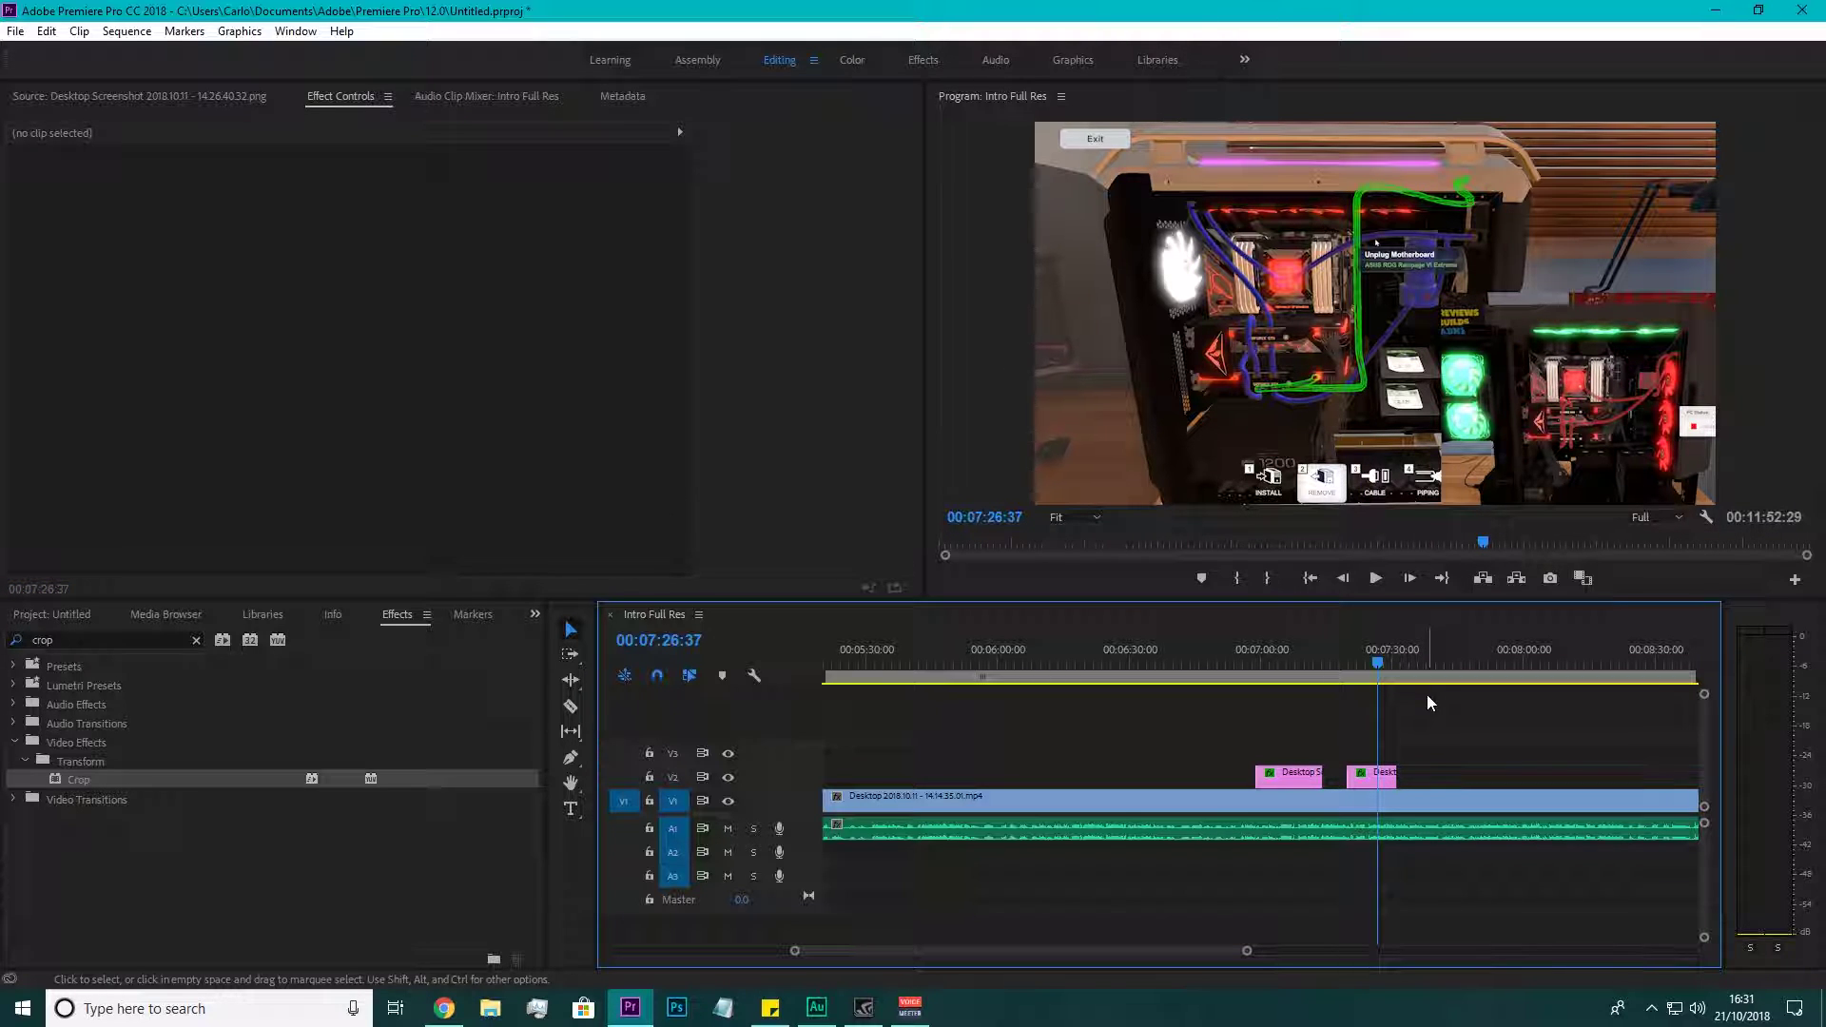
Scrub the playhead to about 00:08:06:37 on the open PC case footage.
left_click_drag(1247, 950, 1490, 950)
left_click(1333, 663)
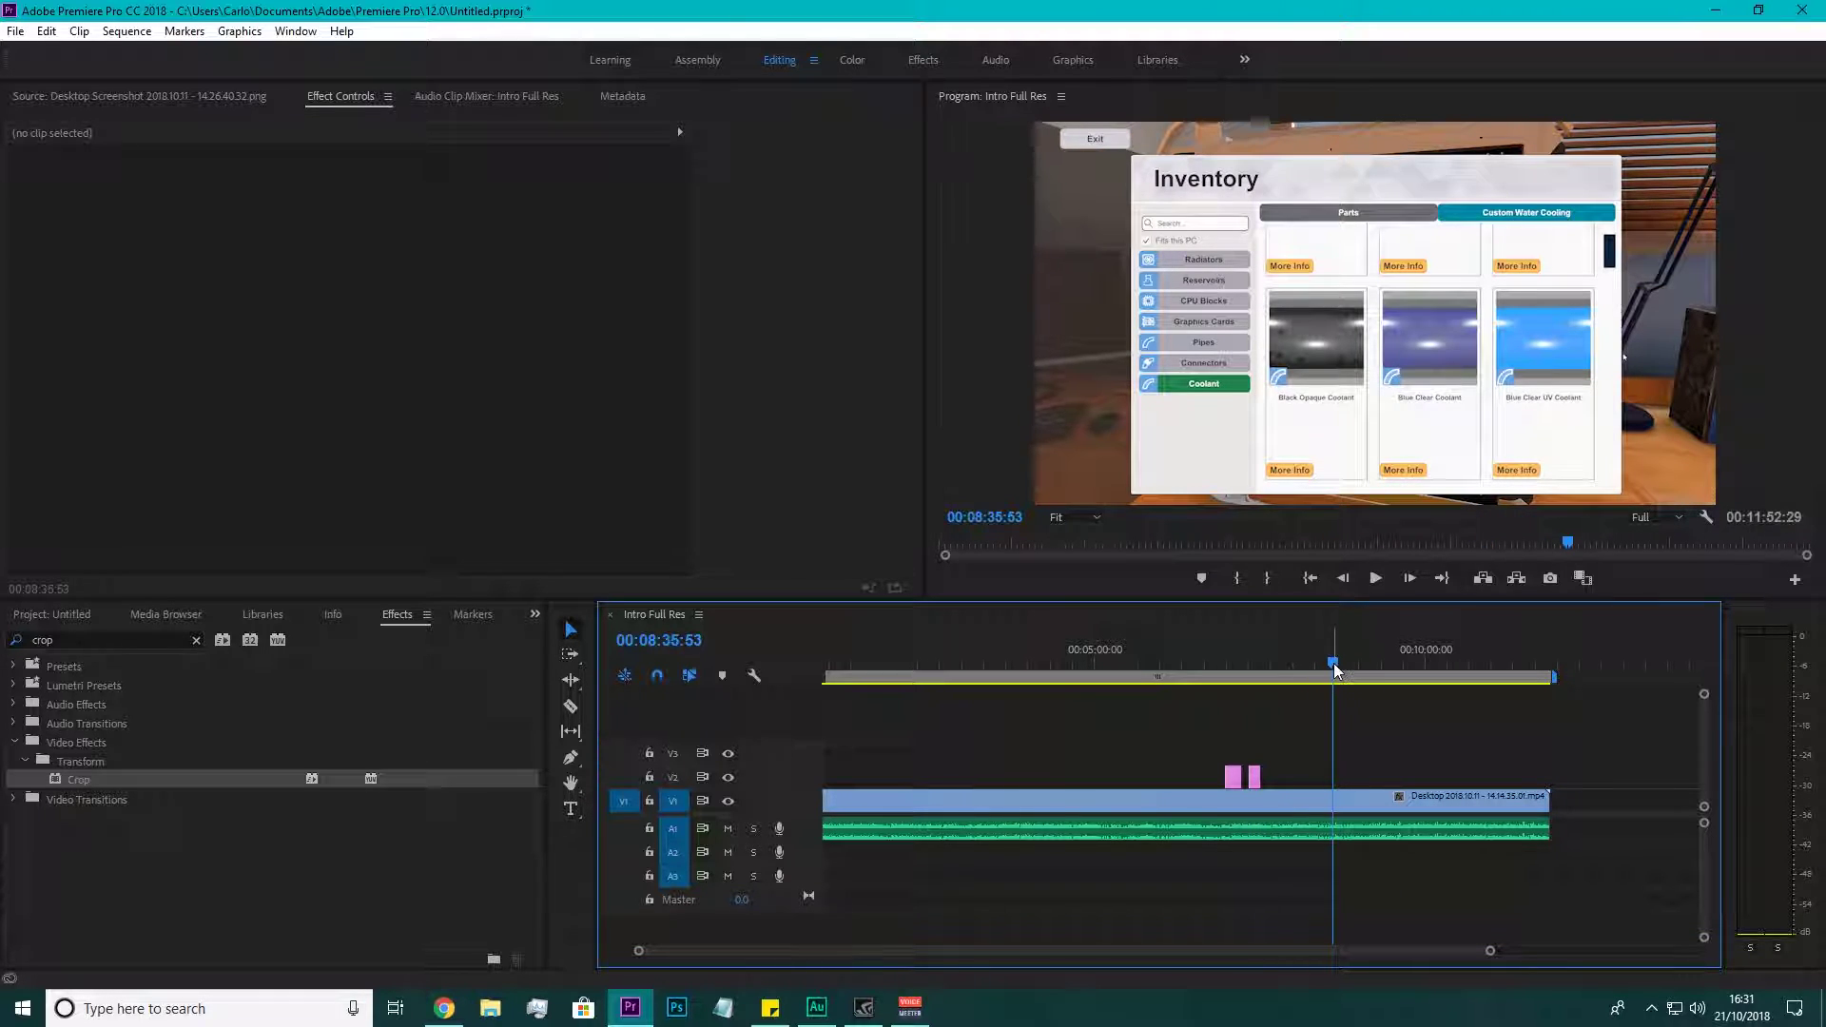
mouse_move(1333, 665)
left_mouse_down()
mouse_move(1282, 666)
mouse_move(1300, 666)
left_mouse_up()
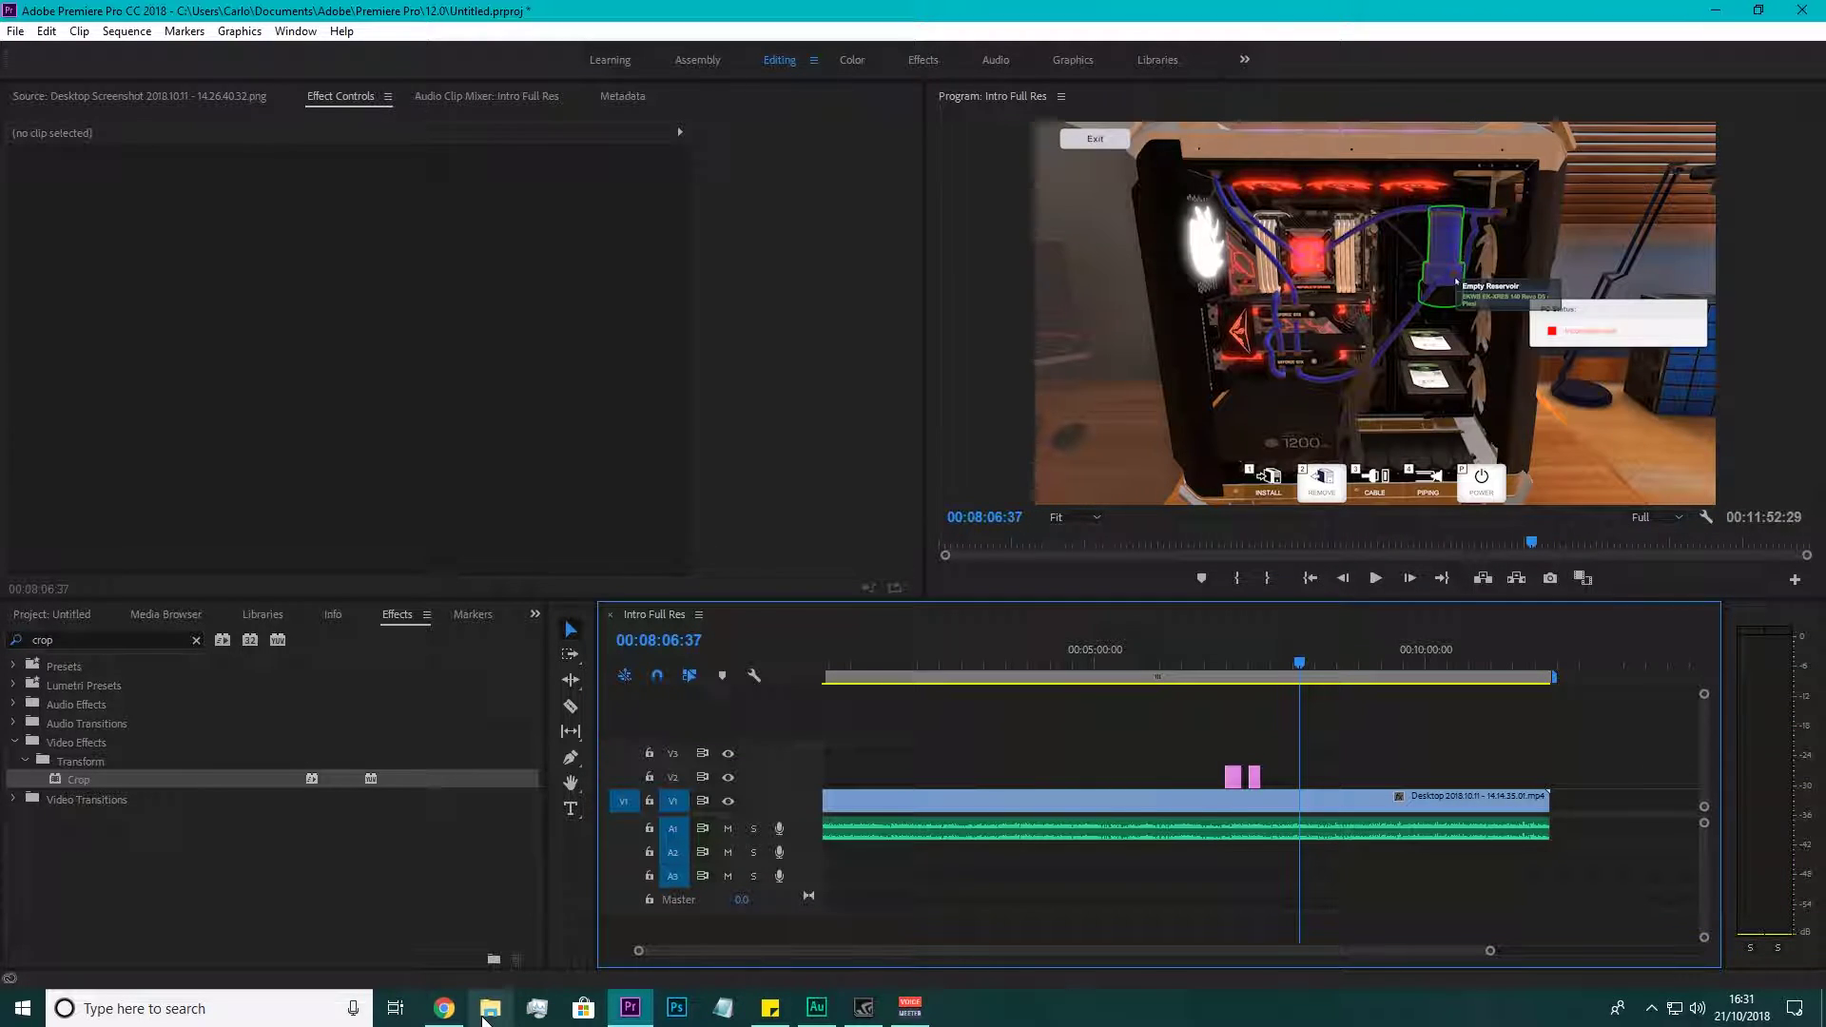
left_click(487, 1012)
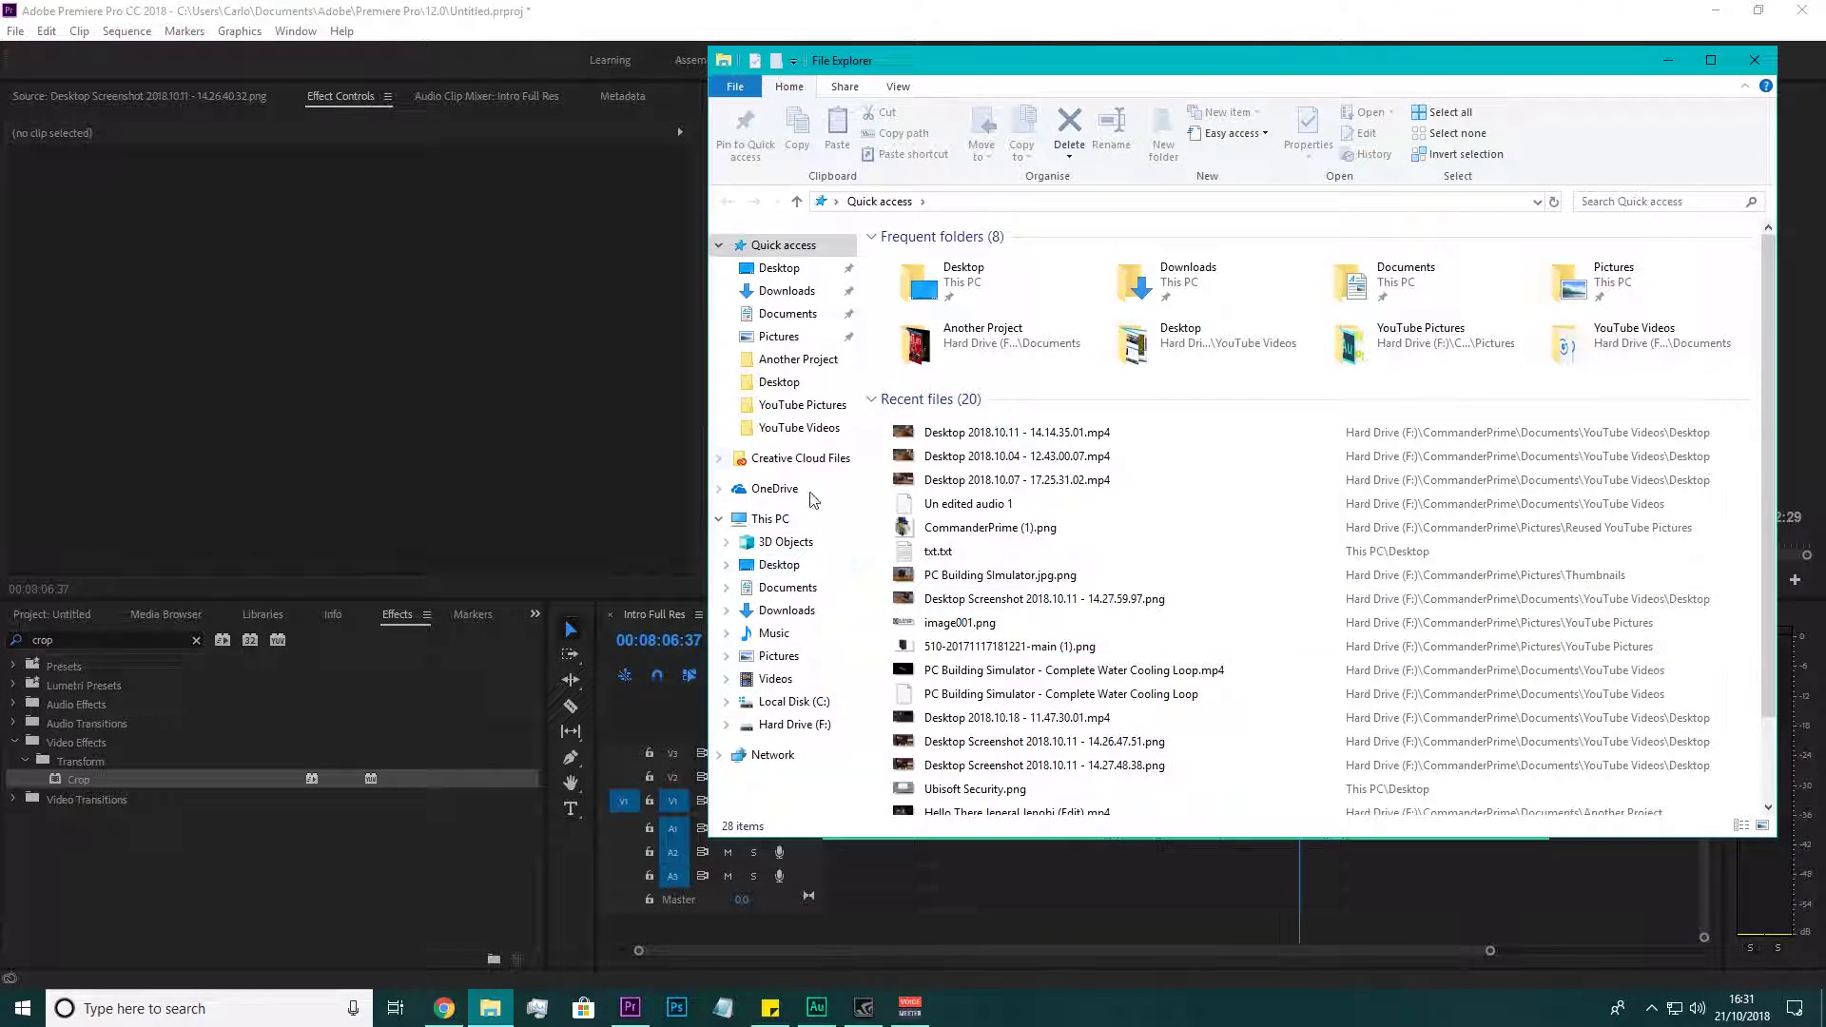
Open the Desktop folder under YouTube Videos to list its 15 recordings and screenshots.
left_click(785, 407)
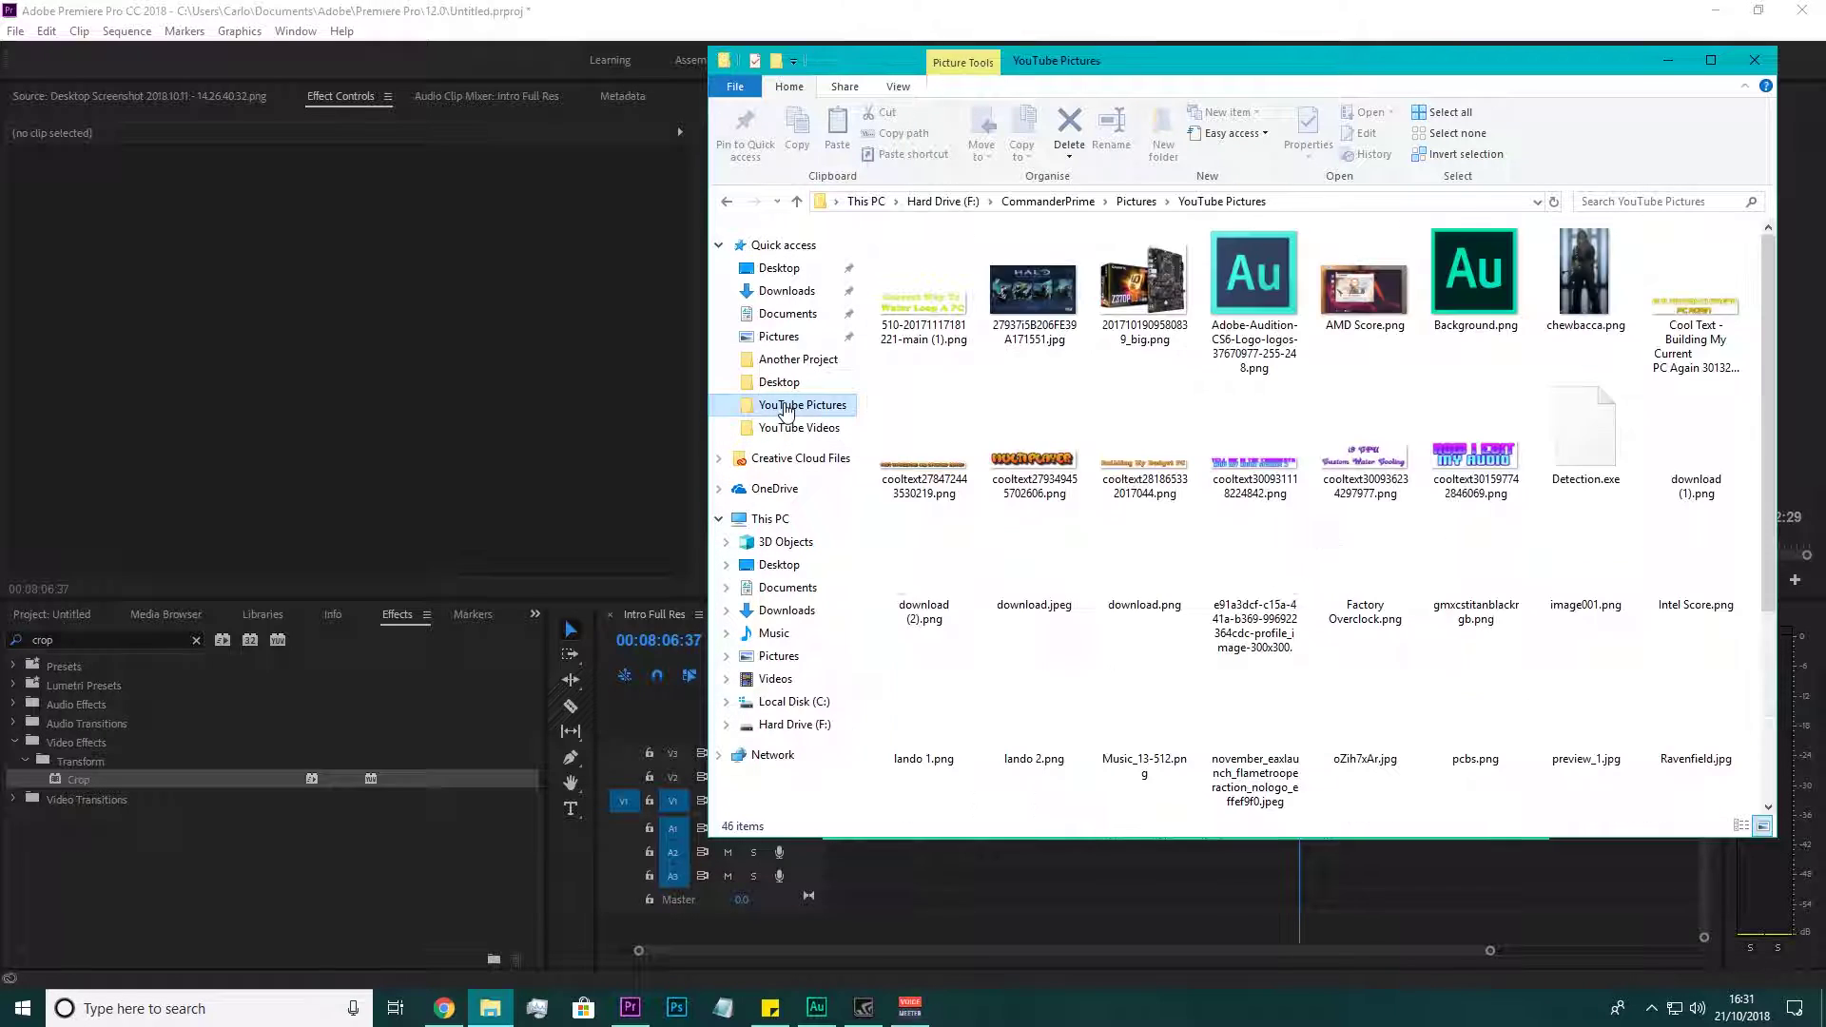
left_click(788, 379)
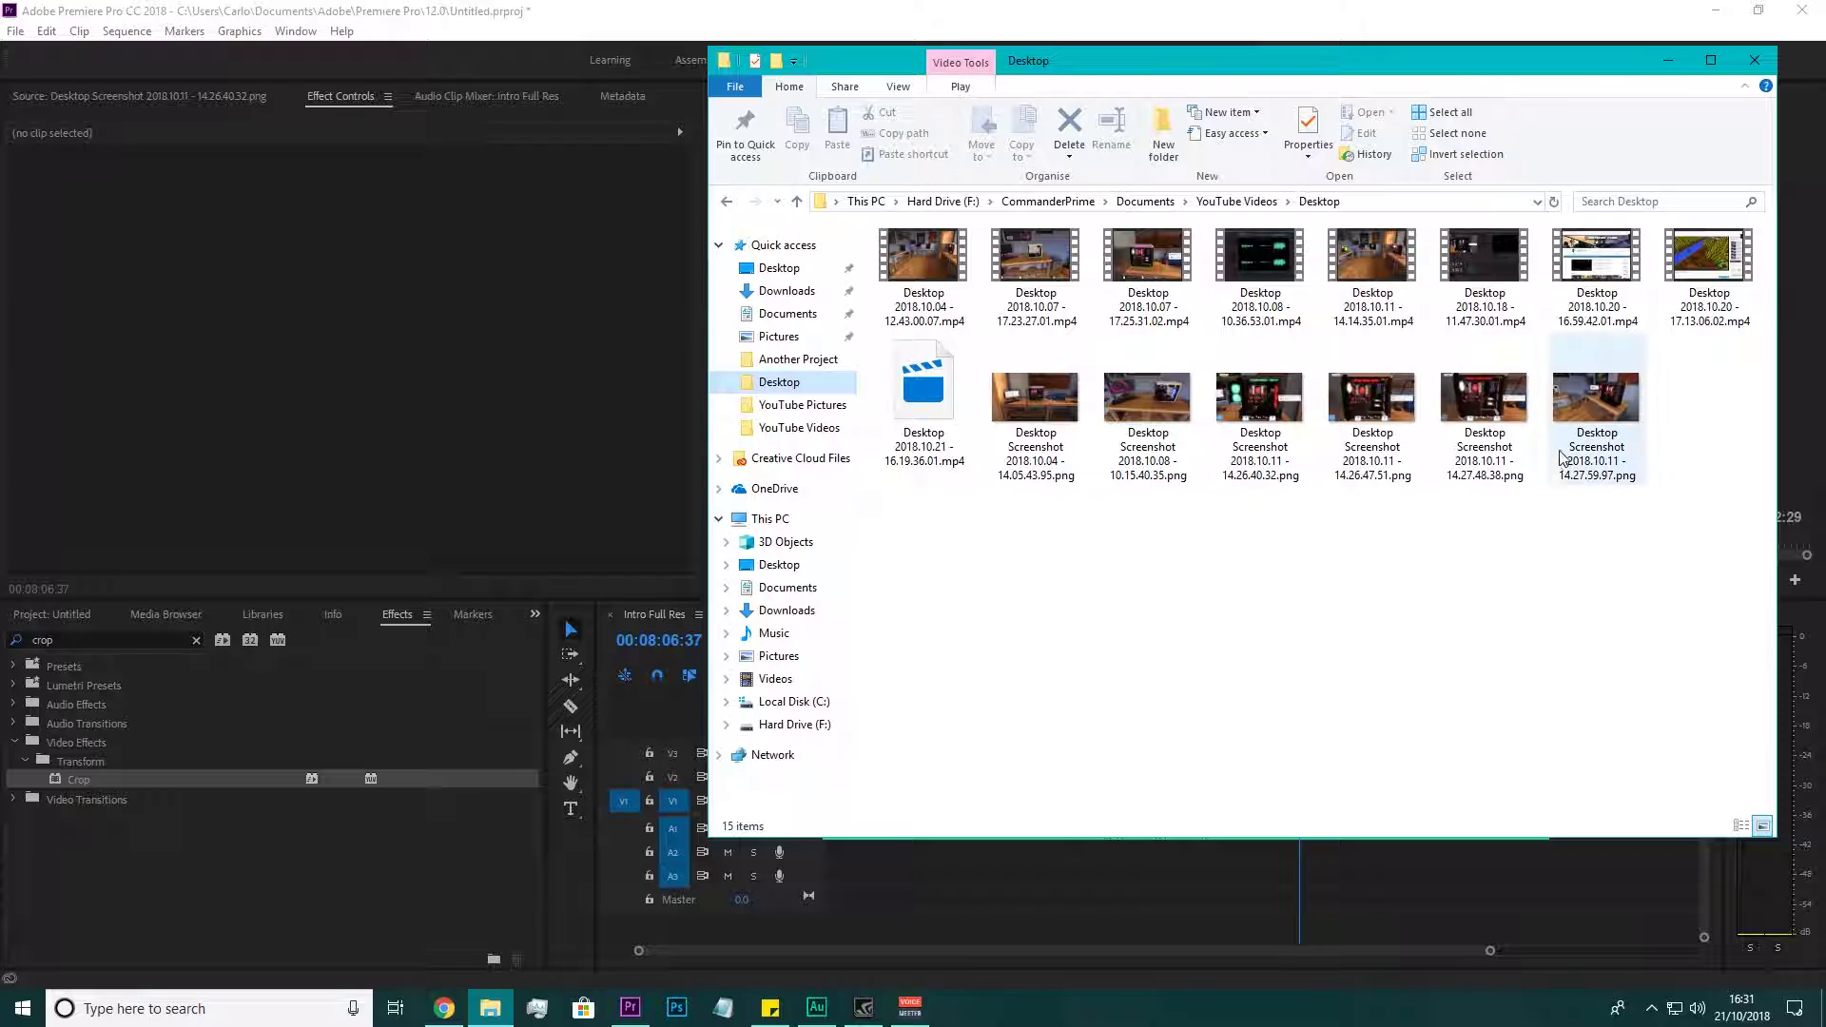
mouse_move(1579, 428)
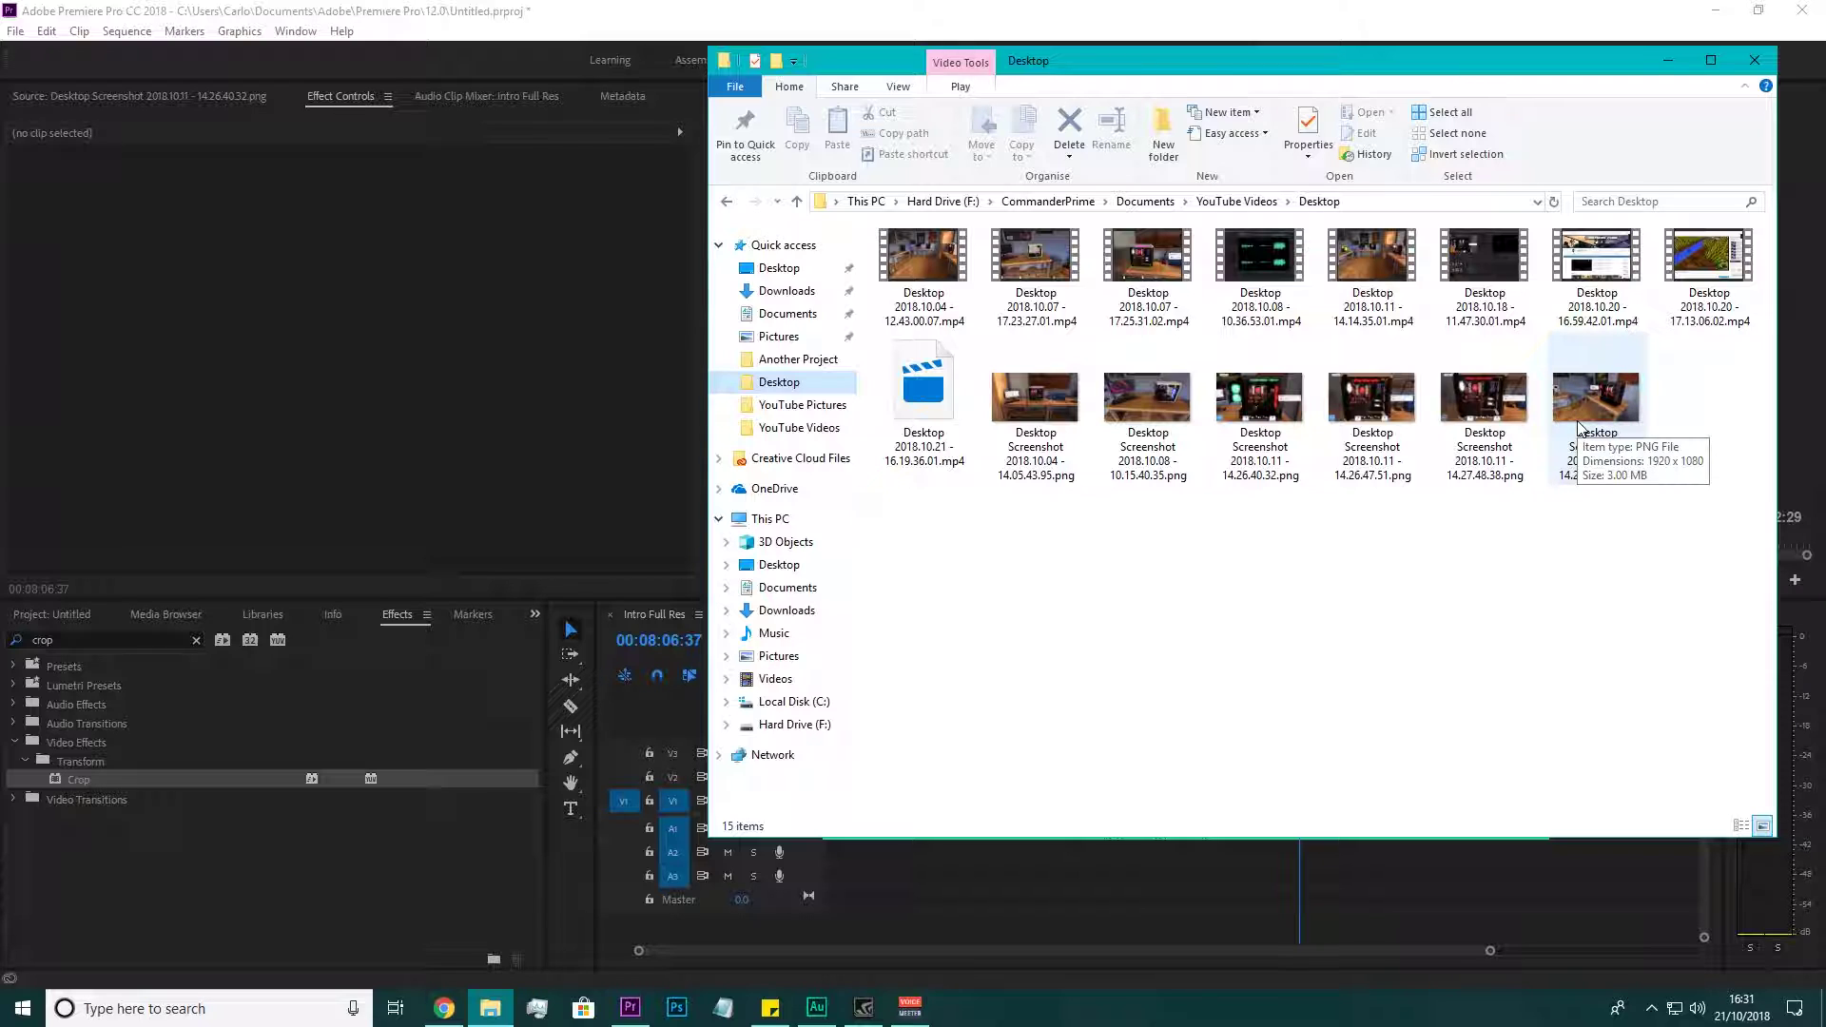
Close File Explorer, return the timeline to the sequence start, and select the gameplay video and audio clips.
left_click(1755, 61)
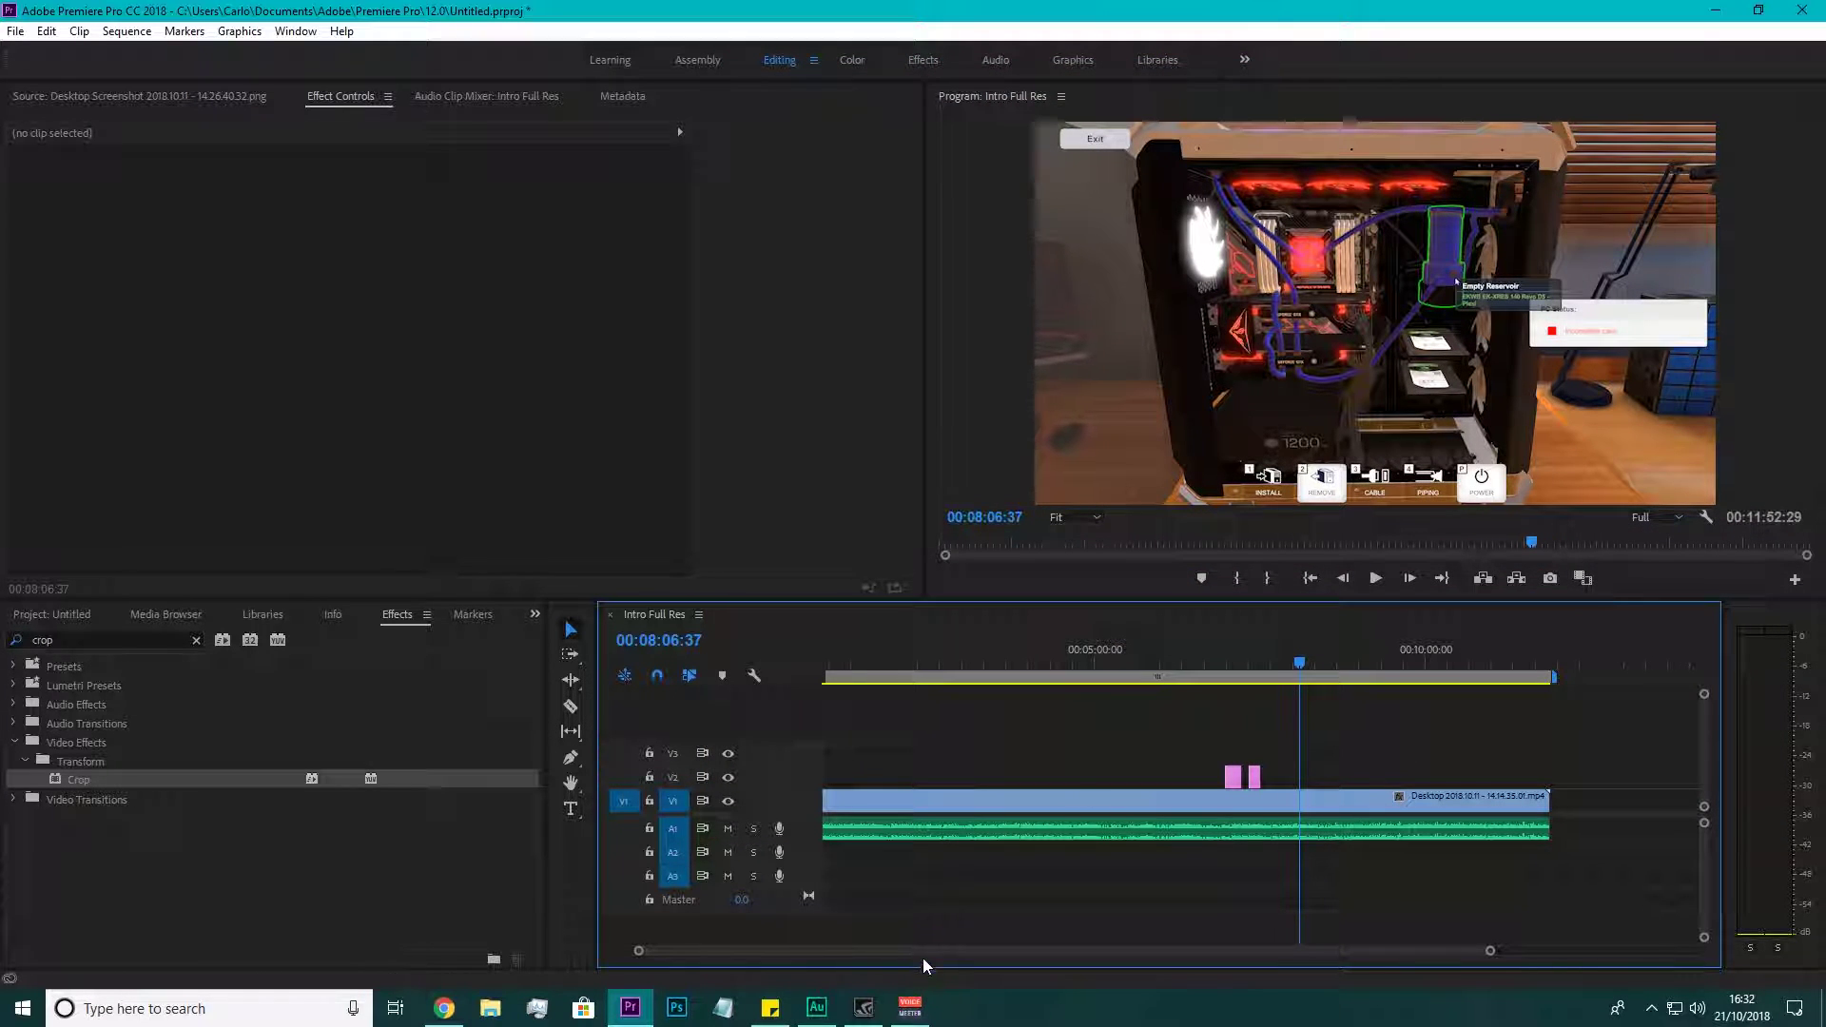
scroll(884, 948, "up", 2)
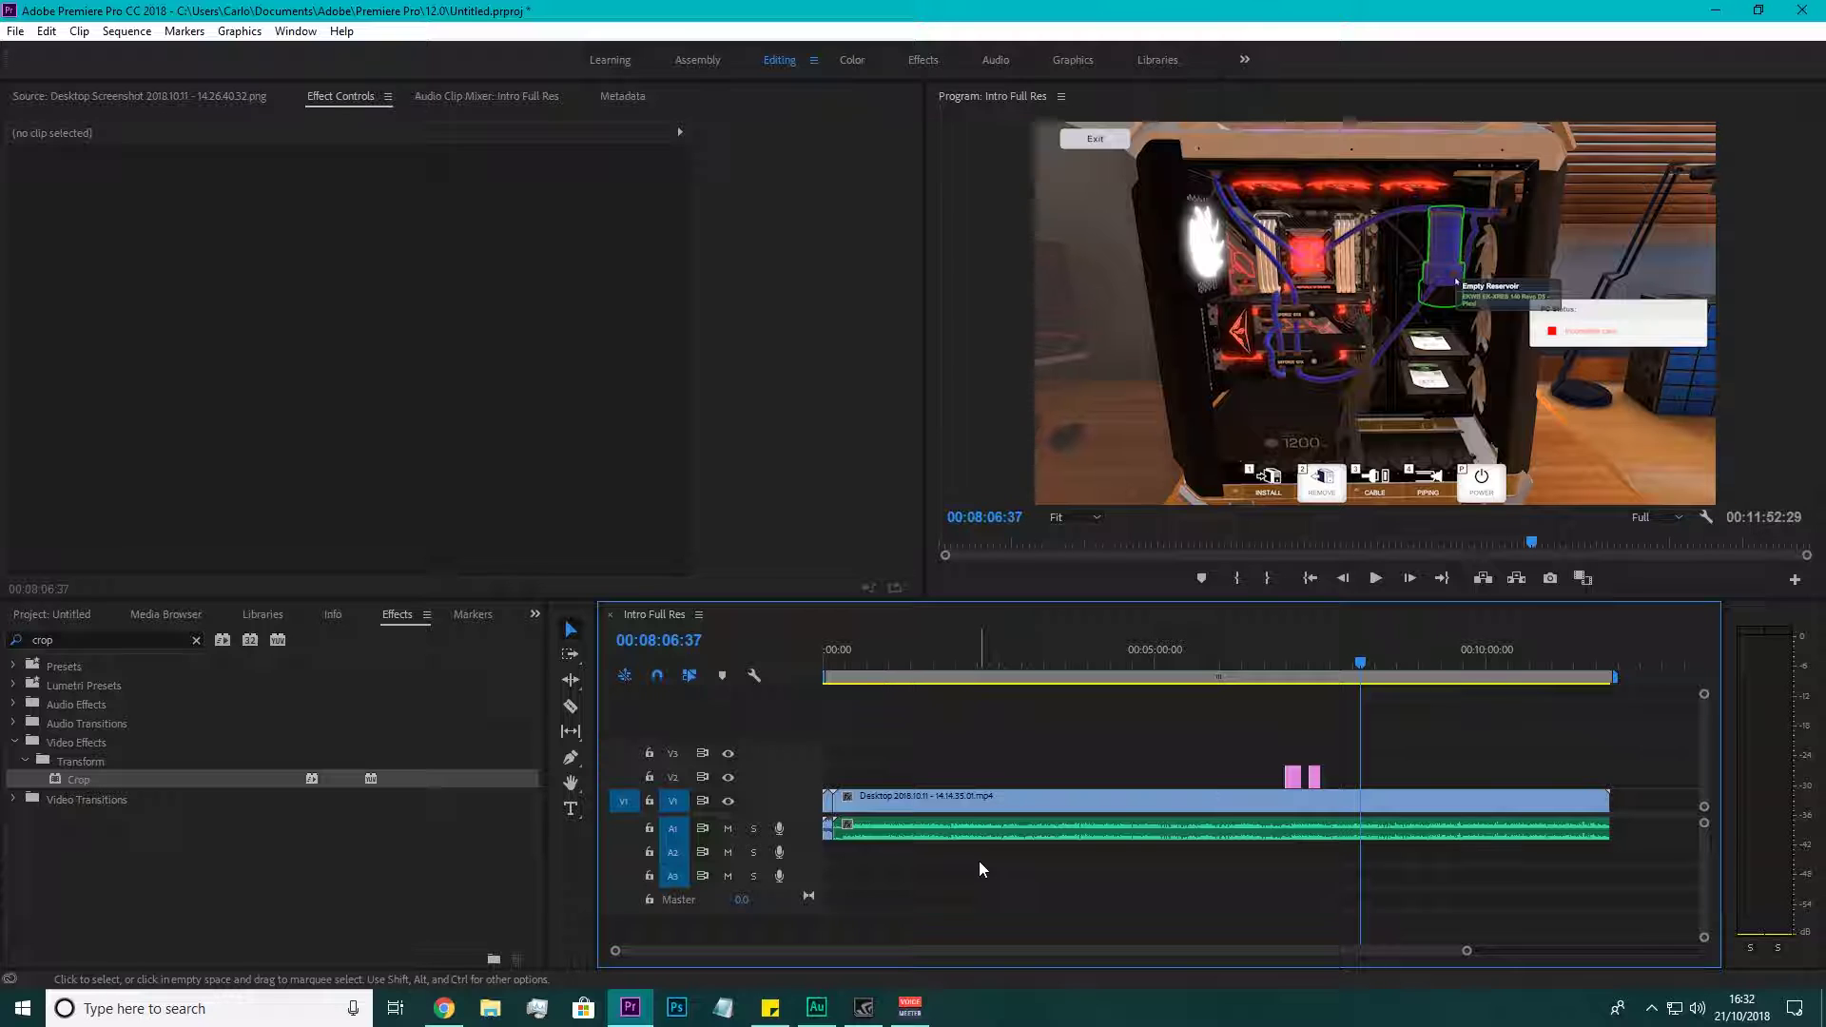
left_click_drag(1242, 888, 1381, 734)
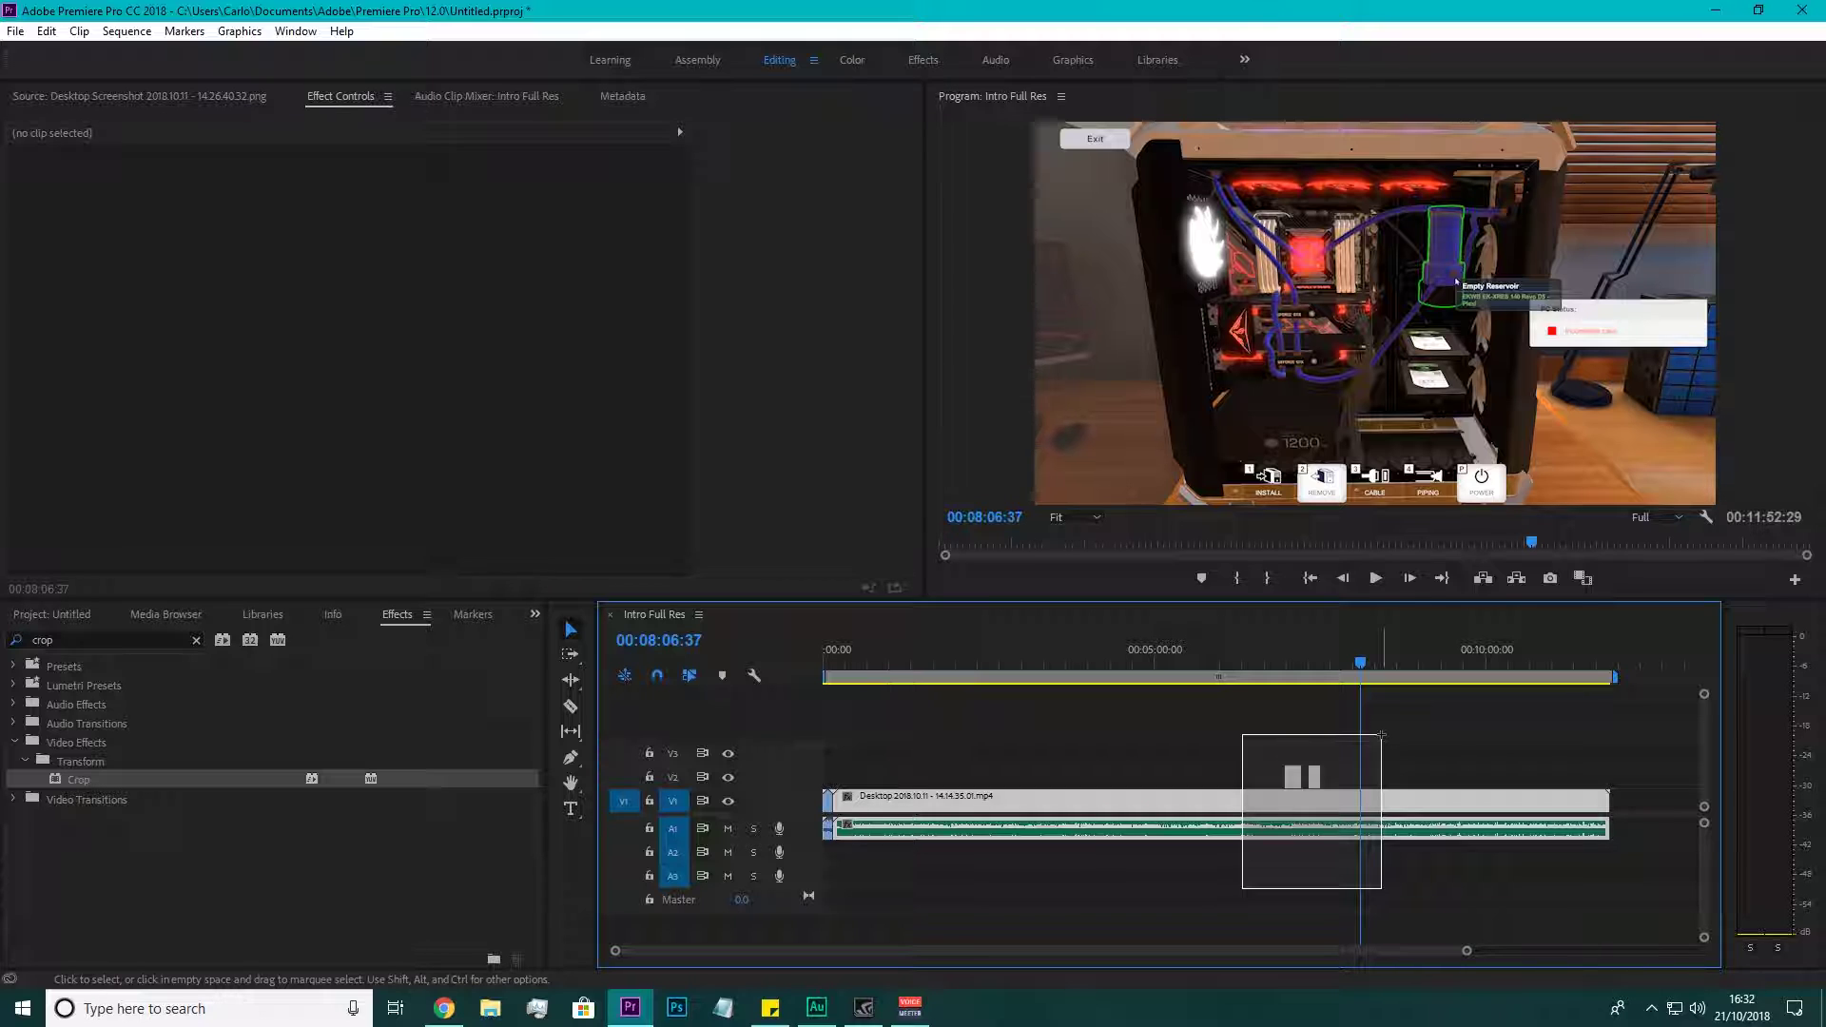
mouse_move(1381, 734)
left_mouse_down()
mouse_move(1352, 792)
mouse_move(1379, 751)
left_mouse_up()
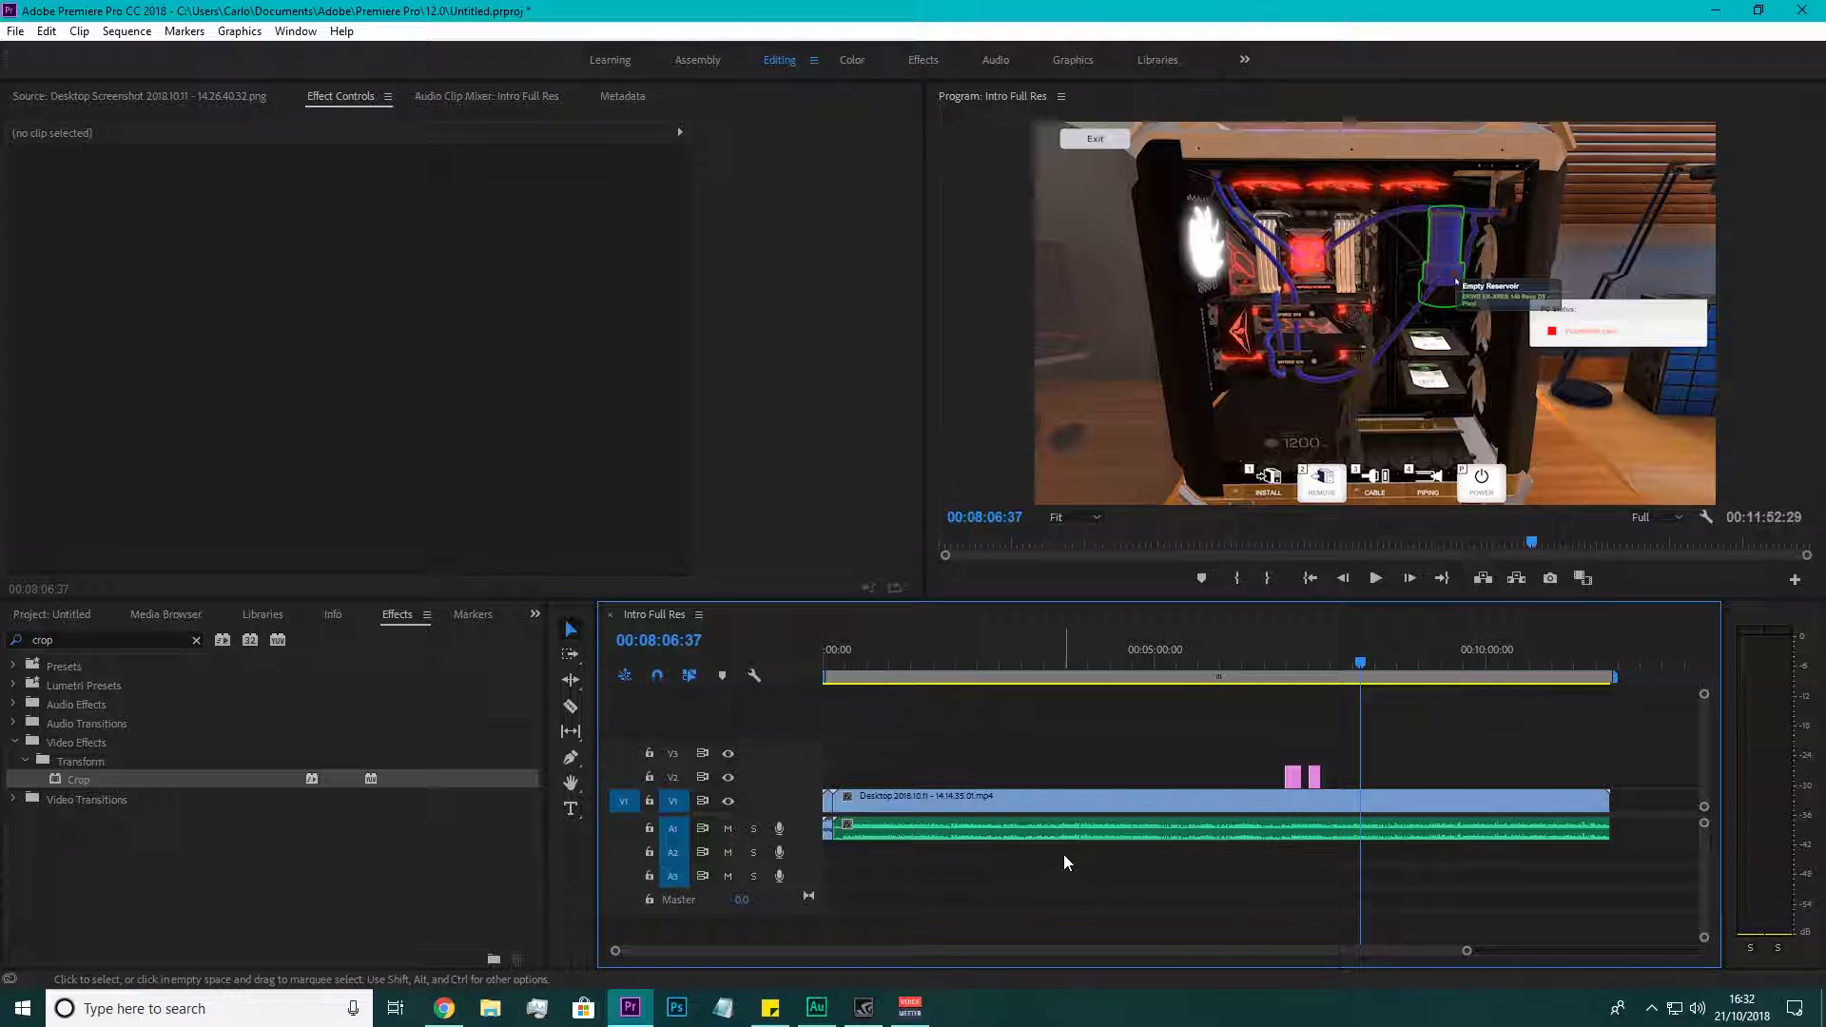
left_click_drag(966, 884, 1085, 789)
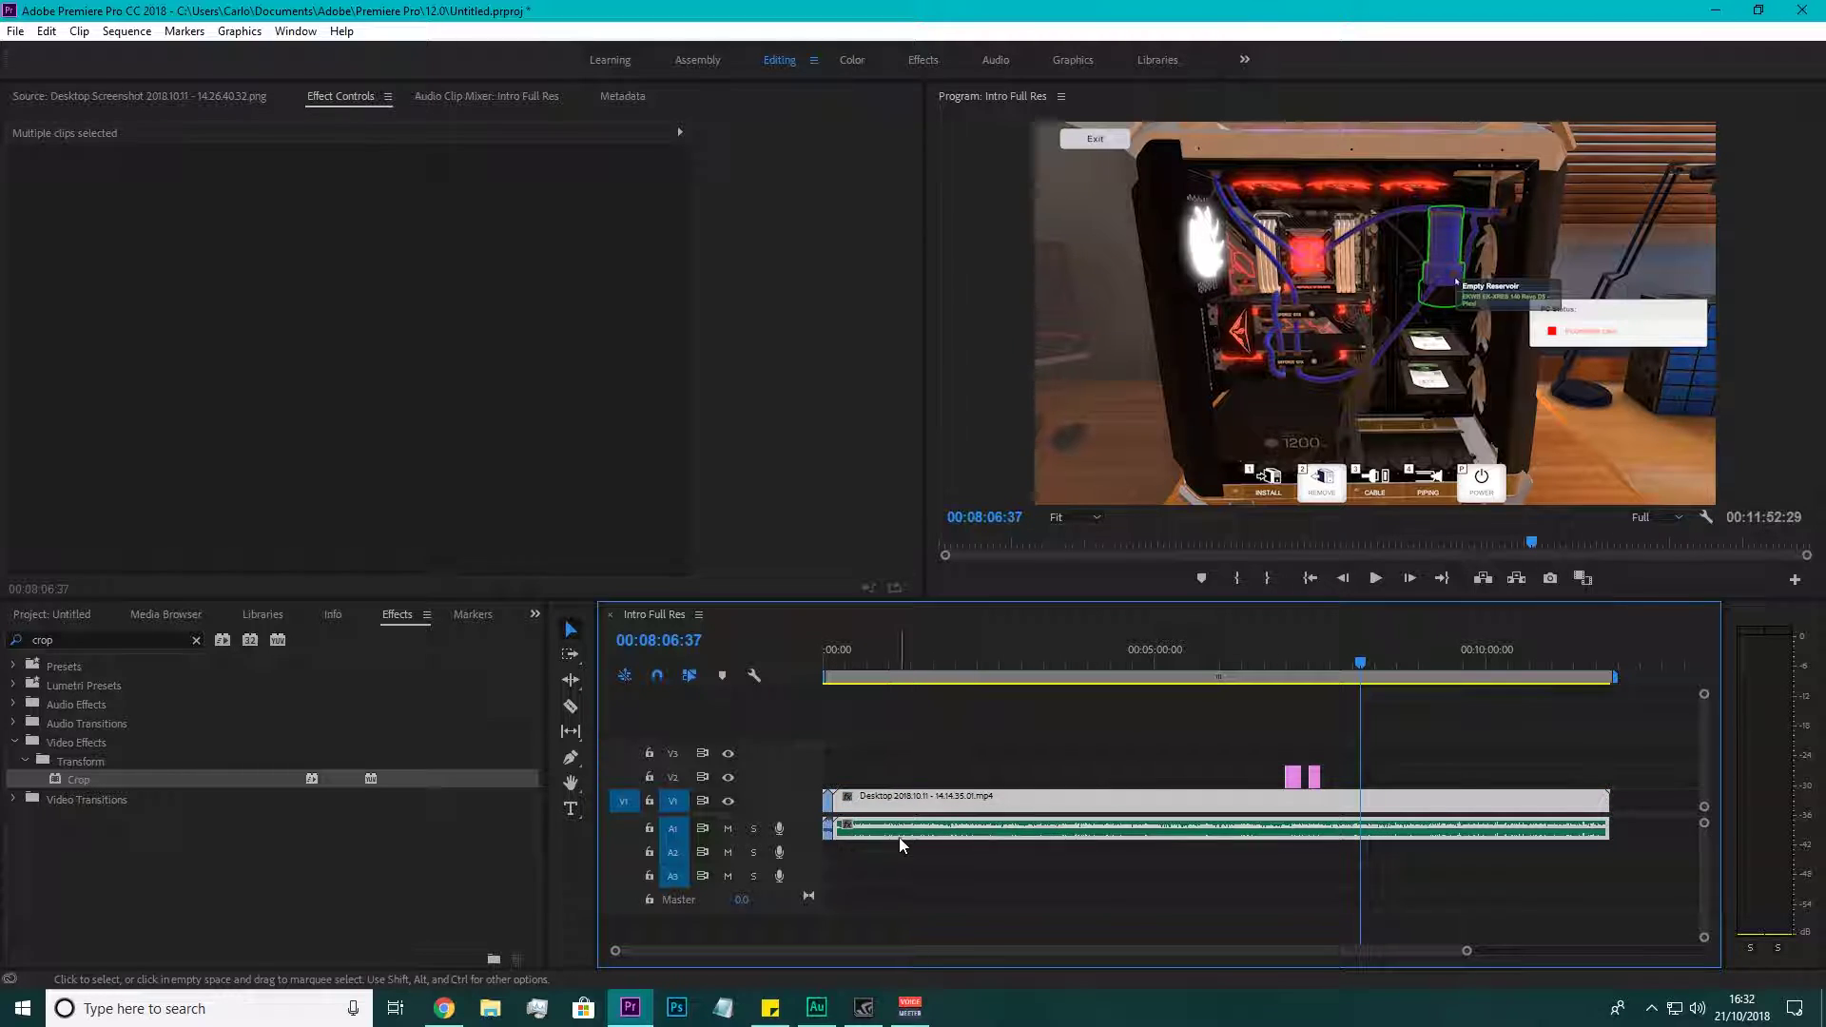
Link the selected gameplay video and audio clips, then test Razor splits on them and undo.
right_click(955, 802)
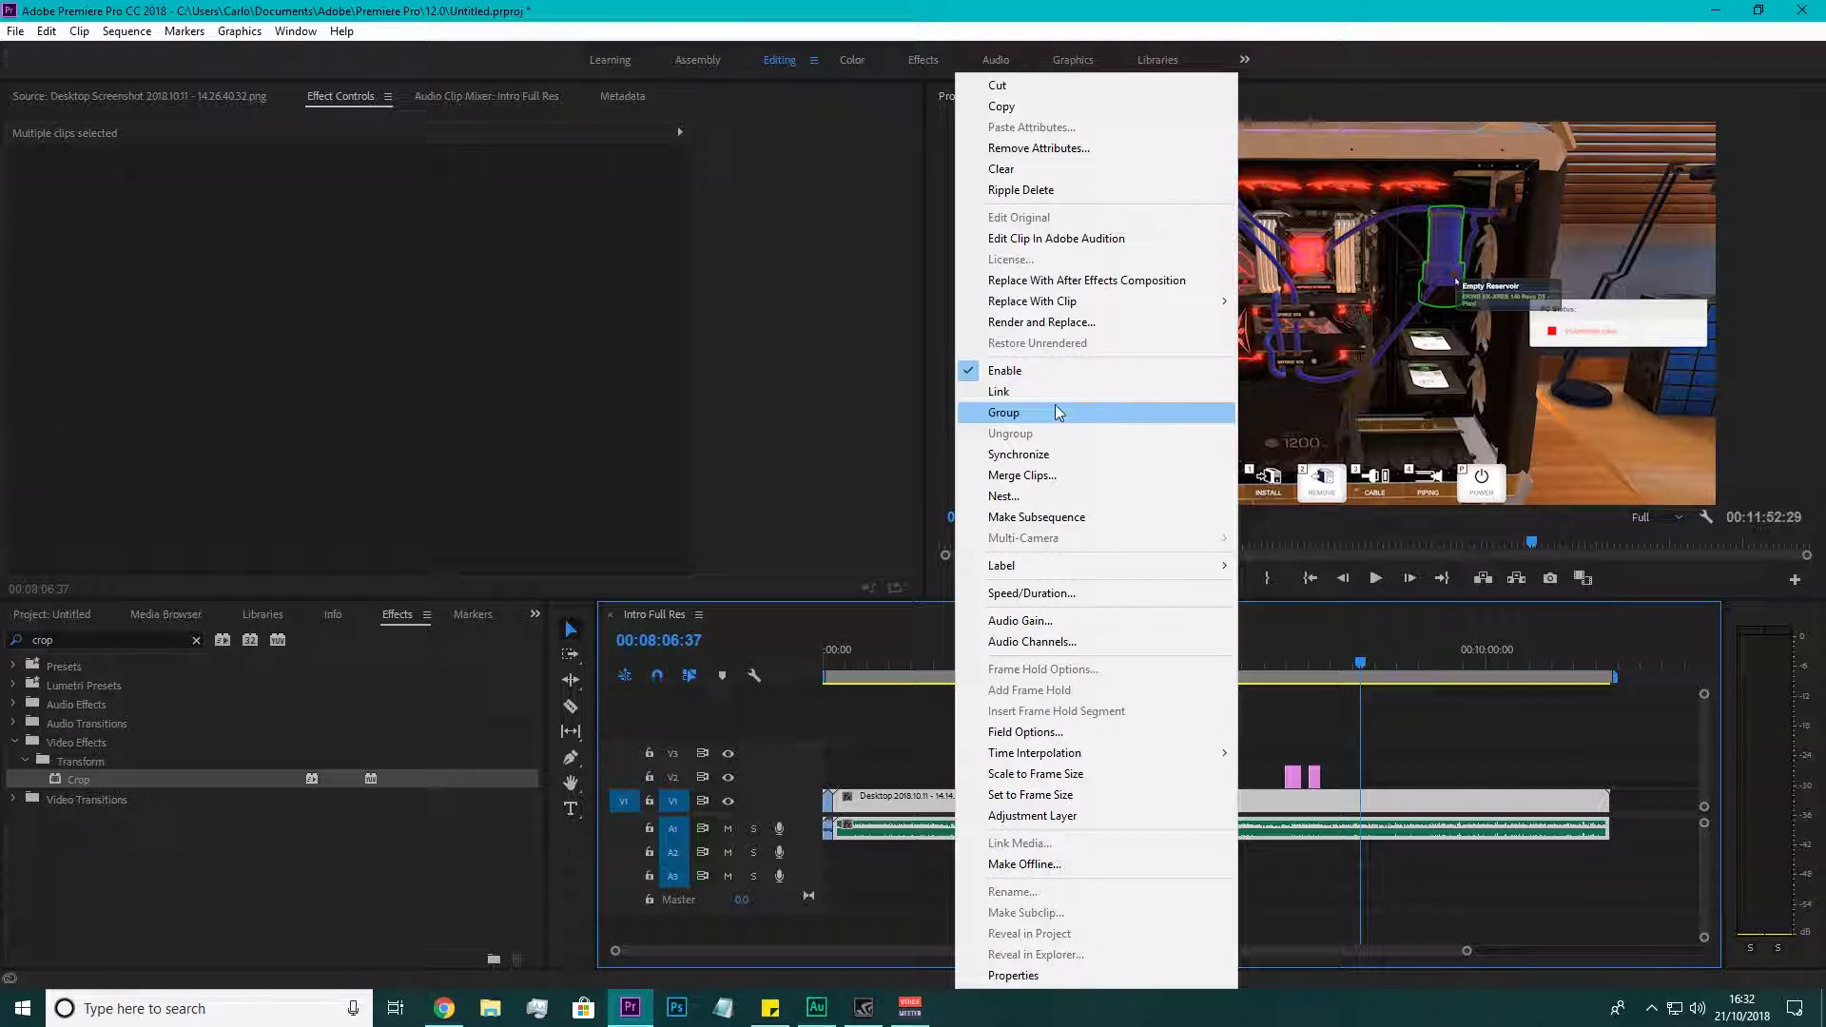
left_click(996, 393)
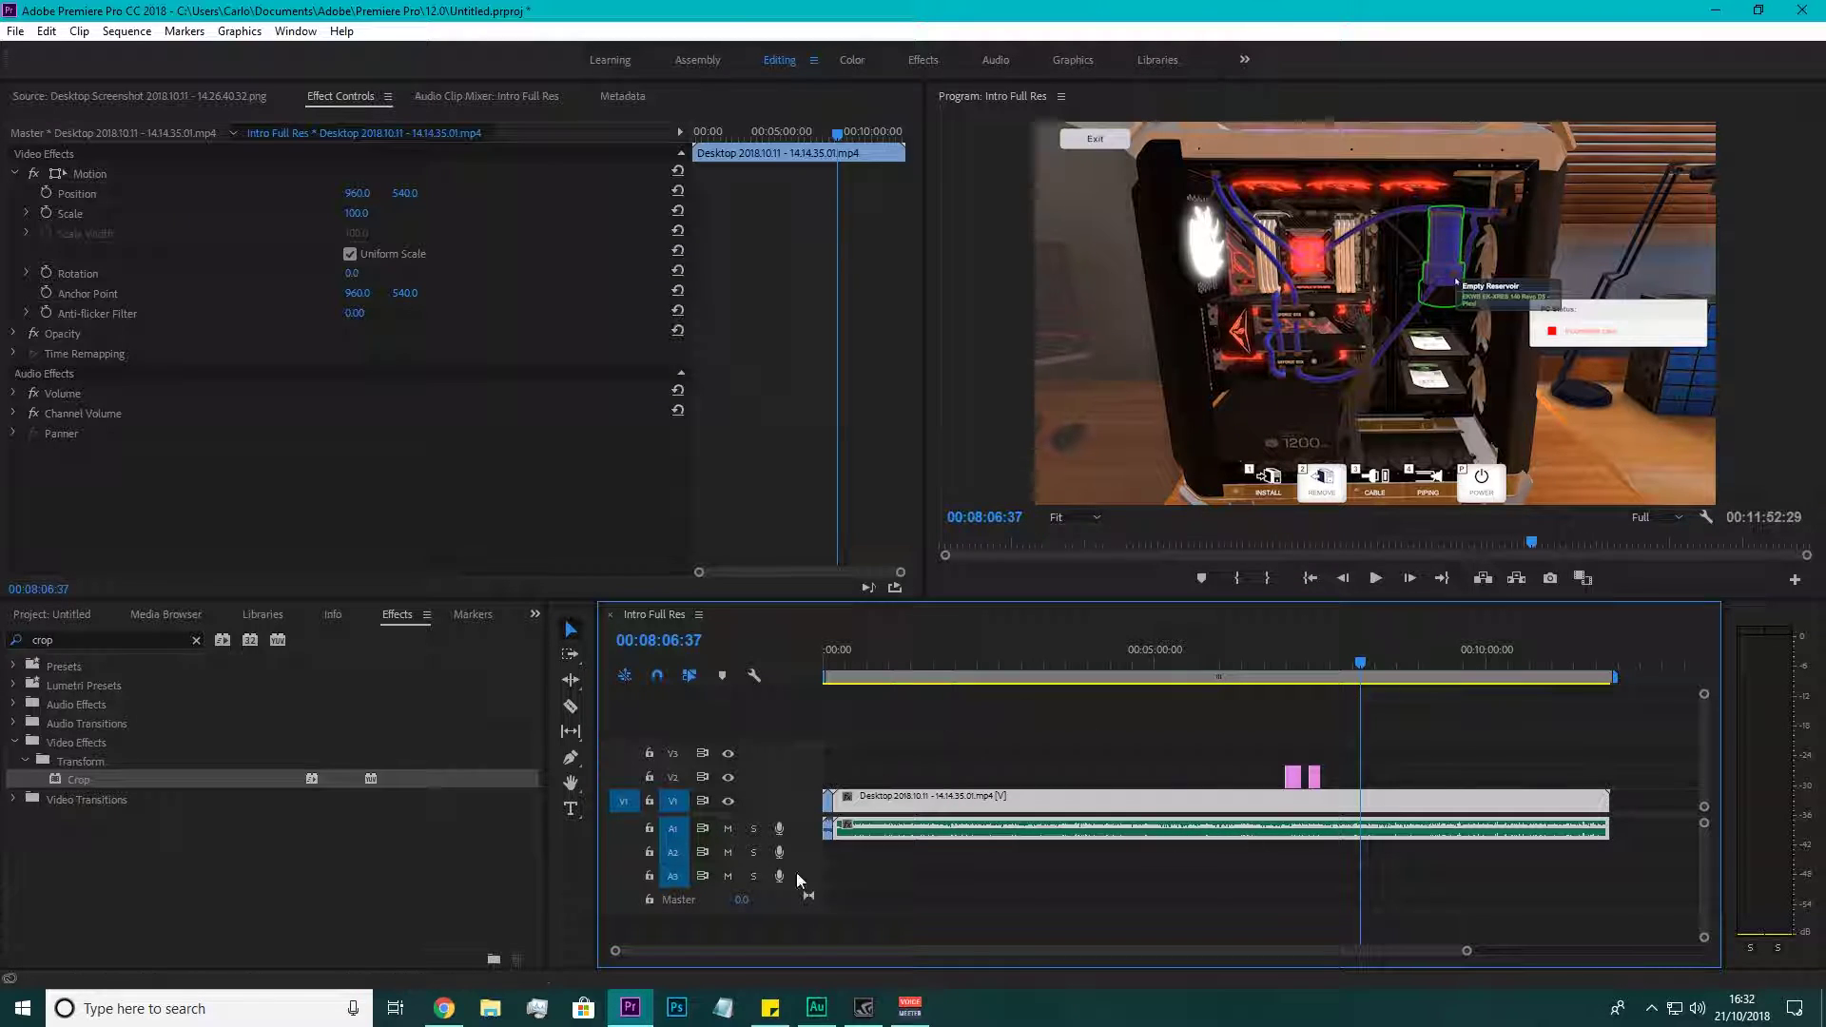
key("c")
left_click(954, 809)
left_click(1161, 809)
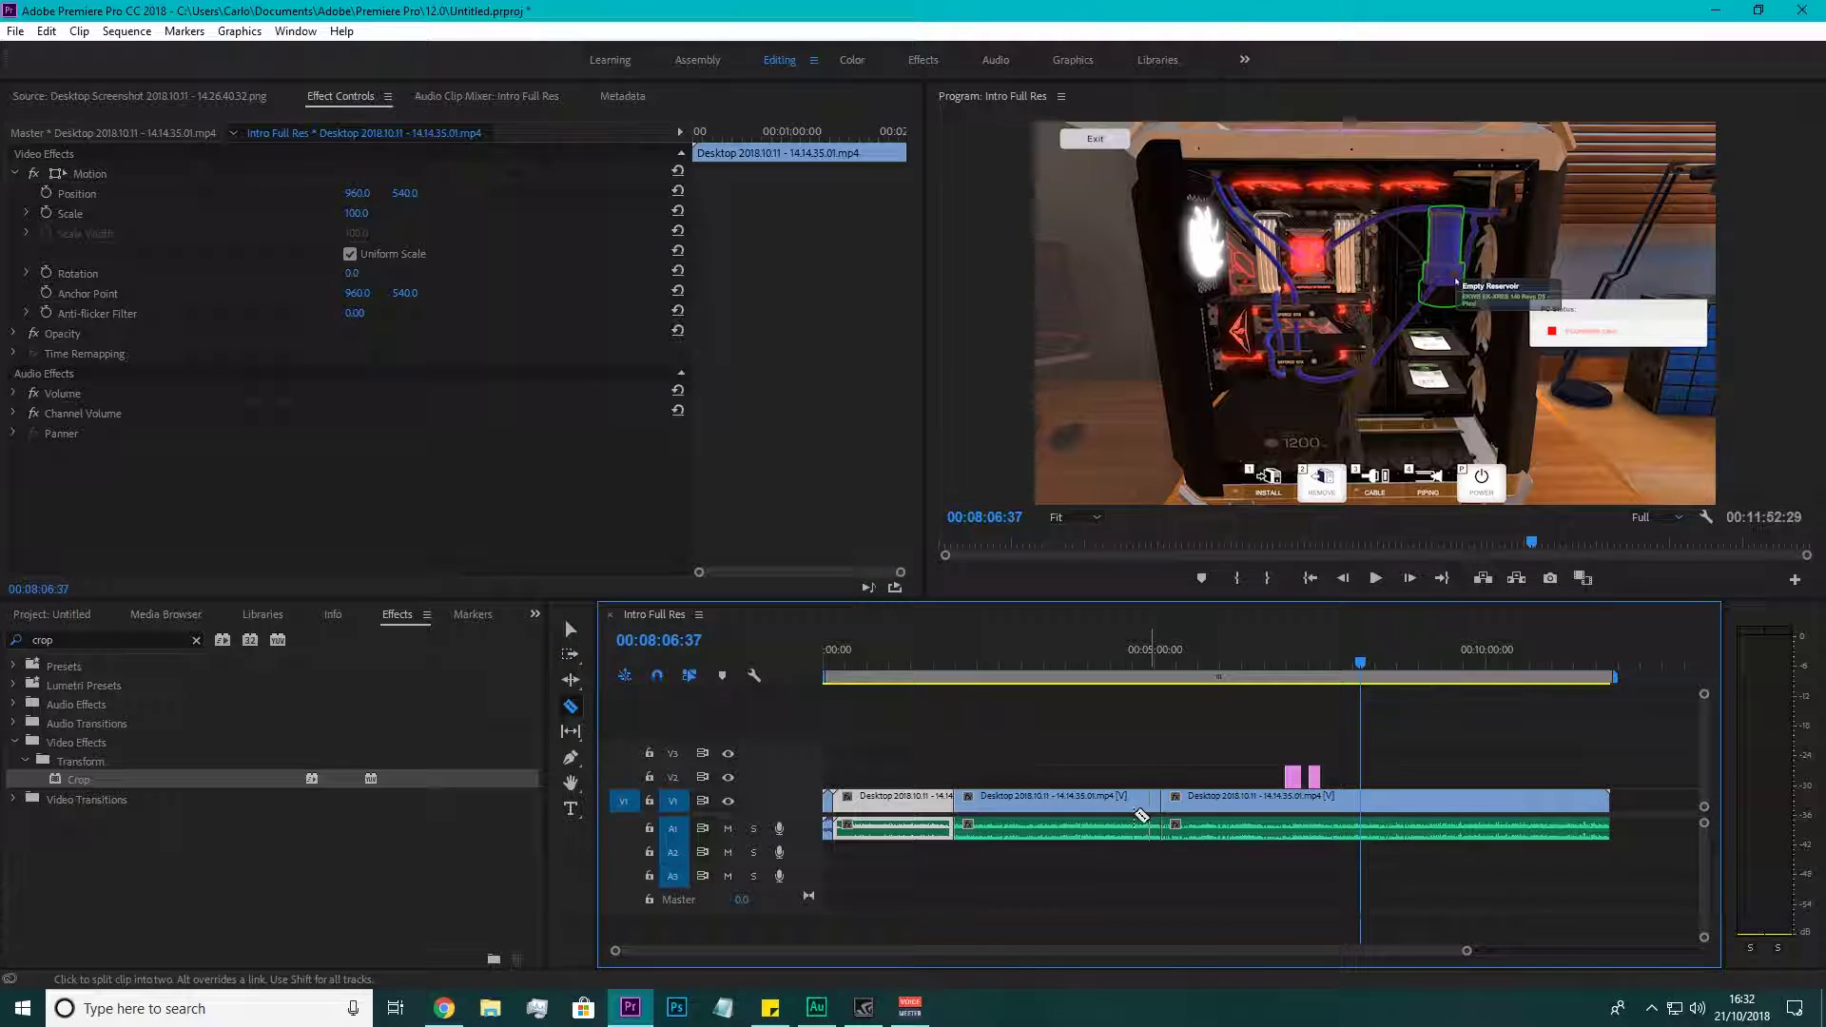
left_click(1041, 814)
key("ctrl+z")
key("ctrl+z")
key("ctrl+z")
Select the overlay and gameplay clips, unlink the gameplay video from its audio, and try nudging it.
left_click(571, 628)
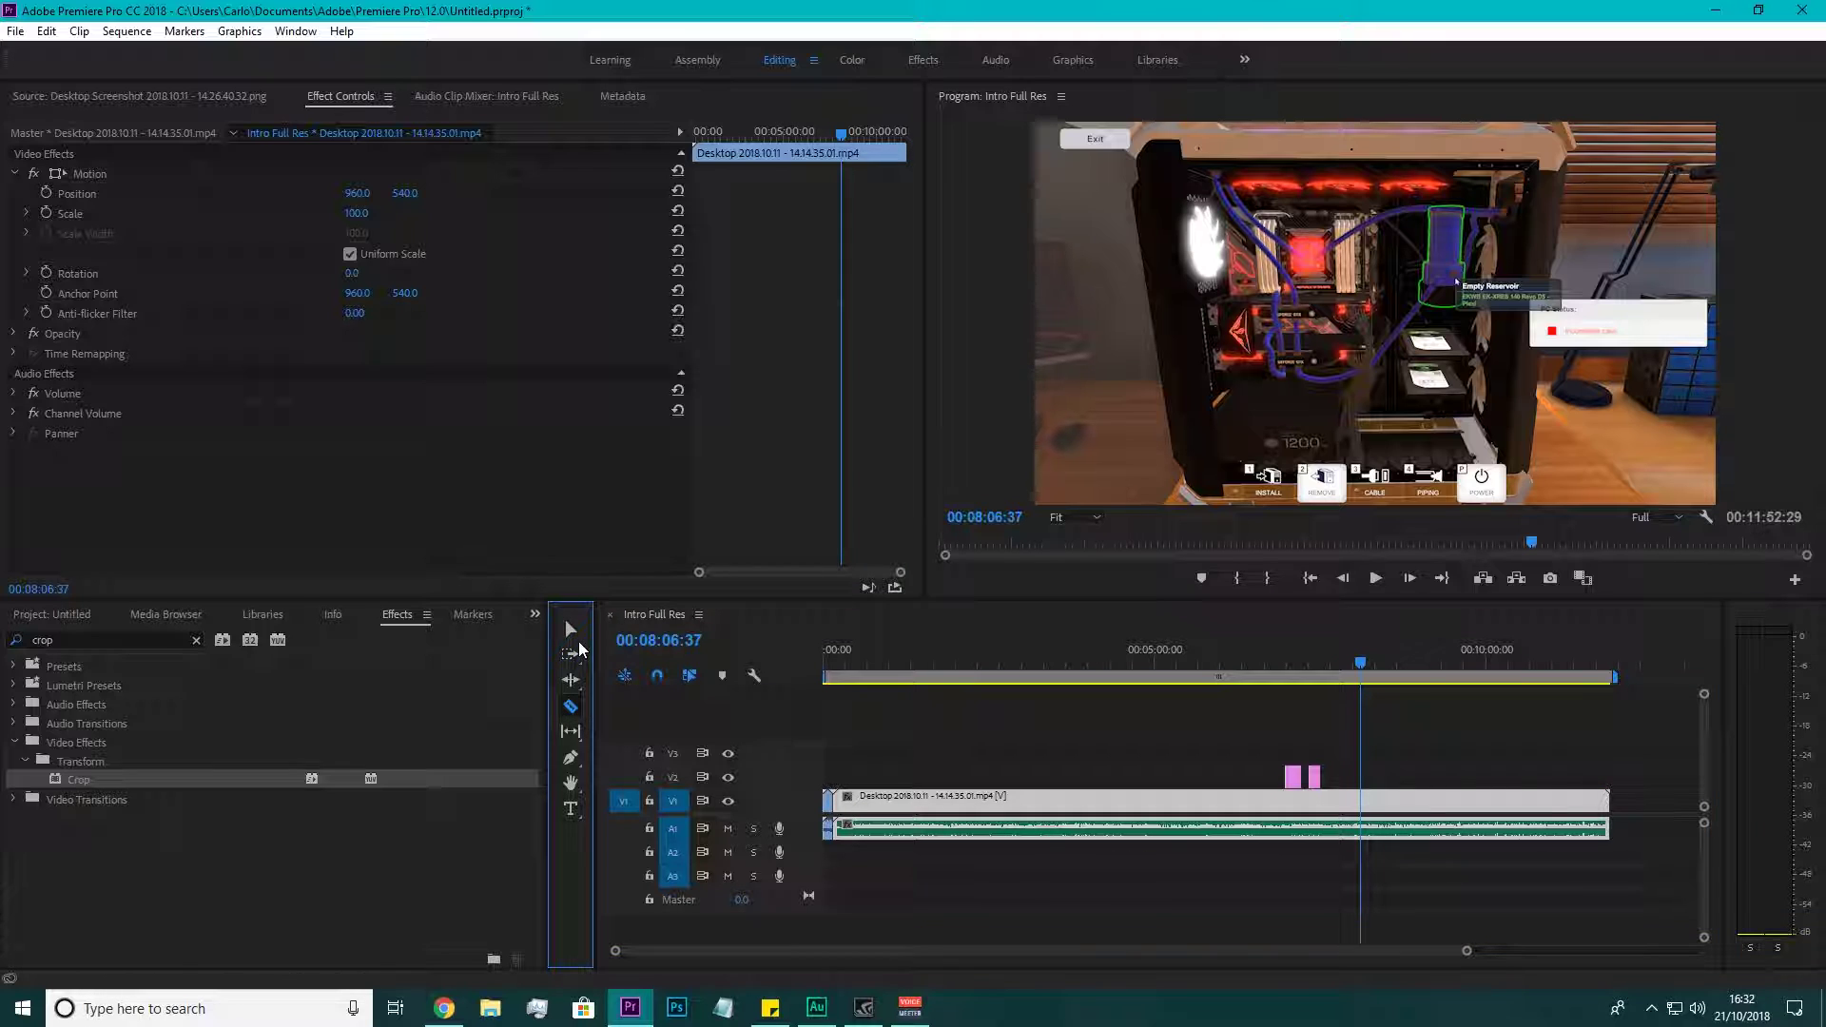
left_click_drag(1137, 897, 1632, 704)
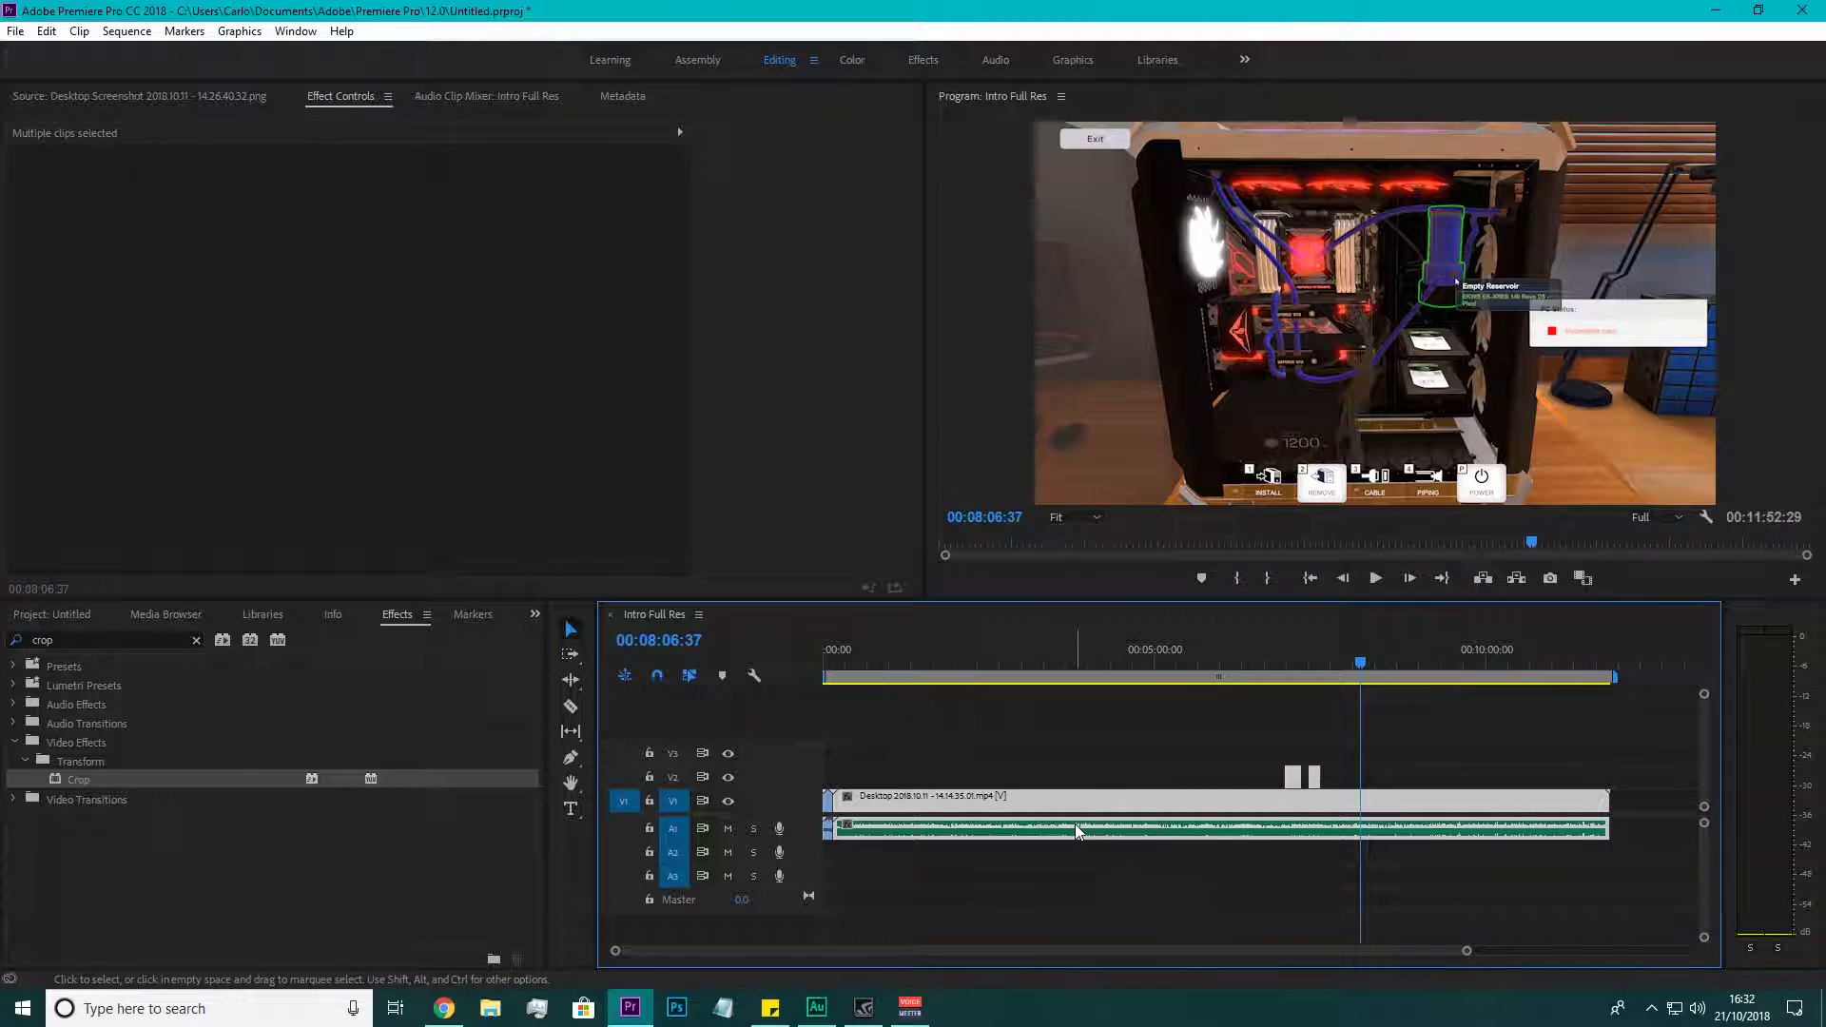
right_click(1087, 805)
left_click(1113, 388)
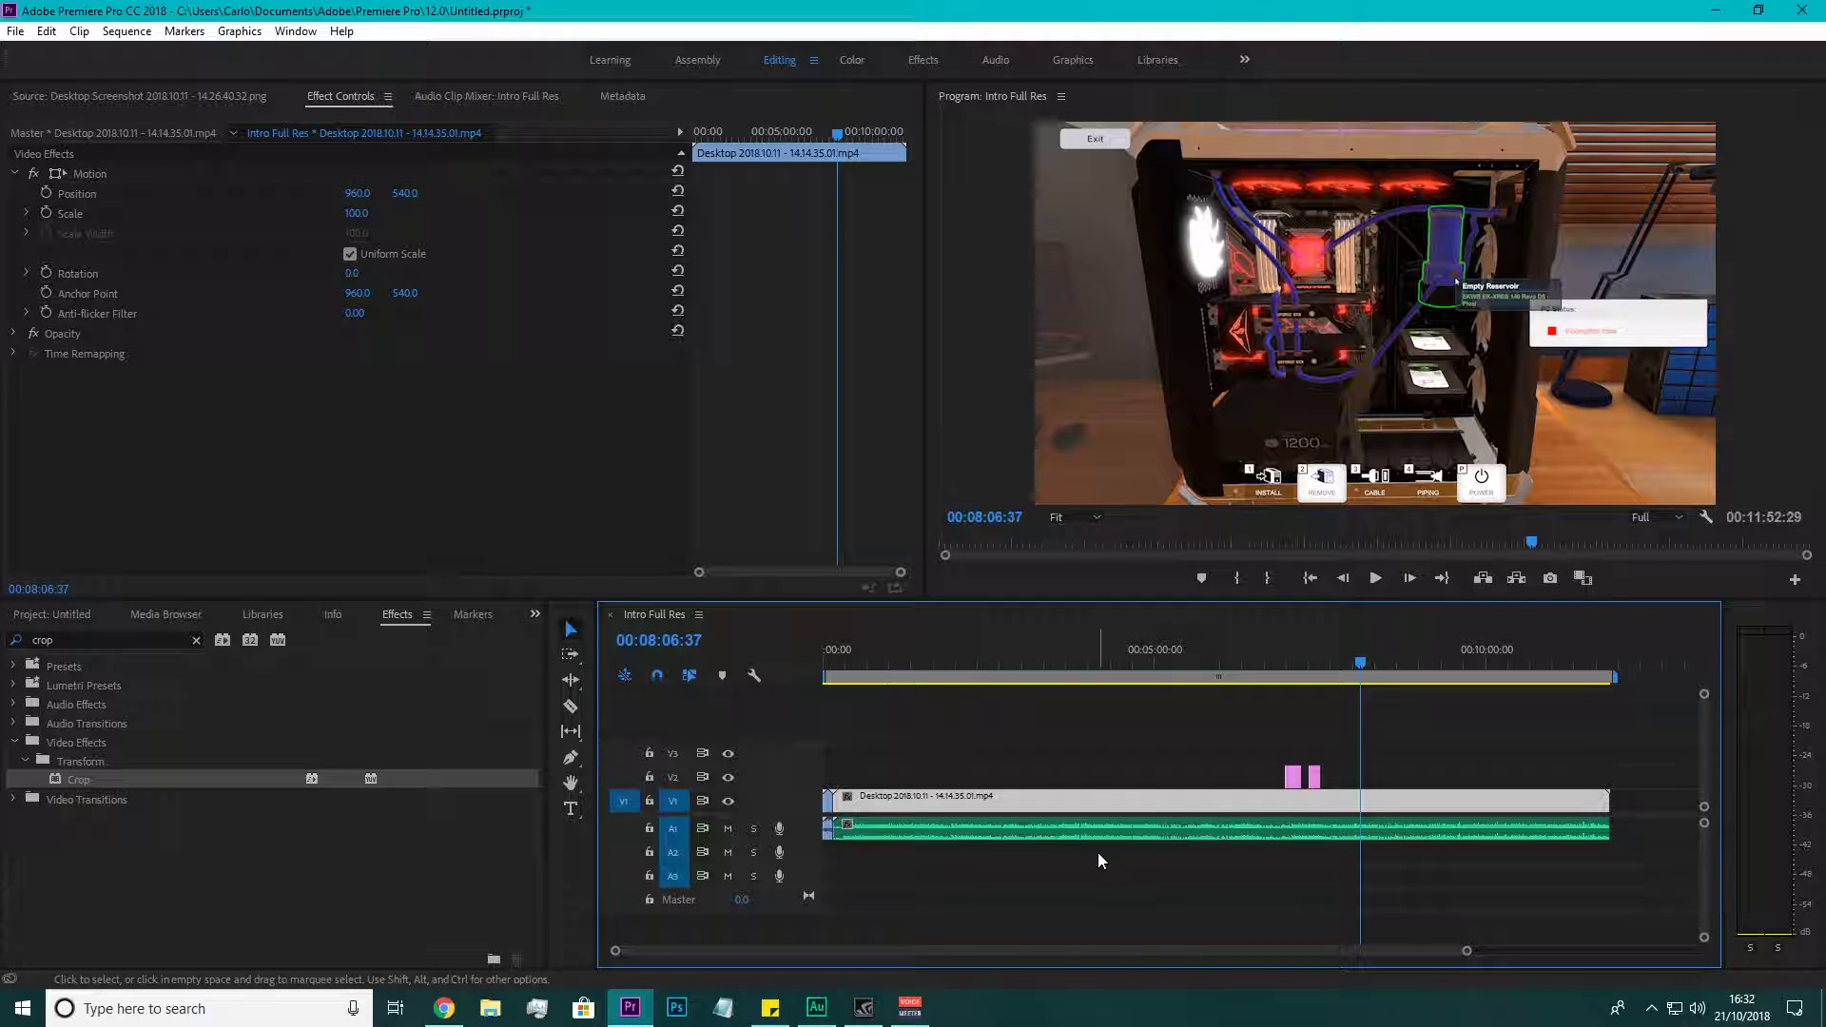
left_click_drag(1186, 803, 1200, 818)
left_click_drag(1345, 767, 1100, 851)
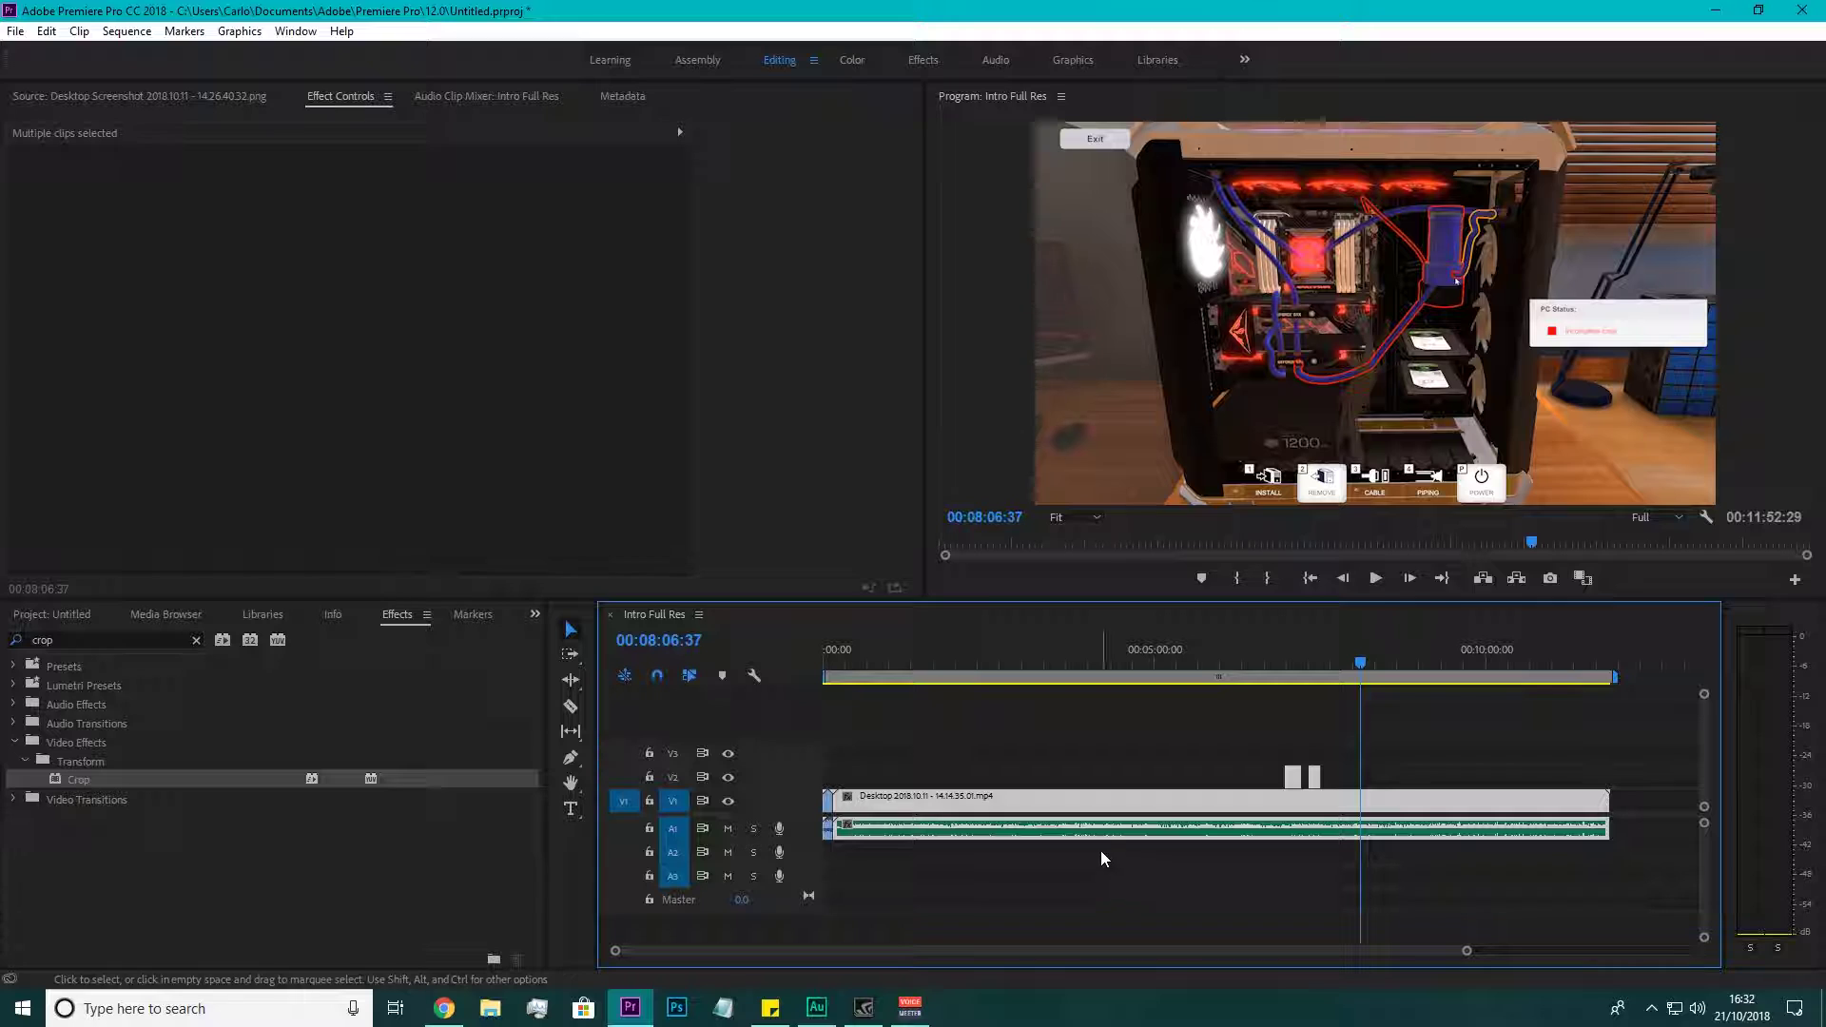
right_click(1120, 803)
left_click(978, 873)
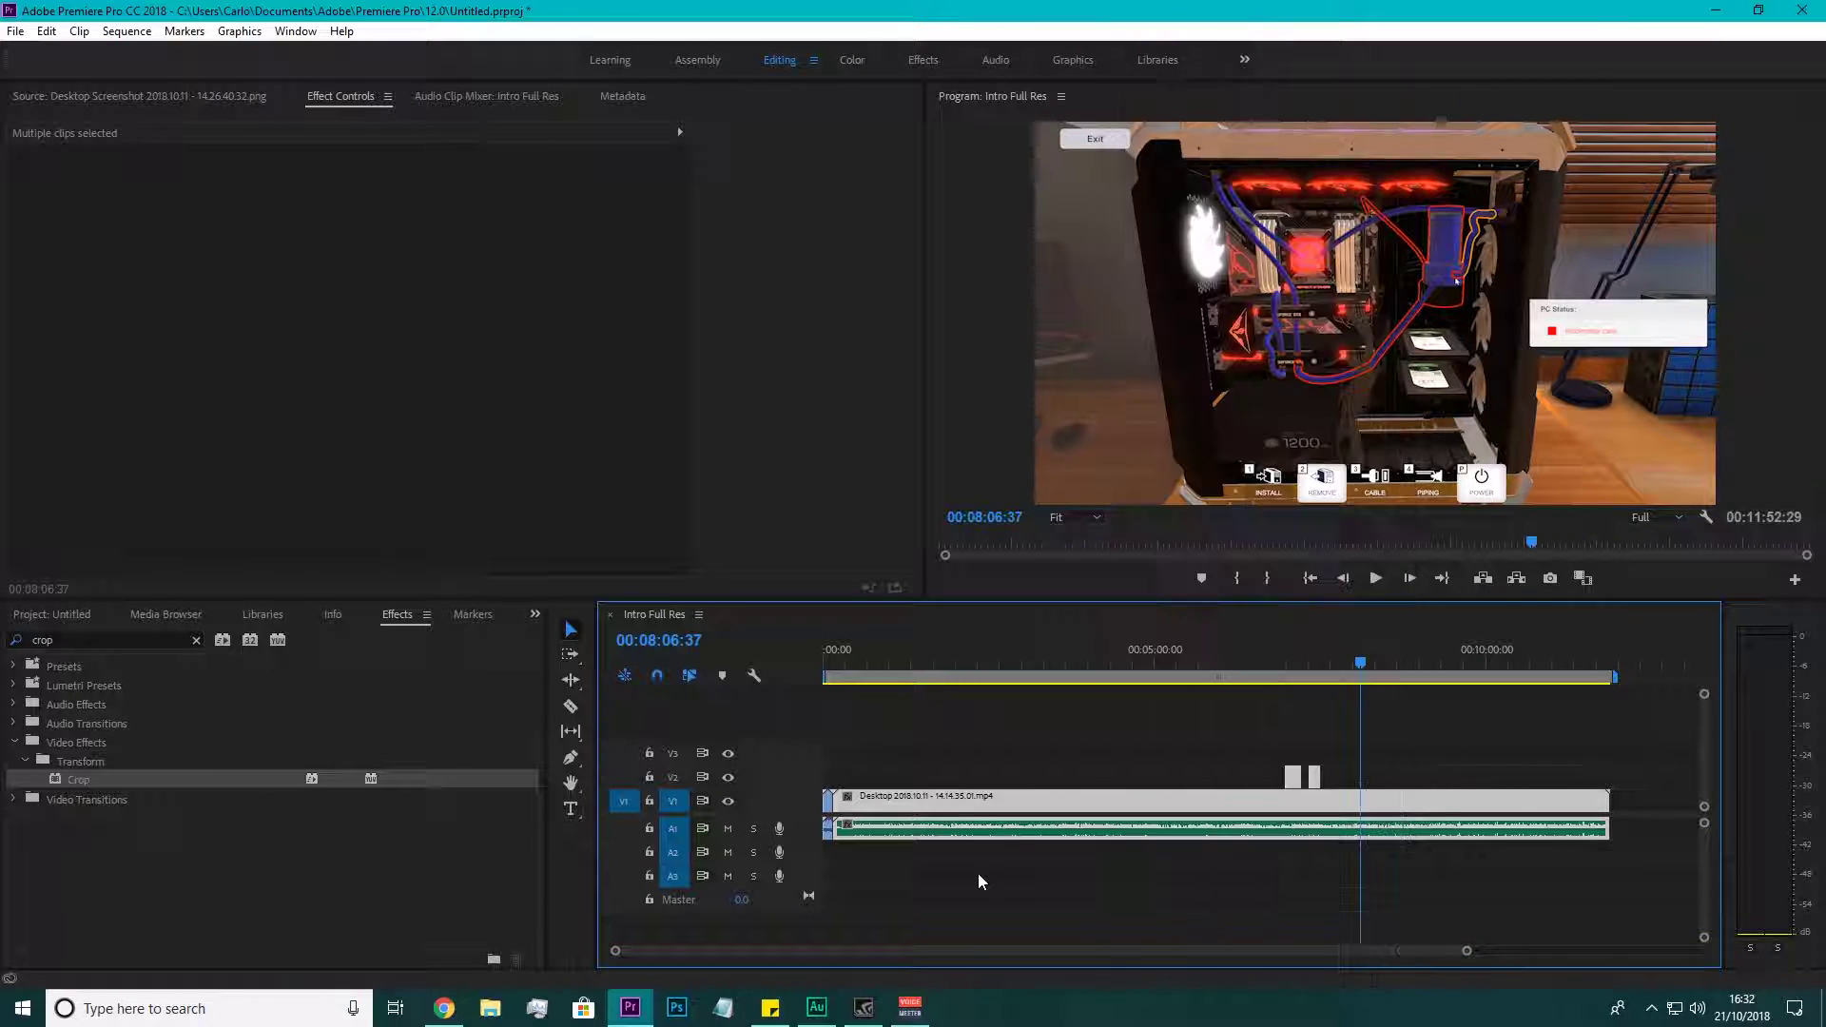
Reselect the gameplay video and audio, link them together again, and select the video clip.
left_click_drag(1162, 876, 1447, 701)
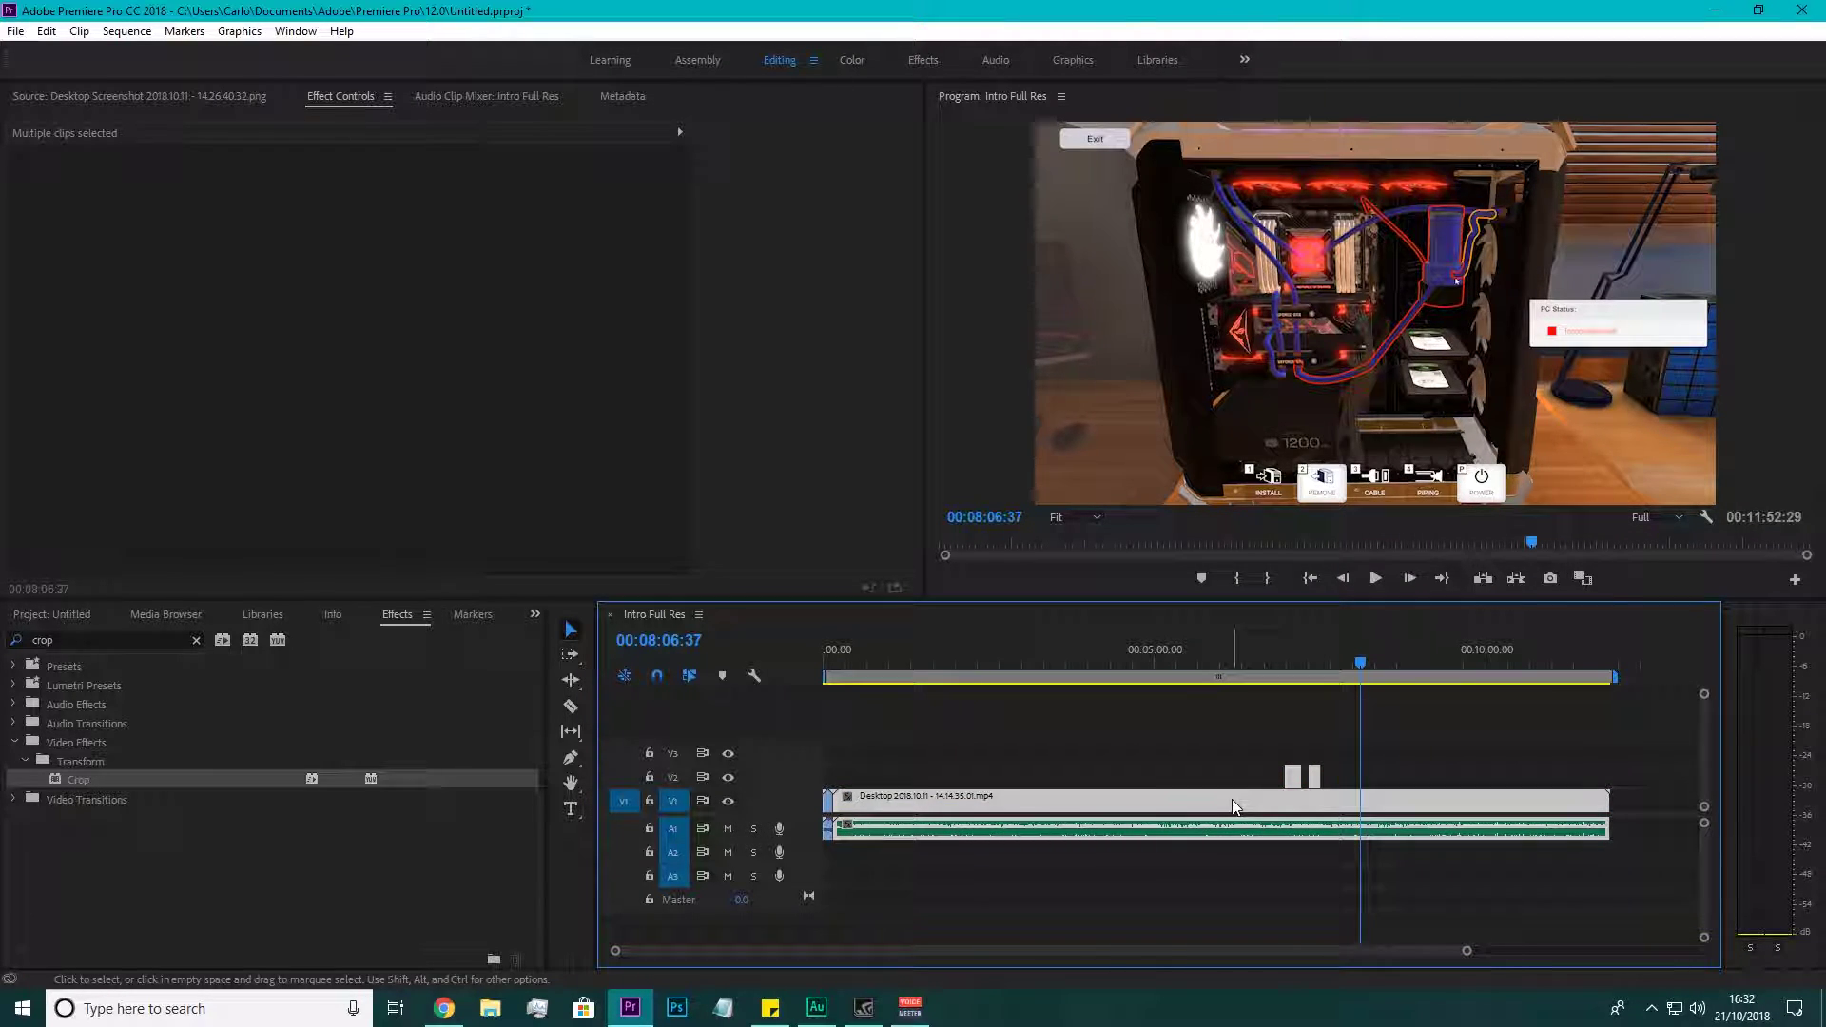
right_click(1230, 799)
left_click(1047, 884)
left_click_drag(1047, 884, 1155, 803)
right_click(1155, 803)
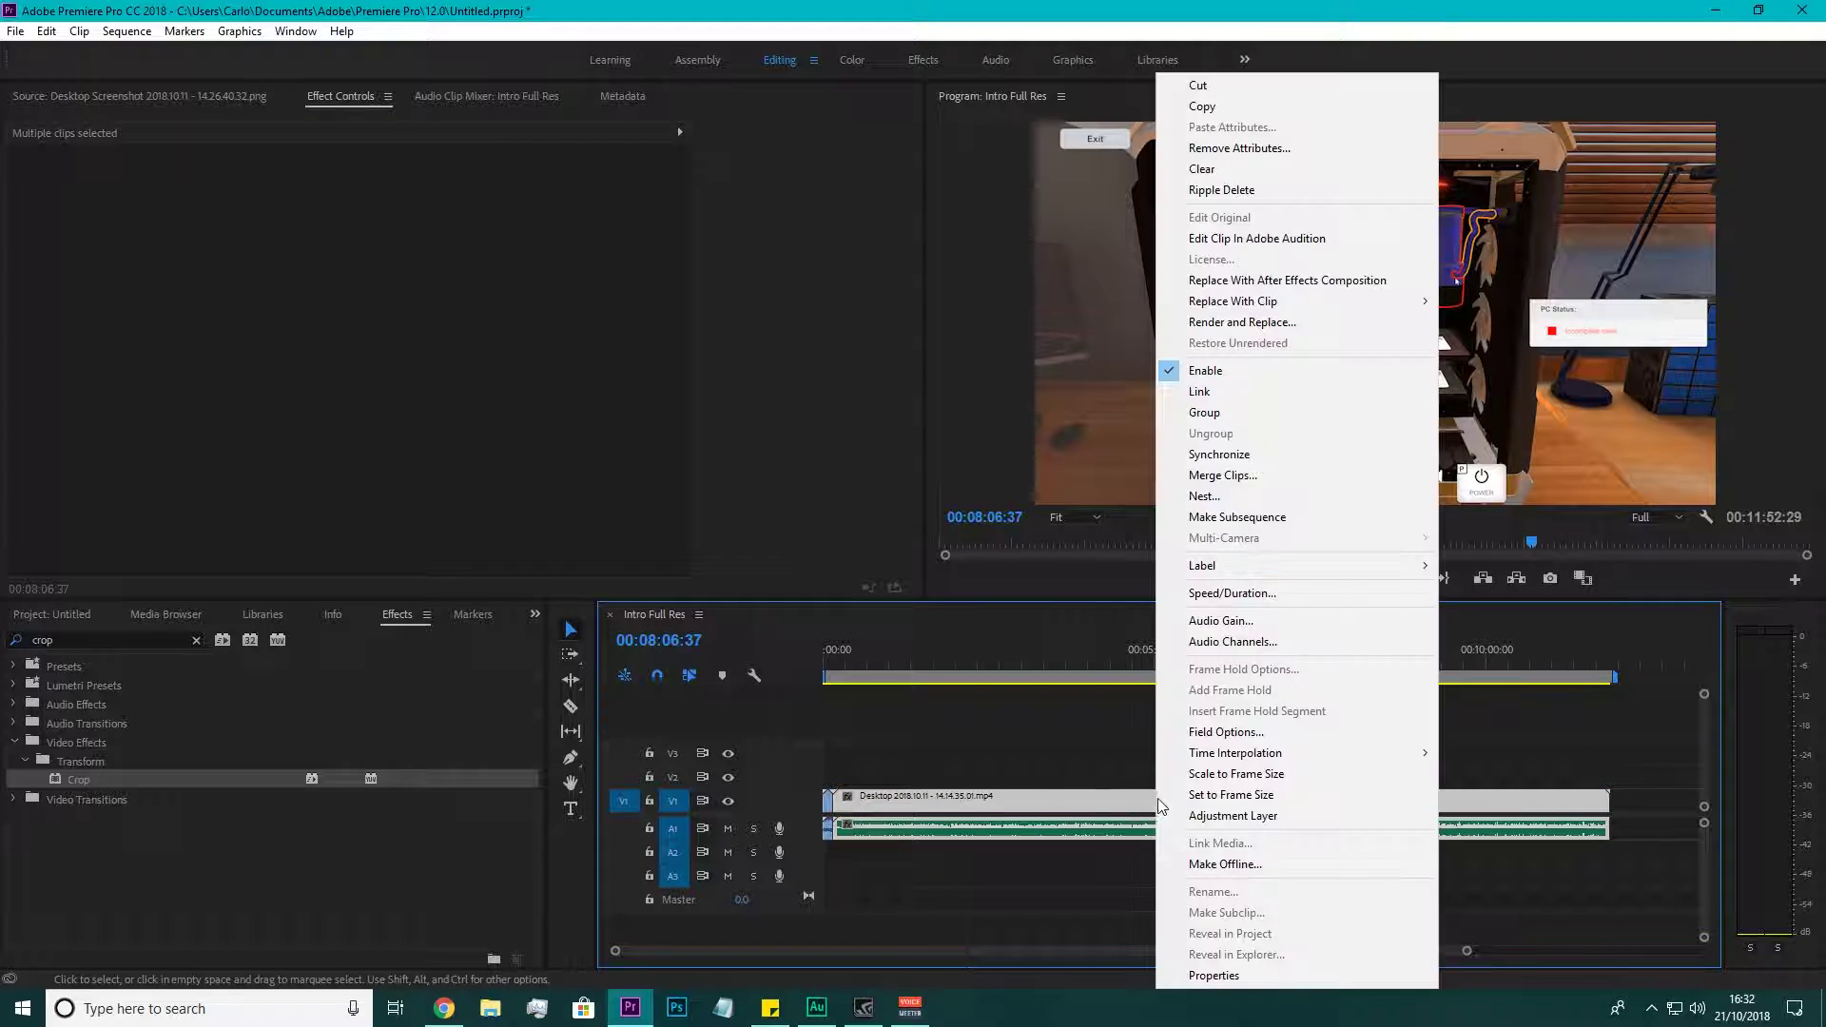
left_click(1224, 392)
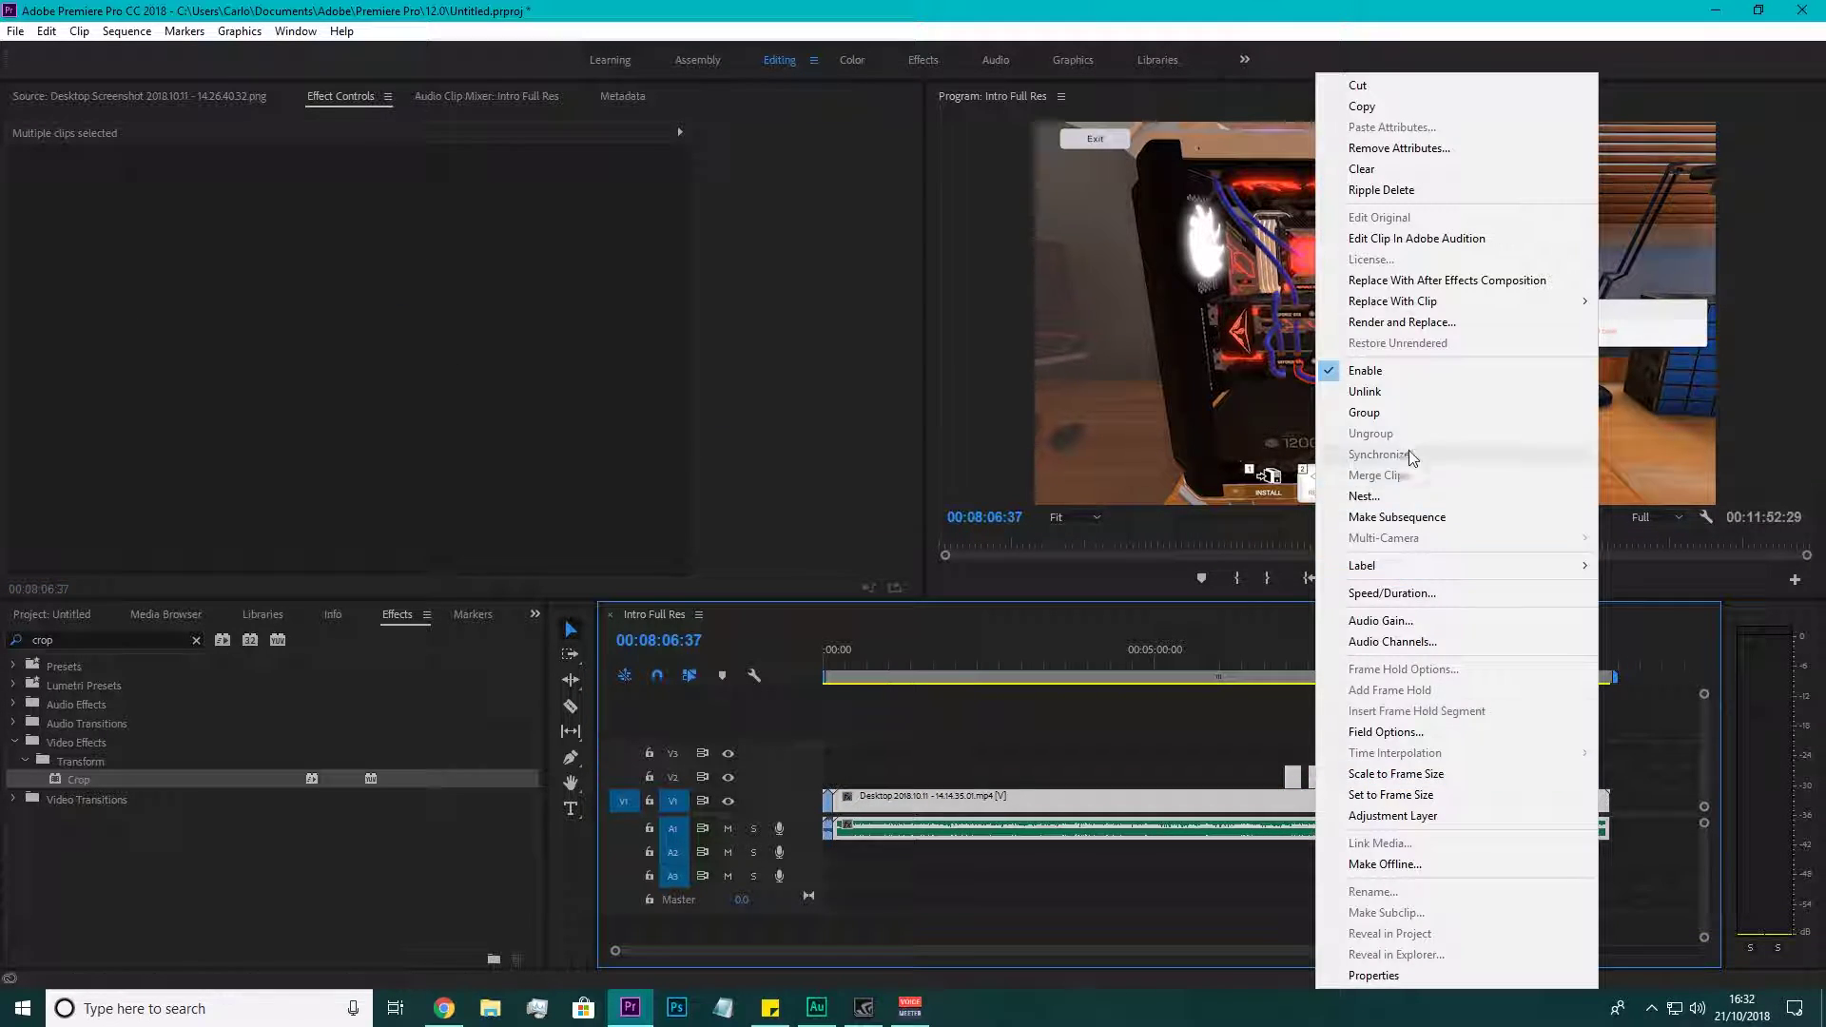
left_click(1210, 892)
left_click(1173, 808)
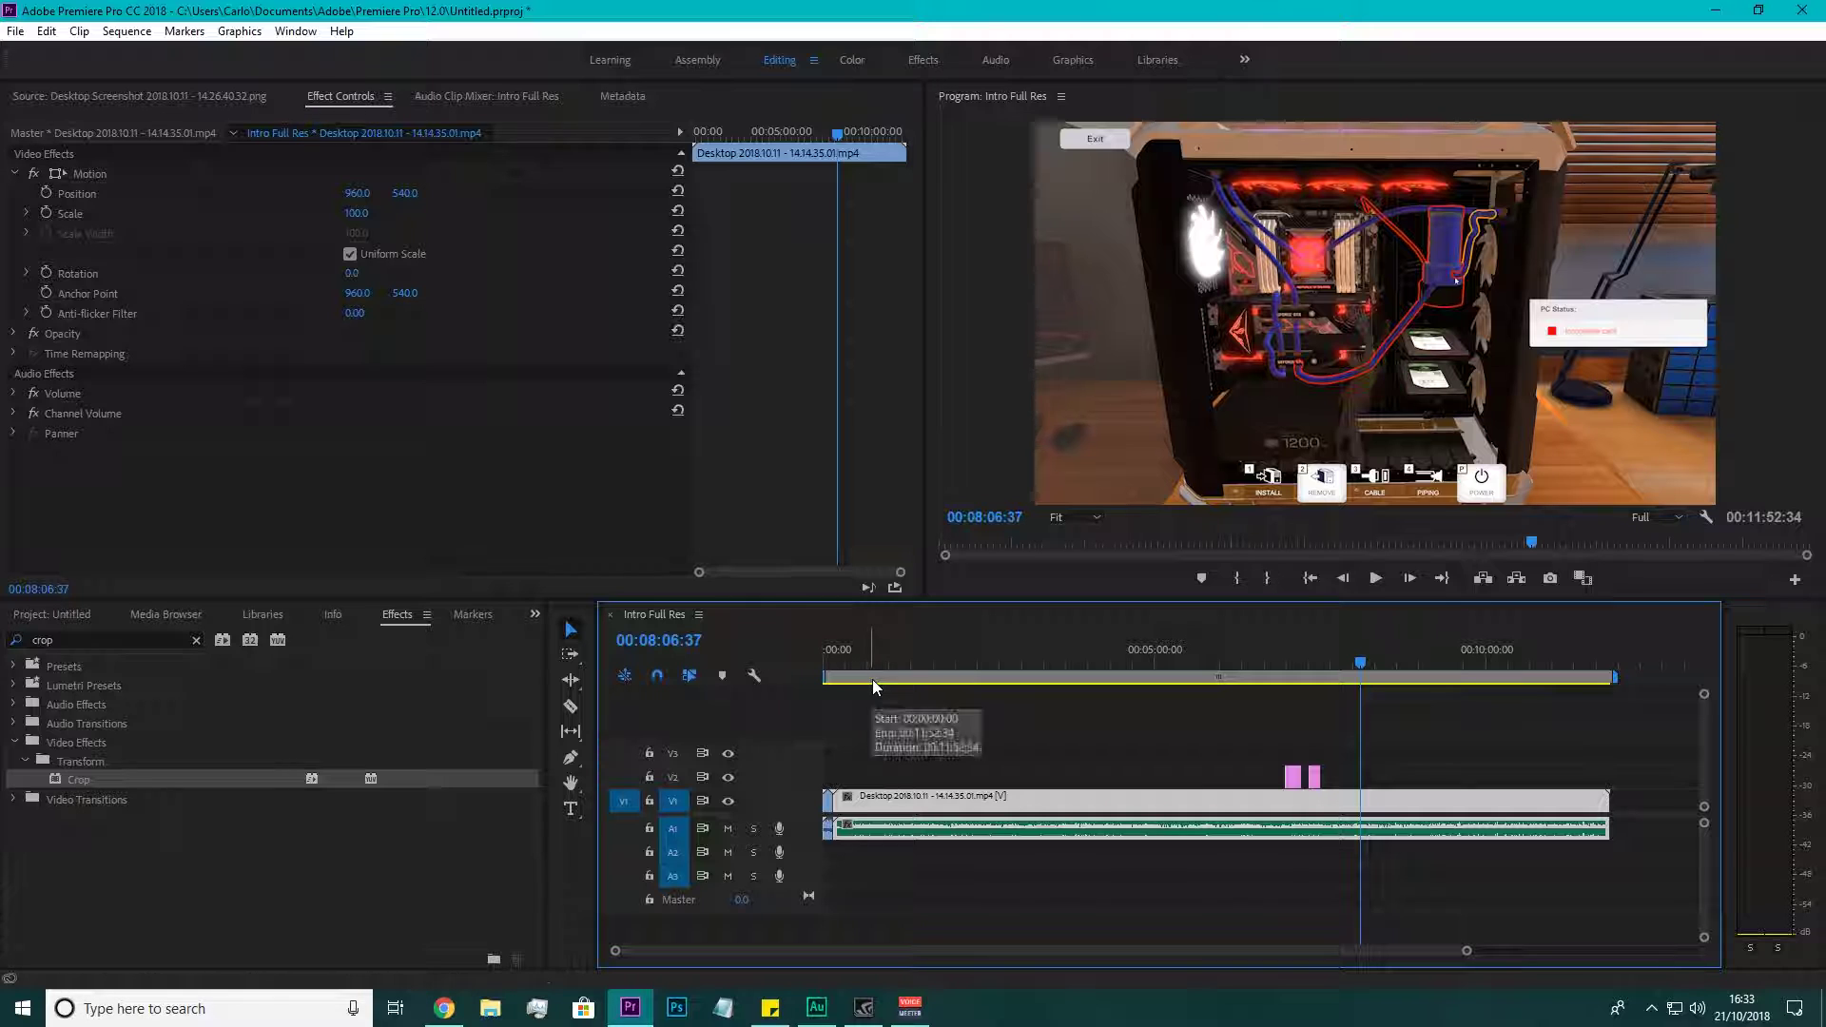
Zoom in near the sequence start and step the playhead frame by frame to 00:00:18:47.
left_click(851, 655)
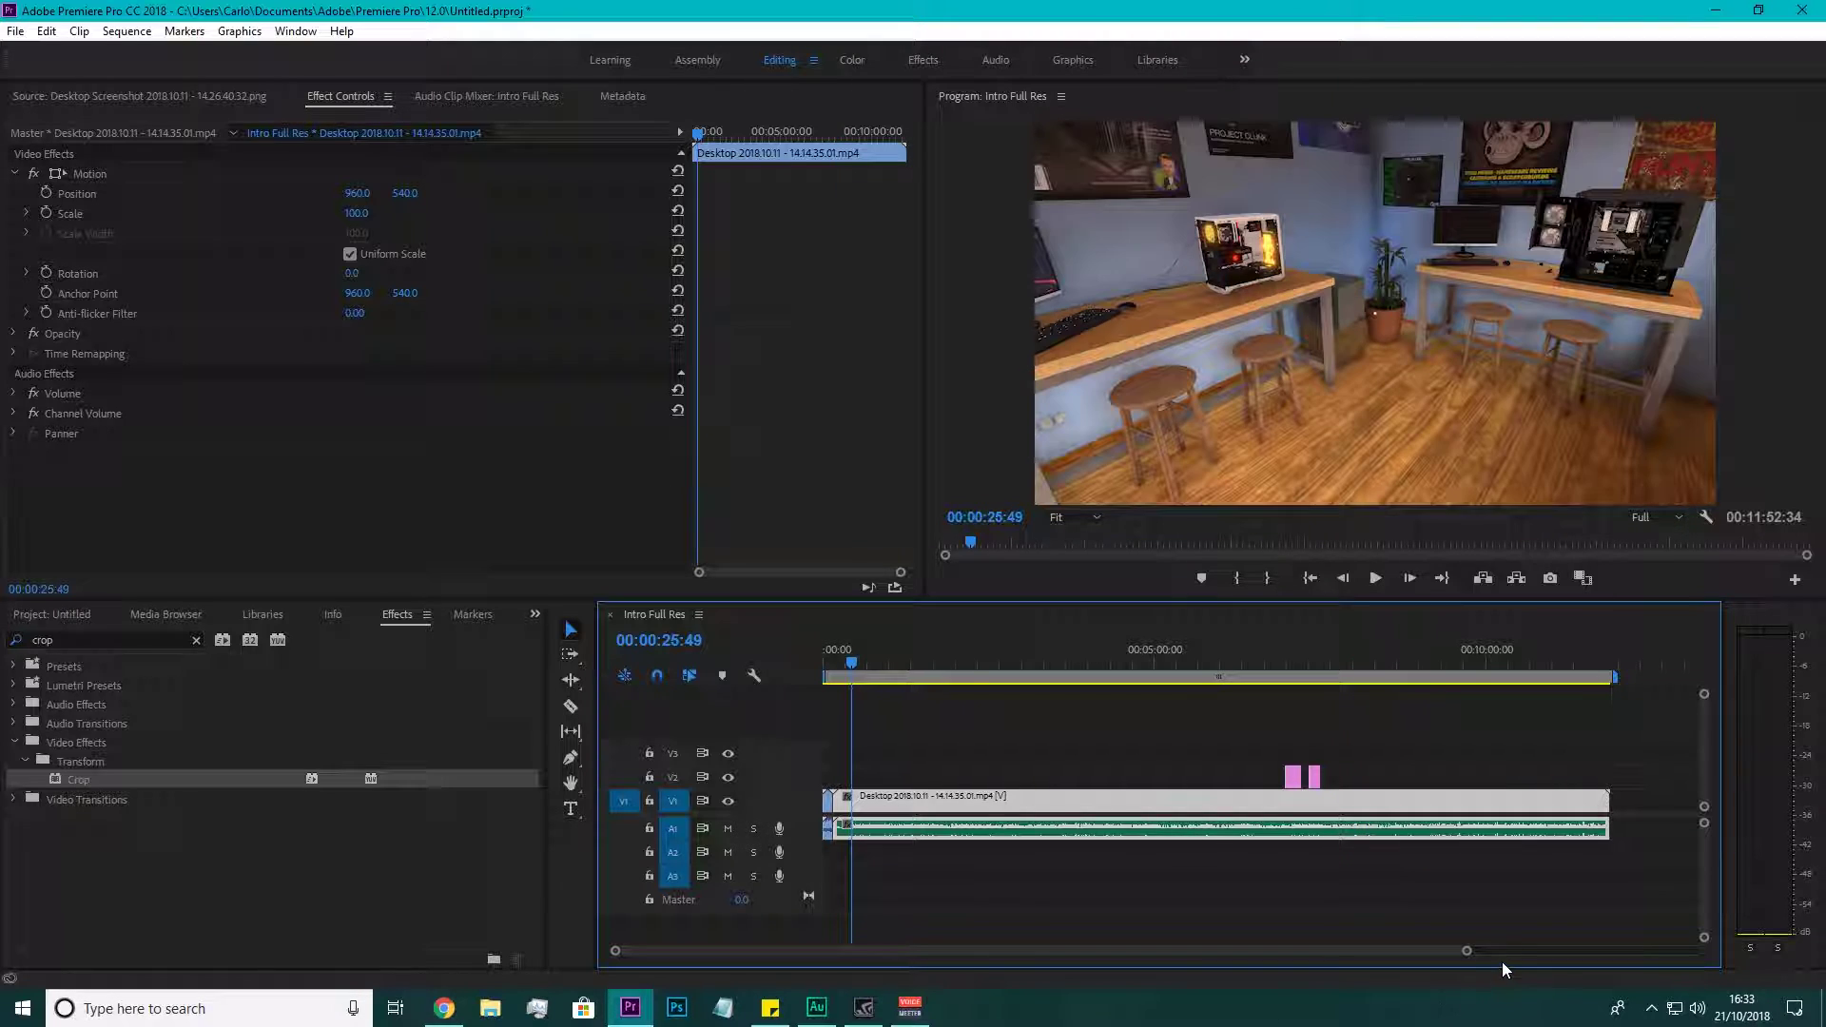
left_click_drag(1467, 953, 862, 951)
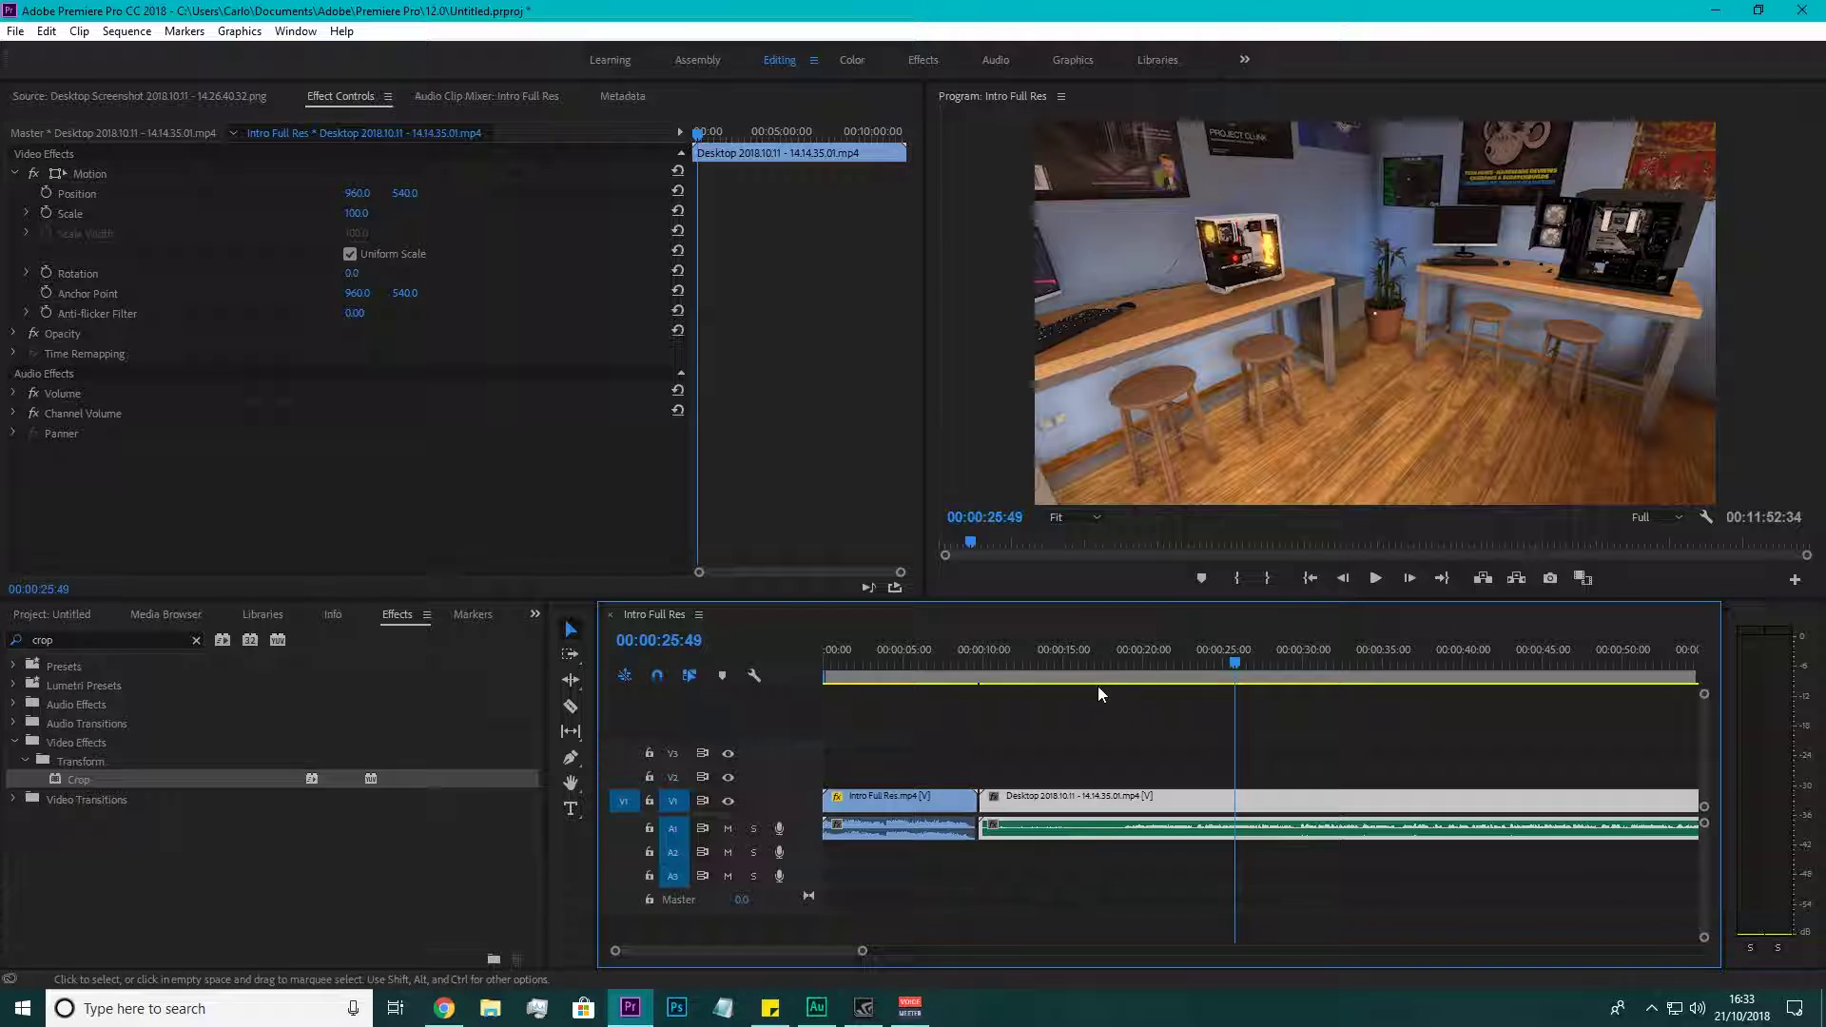
left_click(1024, 669)
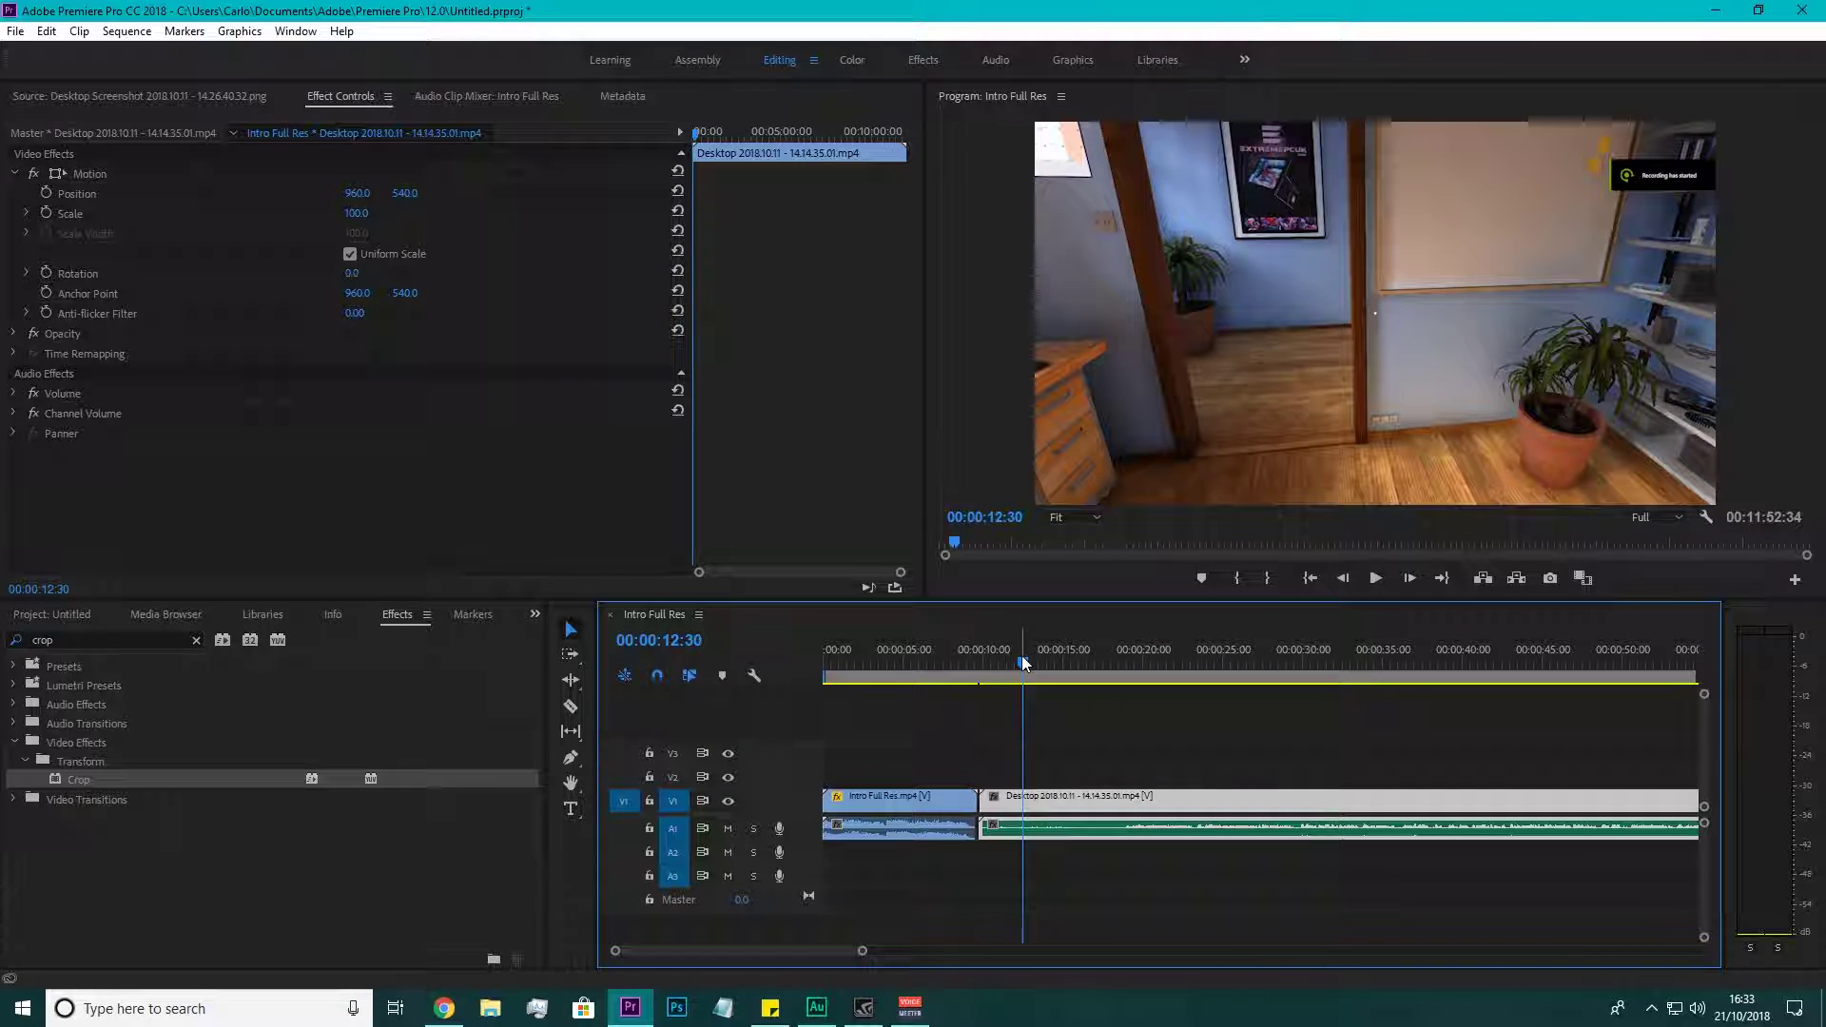
left_click_drag(1012, 658, 1085, 678)
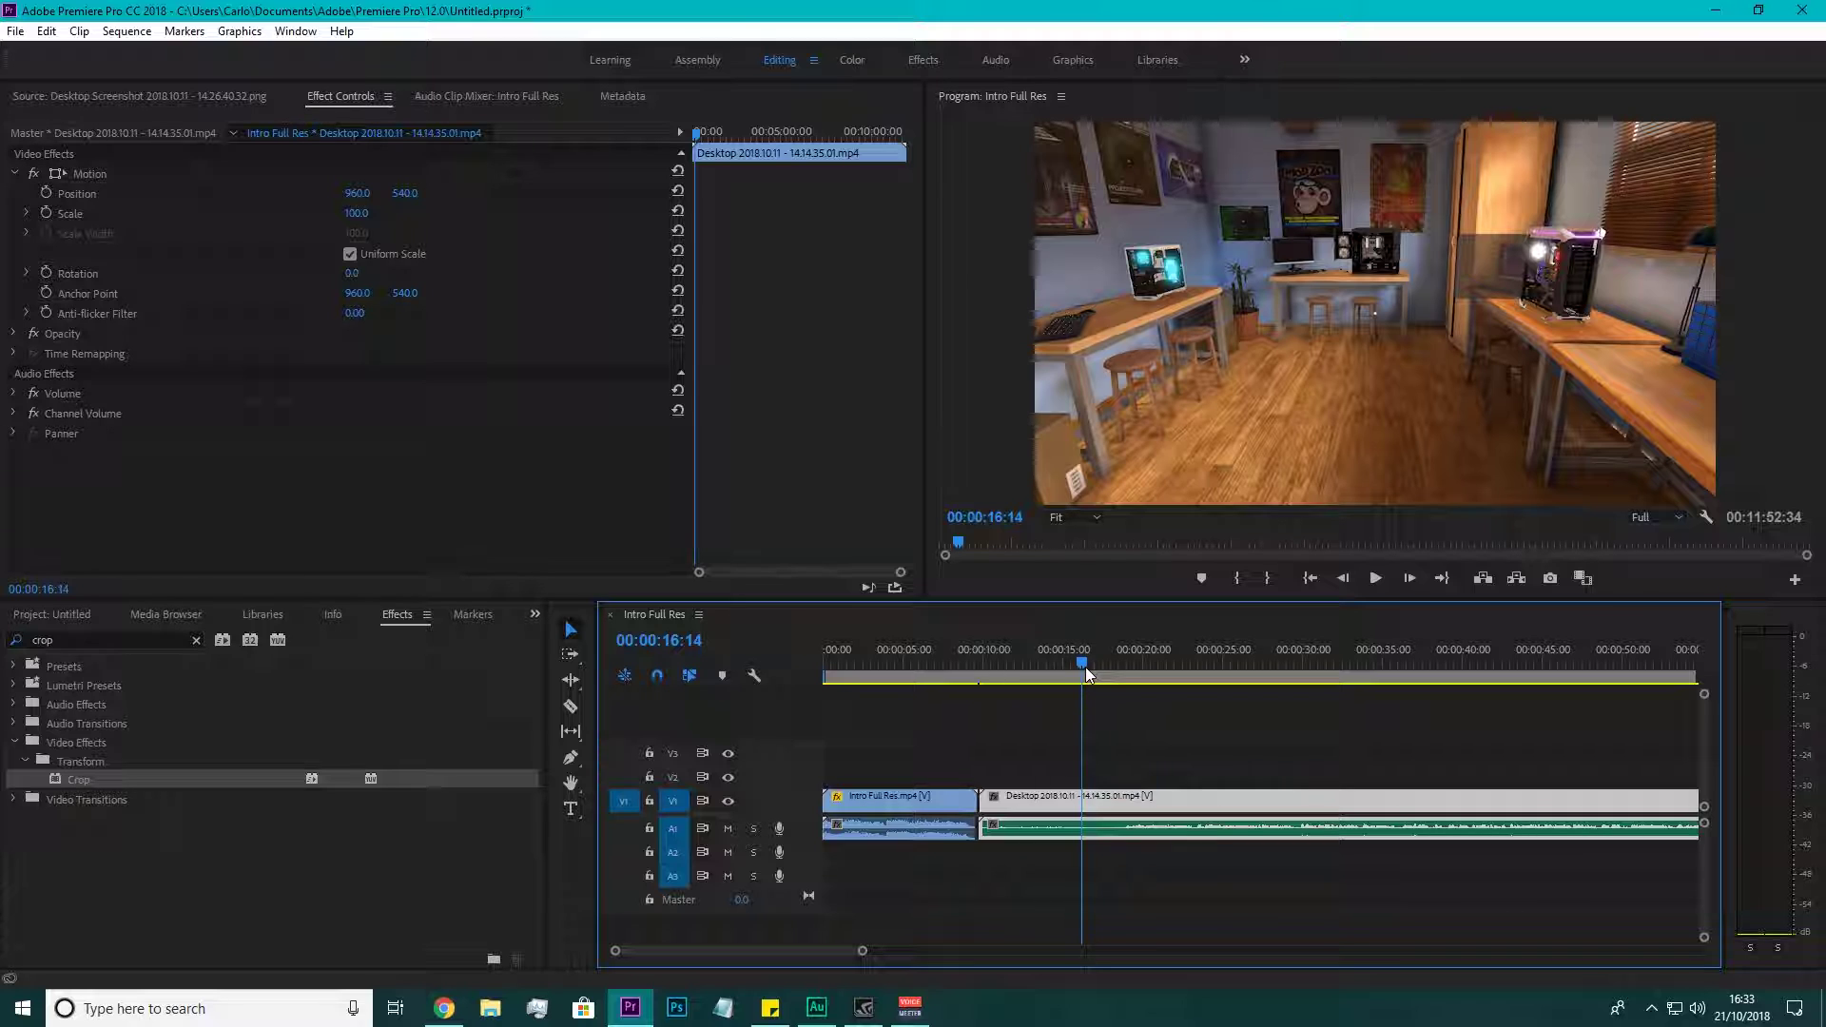
left_click_drag(1086, 665, 1118, 668)
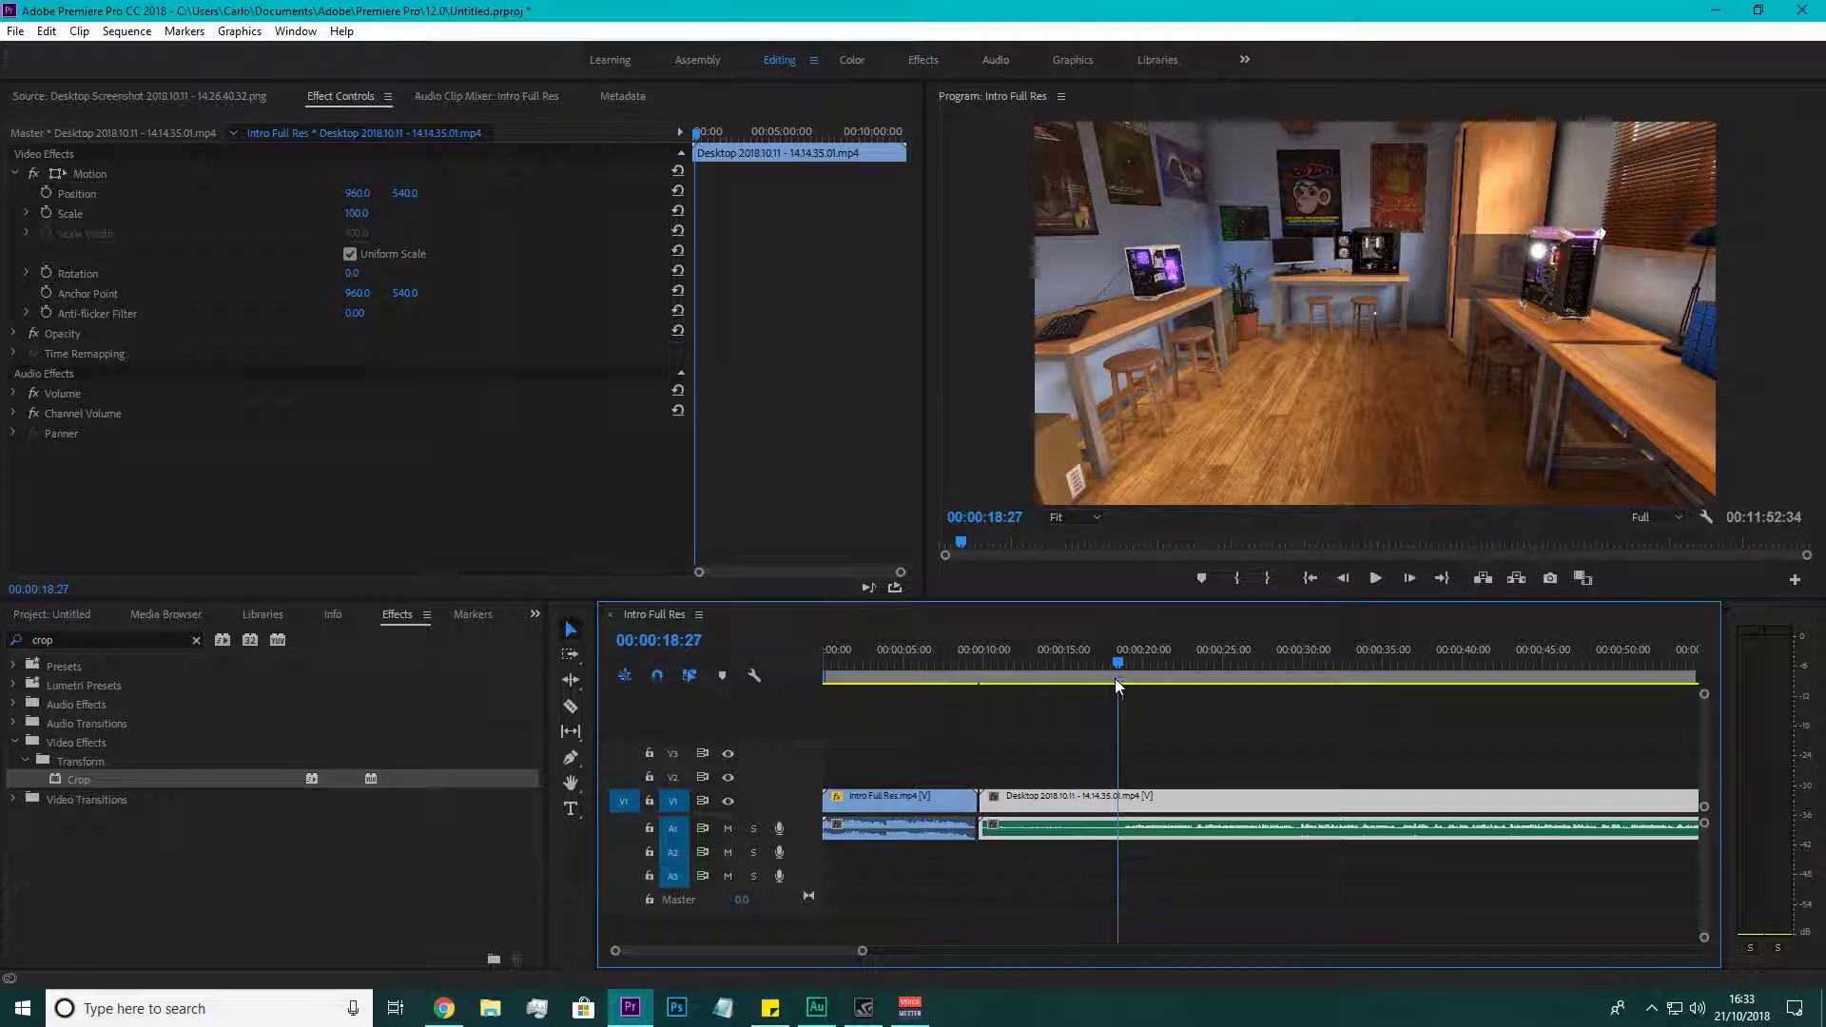
left_click(1410, 579)
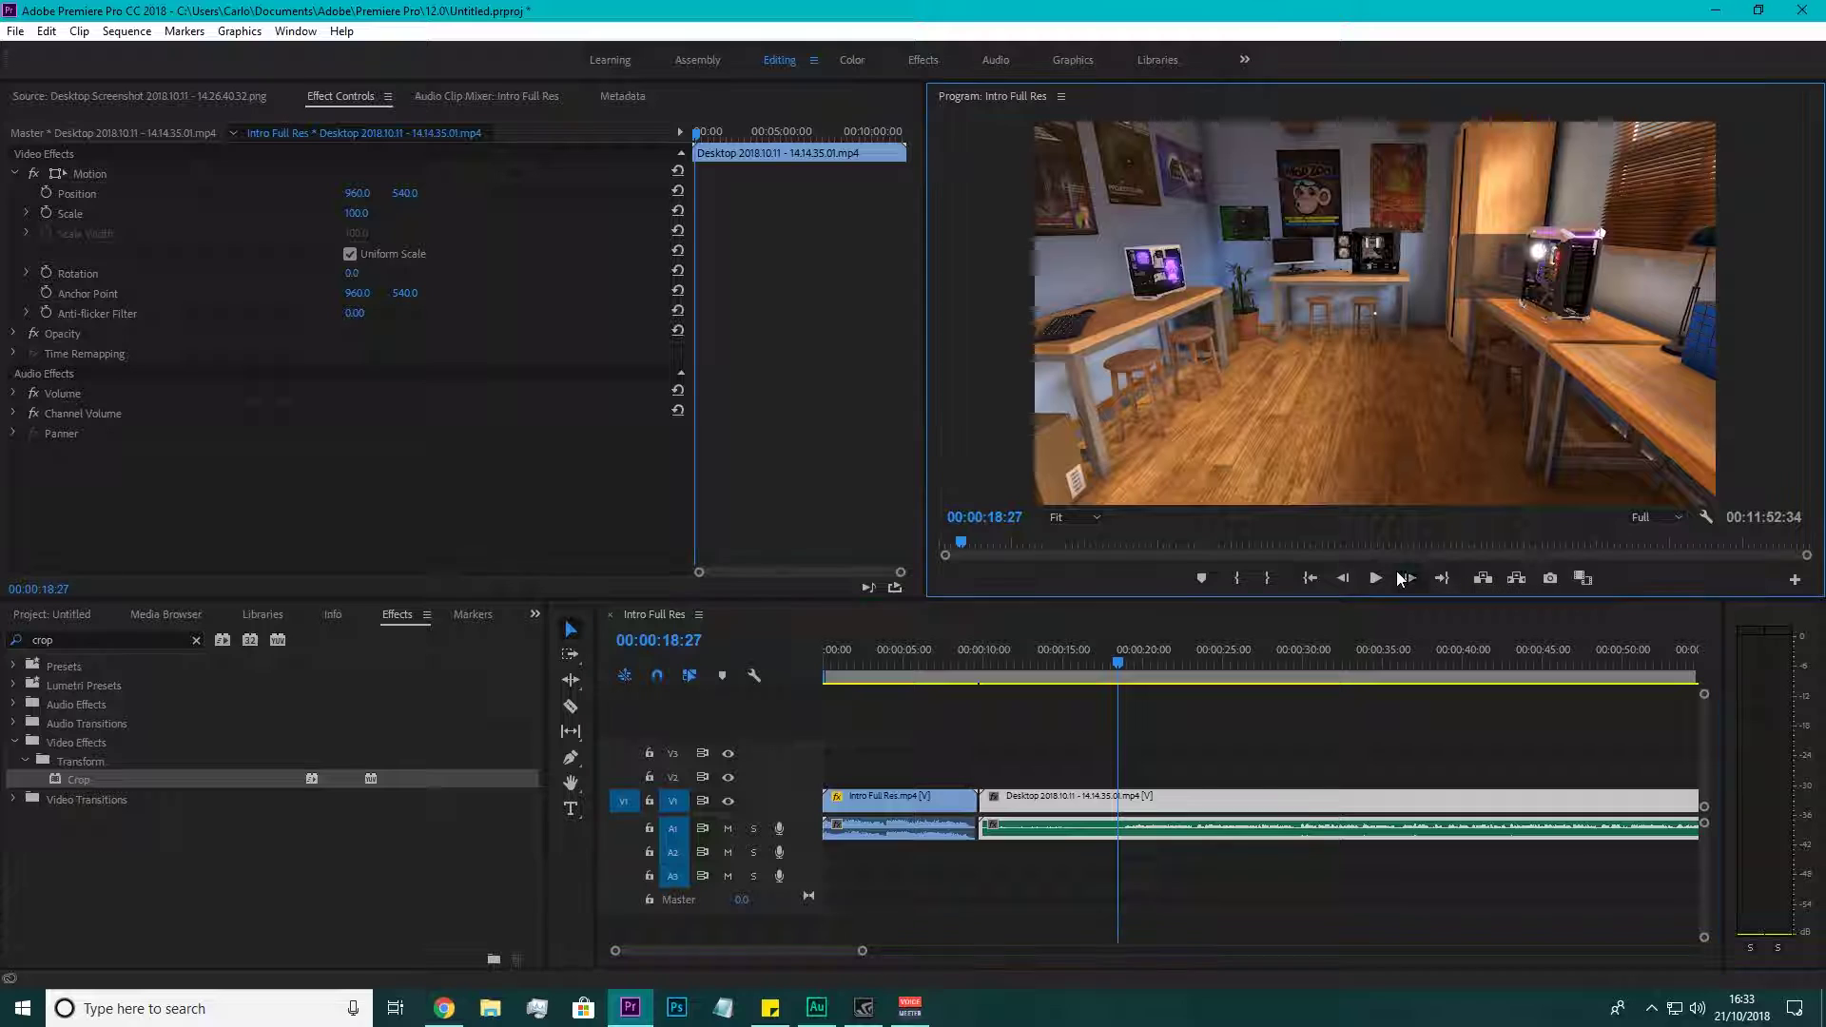
left_click(1409, 579)
left_click(1409, 578)
left_click(1409, 578)
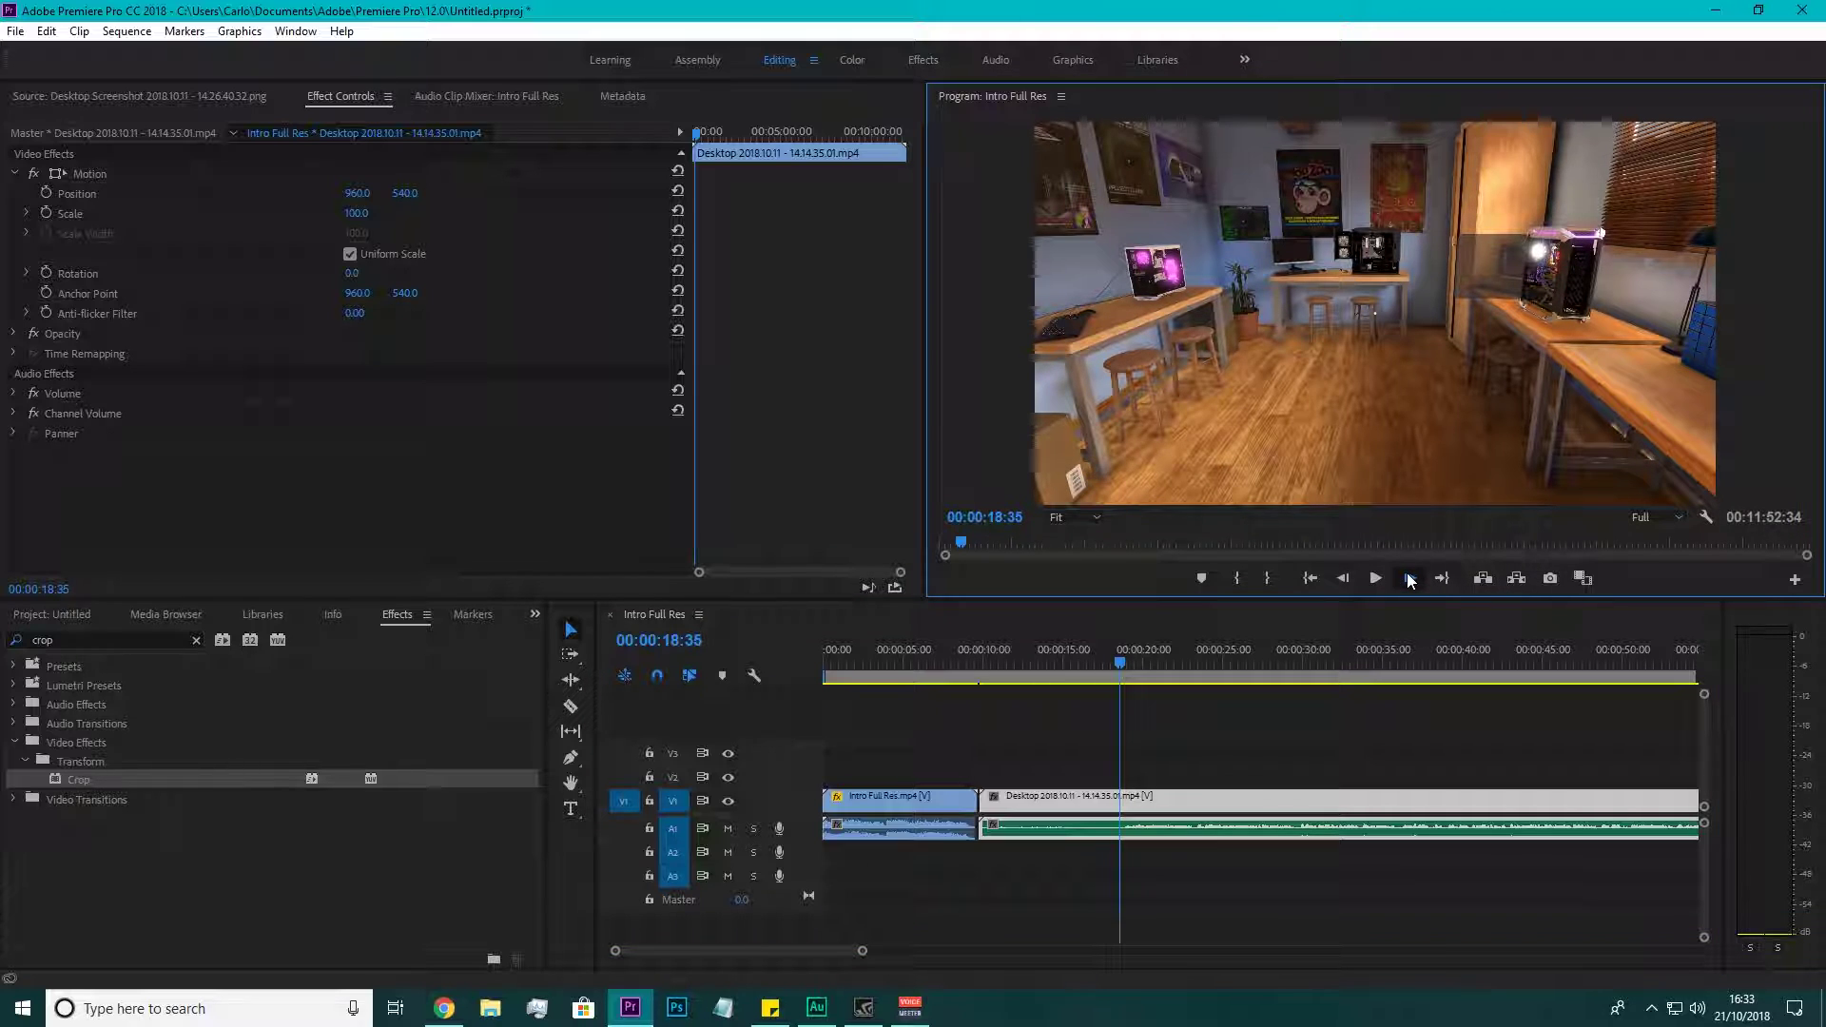
left_click(1410, 578)
left_click(1410, 578)
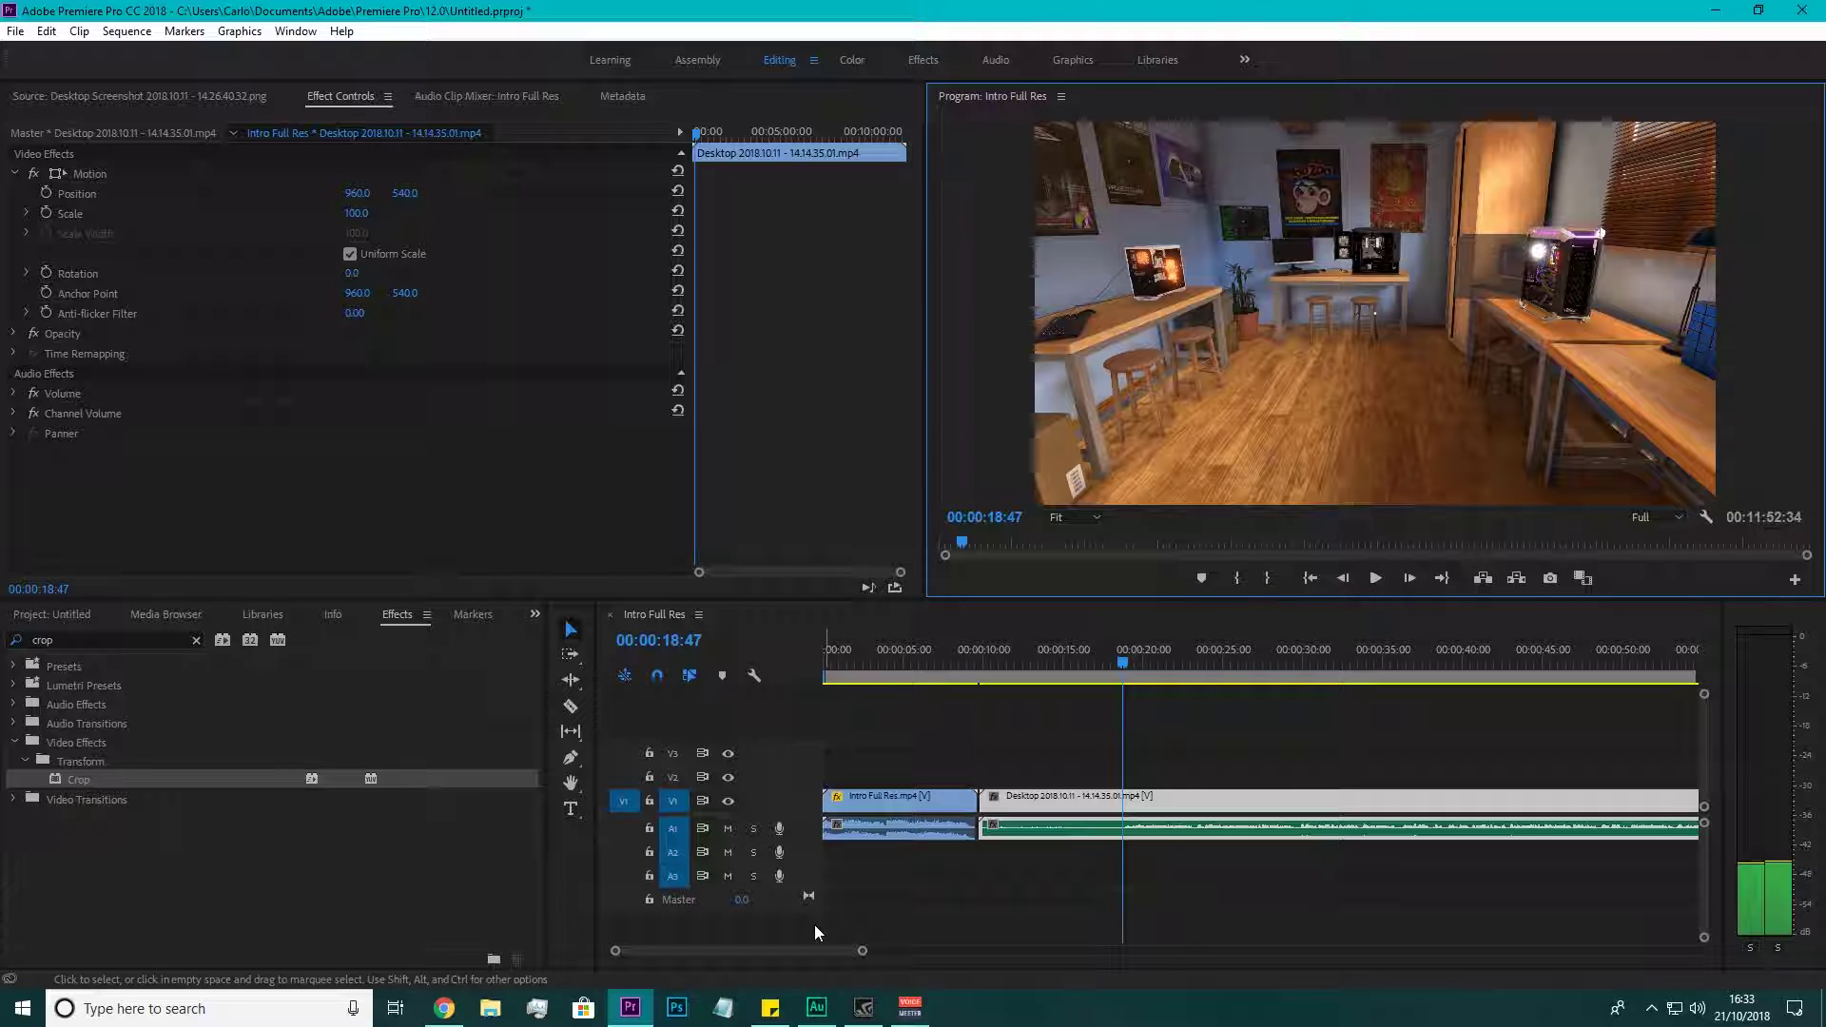
Razor the gameplay clip at 00:00:18:47, delete the opening piece, and slide the rest against the intro.
left_click_drag(864, 953, 778, 954)
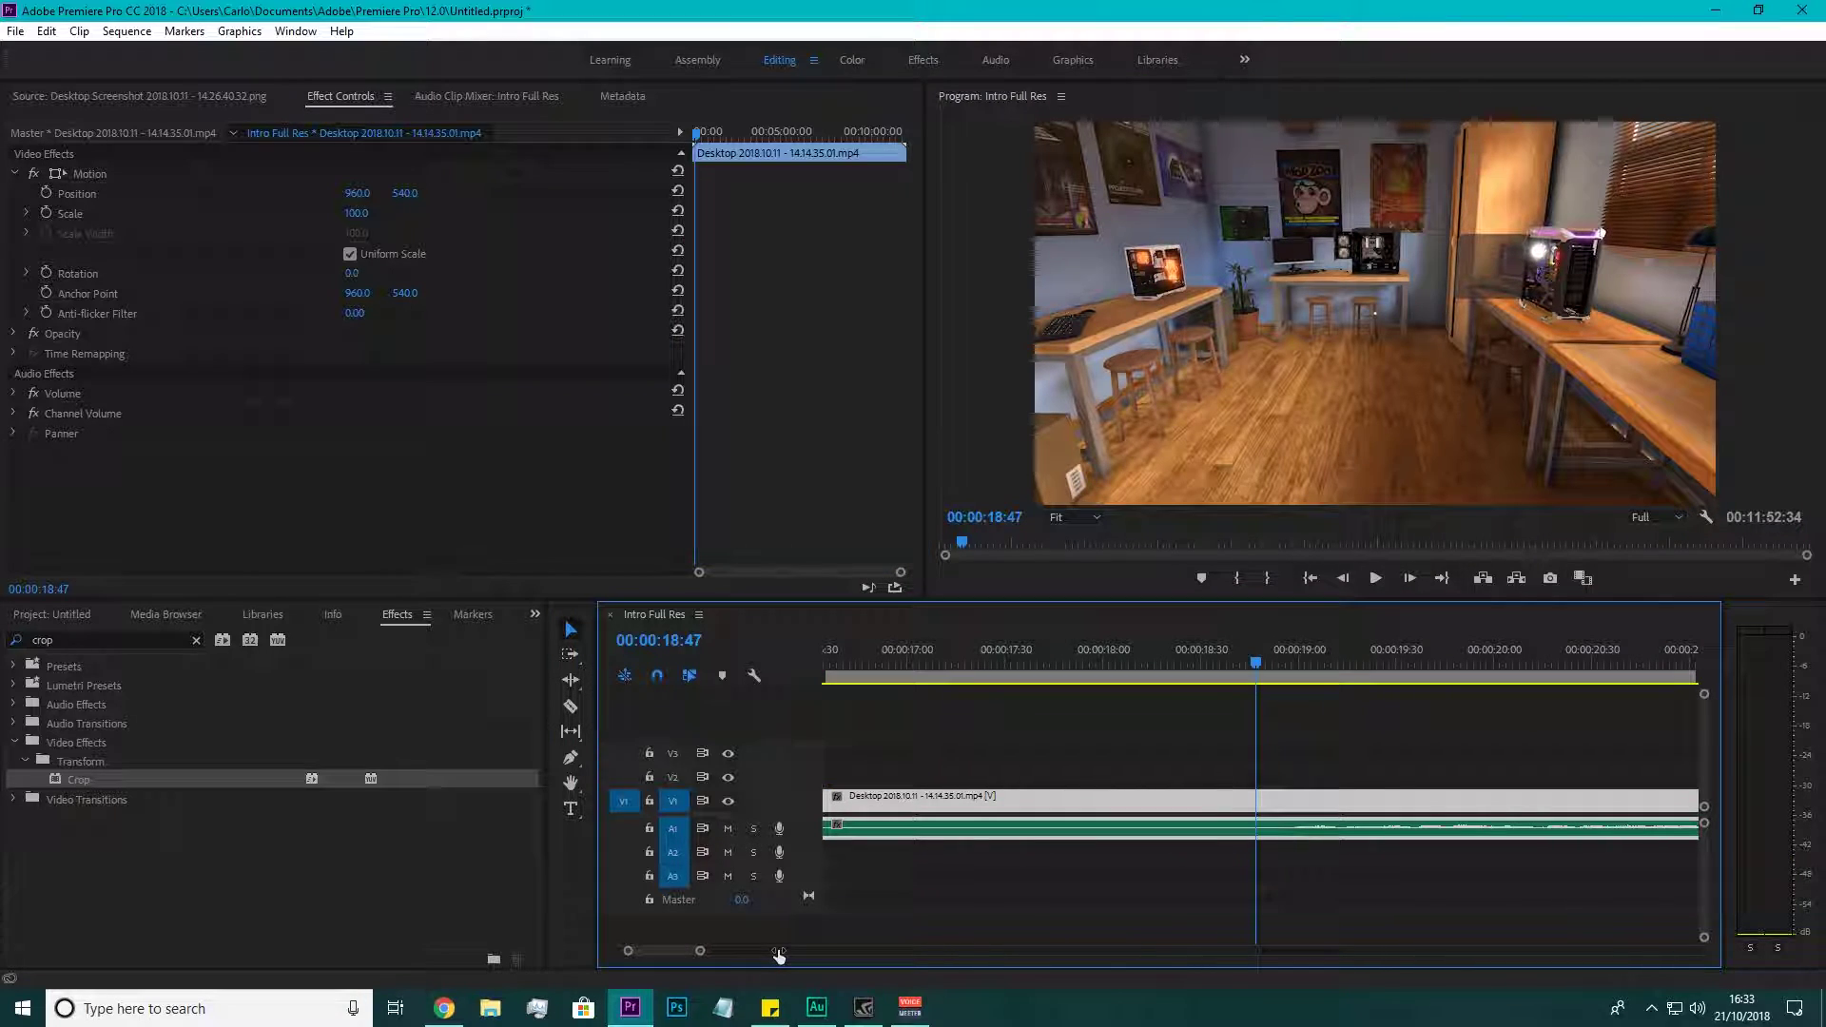
left_click(571, 706)
left_click(1258, 804)
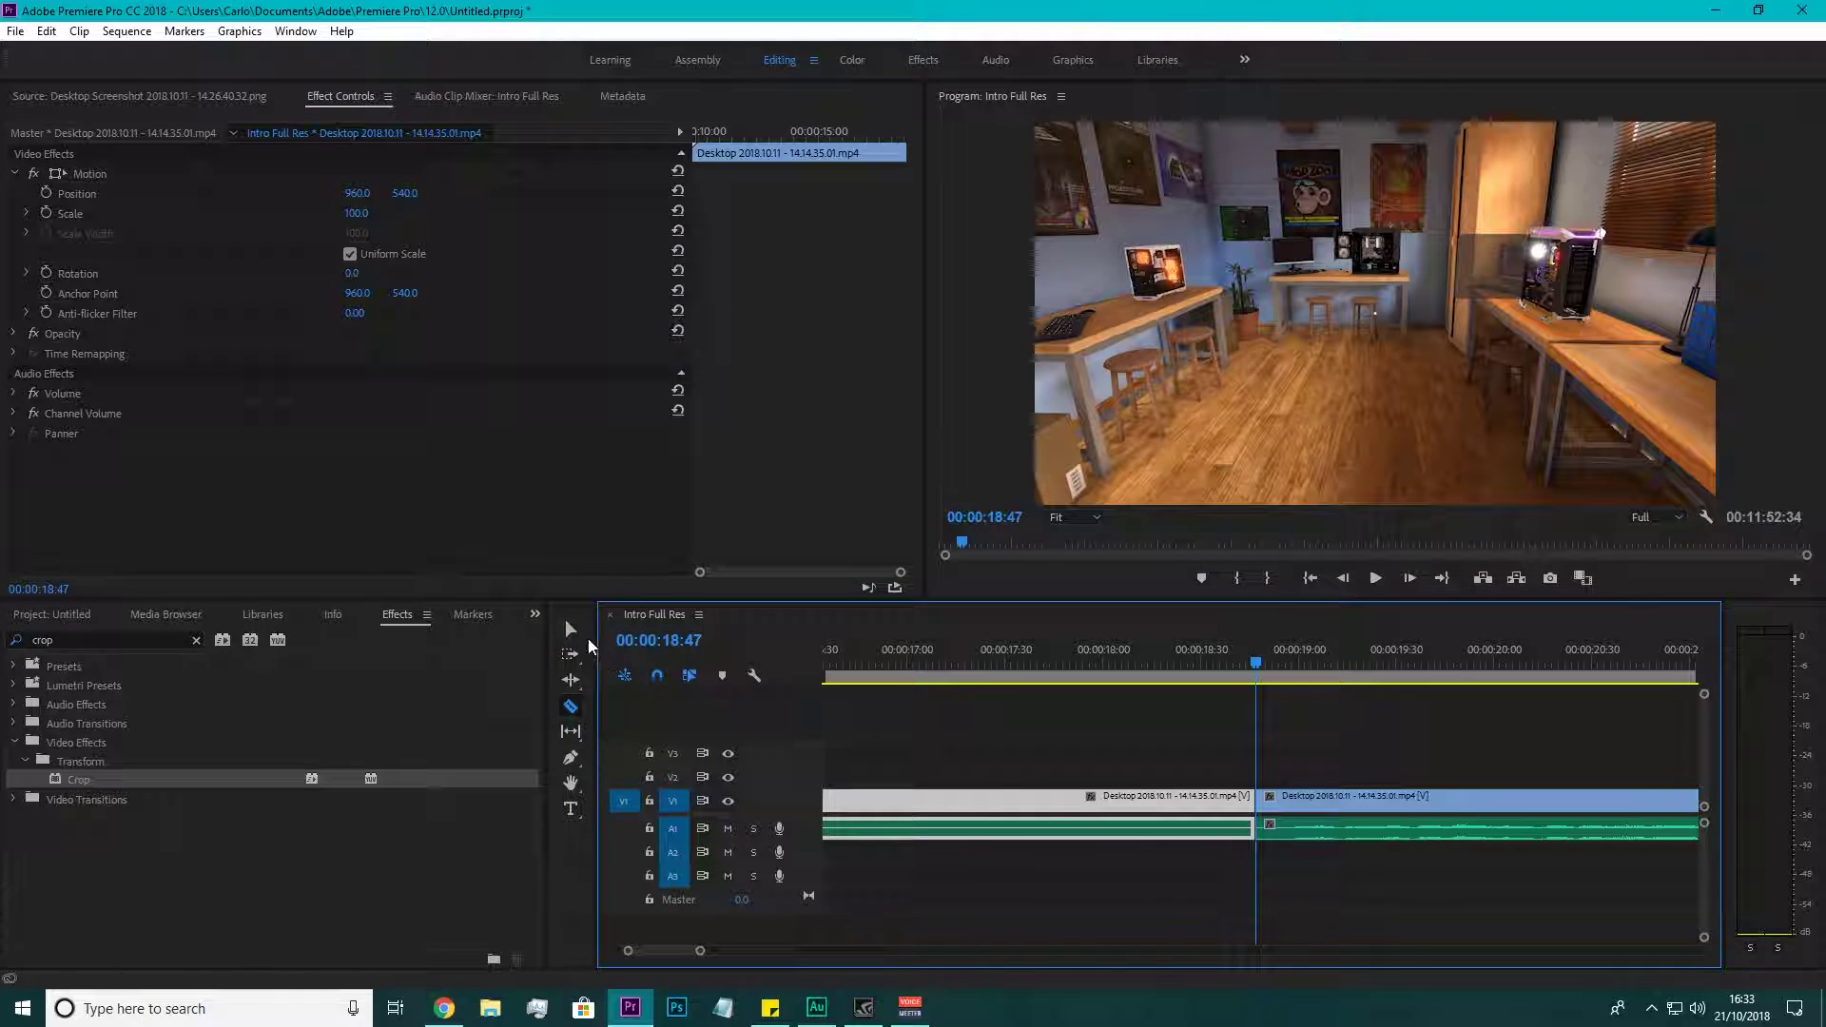
key("v")
left_click(1111, 803)
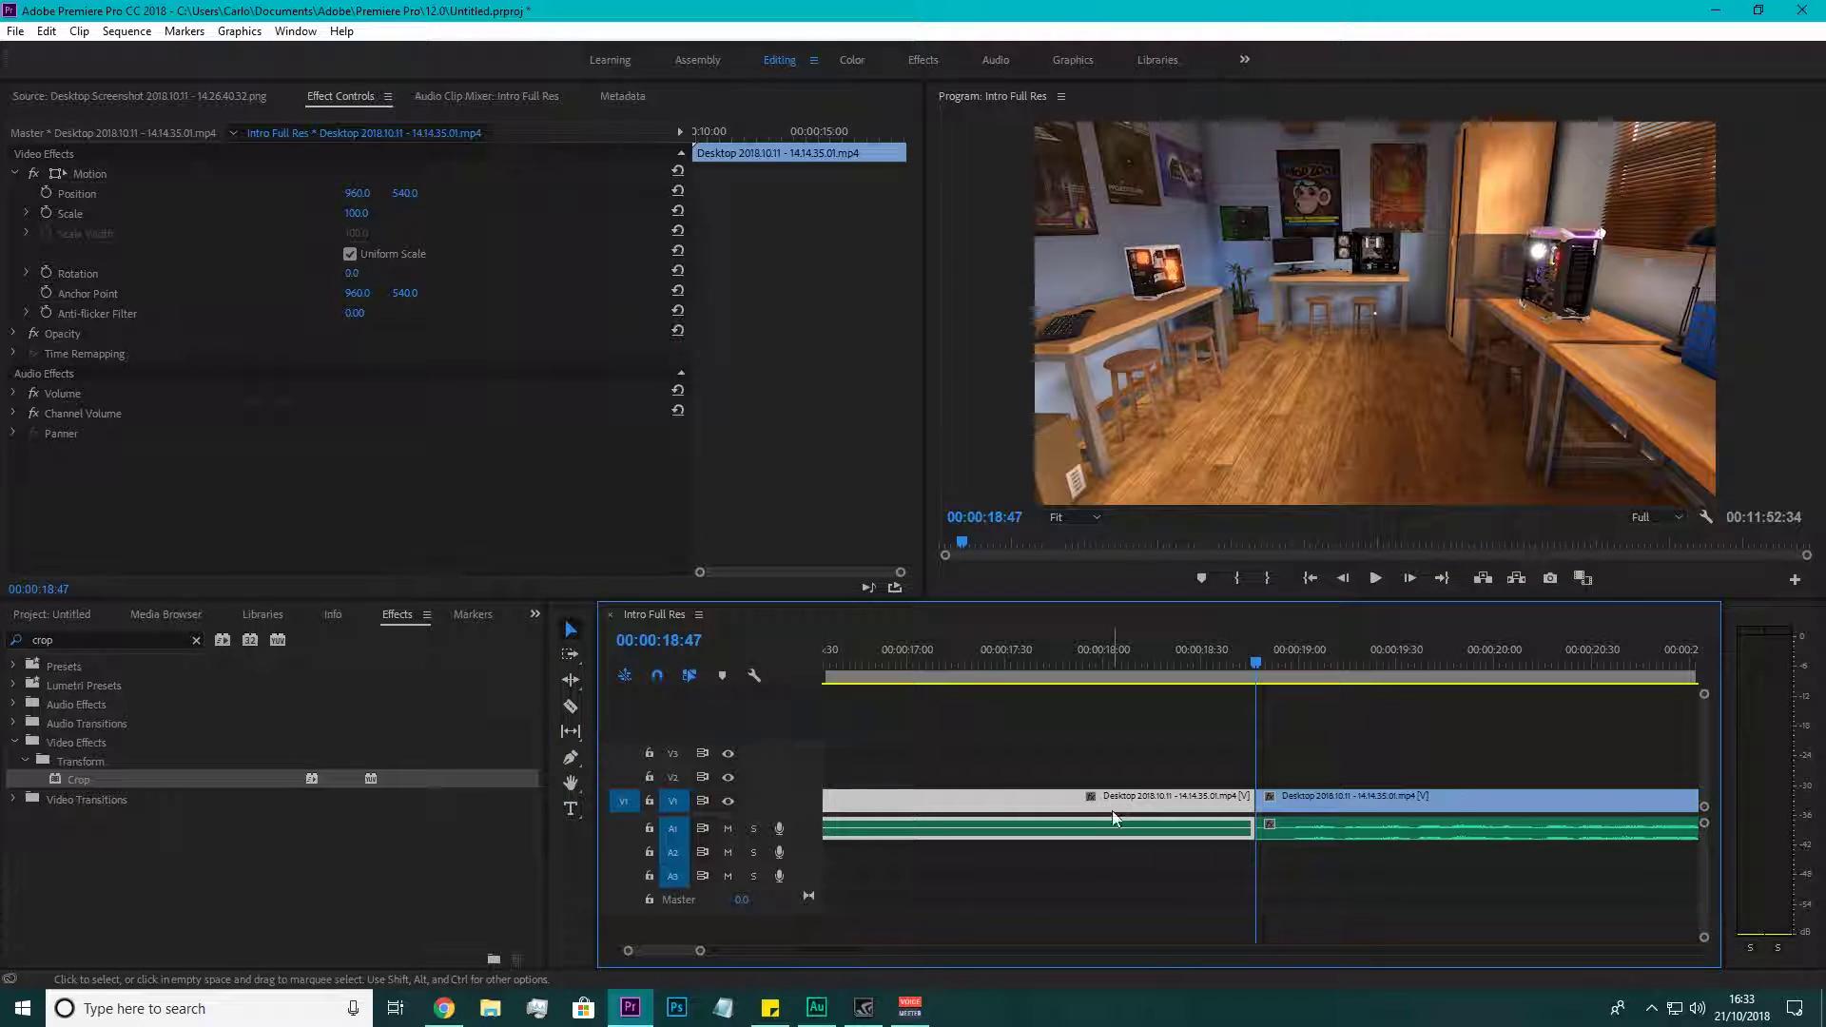
key("Delete")
left_click_drag(700, 951, 887, 951)
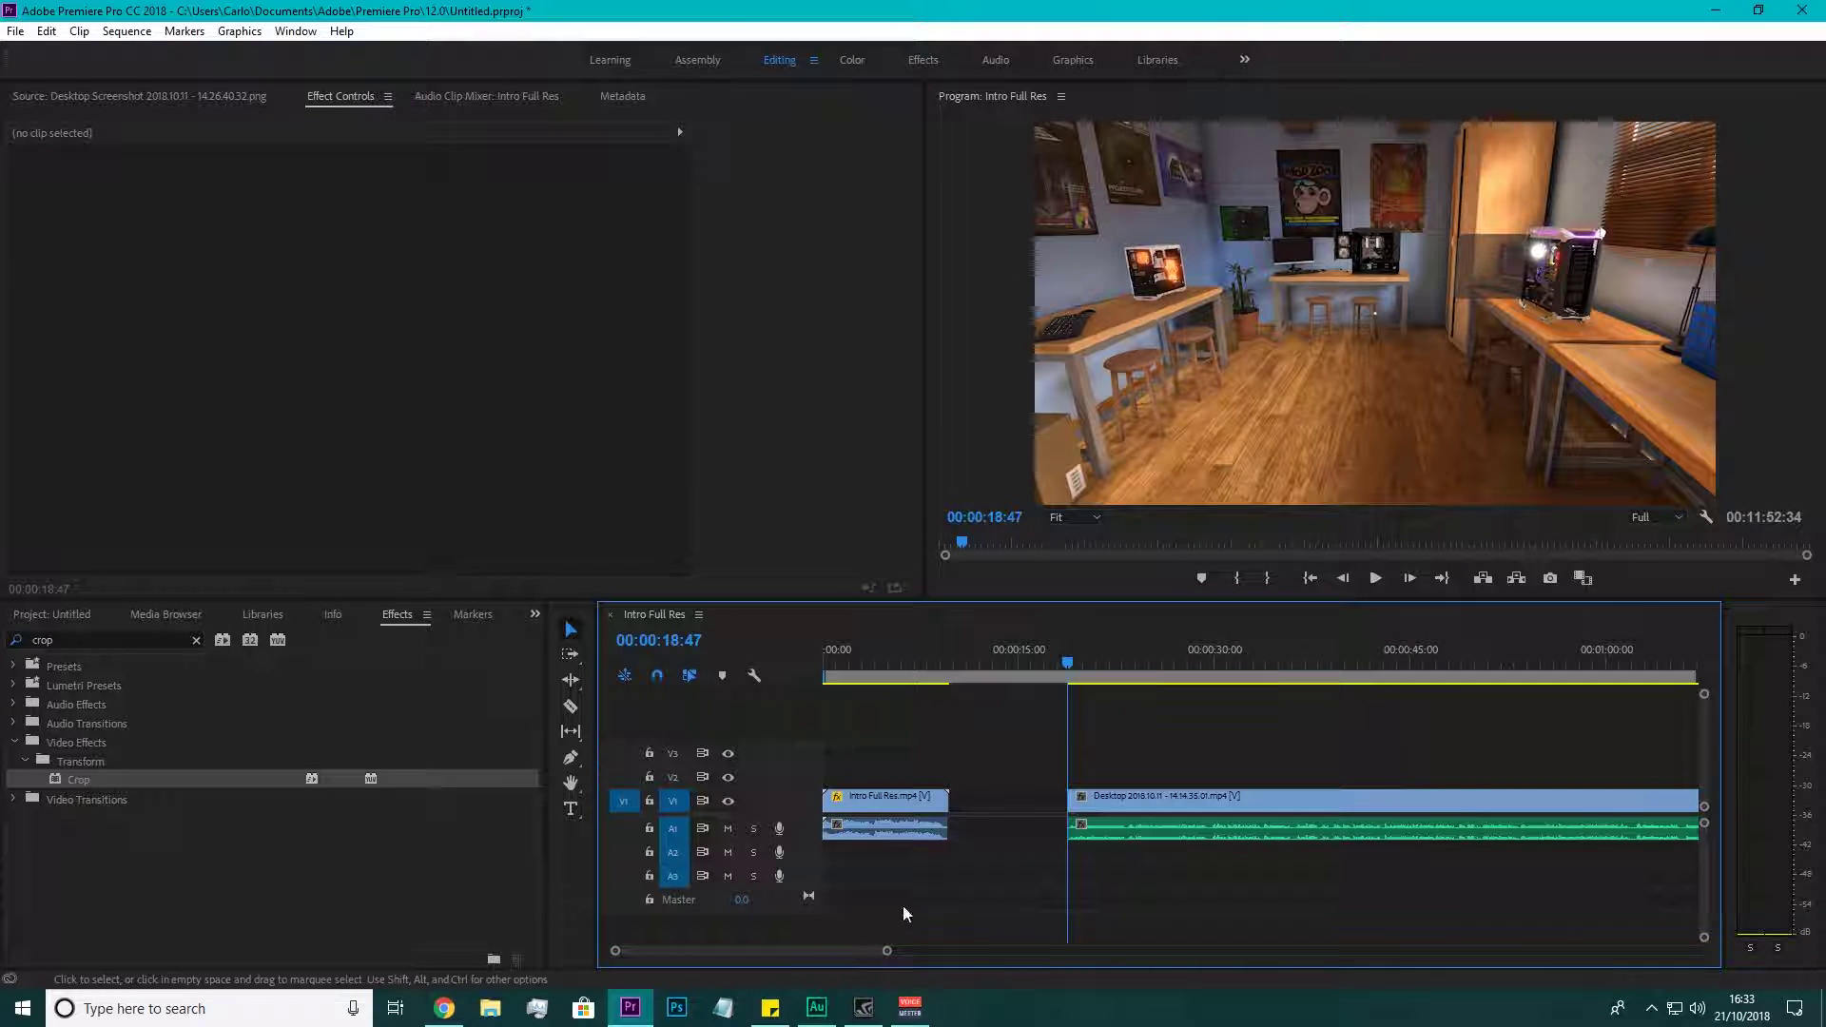
left_click_drag(1160, 797, 1050, 802)
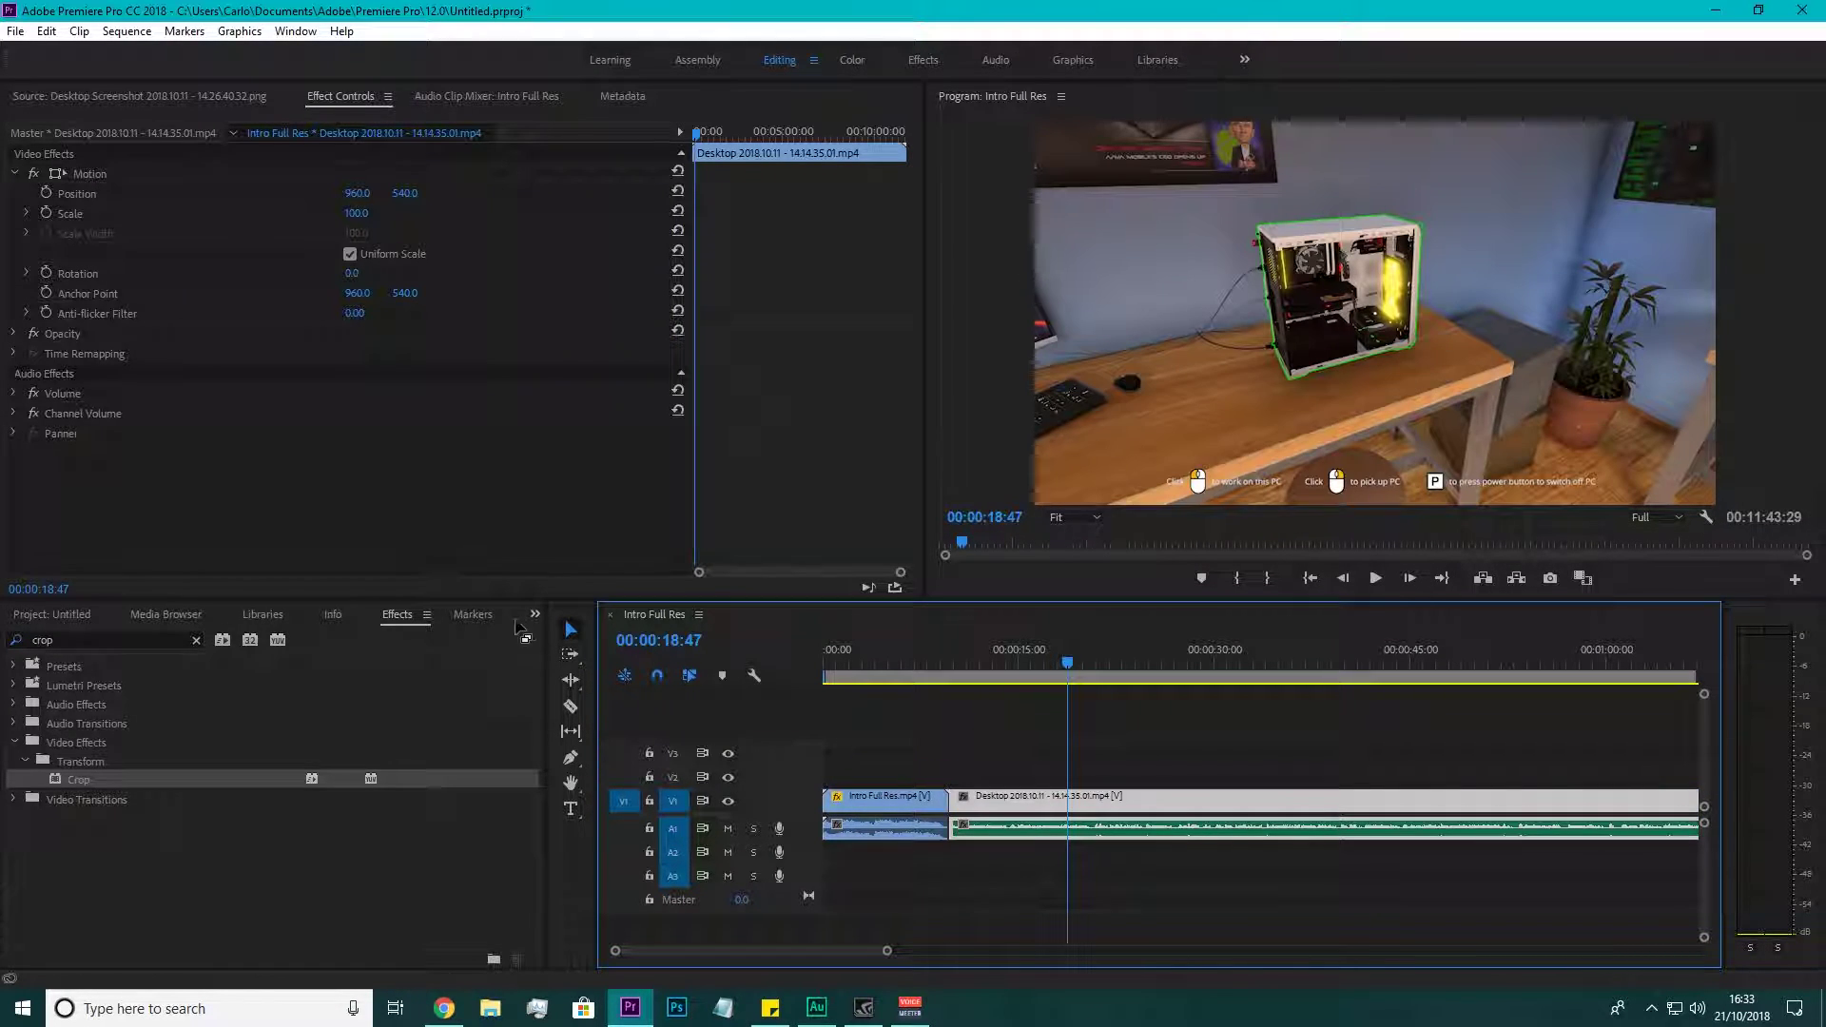
left_click_drag(138, 643, 5, 635)
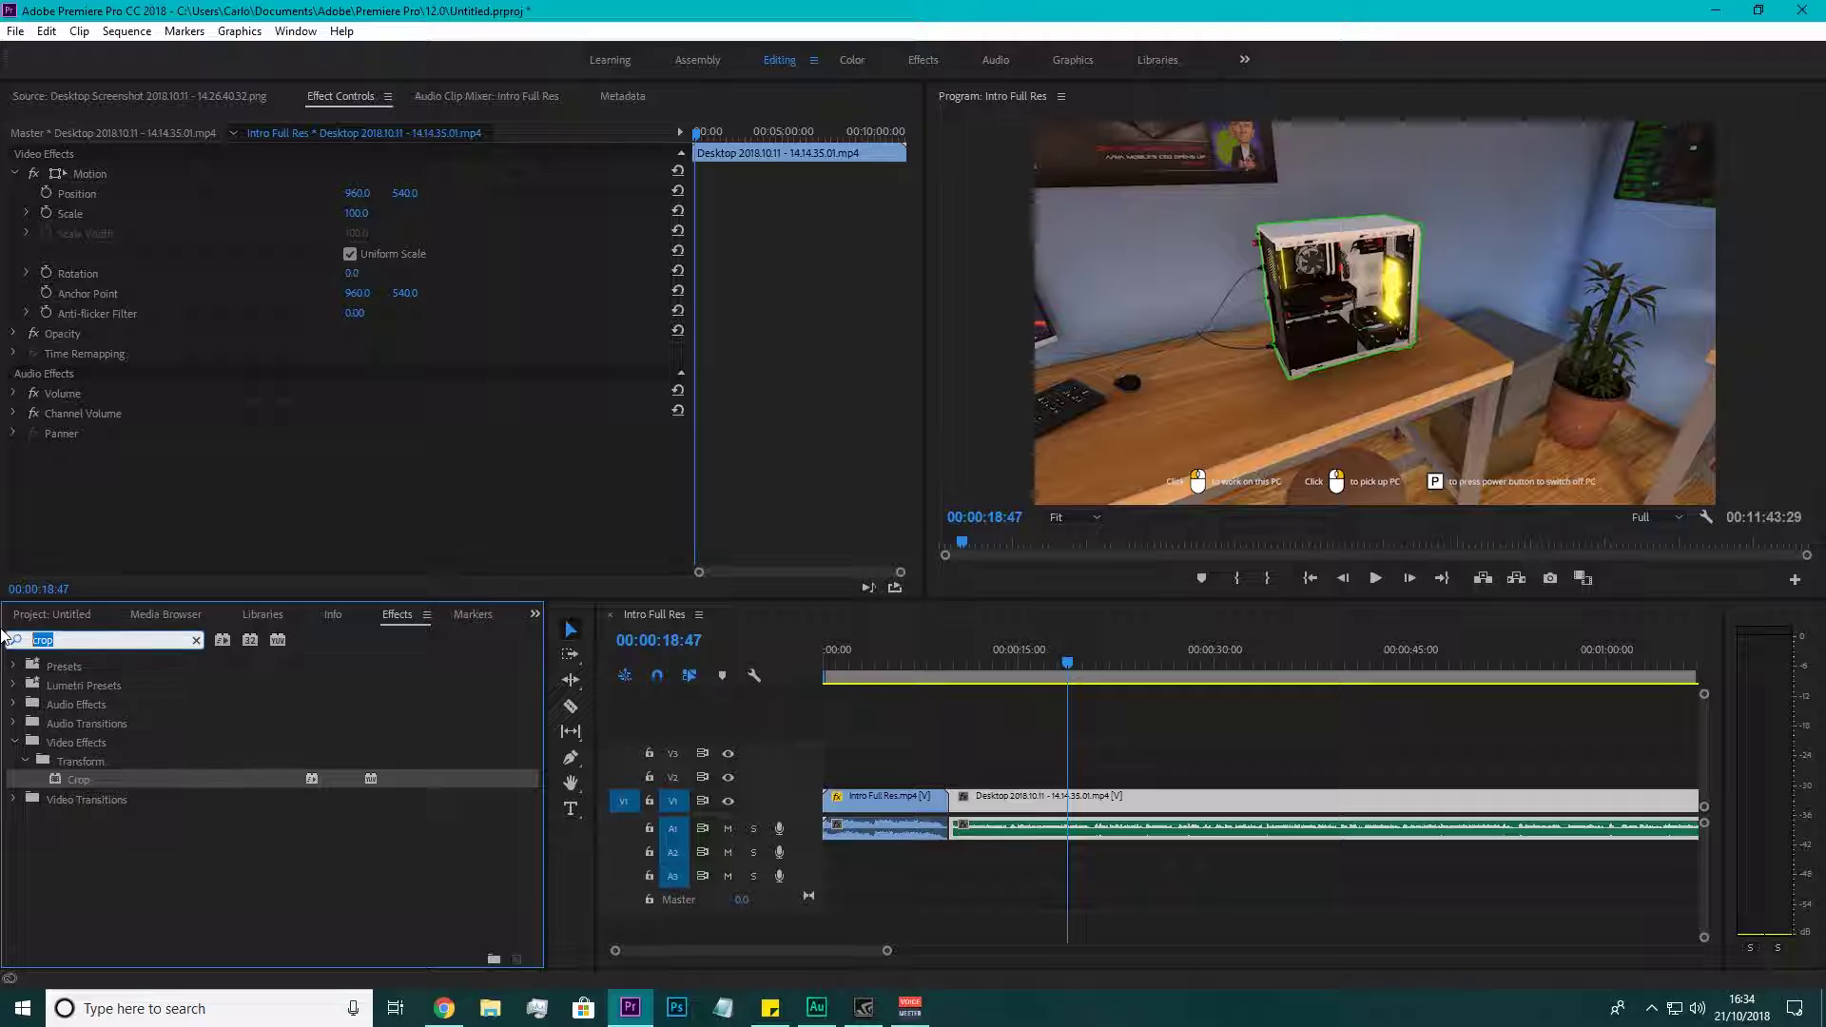
Filter the Effects panel to 'cross' and apply a Cross Dissolve between intro and gameplay, previewing it.
type("dissloe")
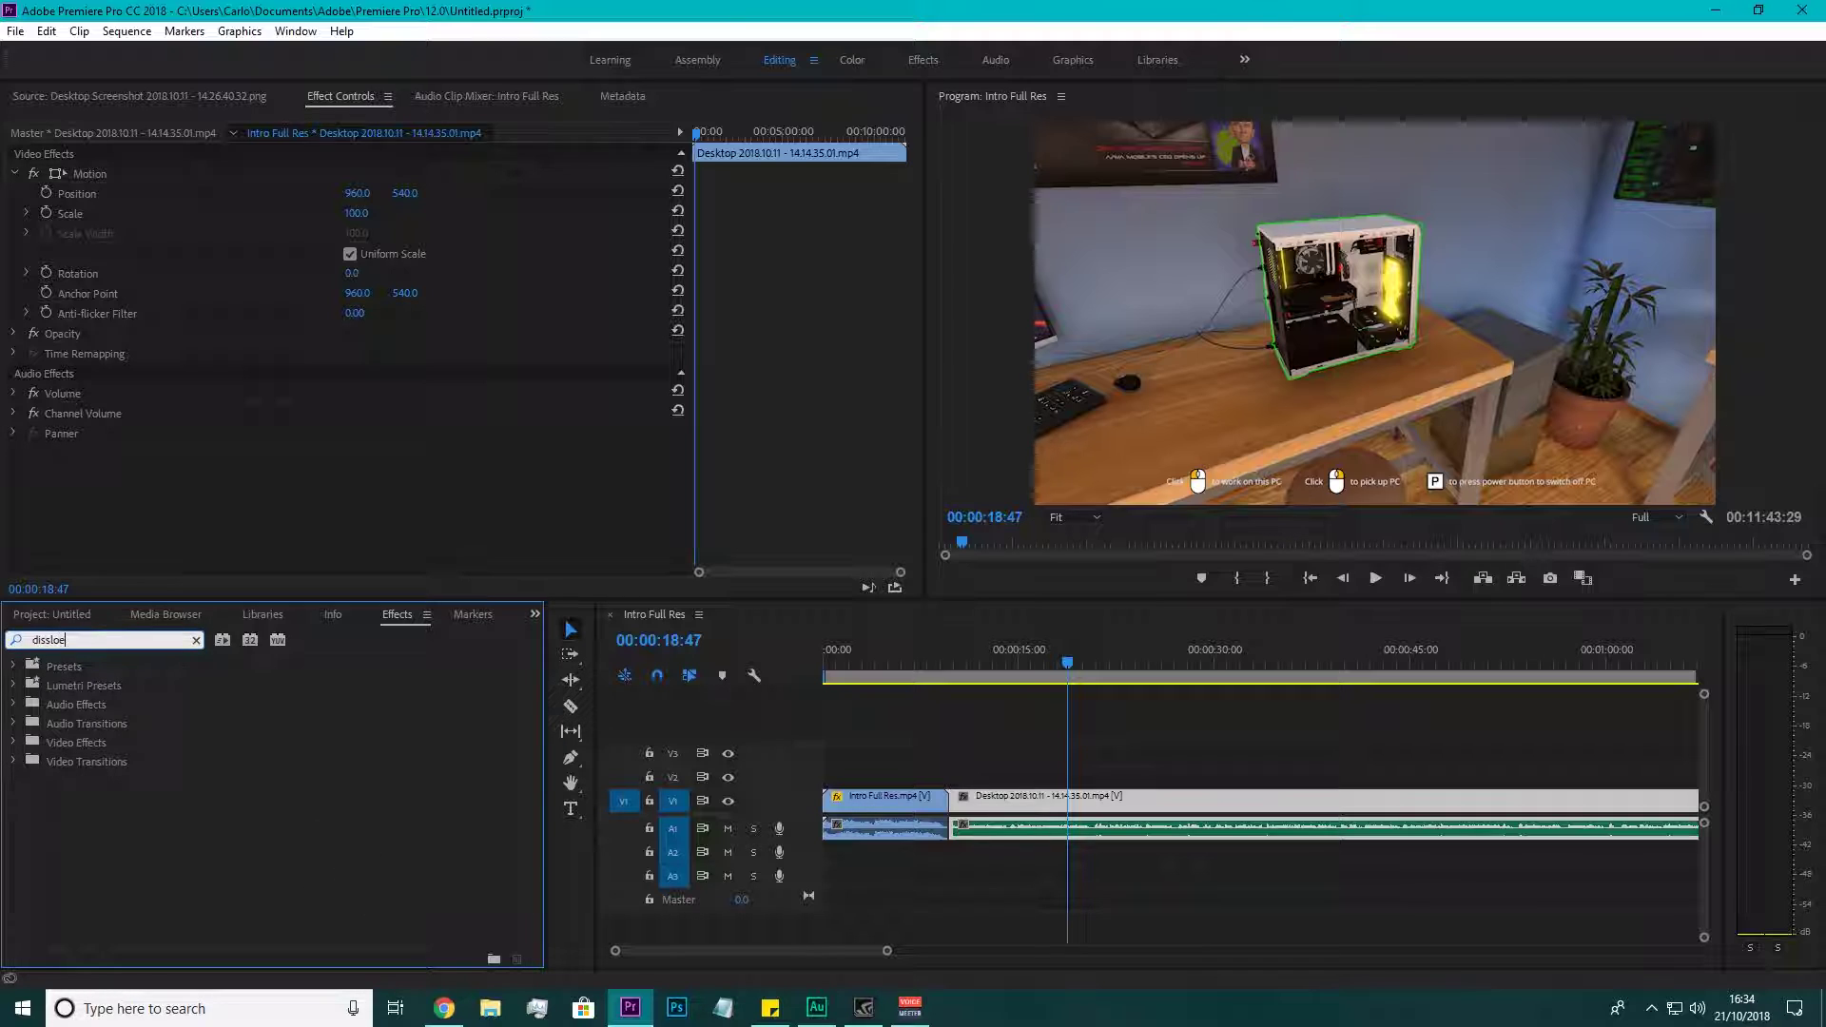
key("BackSpace")
key("BackSpace")
key("BackSpace")
key("BackSpace")
key("BackSpace")
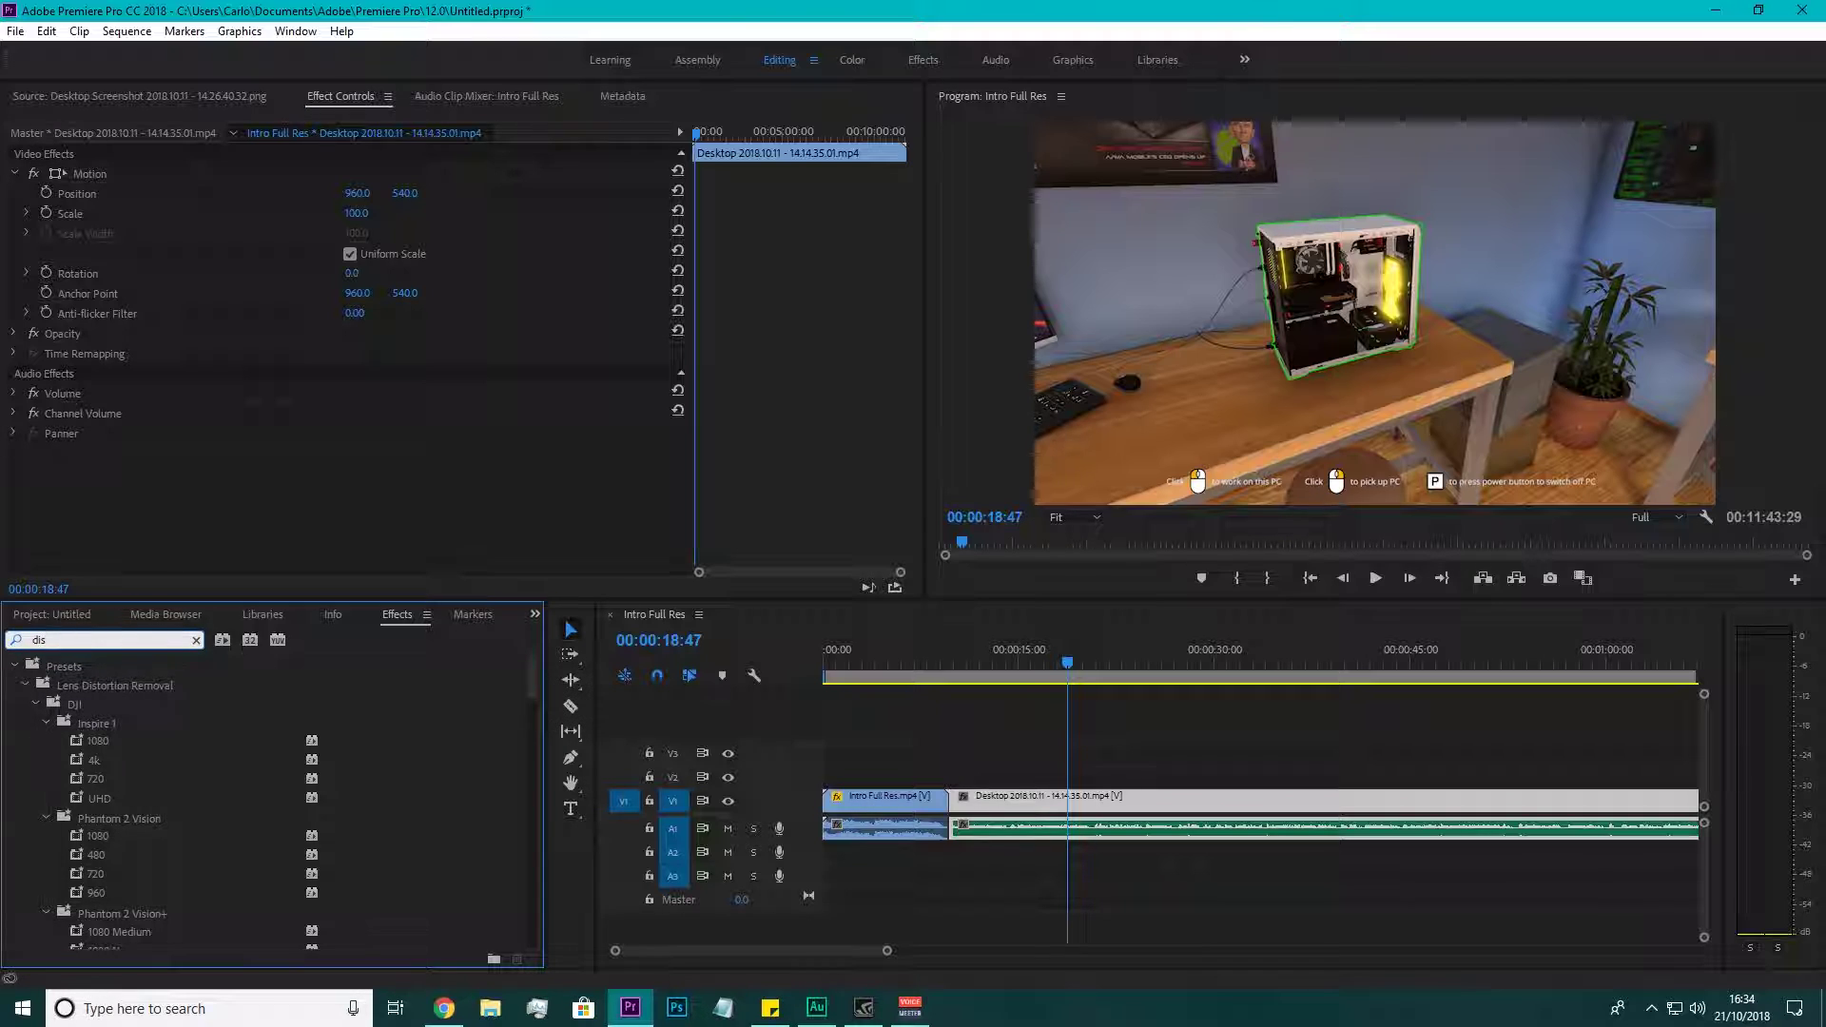
key("BackSpace")
key("BackSpace")
key("BackSpace")
type("cross")
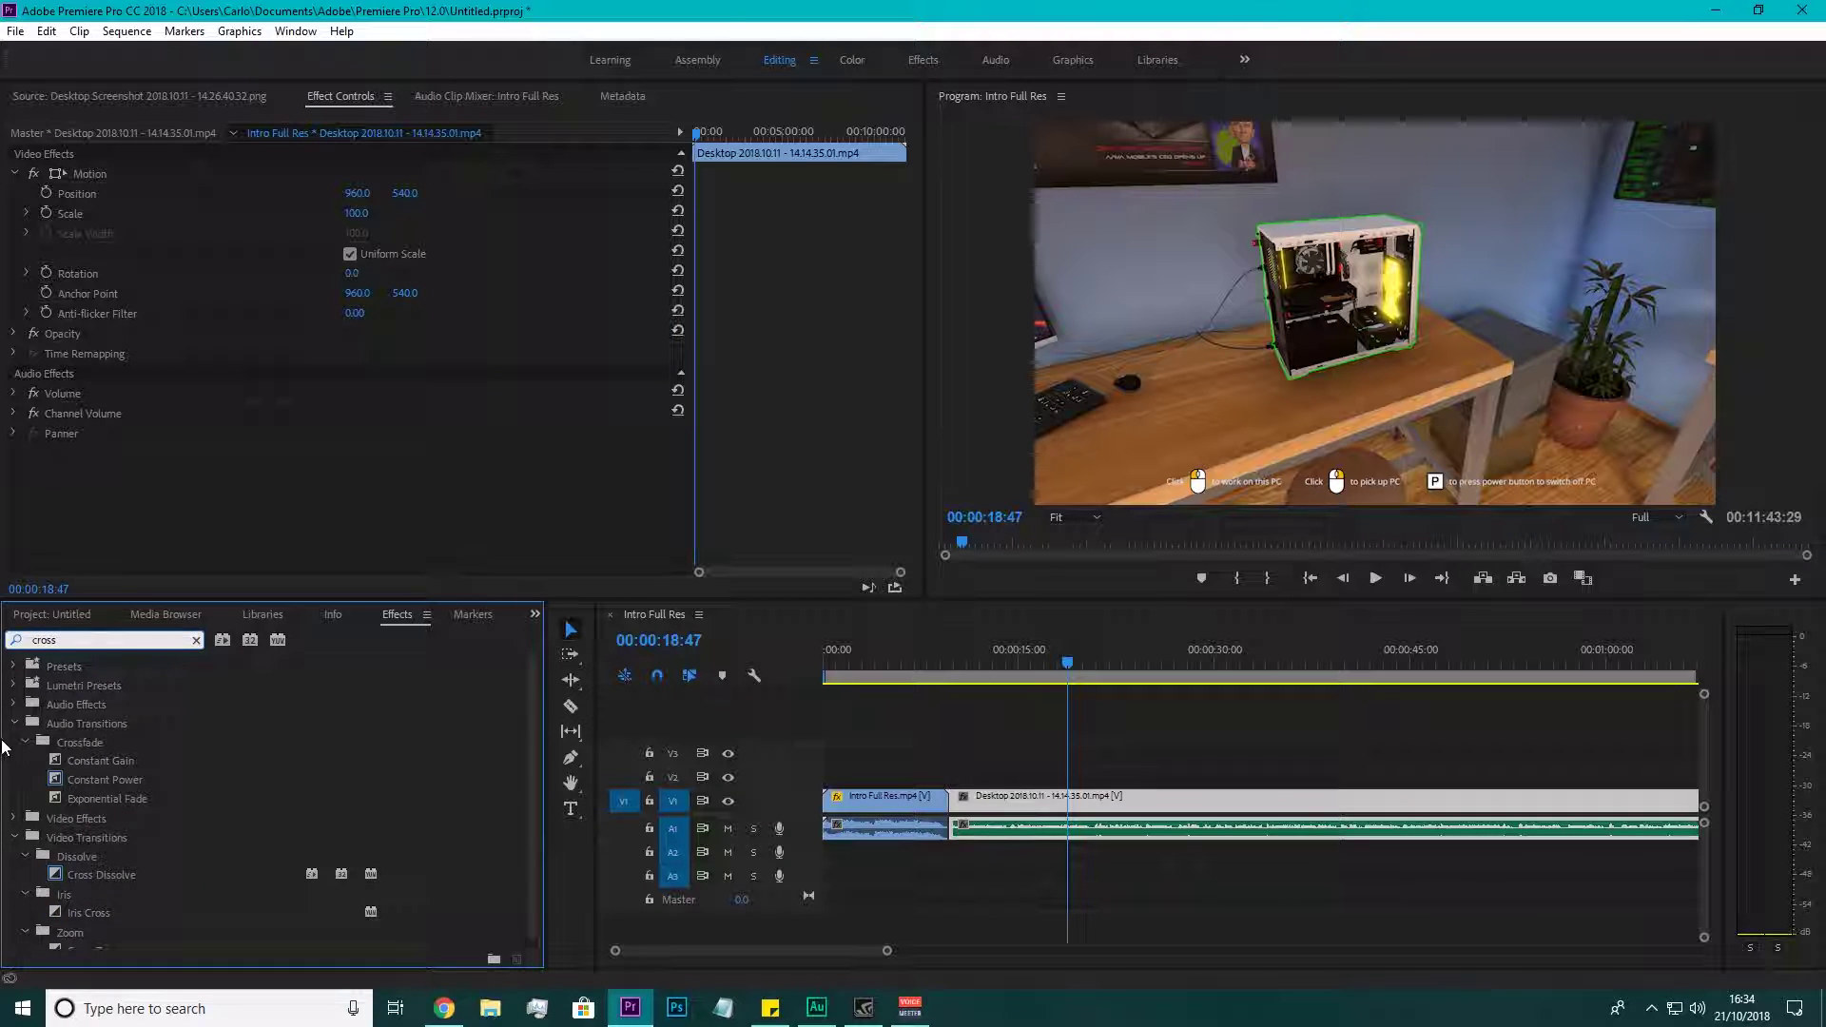
left_click_drag(93, 873, 928, 664)
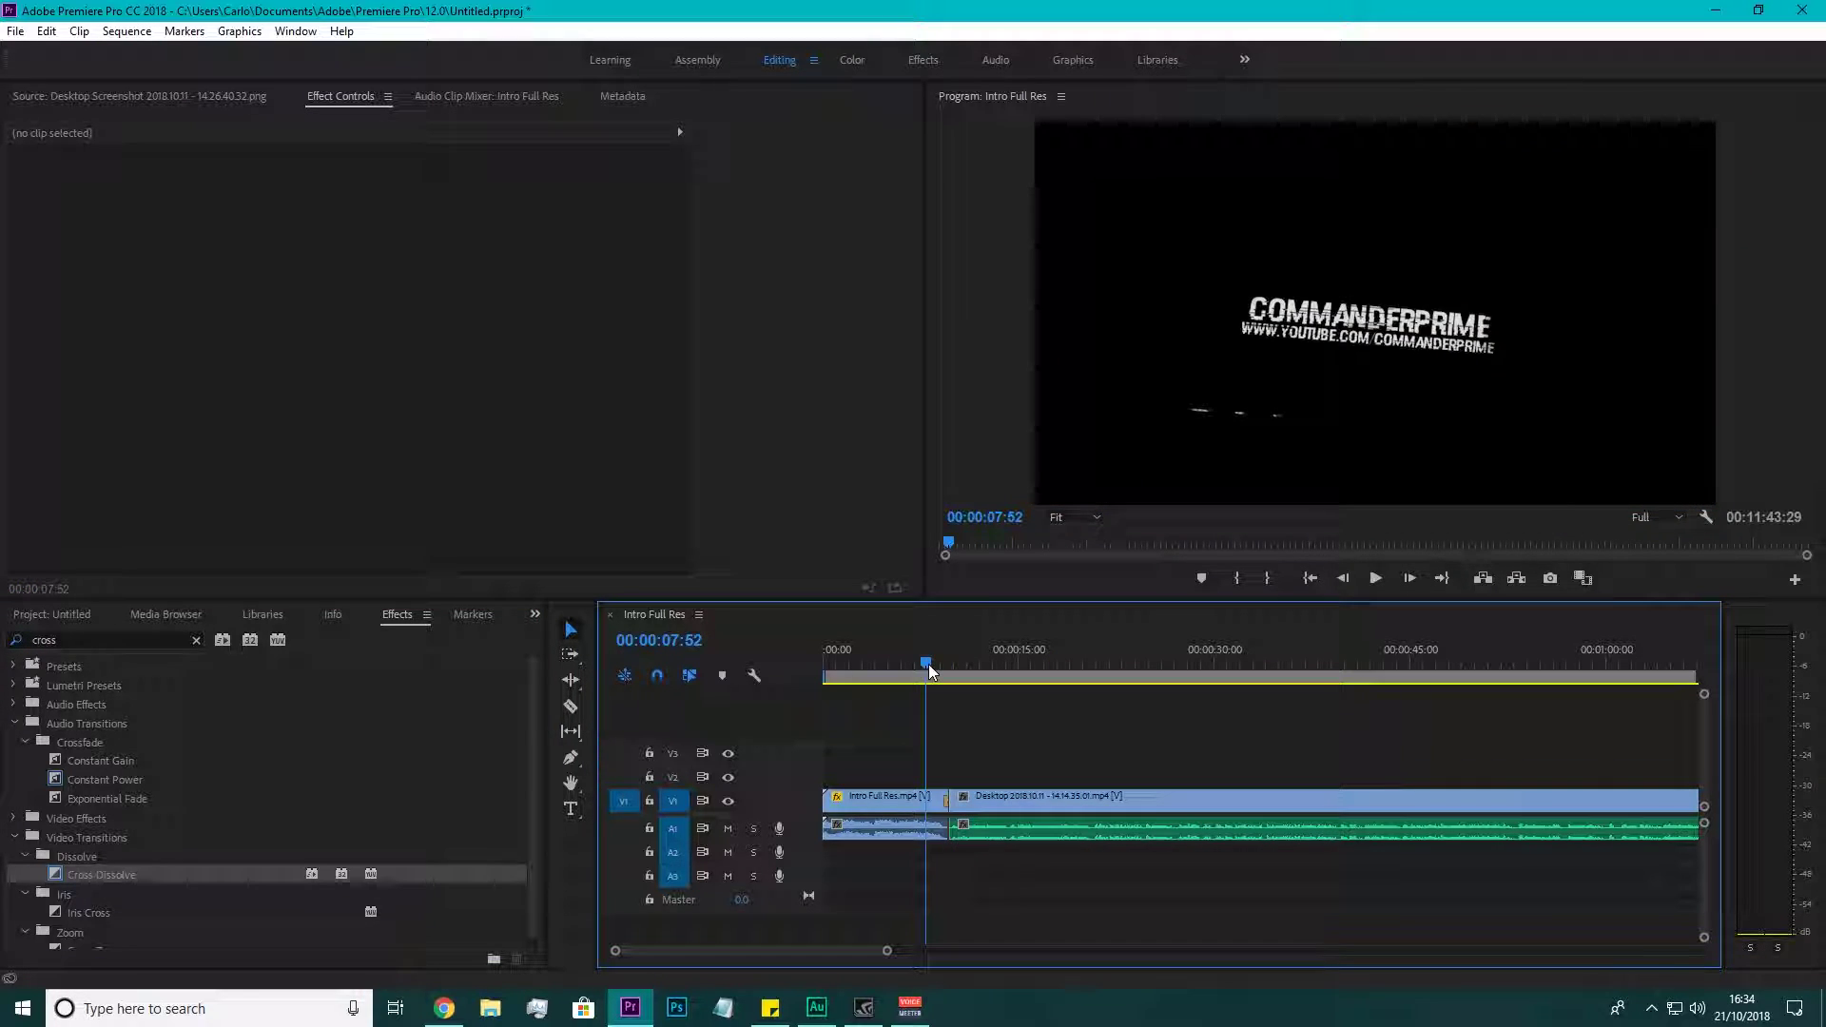
left_click(1376, 578)
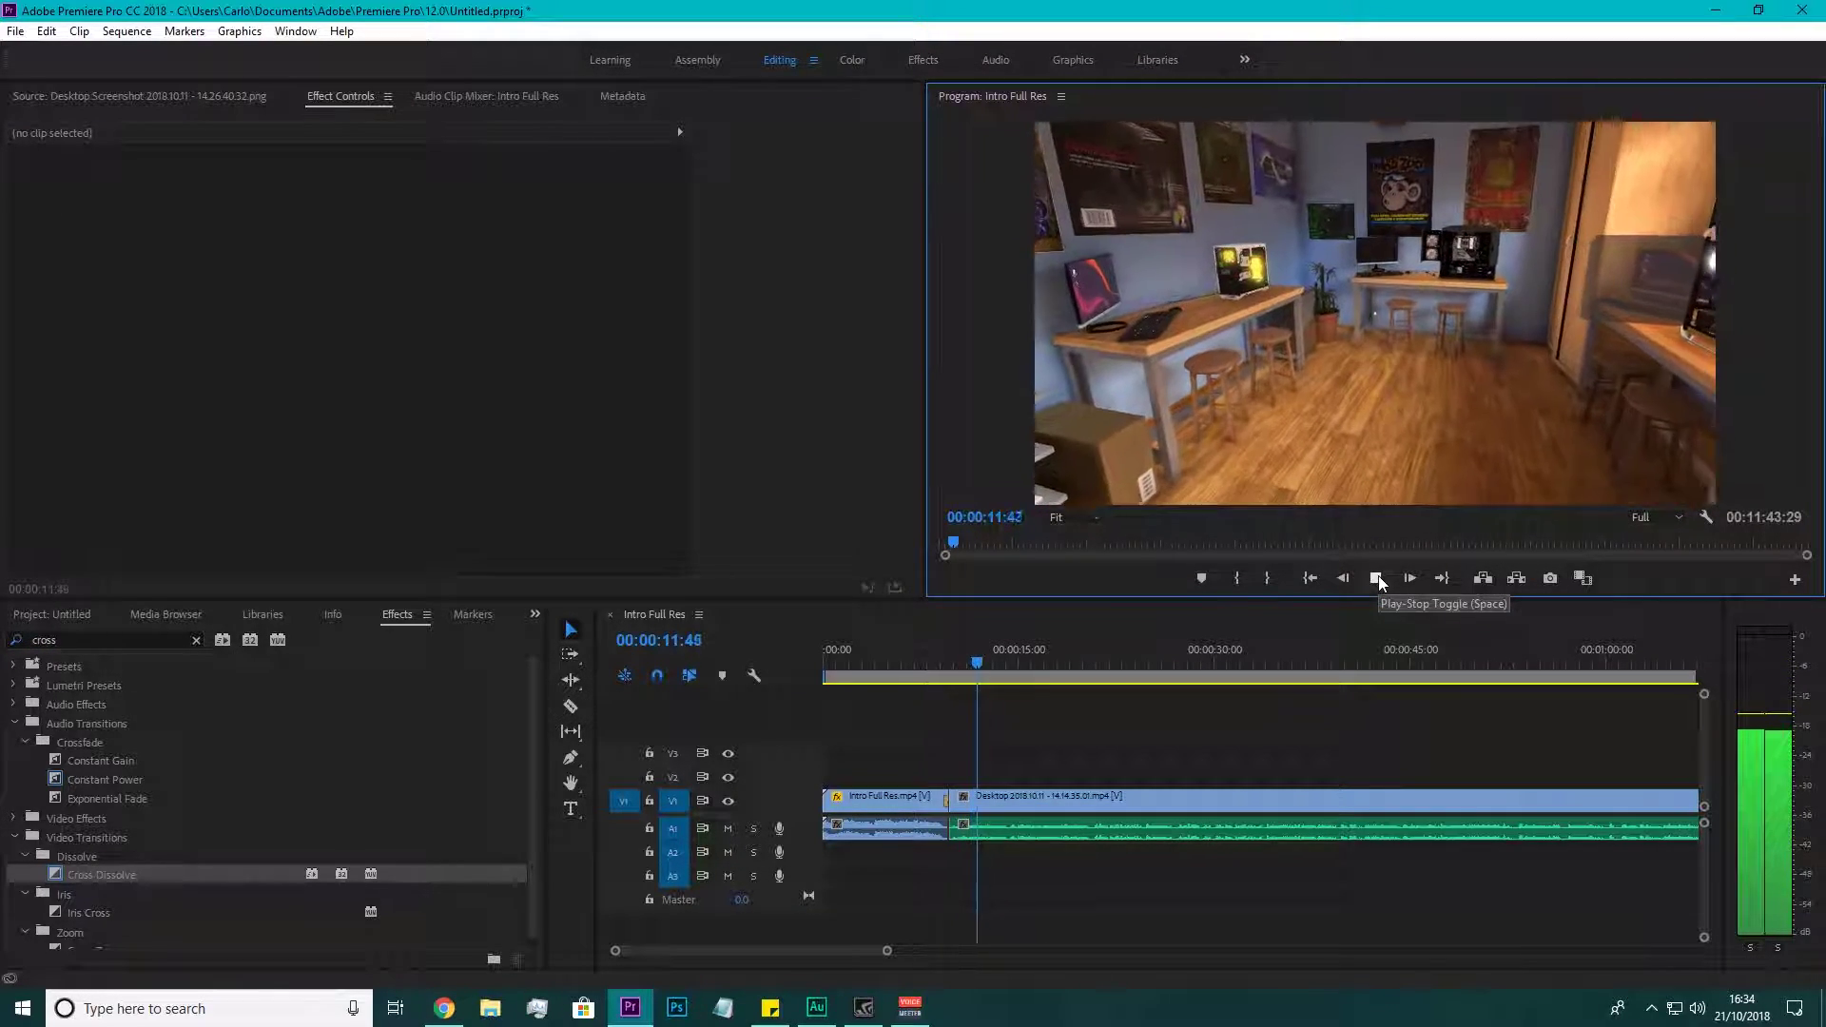
left_click(1377, 578)
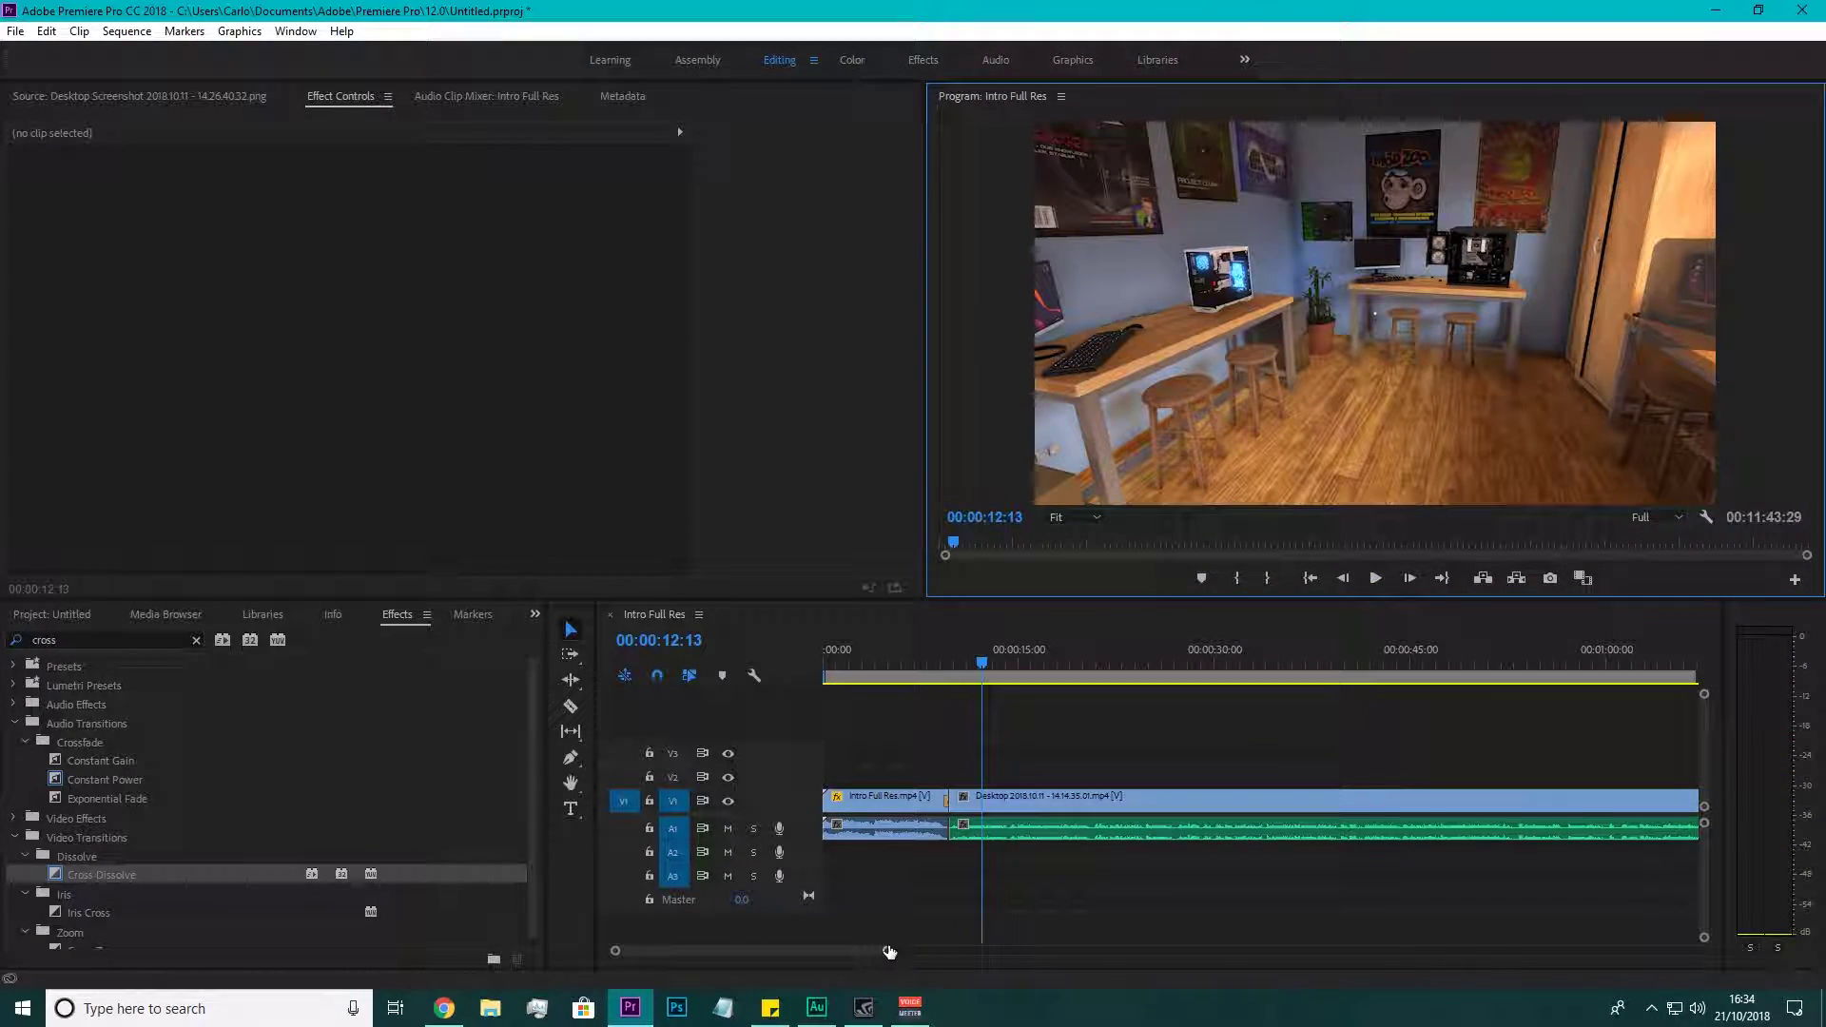
Remove the Cross Dissolve, re-apply and undo it, then move the playhead to 00:00:18:23.
left_click_drag(887, 950, 810, 952)
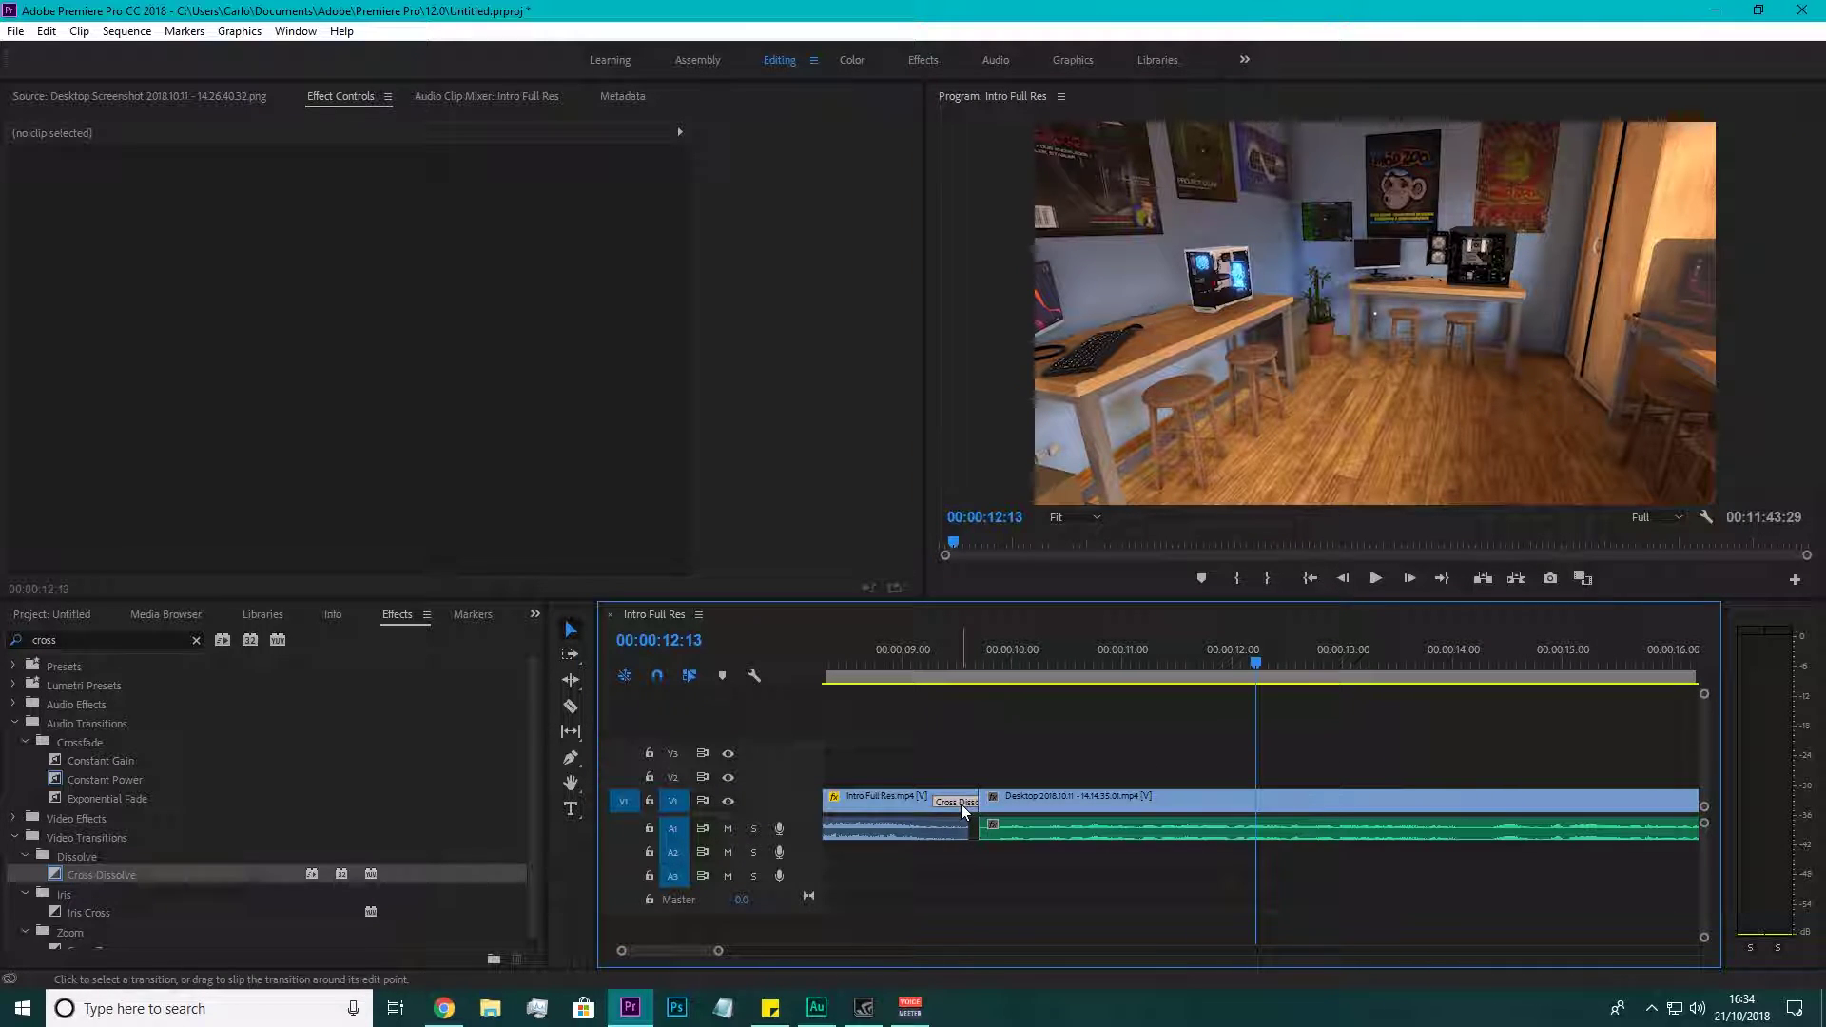
left_click(961, 802)
key("Delete")
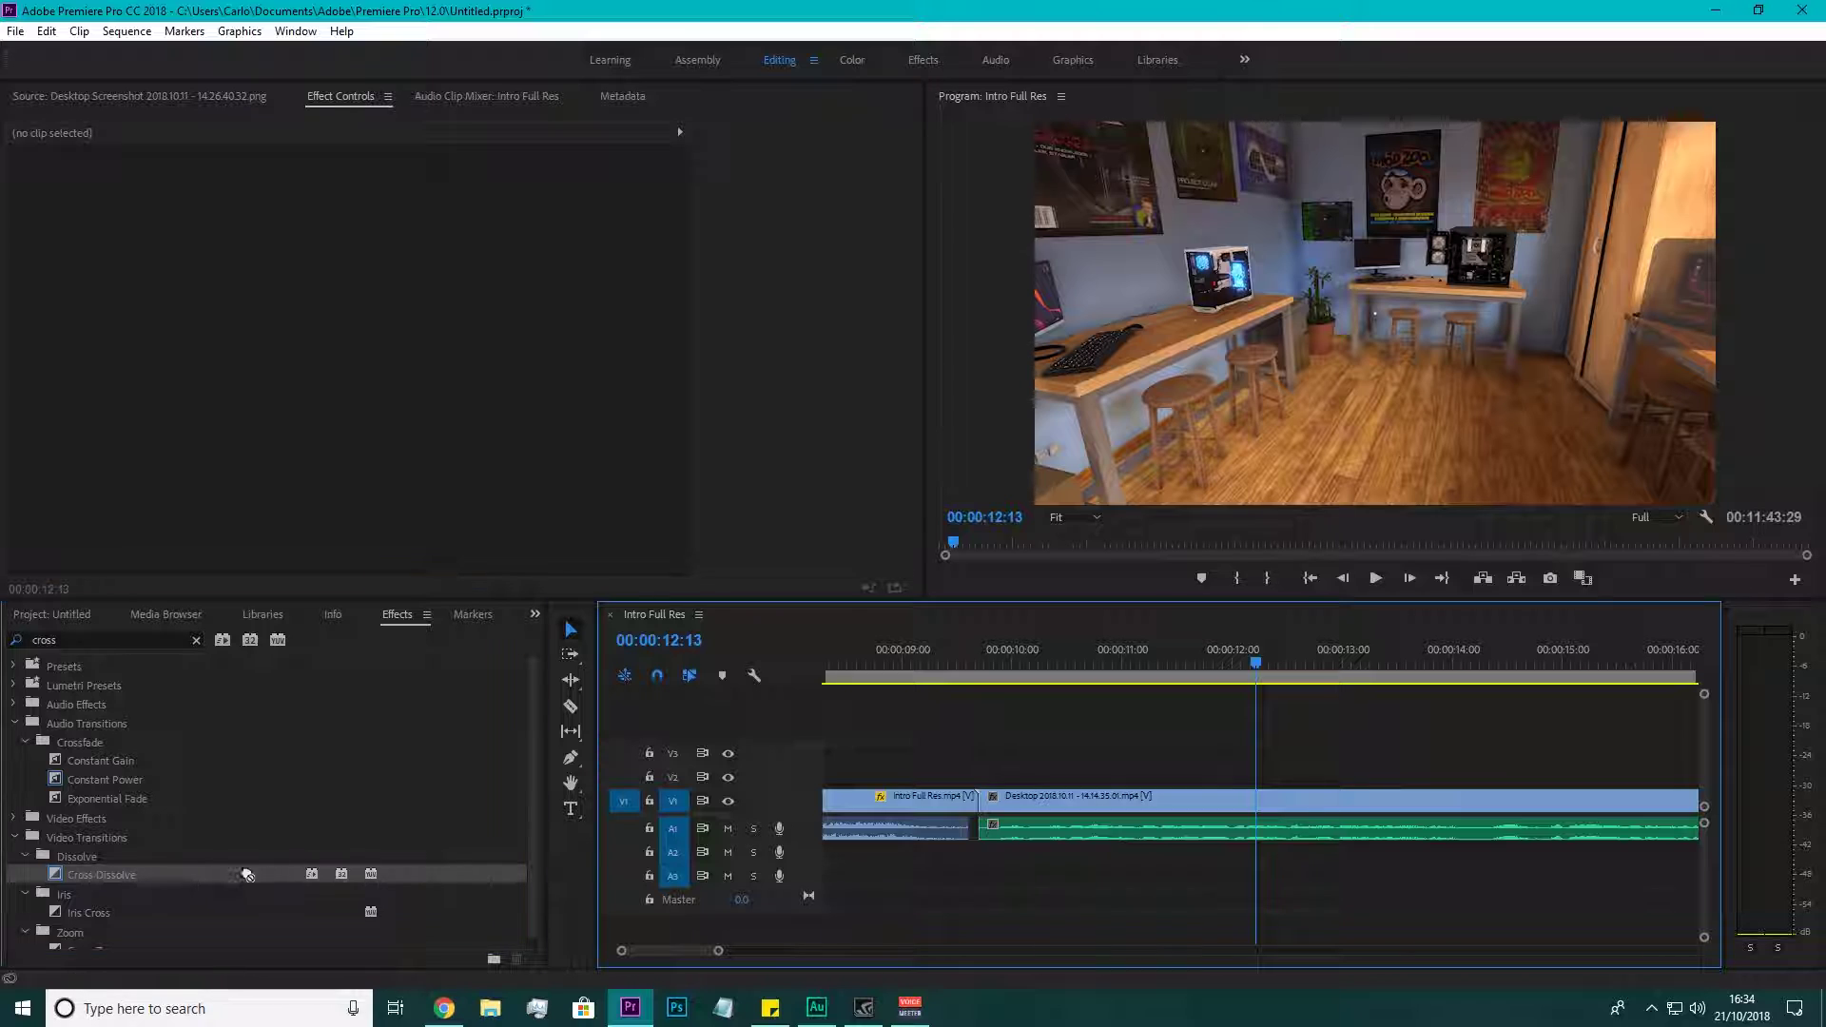
left_click_drag(233, 873, 1051, 809)
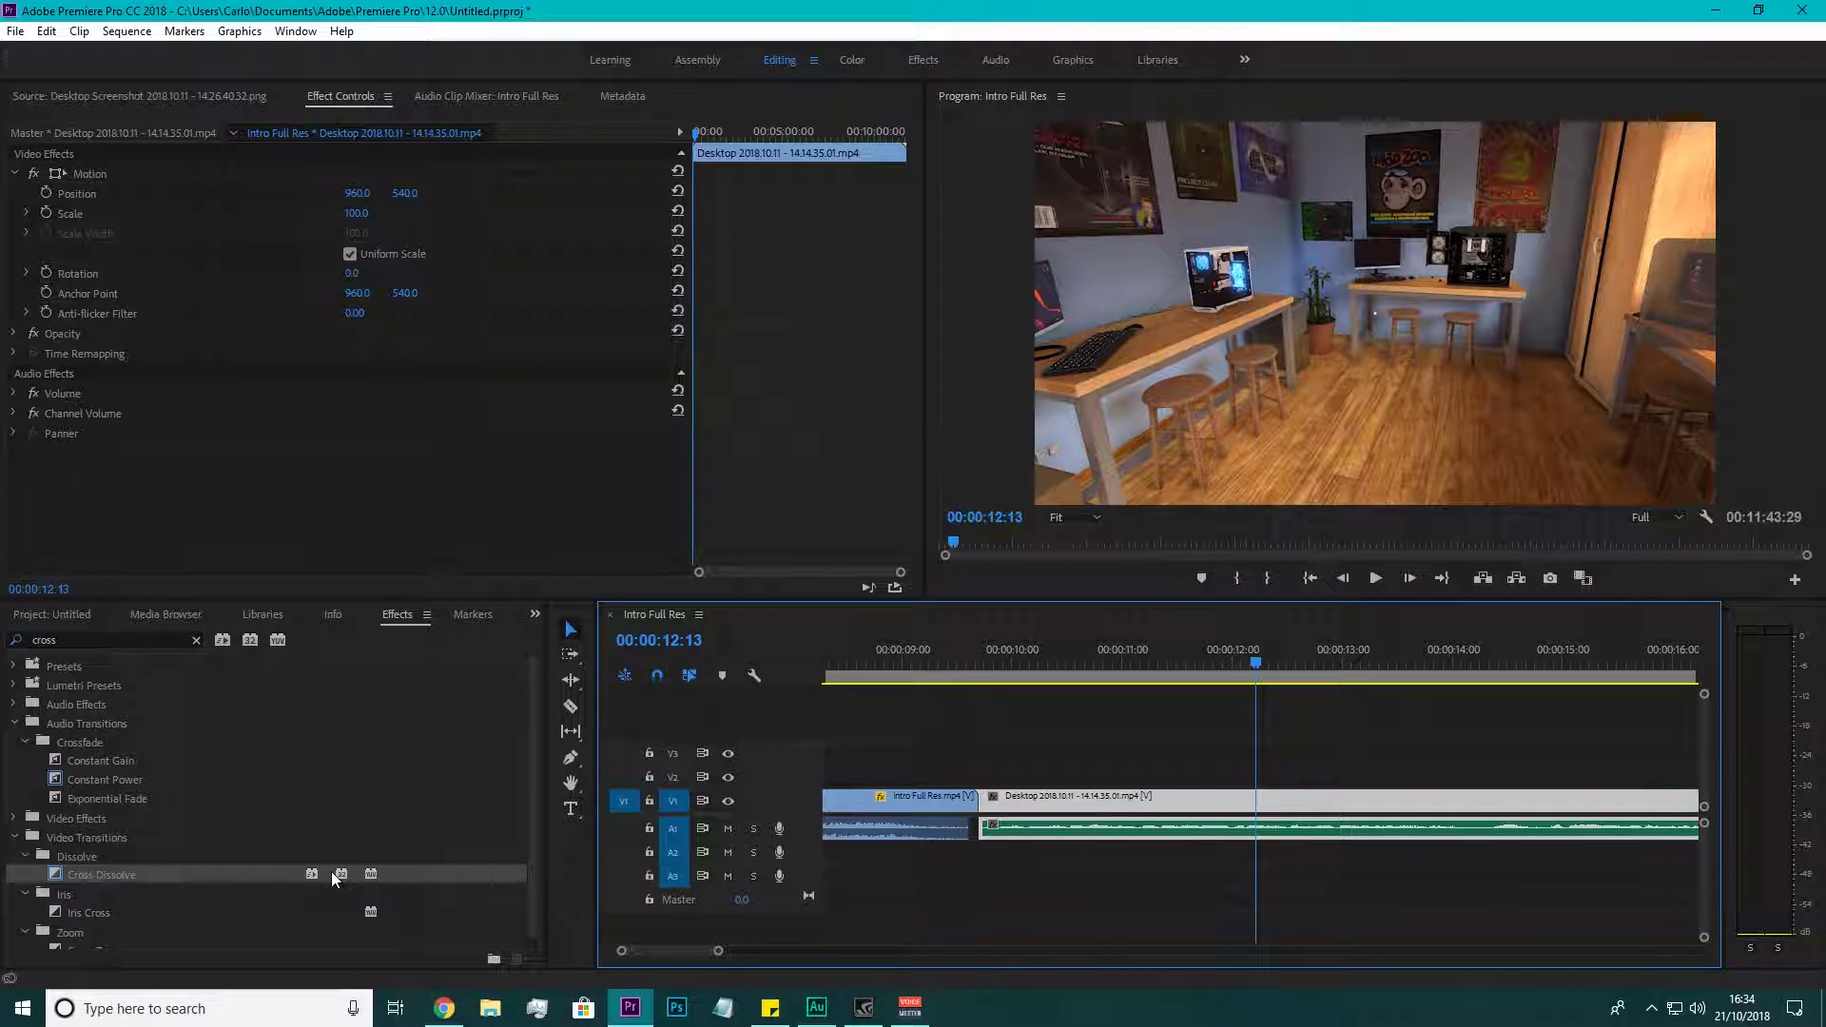
left_click_drag(477, 876, 951, 806)
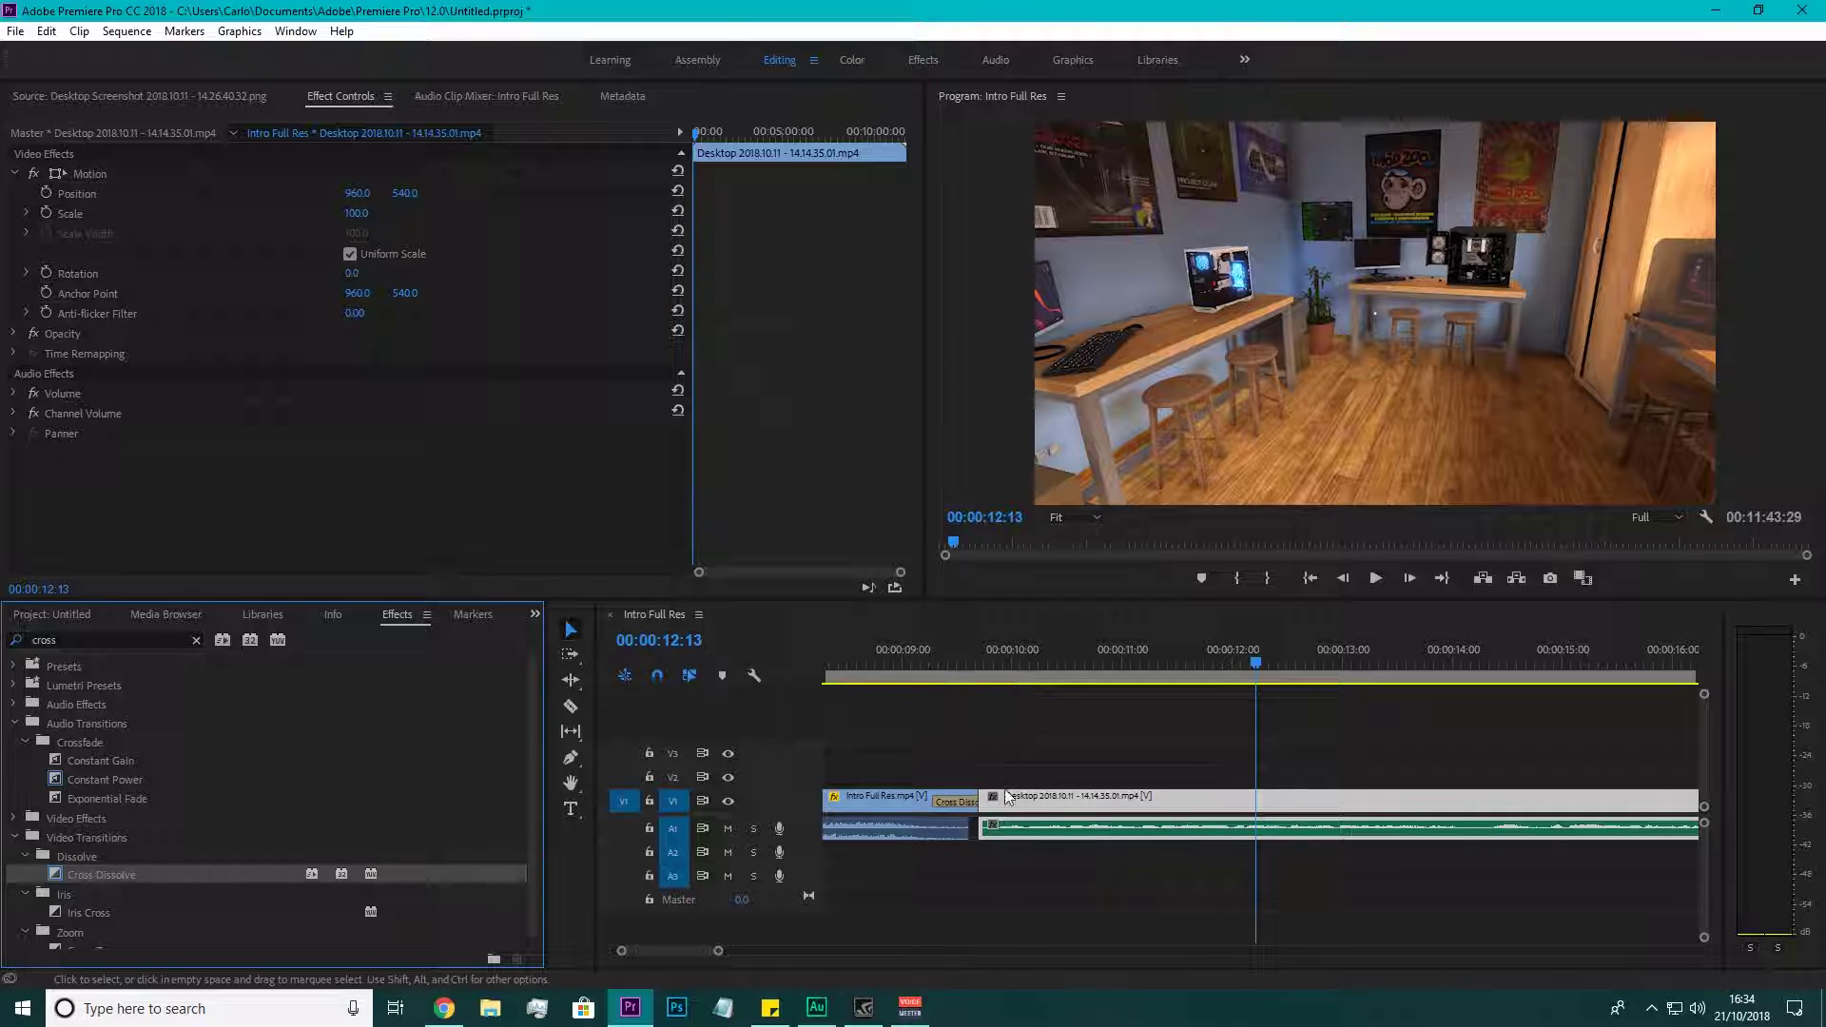
left_click(1025, 829)
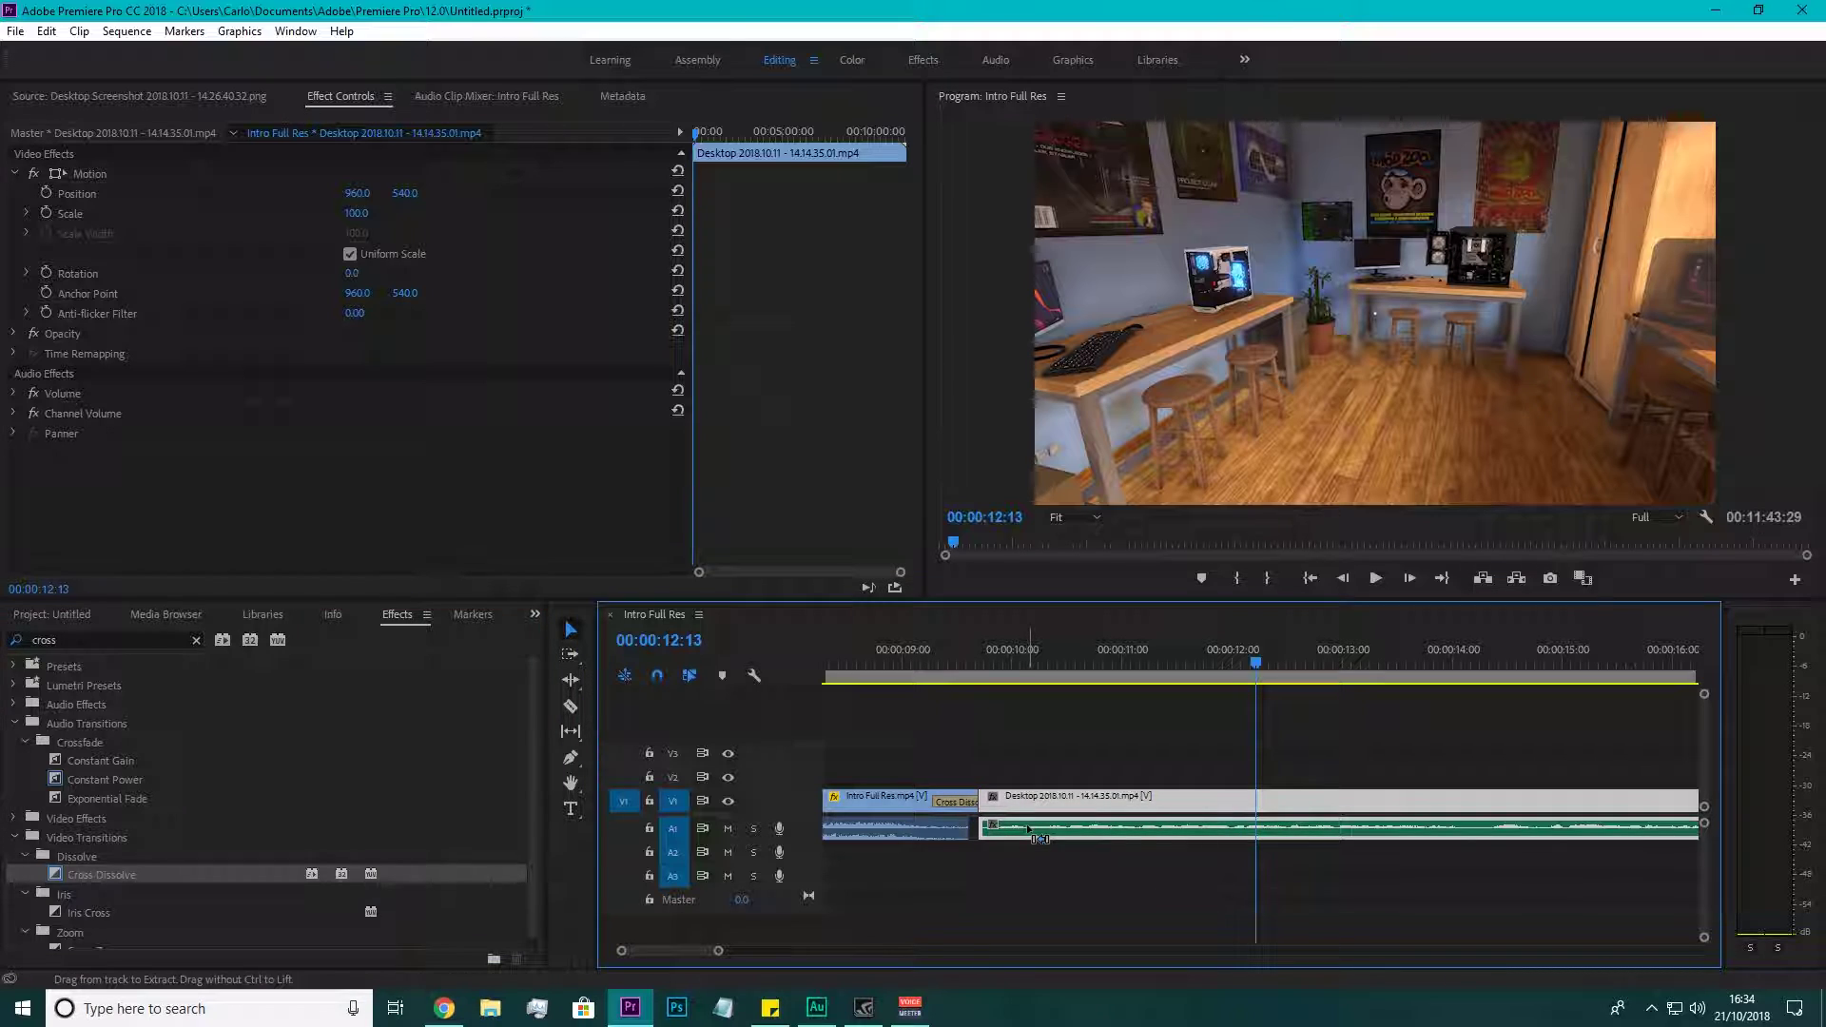
key("ctrl+z")
key("ctrl+z")
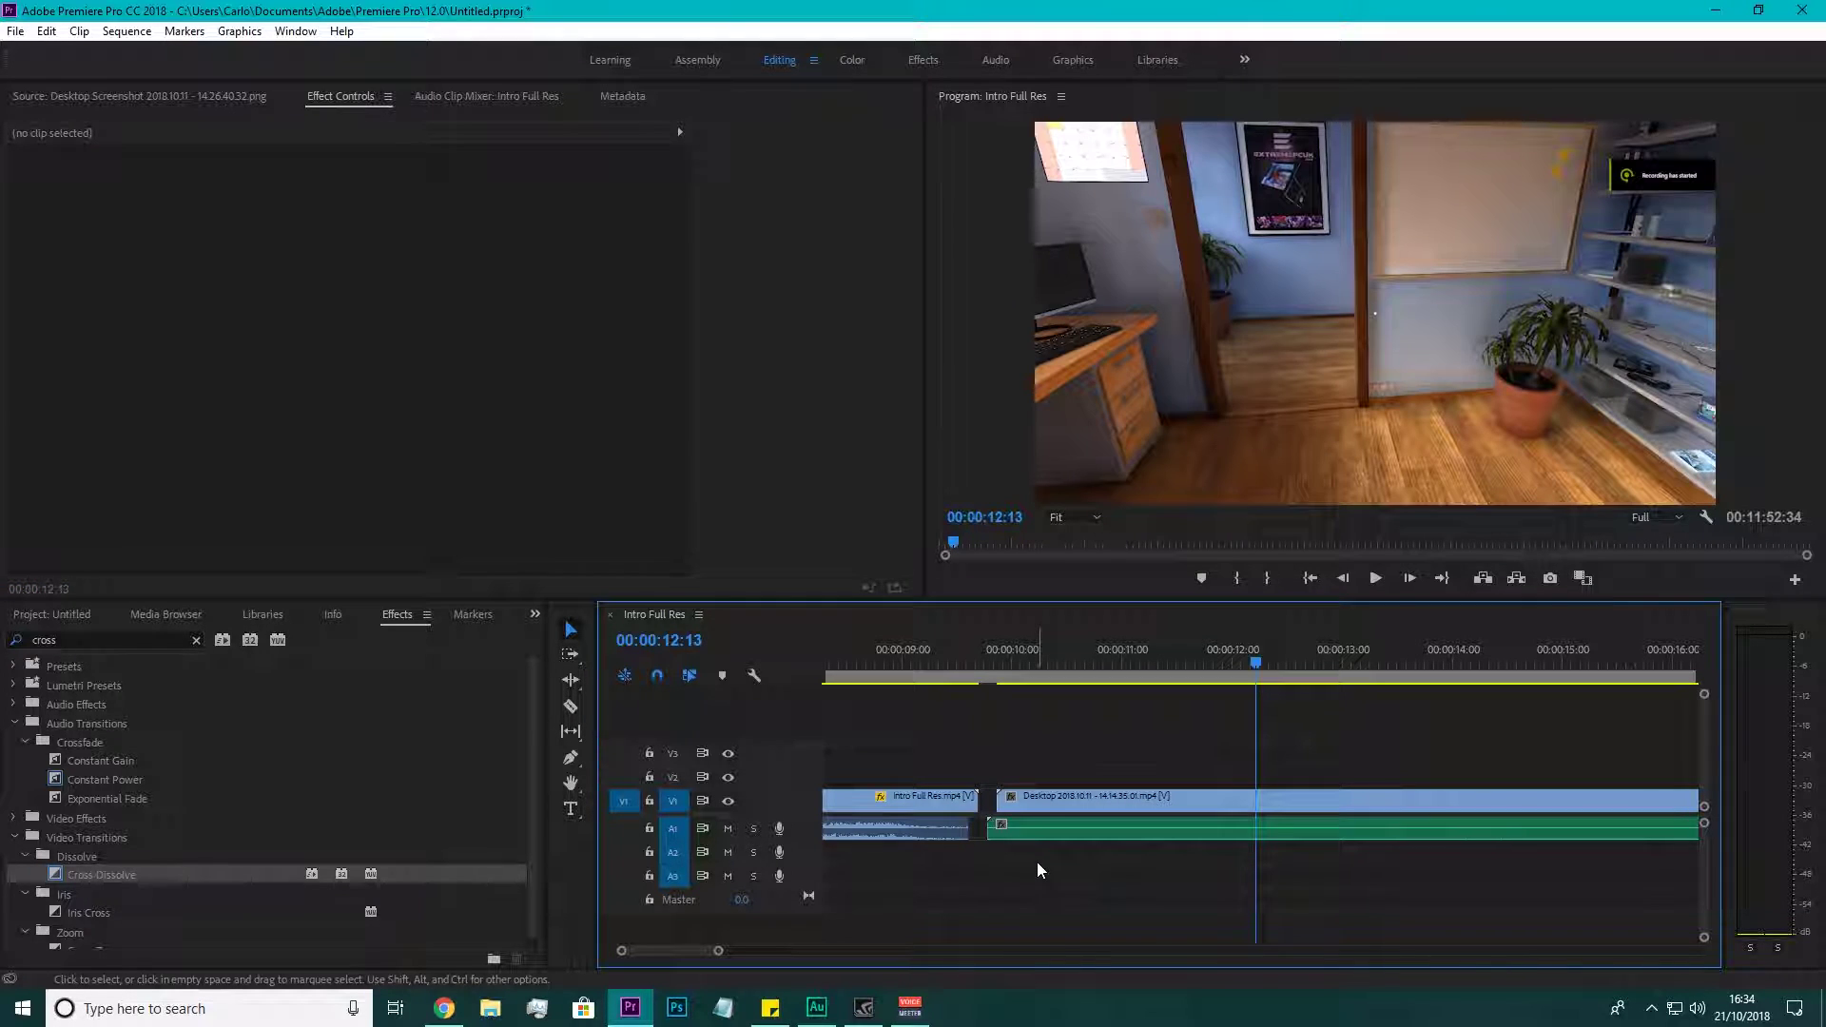
key("ctrl+z")
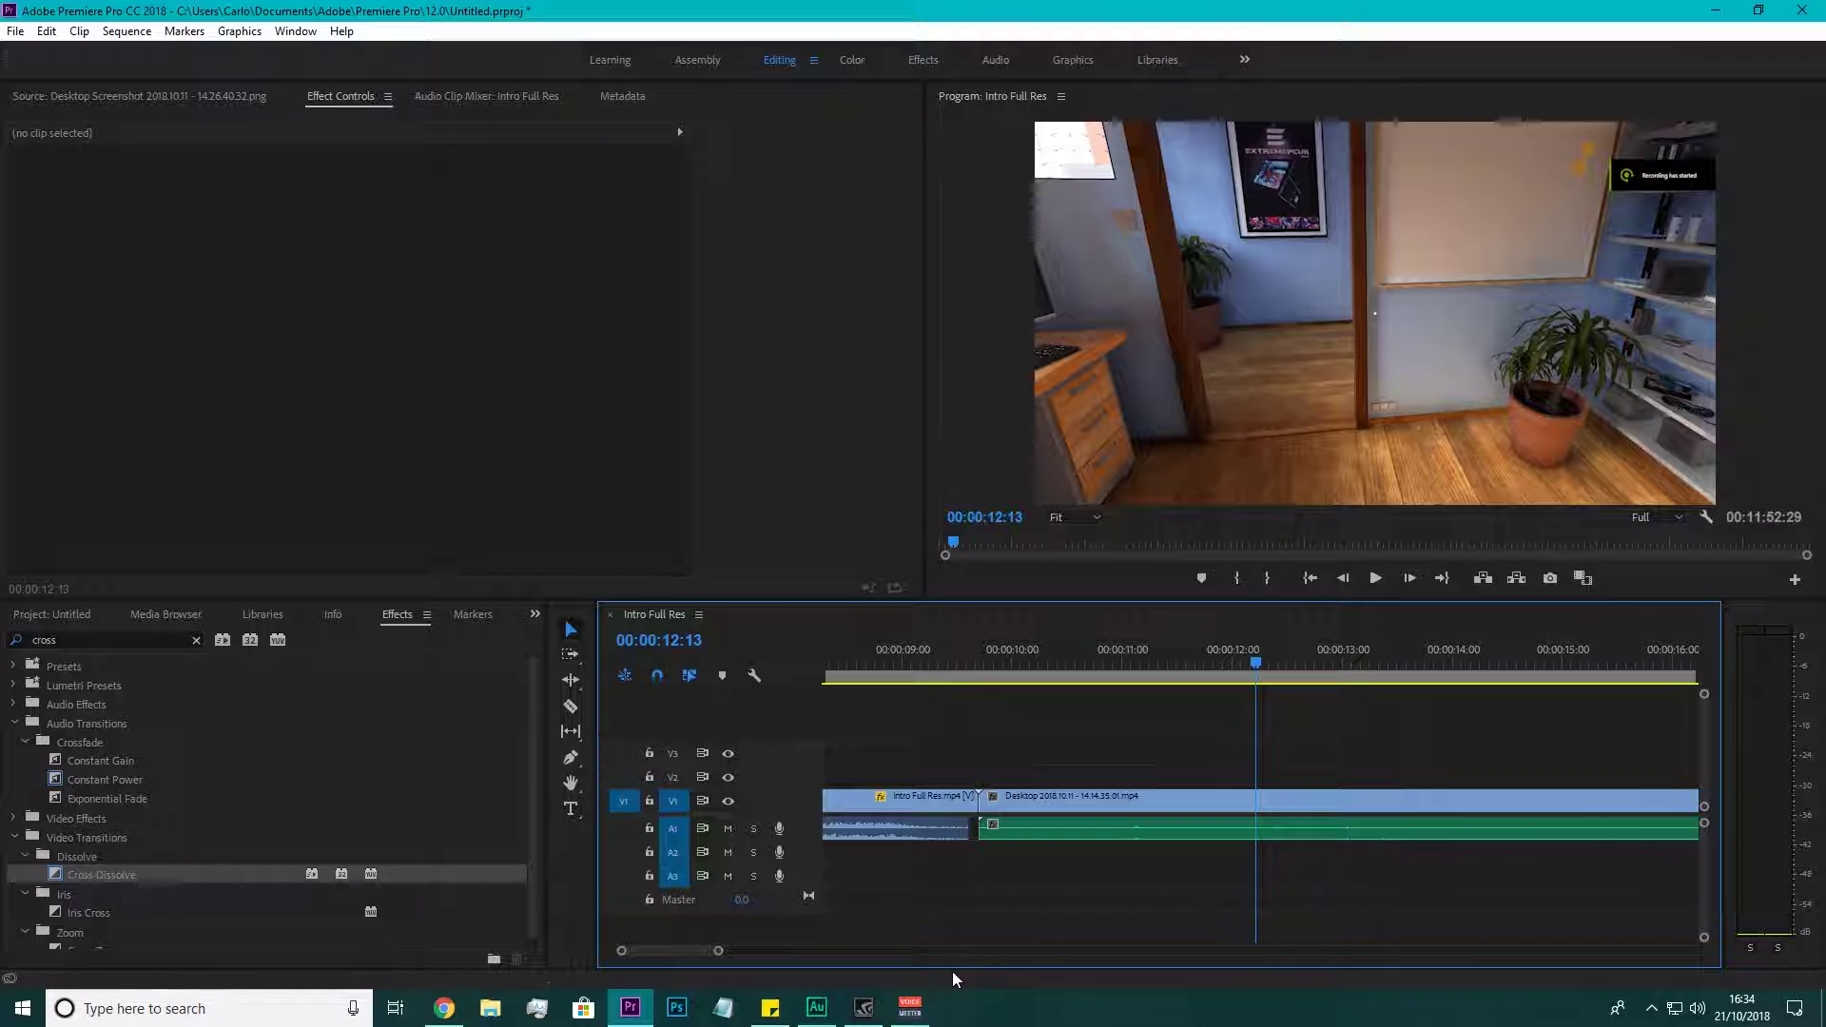
left_click_drag(723, 950, 785, 950)
left_click_drag(1442, 655, 1469, 659)
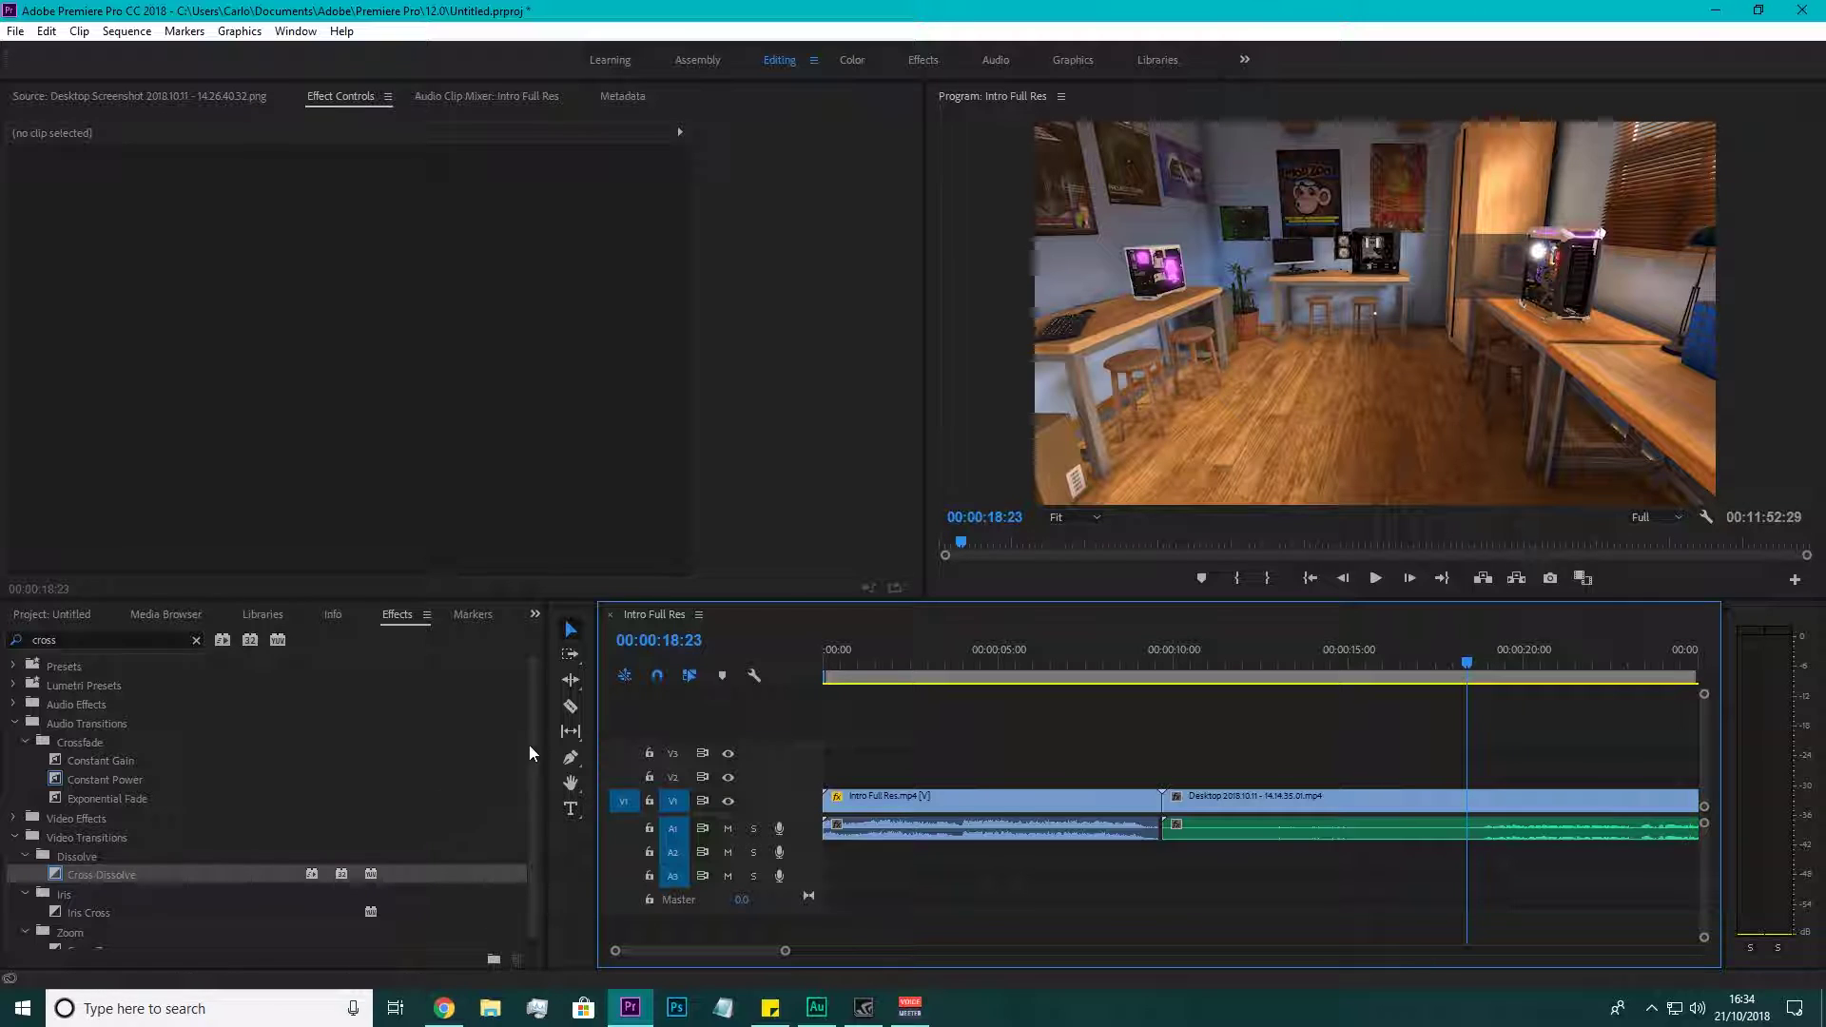
Razor the gameplay video and audio at 00:00:18:23 and delete the middle gameplay piece.
left_click(570, 706)
left_click(1460, 824)
left_click(1465, 824)
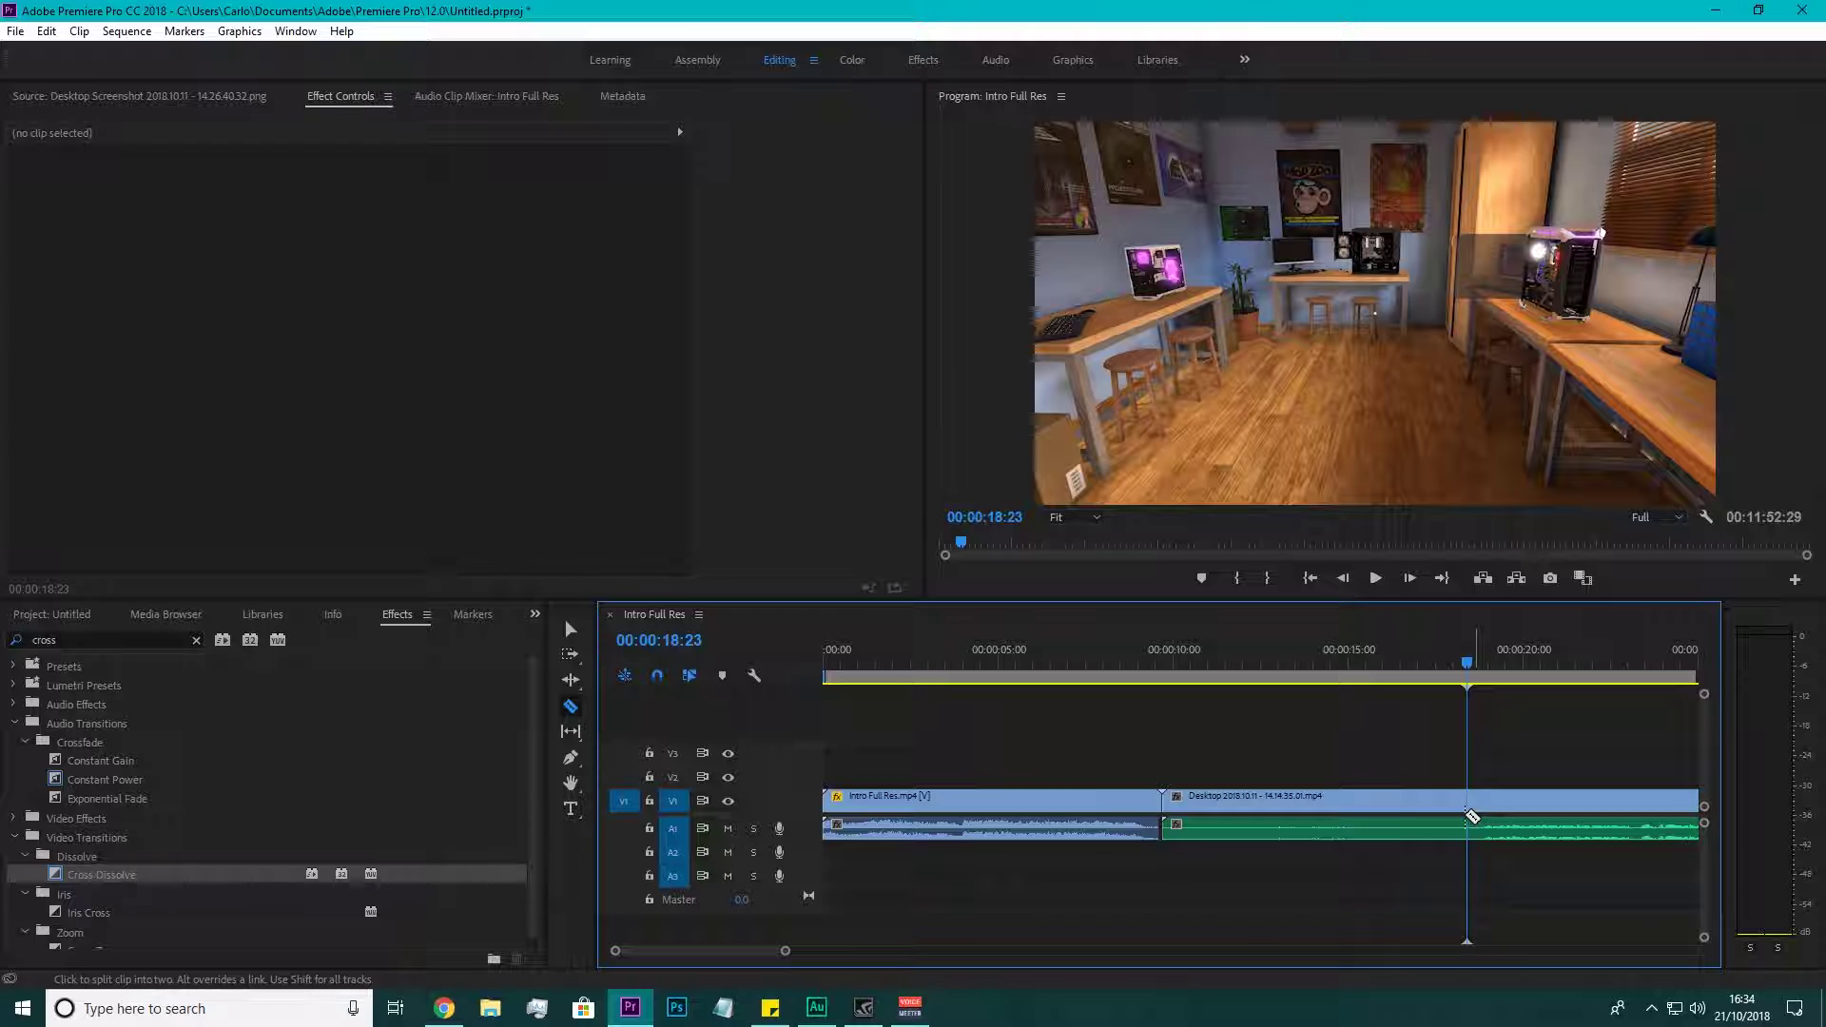
left_click(1467, 826)
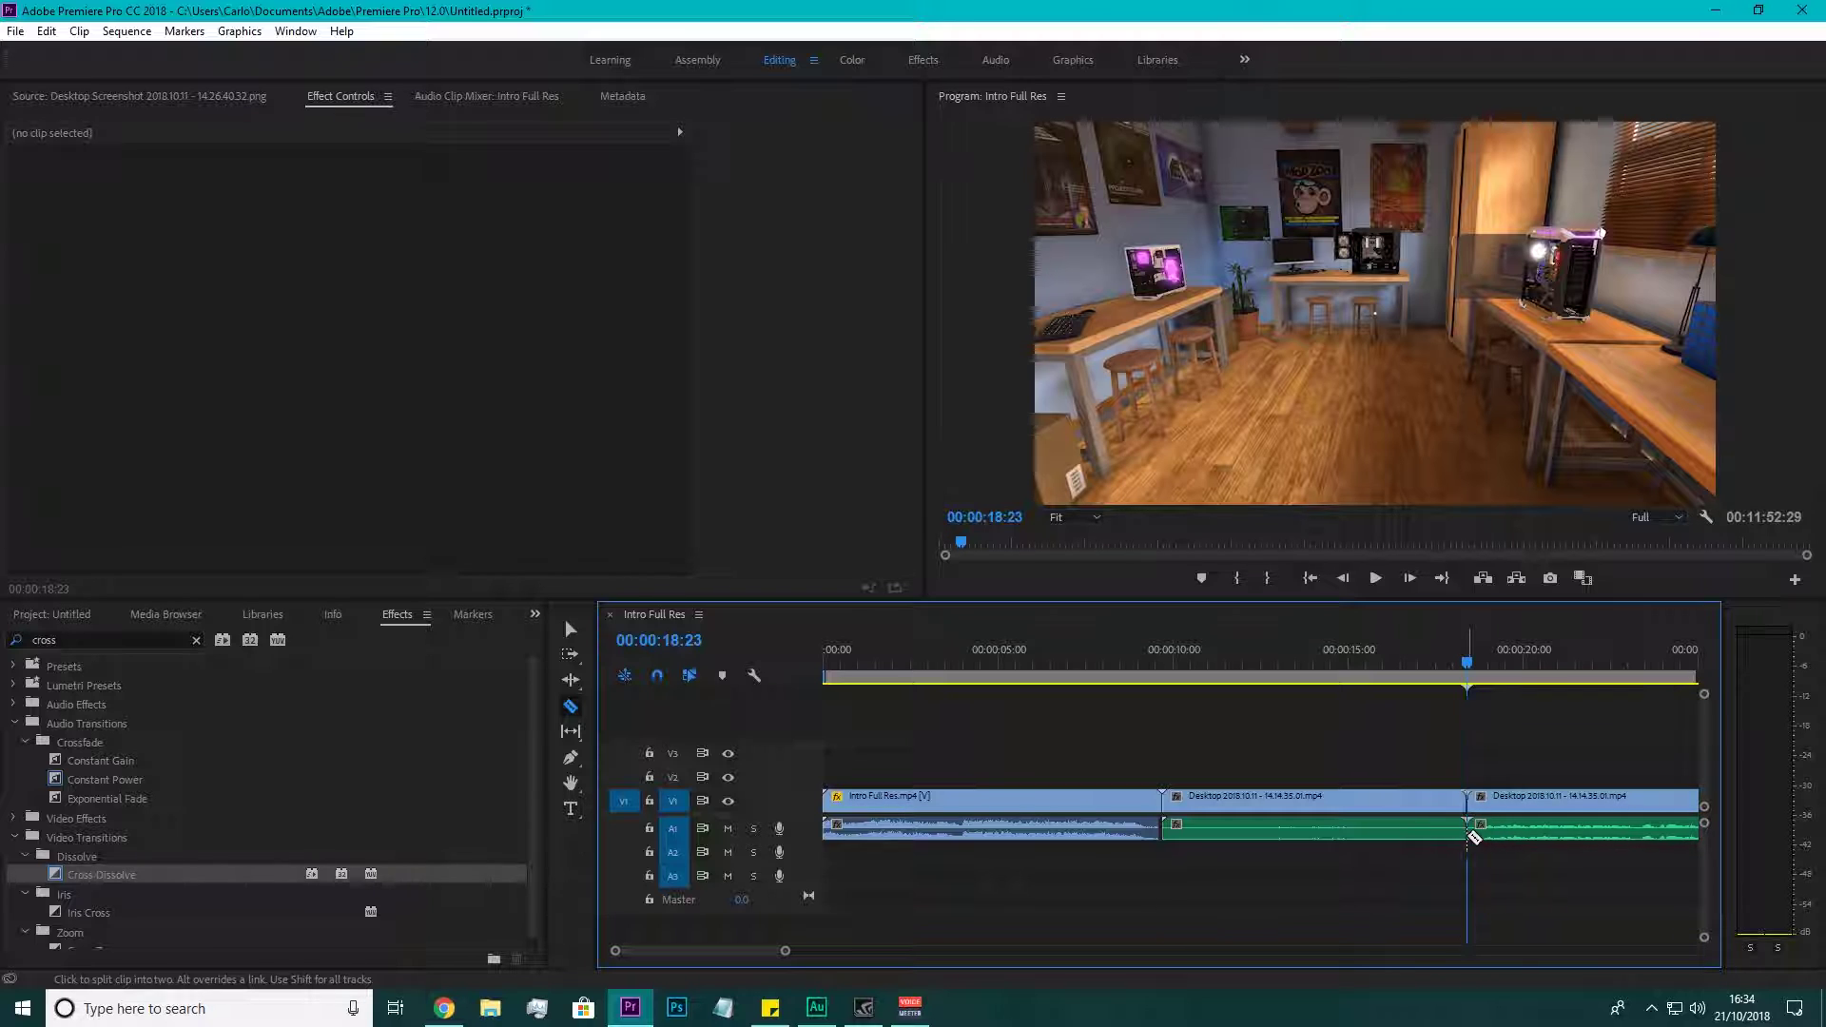
left_click(578, 631)
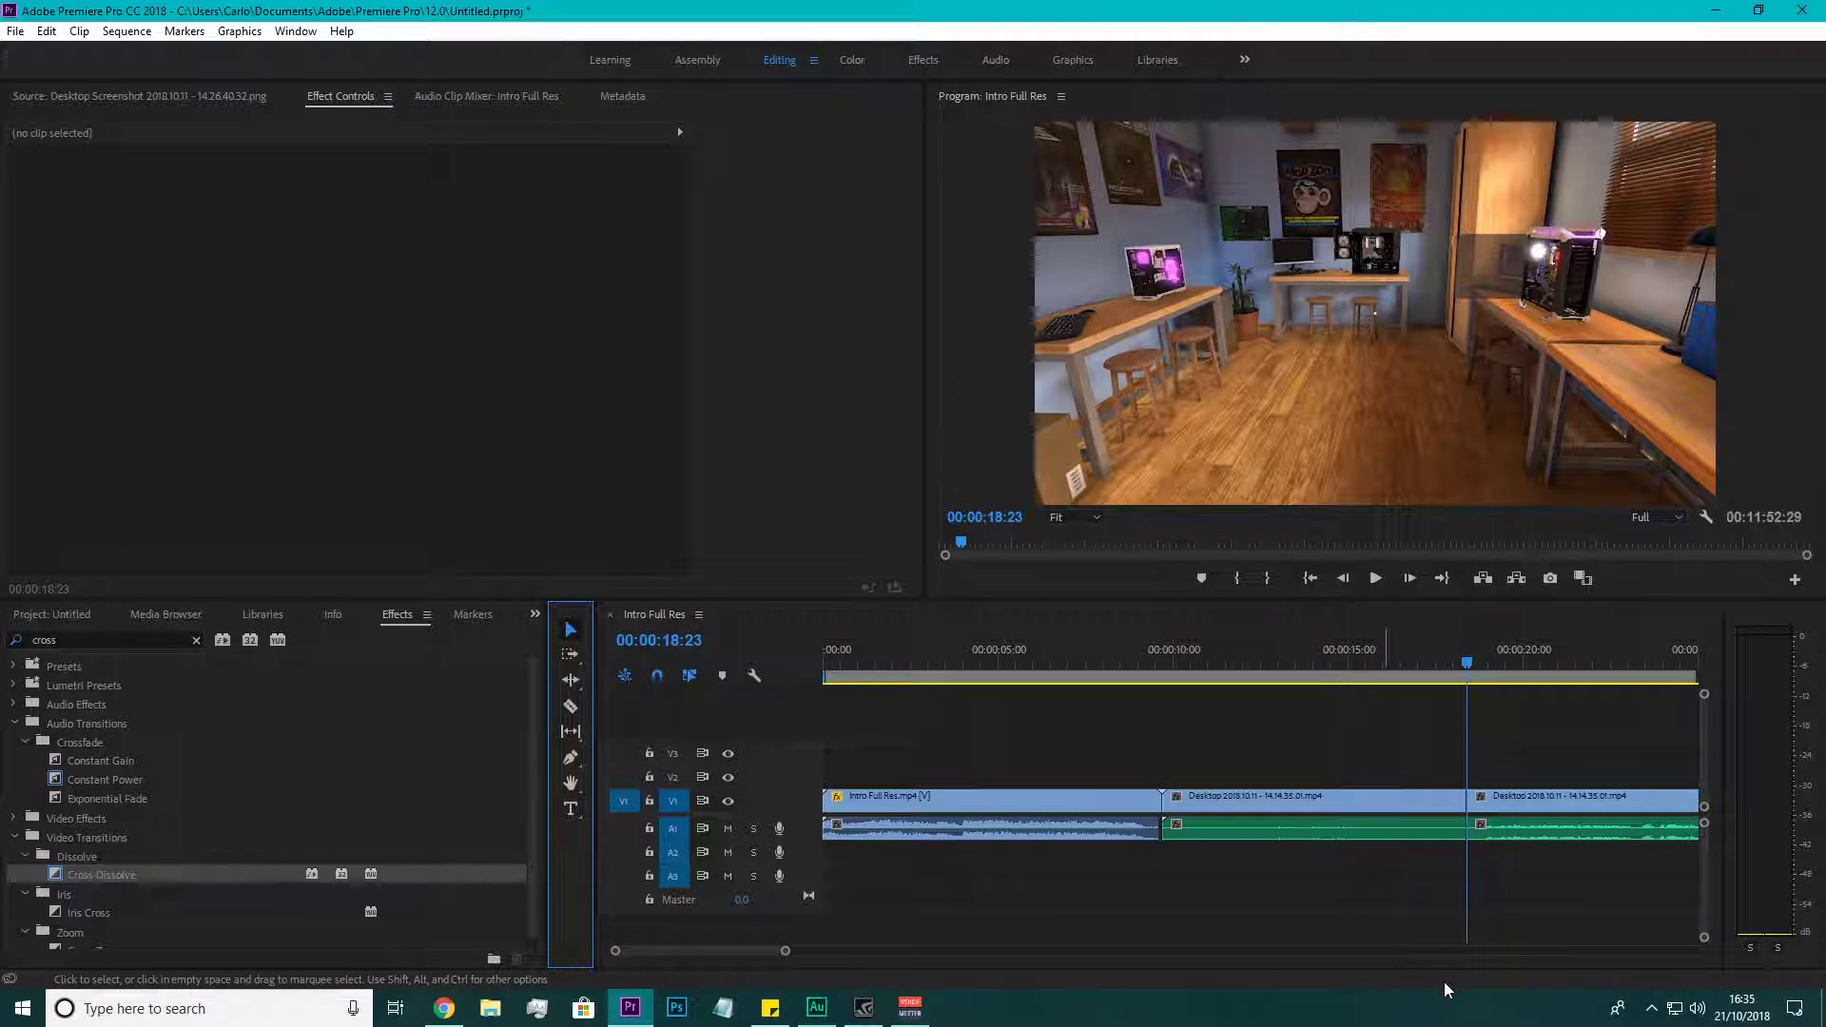
left_click(1416, 804)
key("Delete")
Relink the remaining gameplay clip, slide it against the intro, add a Cross Dissolve, and play it back.
right_click(1569, 799)
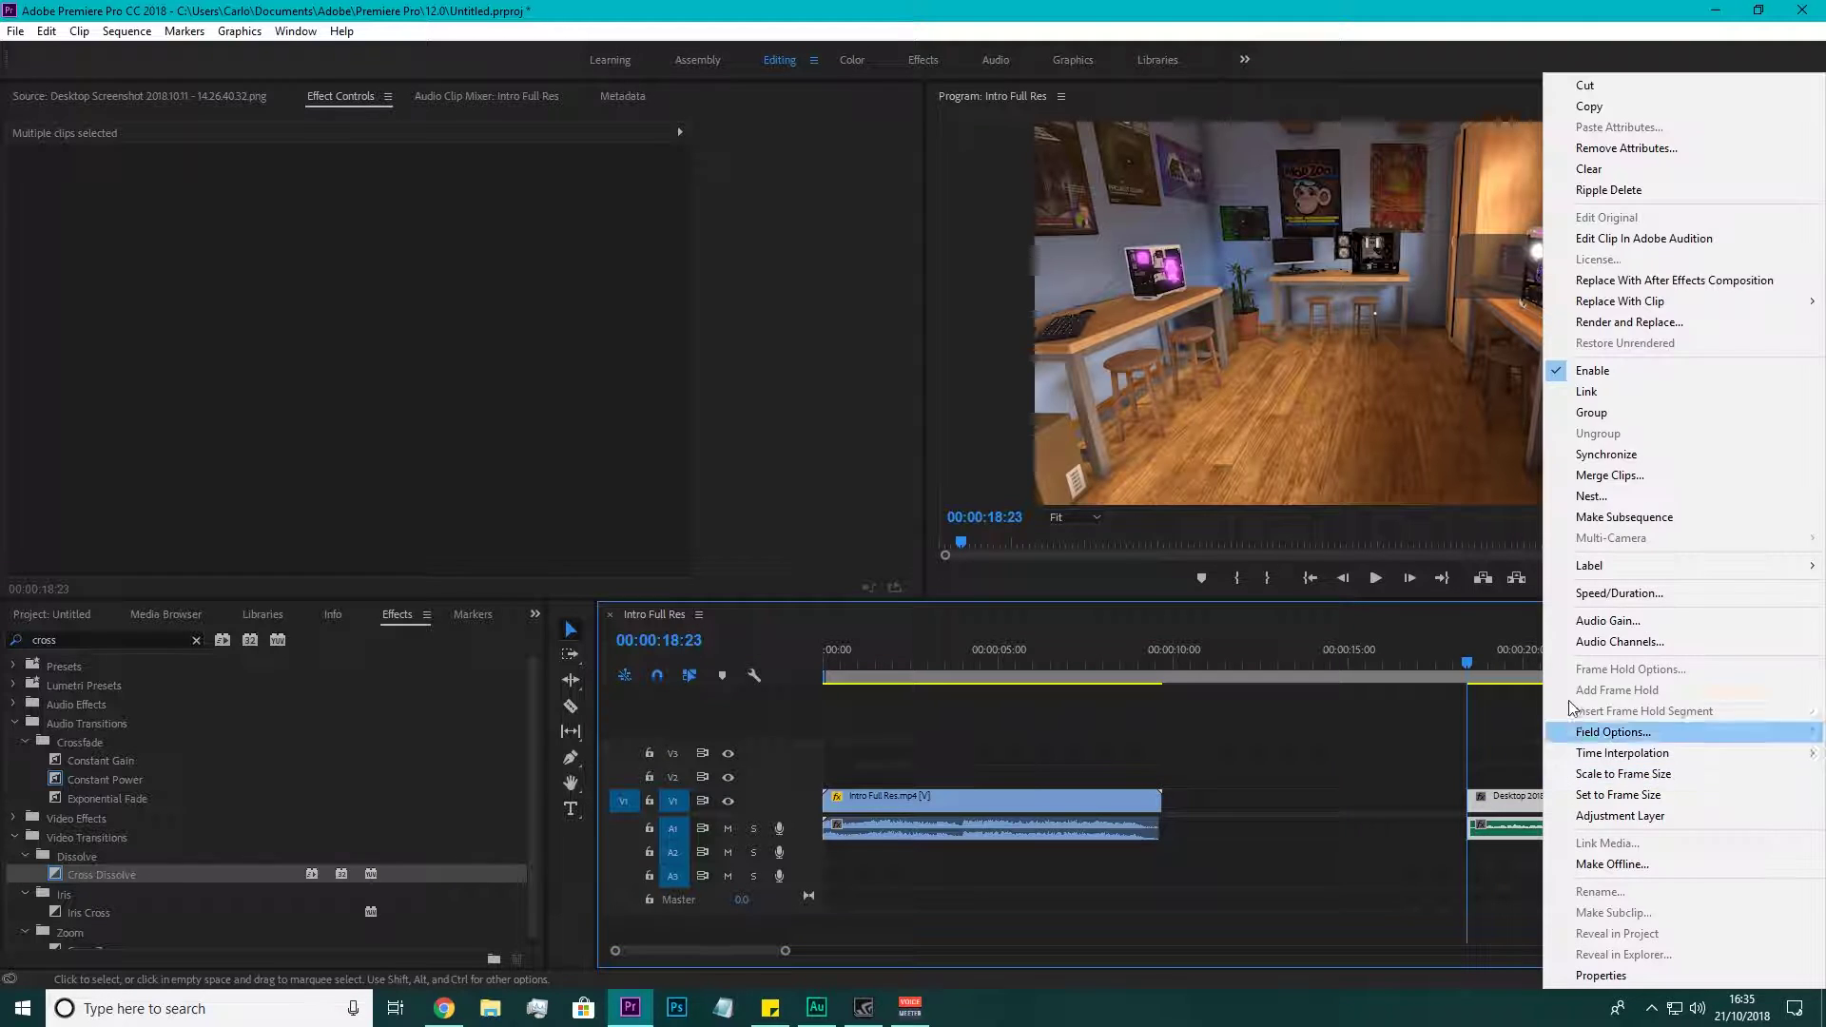
left_click(1586, 391)
left_click_drag(1526, 802, 1221, 803)
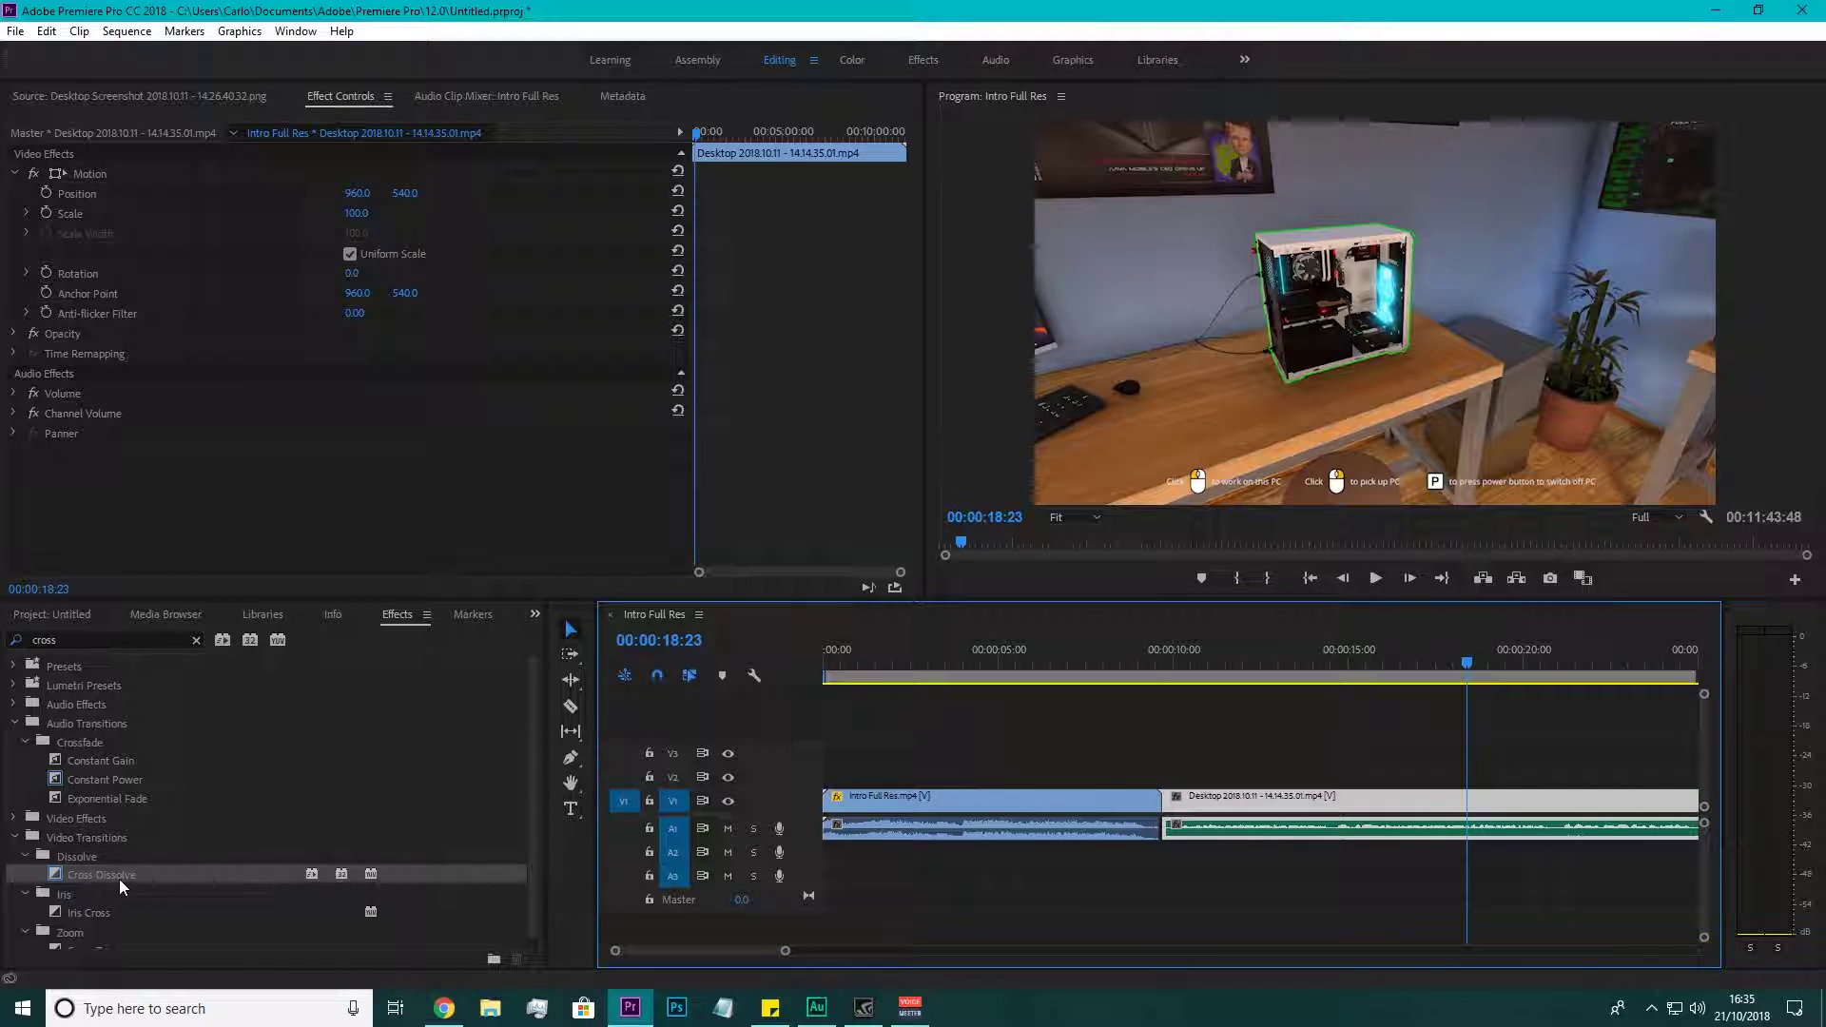
left_click_drag(122, 887, 1157, 803)
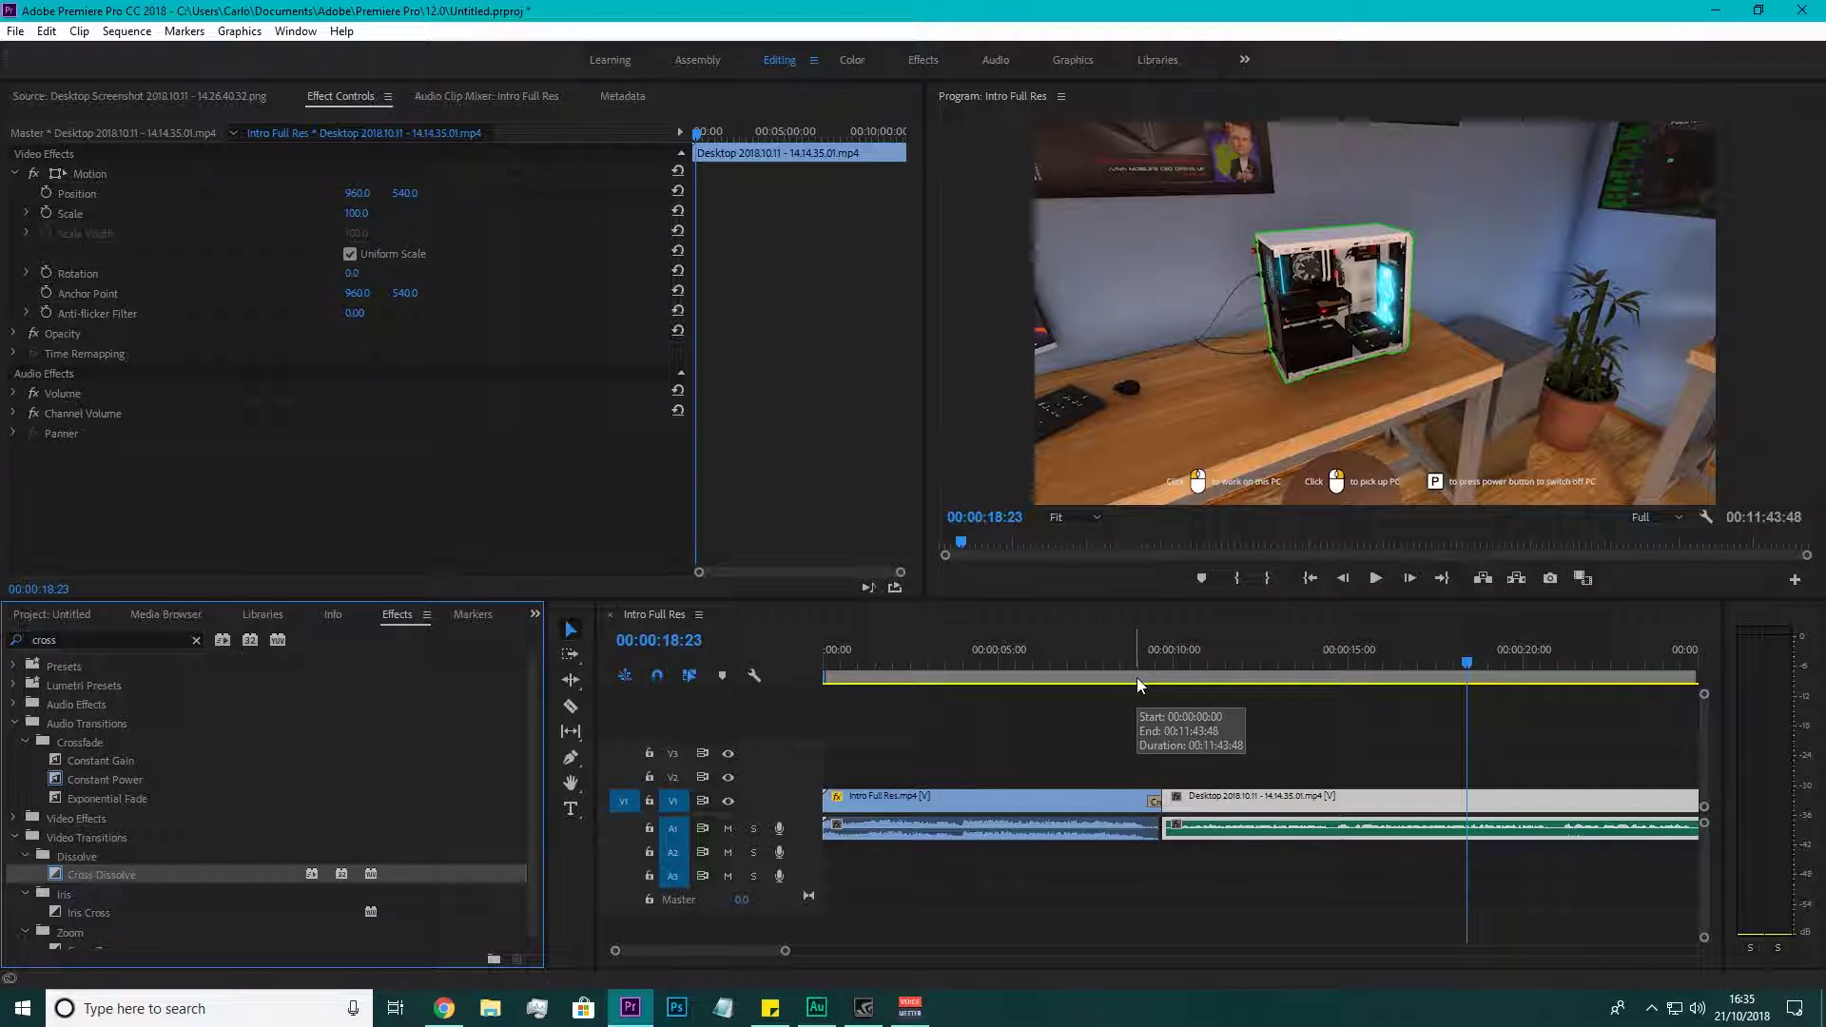
left_click(946, 663)
left_click(1375, 578)
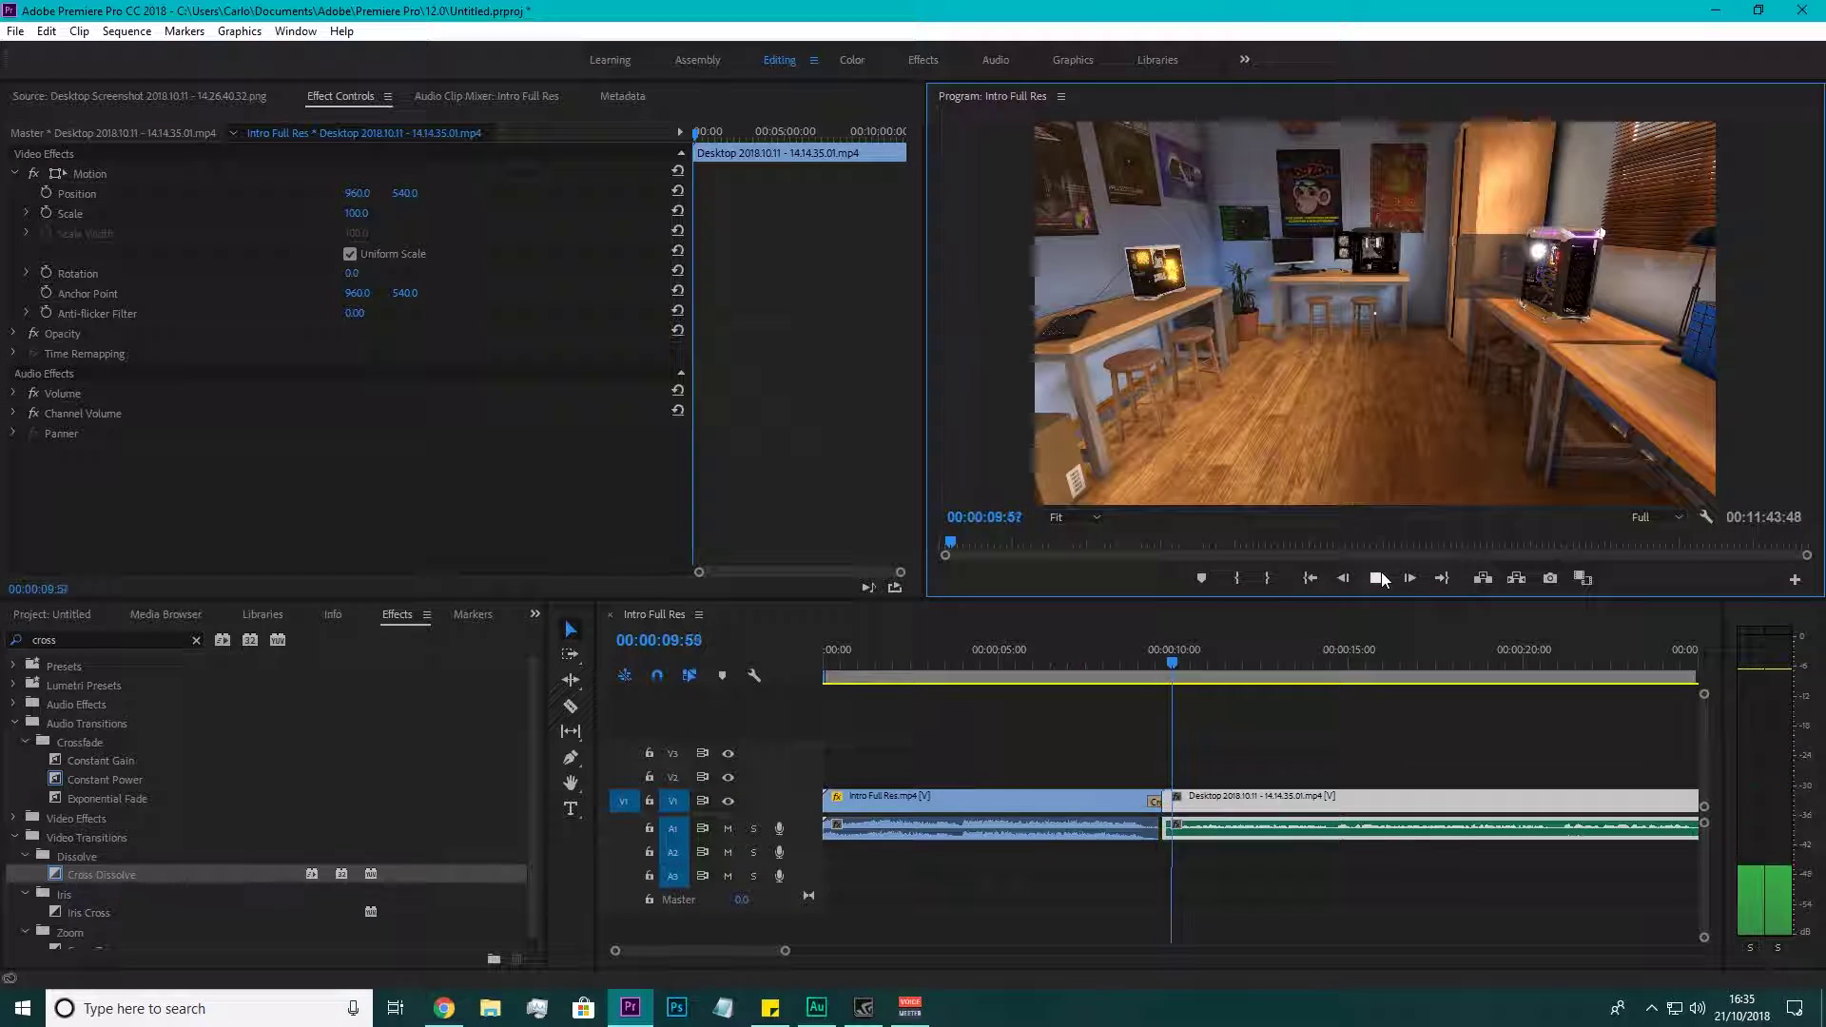
left_click(1382, 573)
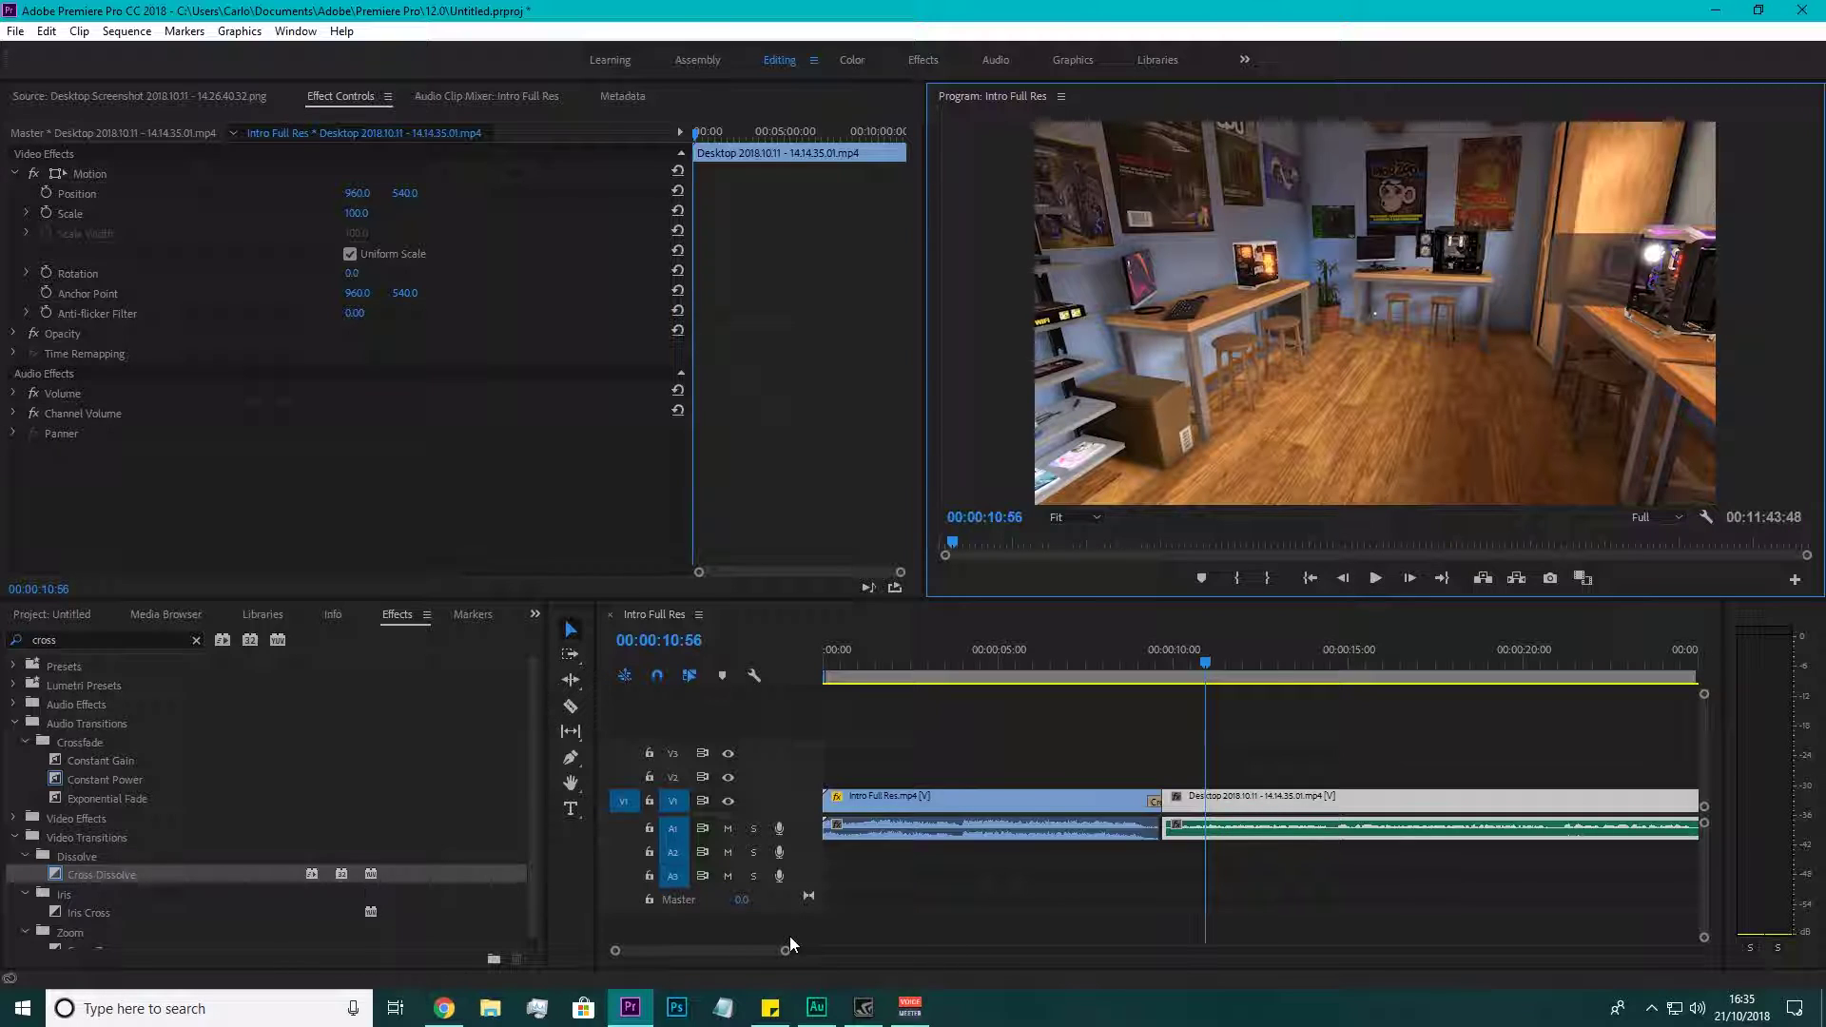
left_click_drag(788, 955, 1030, 961)
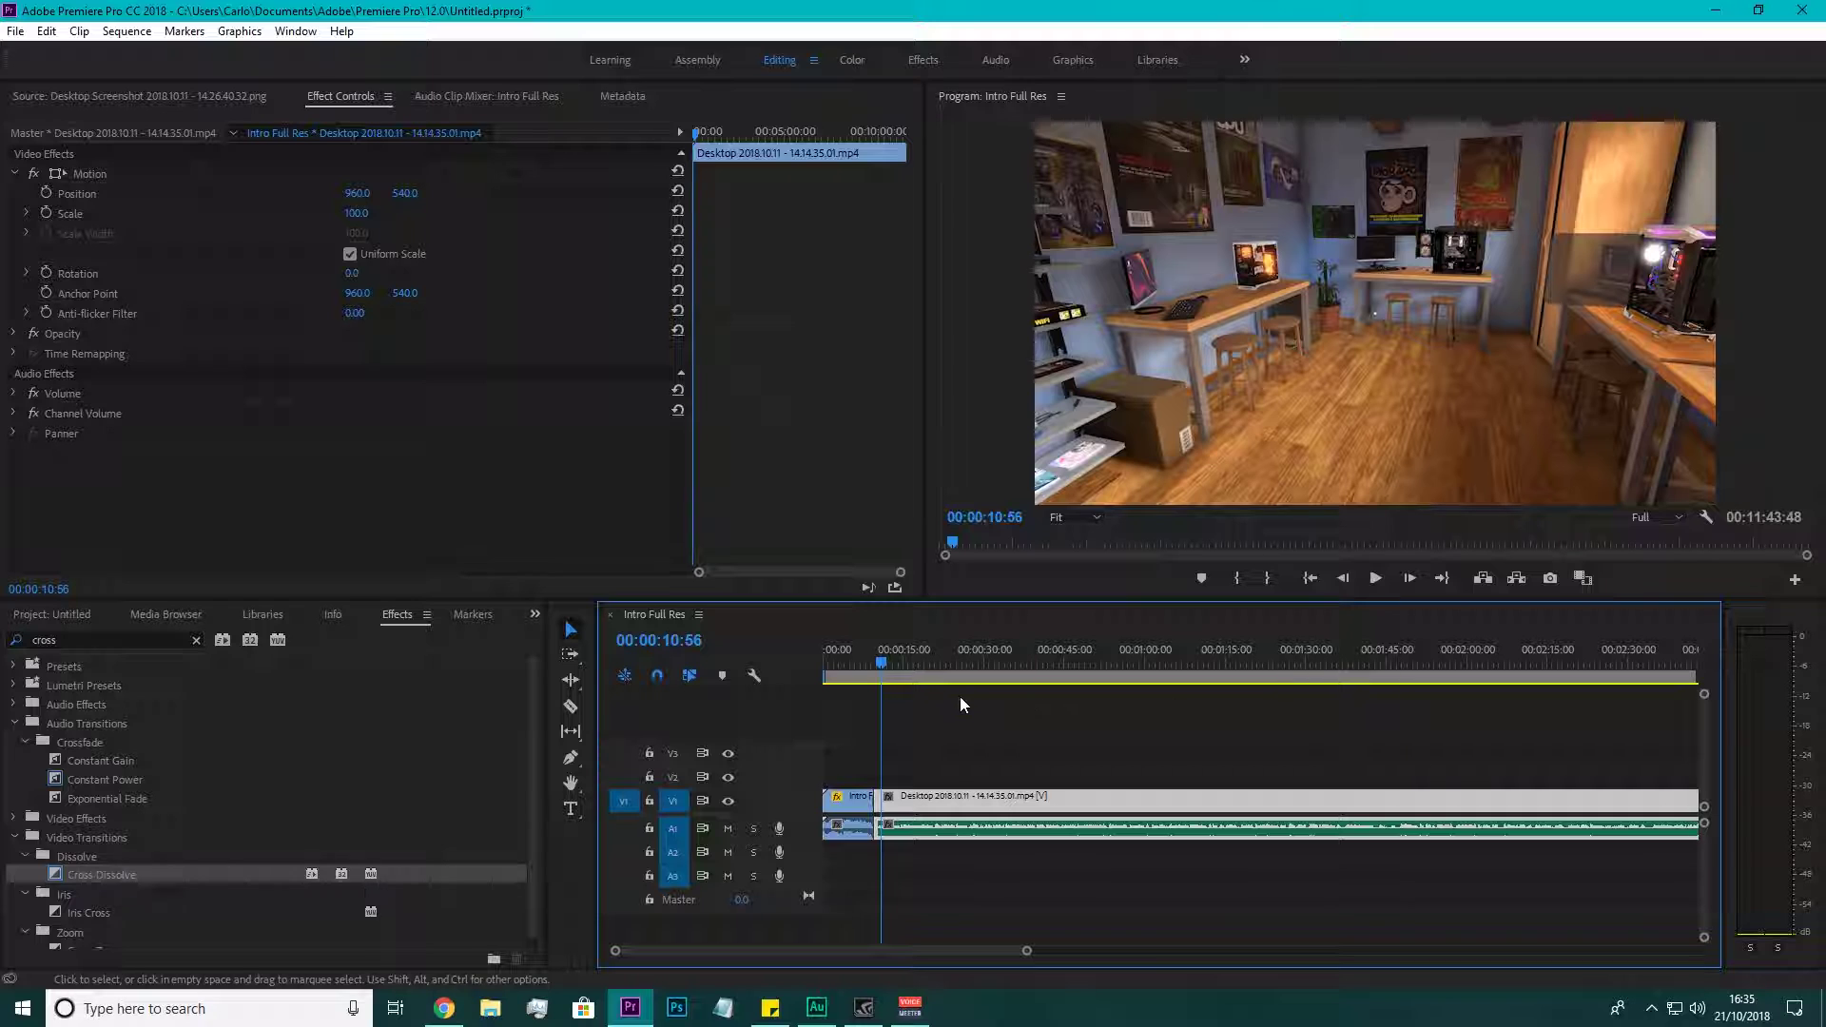
left_click(941, 660)
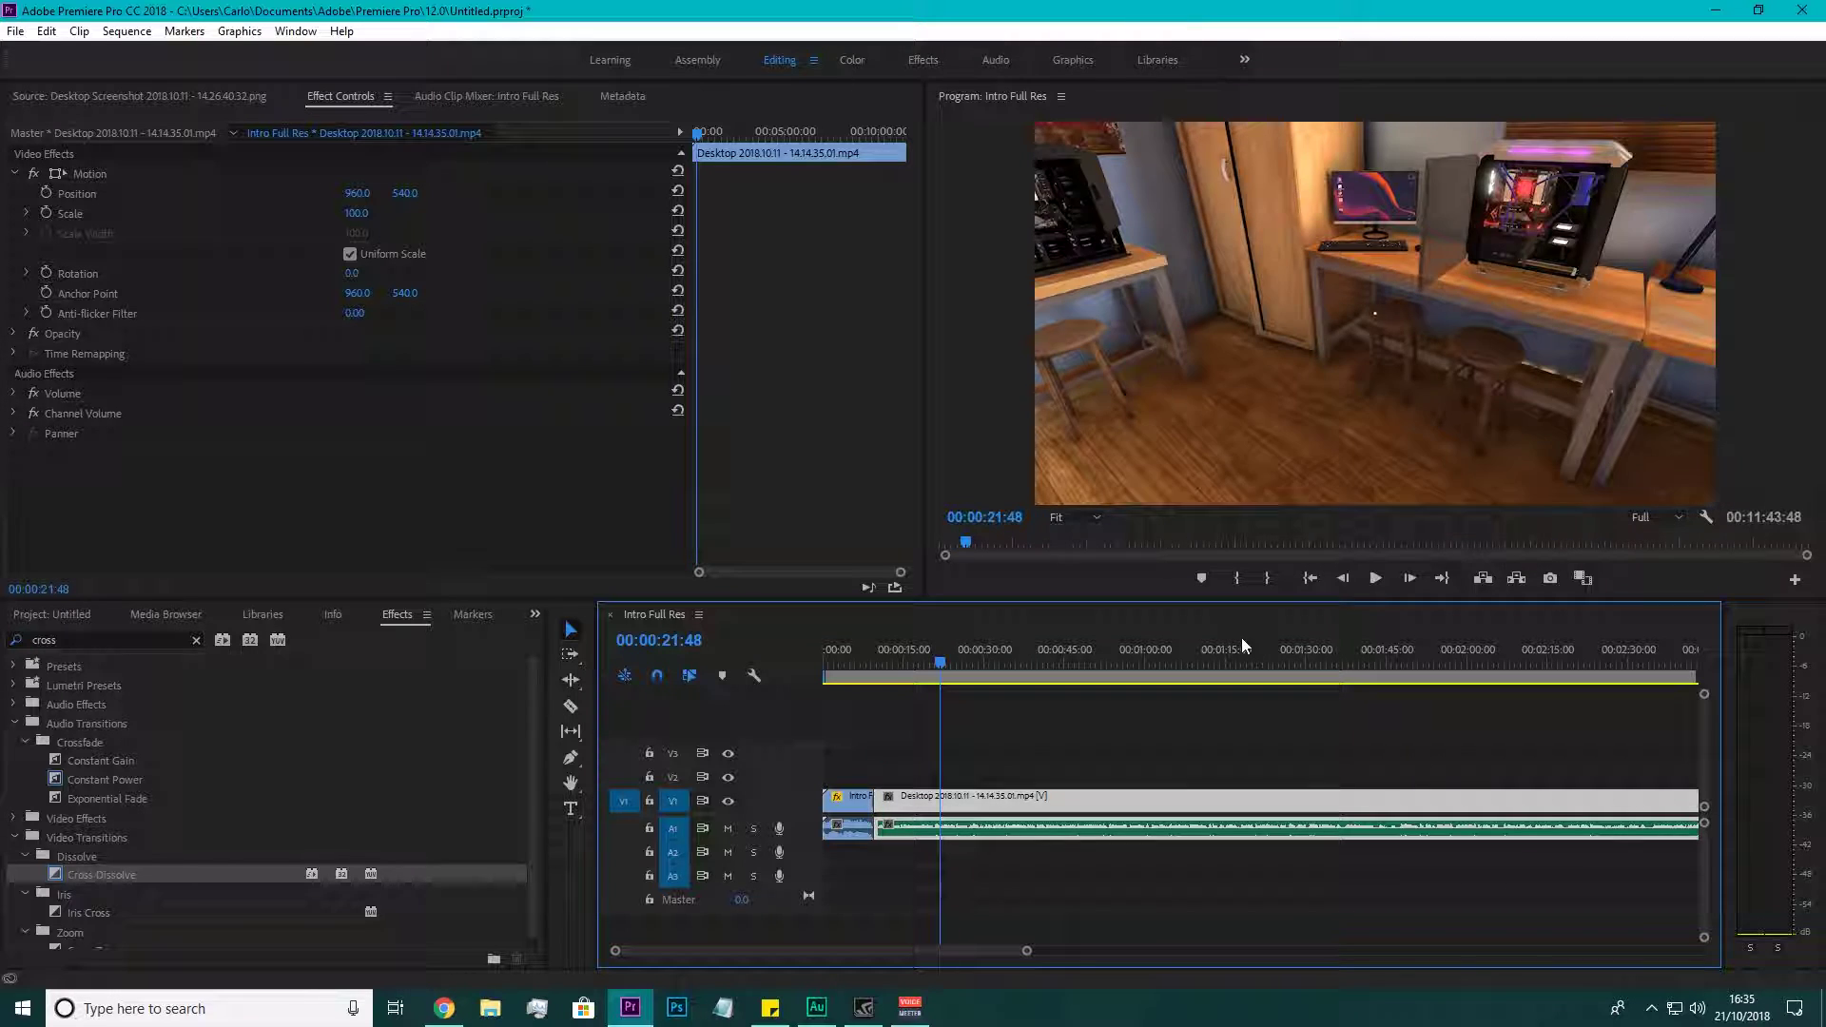
left_click(1381, 580)
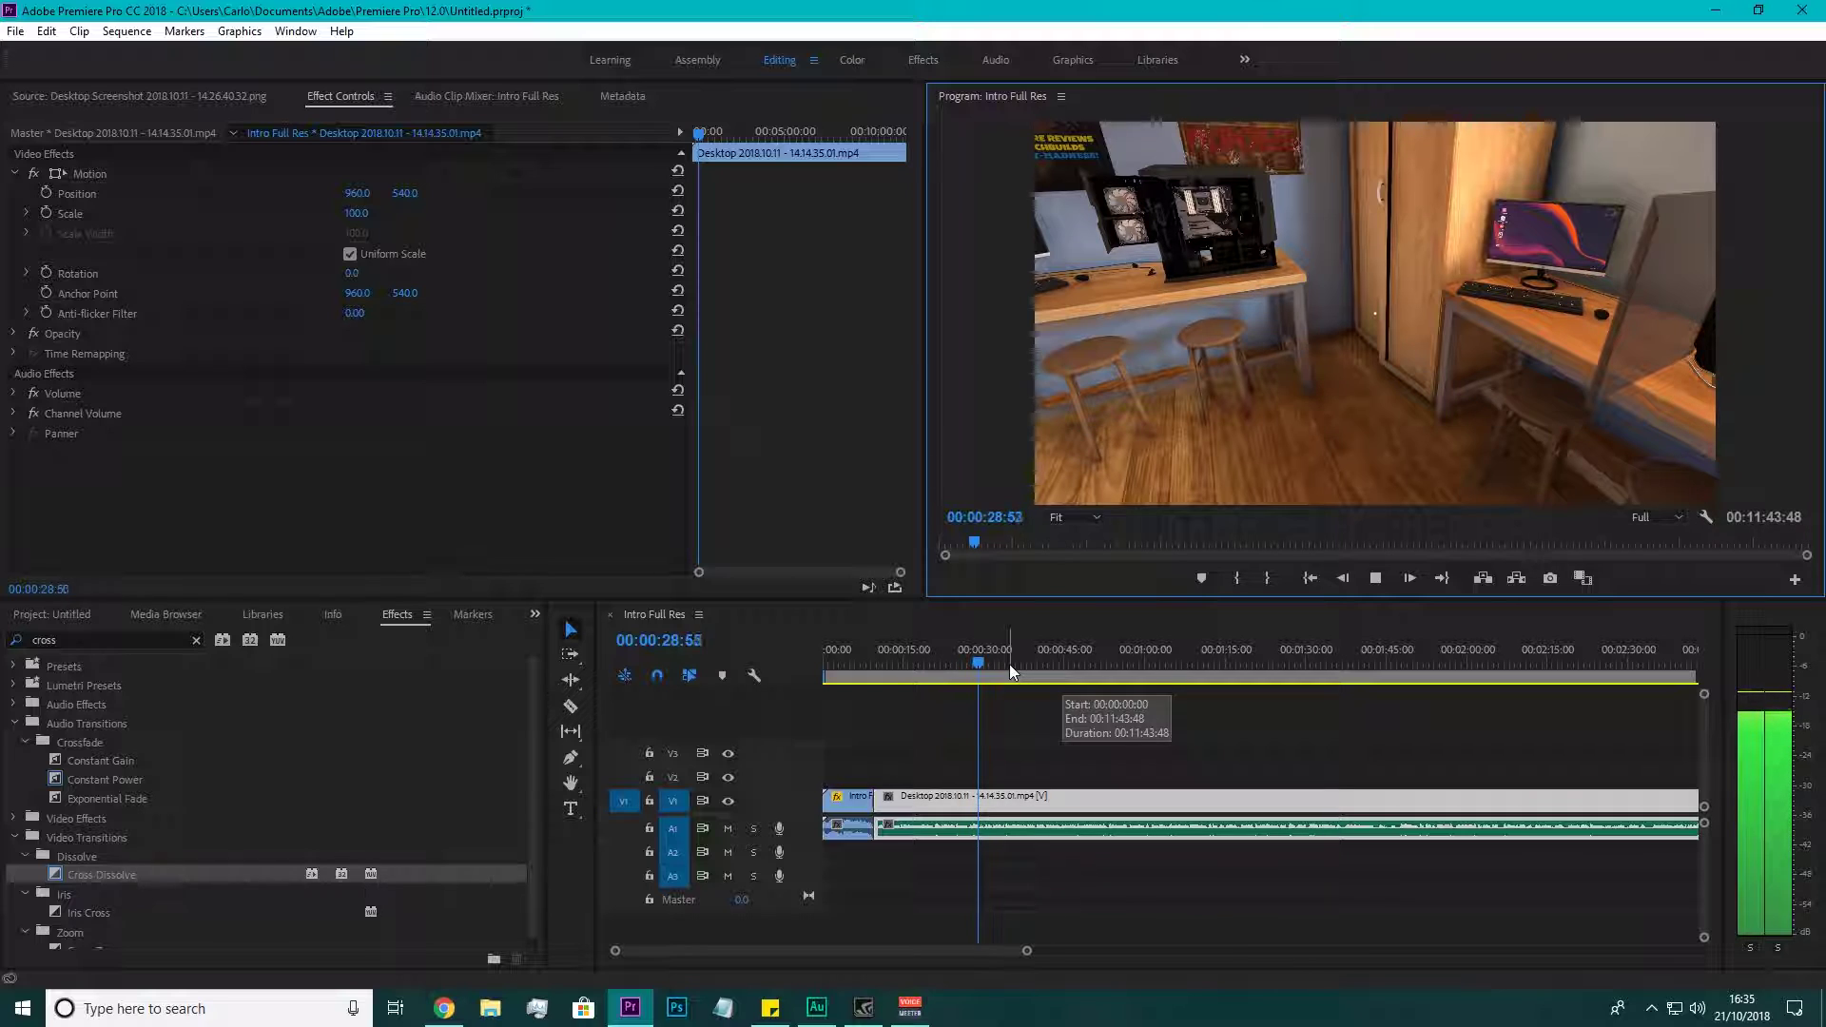
left_click_drag(1008, 664, 1016, 663)
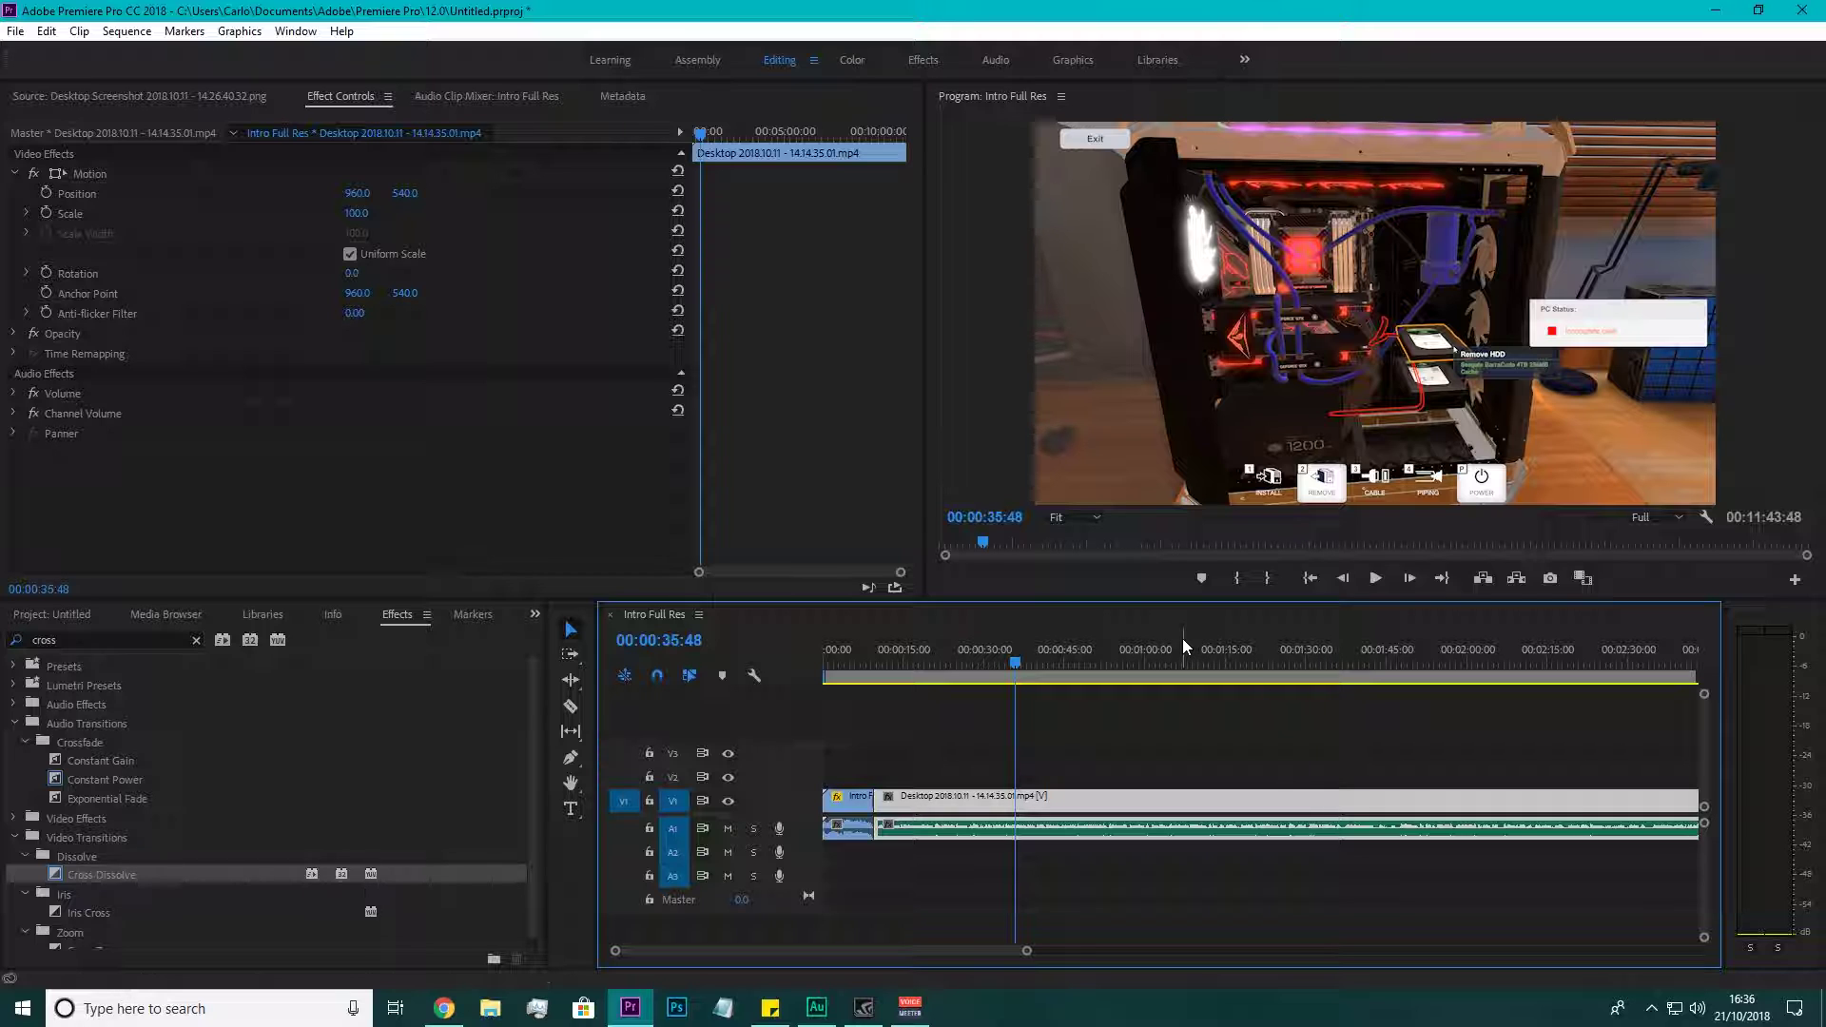
left_click_drag(1026, 950, 1396, 947)
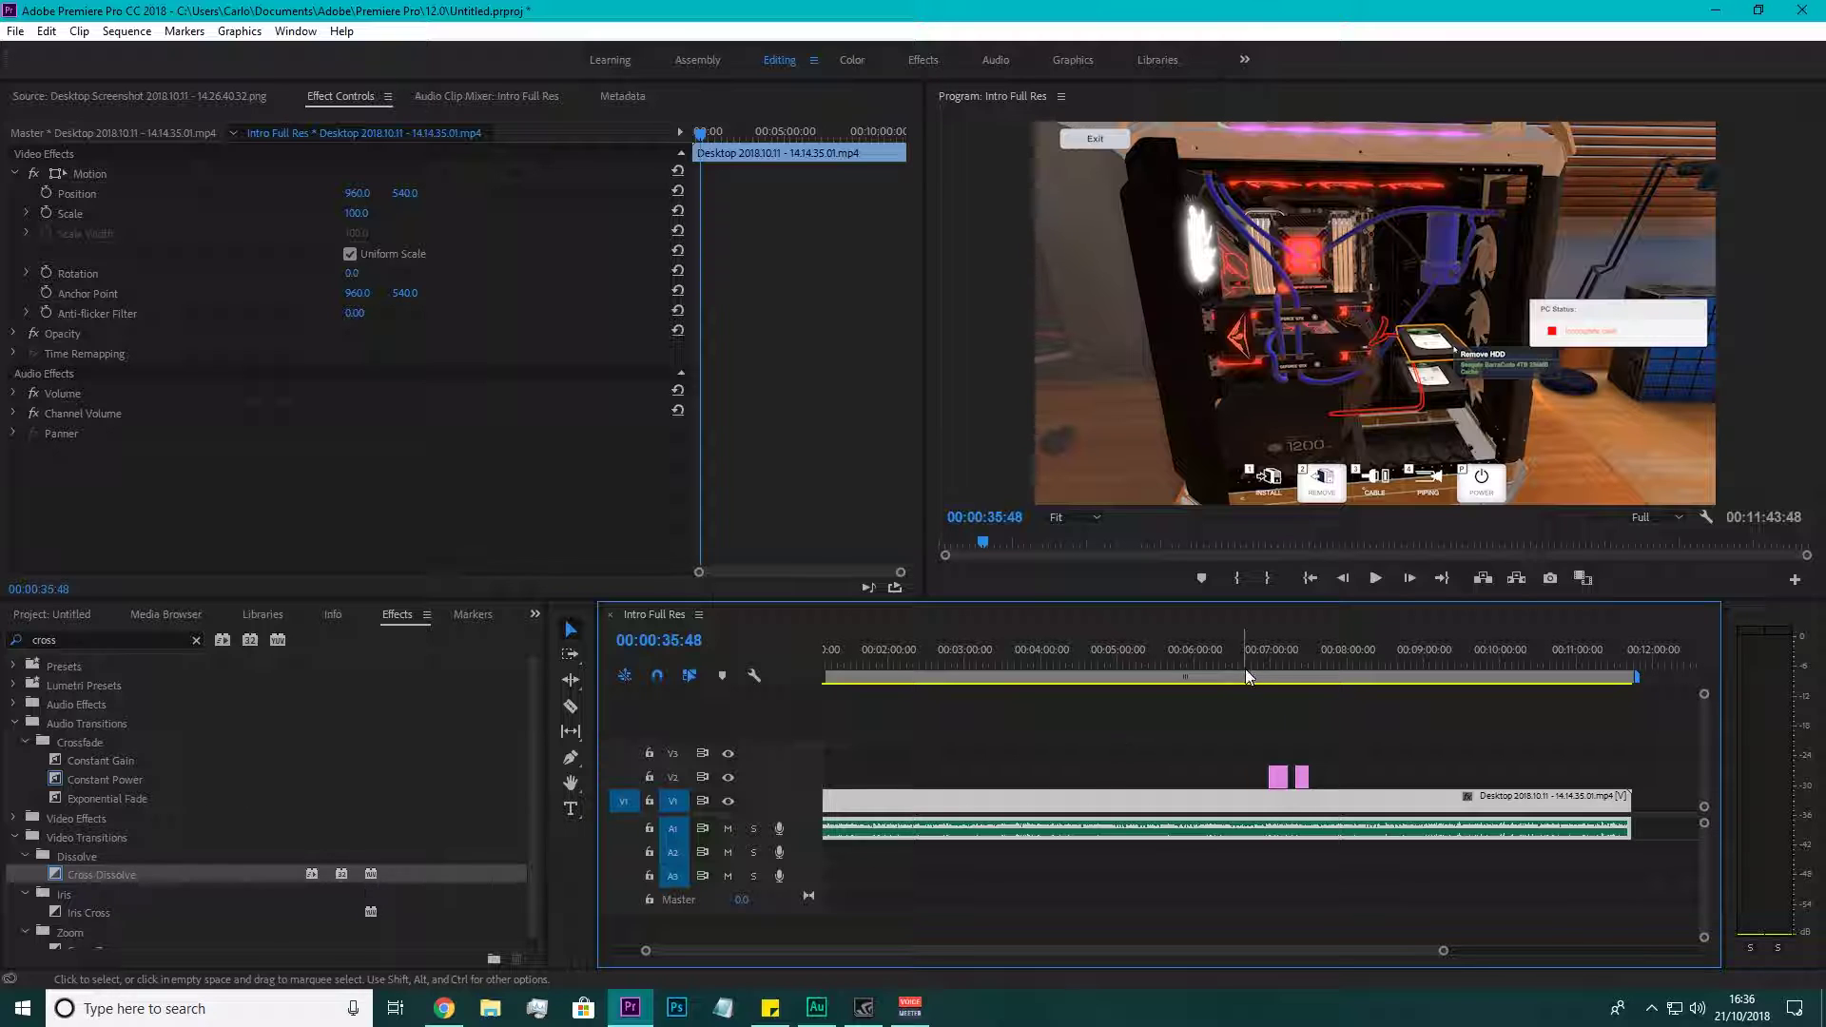
Zoom in on the screenshot overlays around 06:58 and play that section through to 07:20.
left_click(1270, 658)
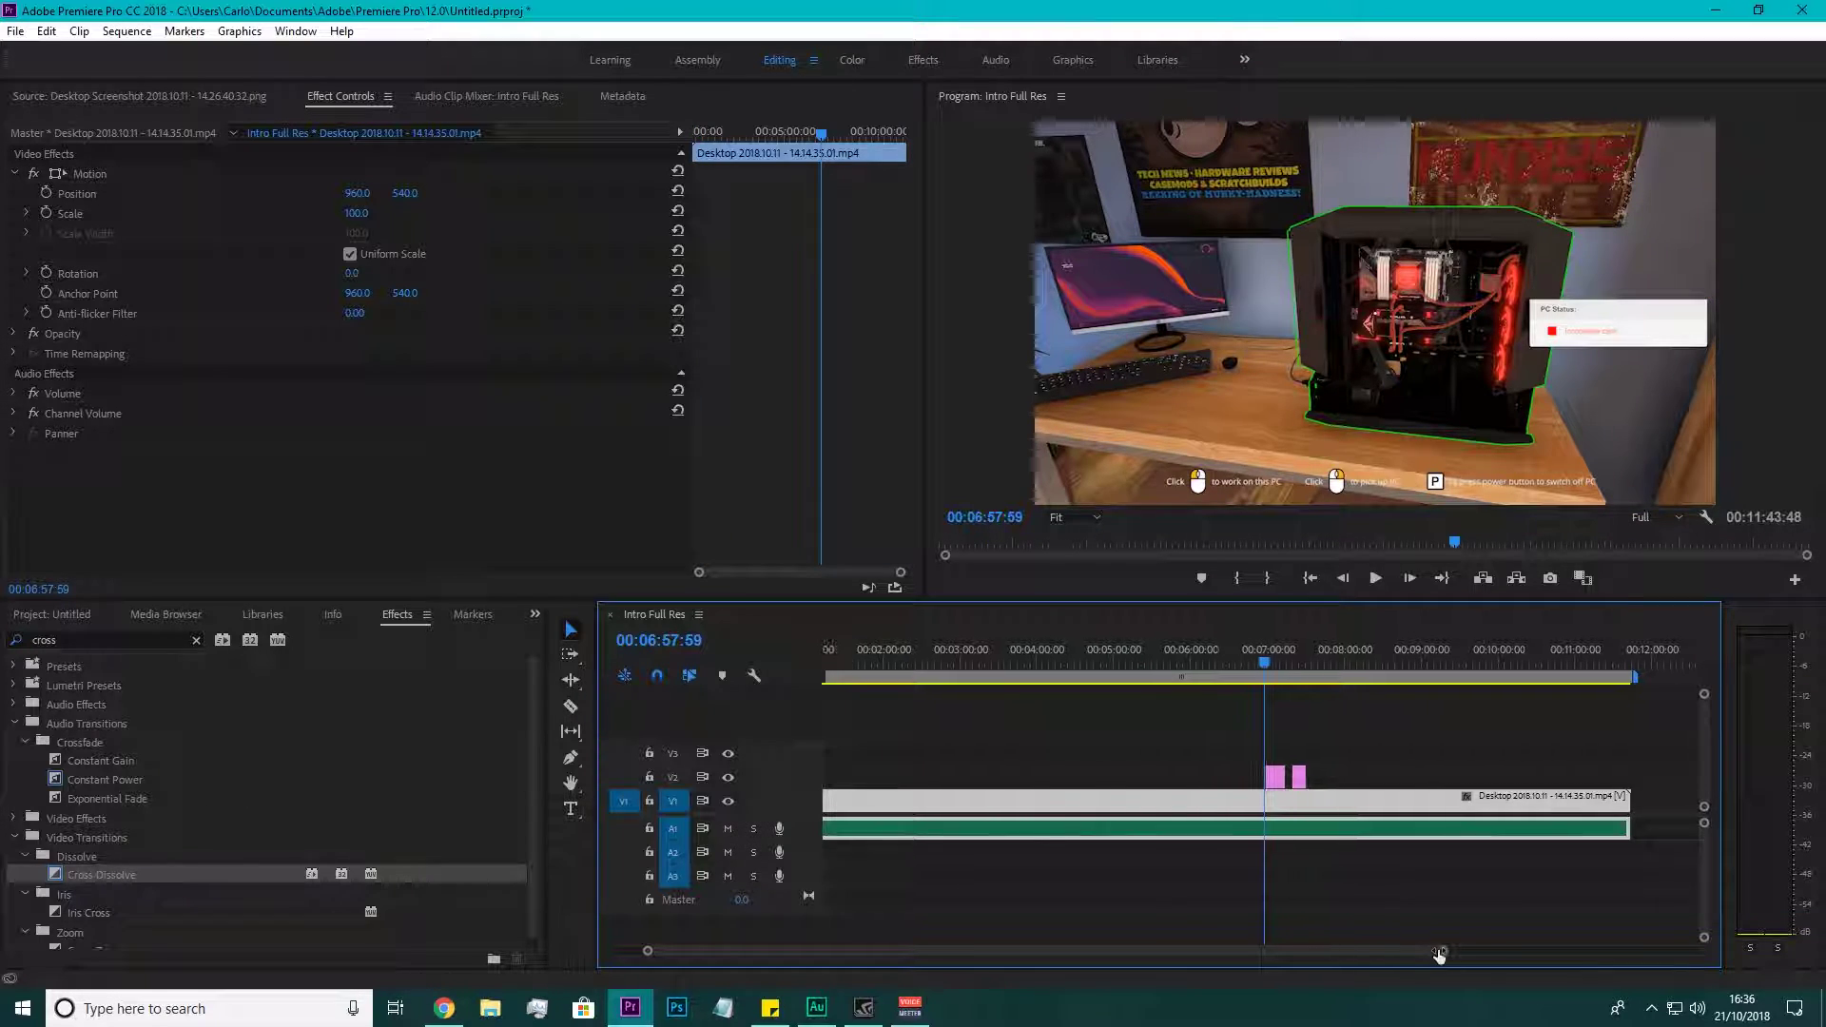
left_click_drag(1438, 951, 1236, 954)
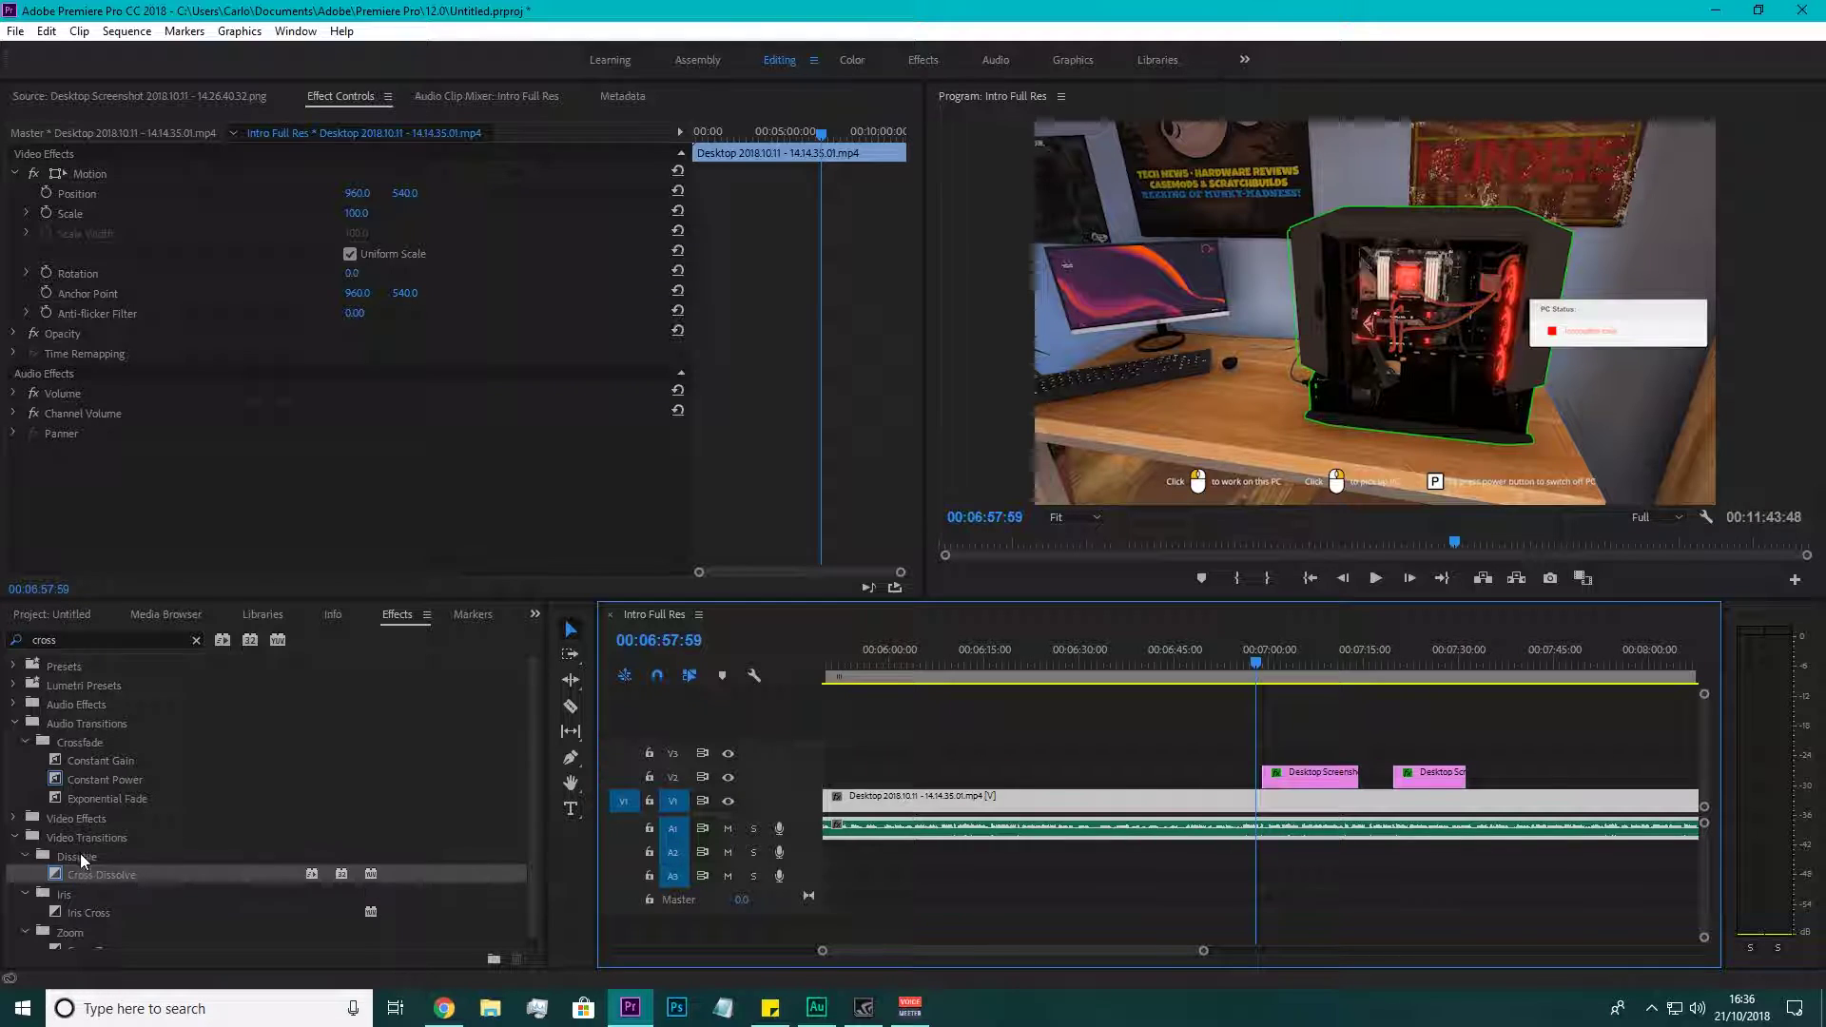
left_click_drag(126, 875, 1267, 775)
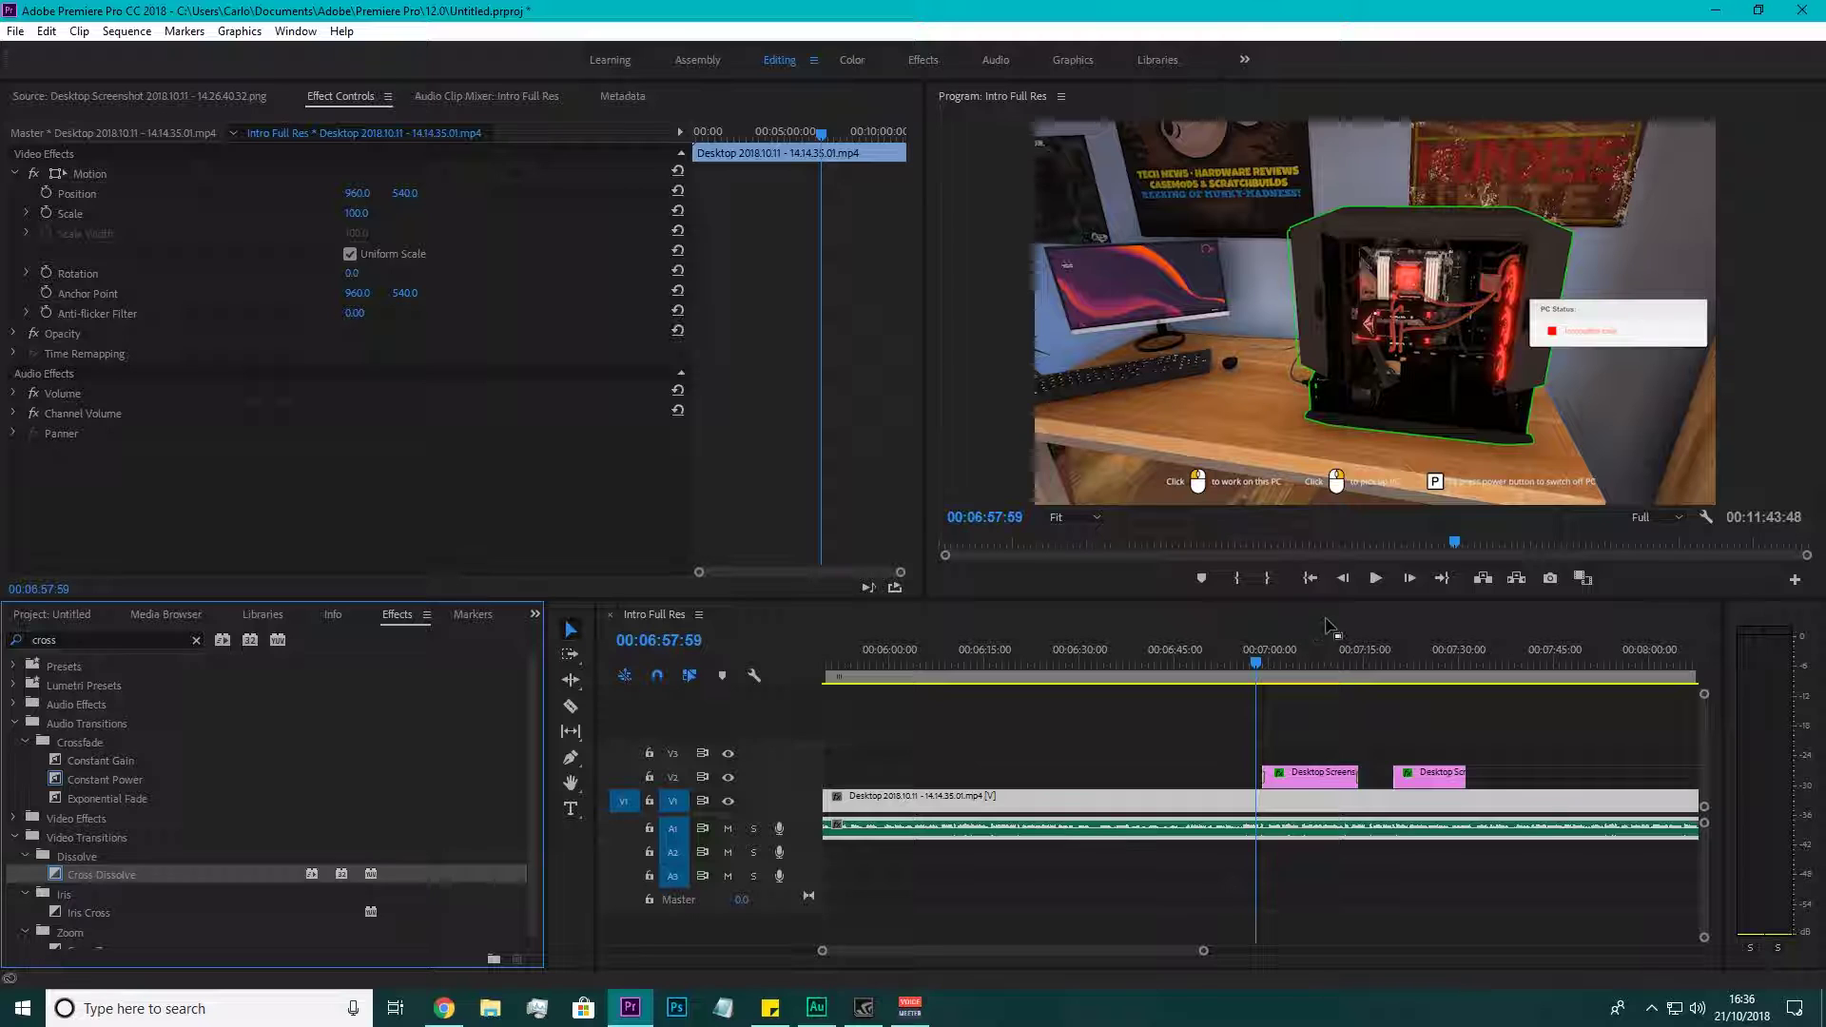
left_click_drag(1309, 666, 1275, 663)
left_click(1377, 578)
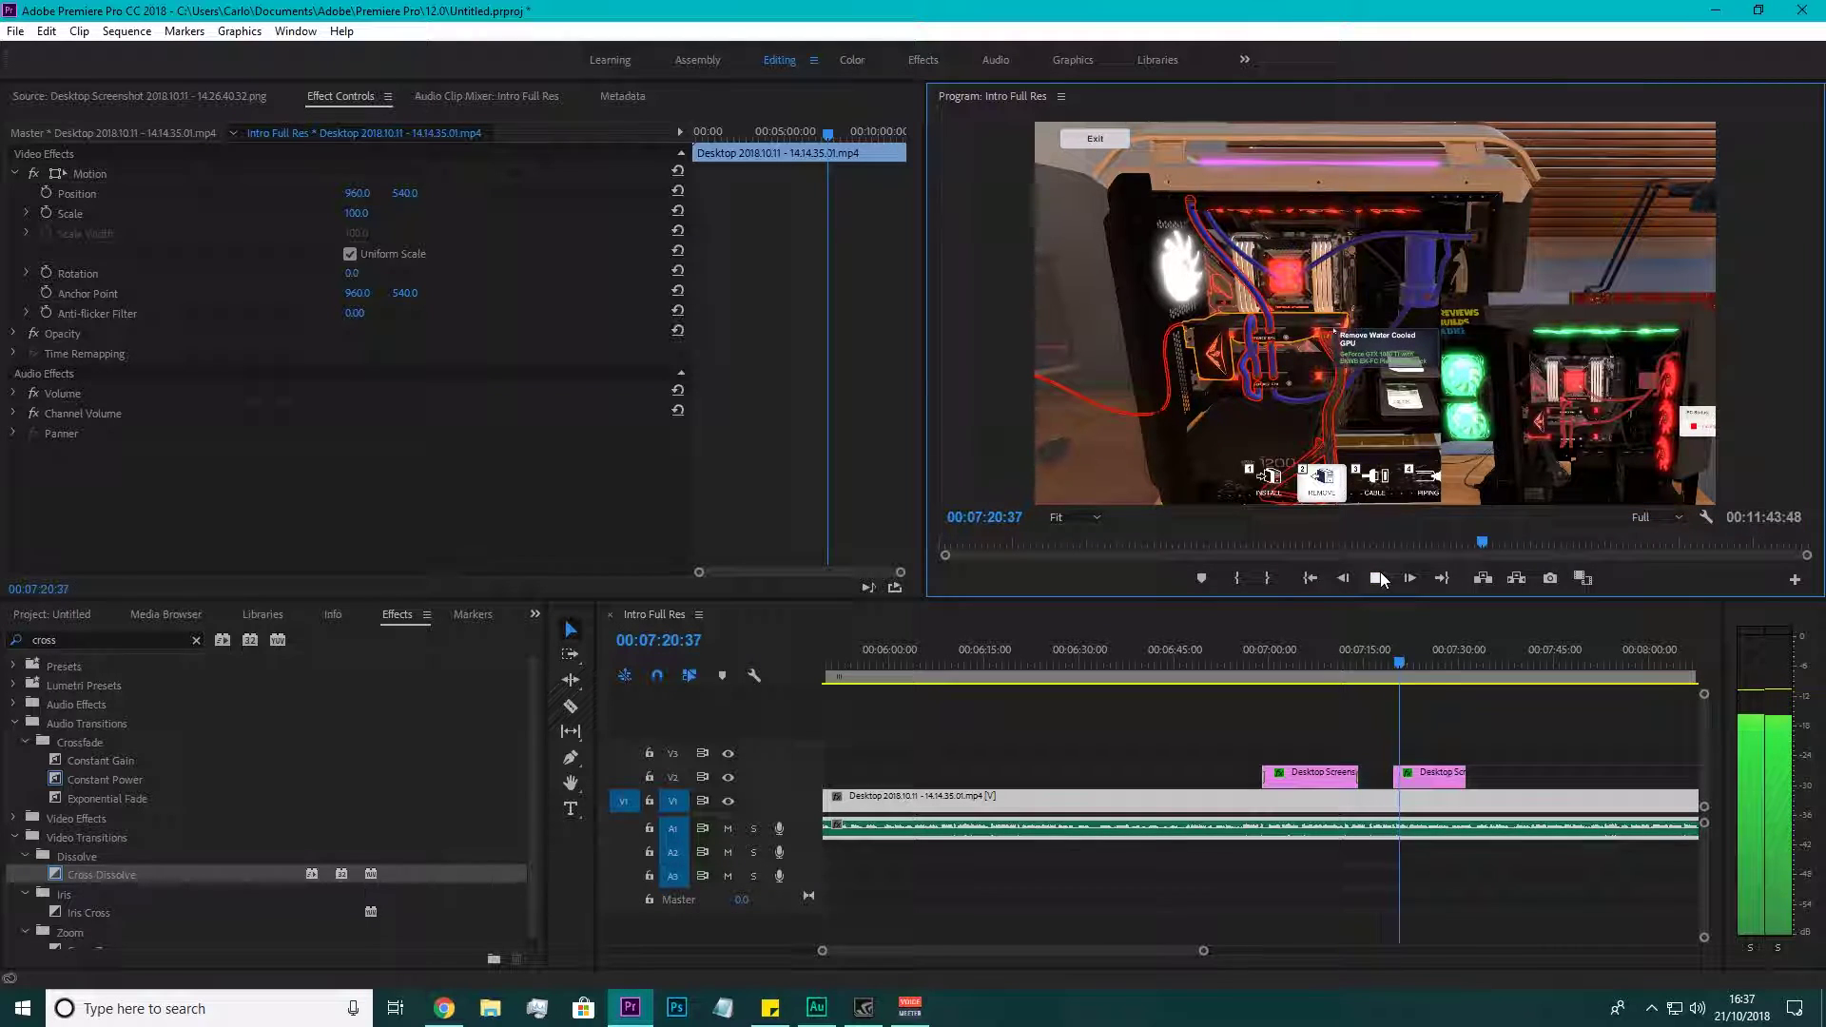
left_click(1378, 578)
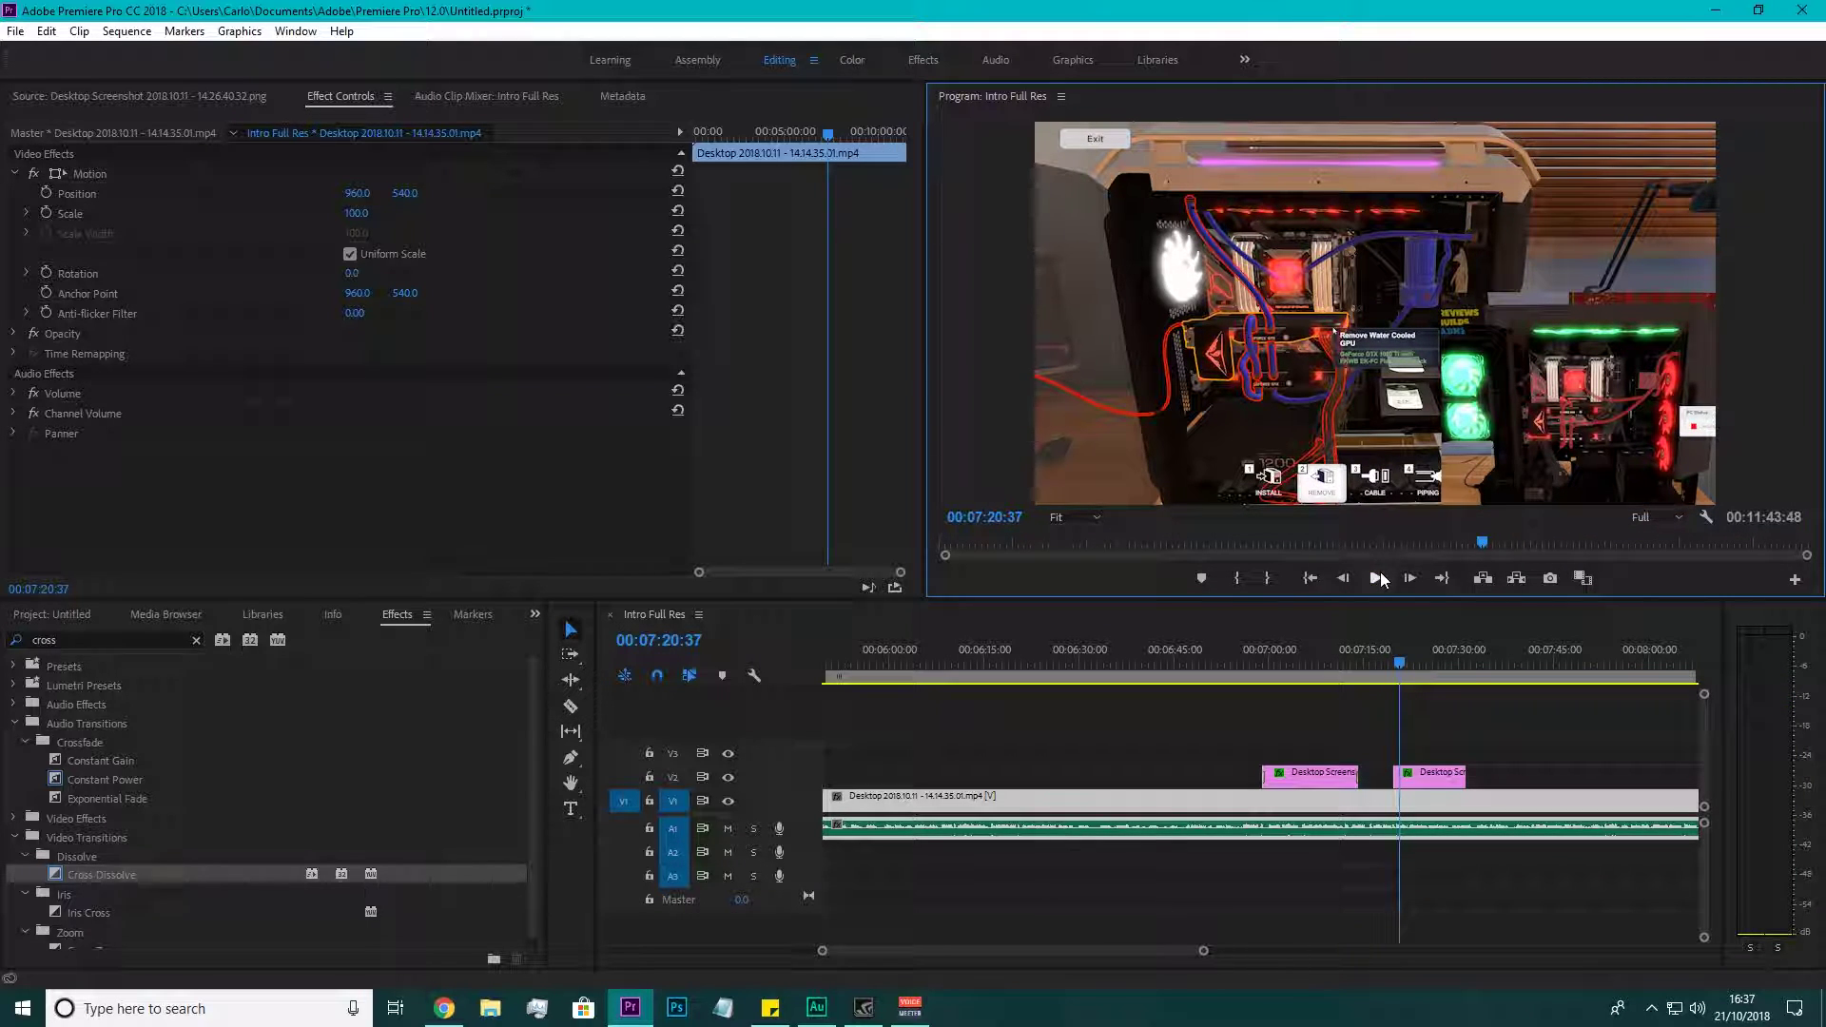
Add Cross Dissolve transitions to the start and end of the second screenshot clip on V2.
left_click(156, 875)
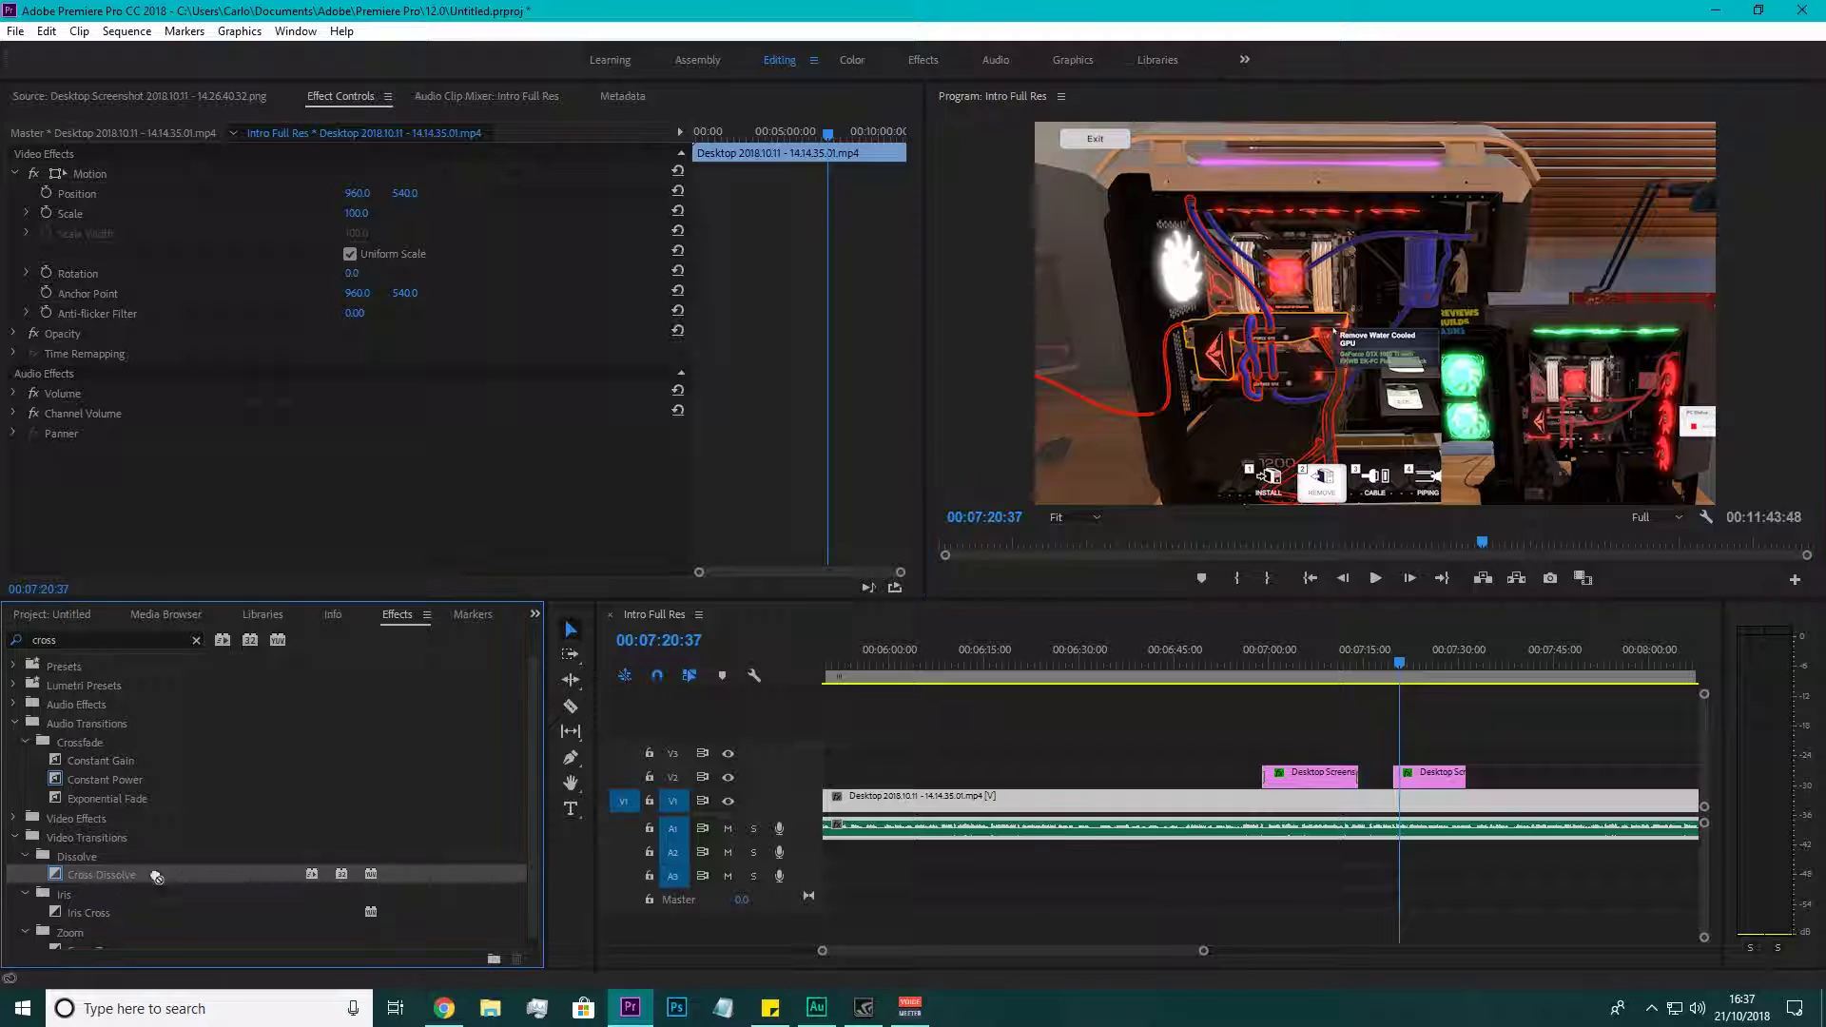
left_click_drag(157, 875, 1400, 776)
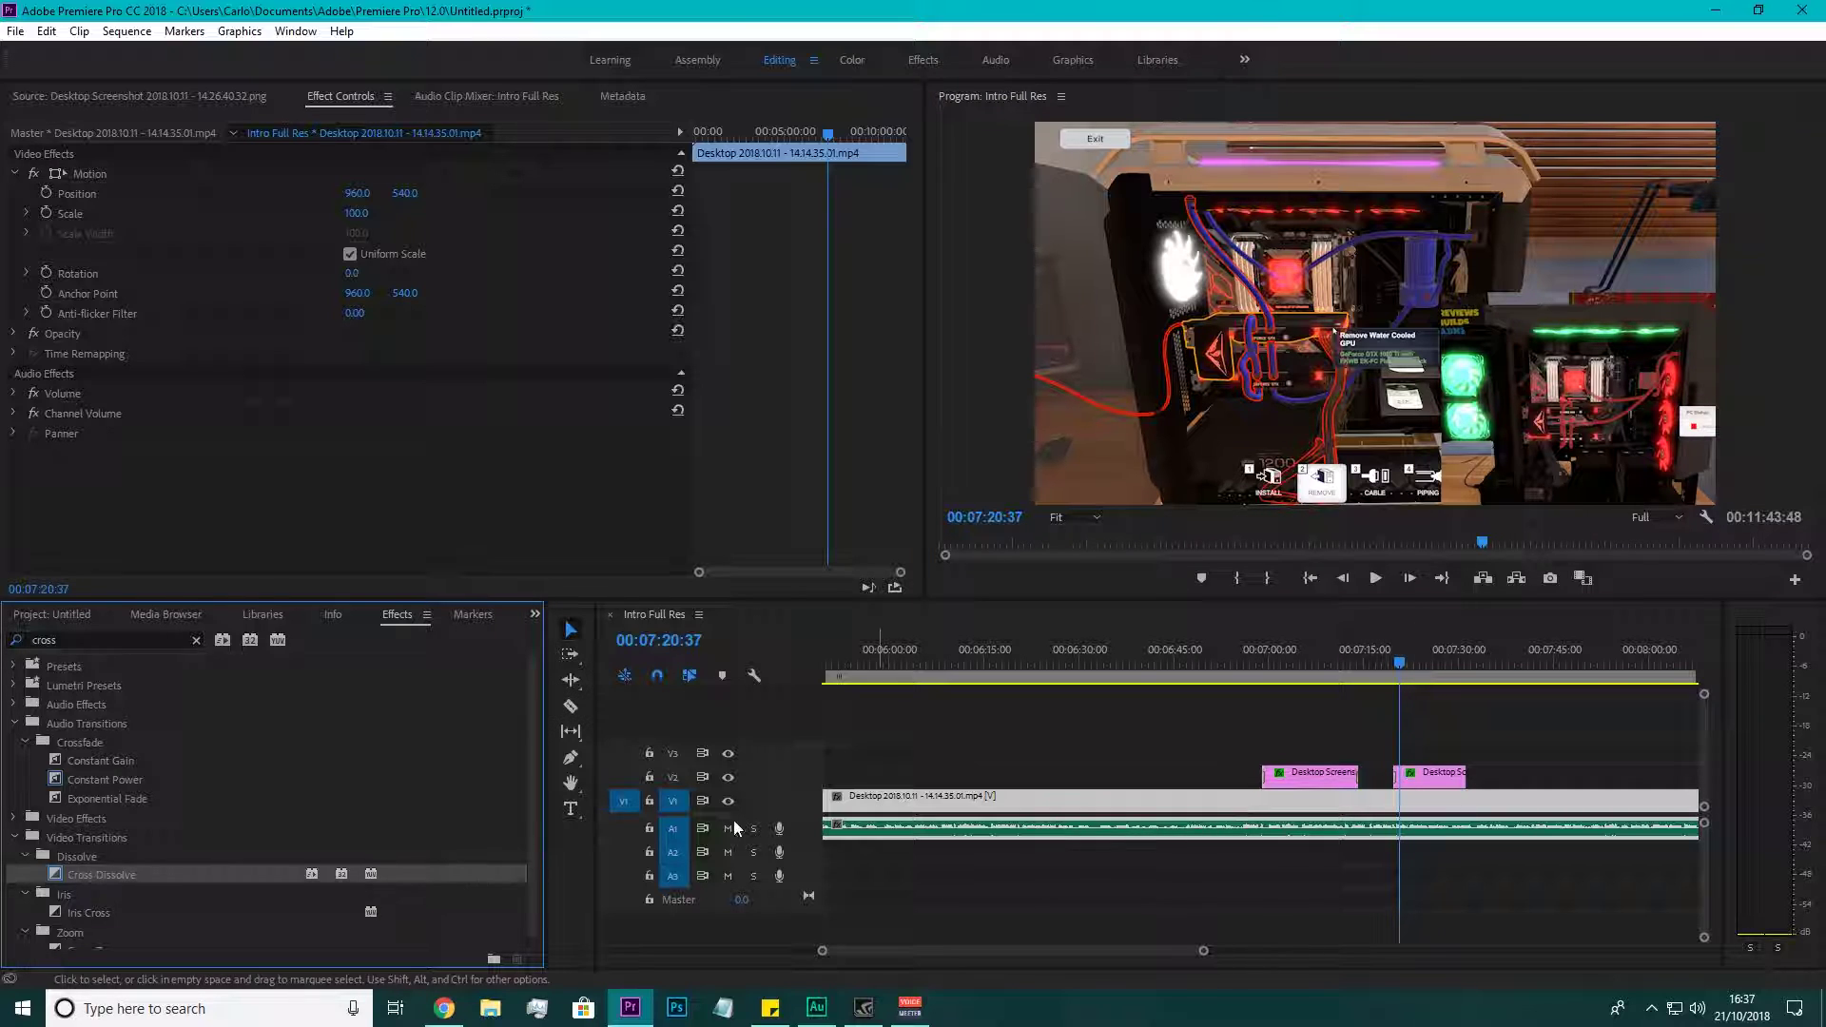
left_click_drag(271, 875, 1467, 784)
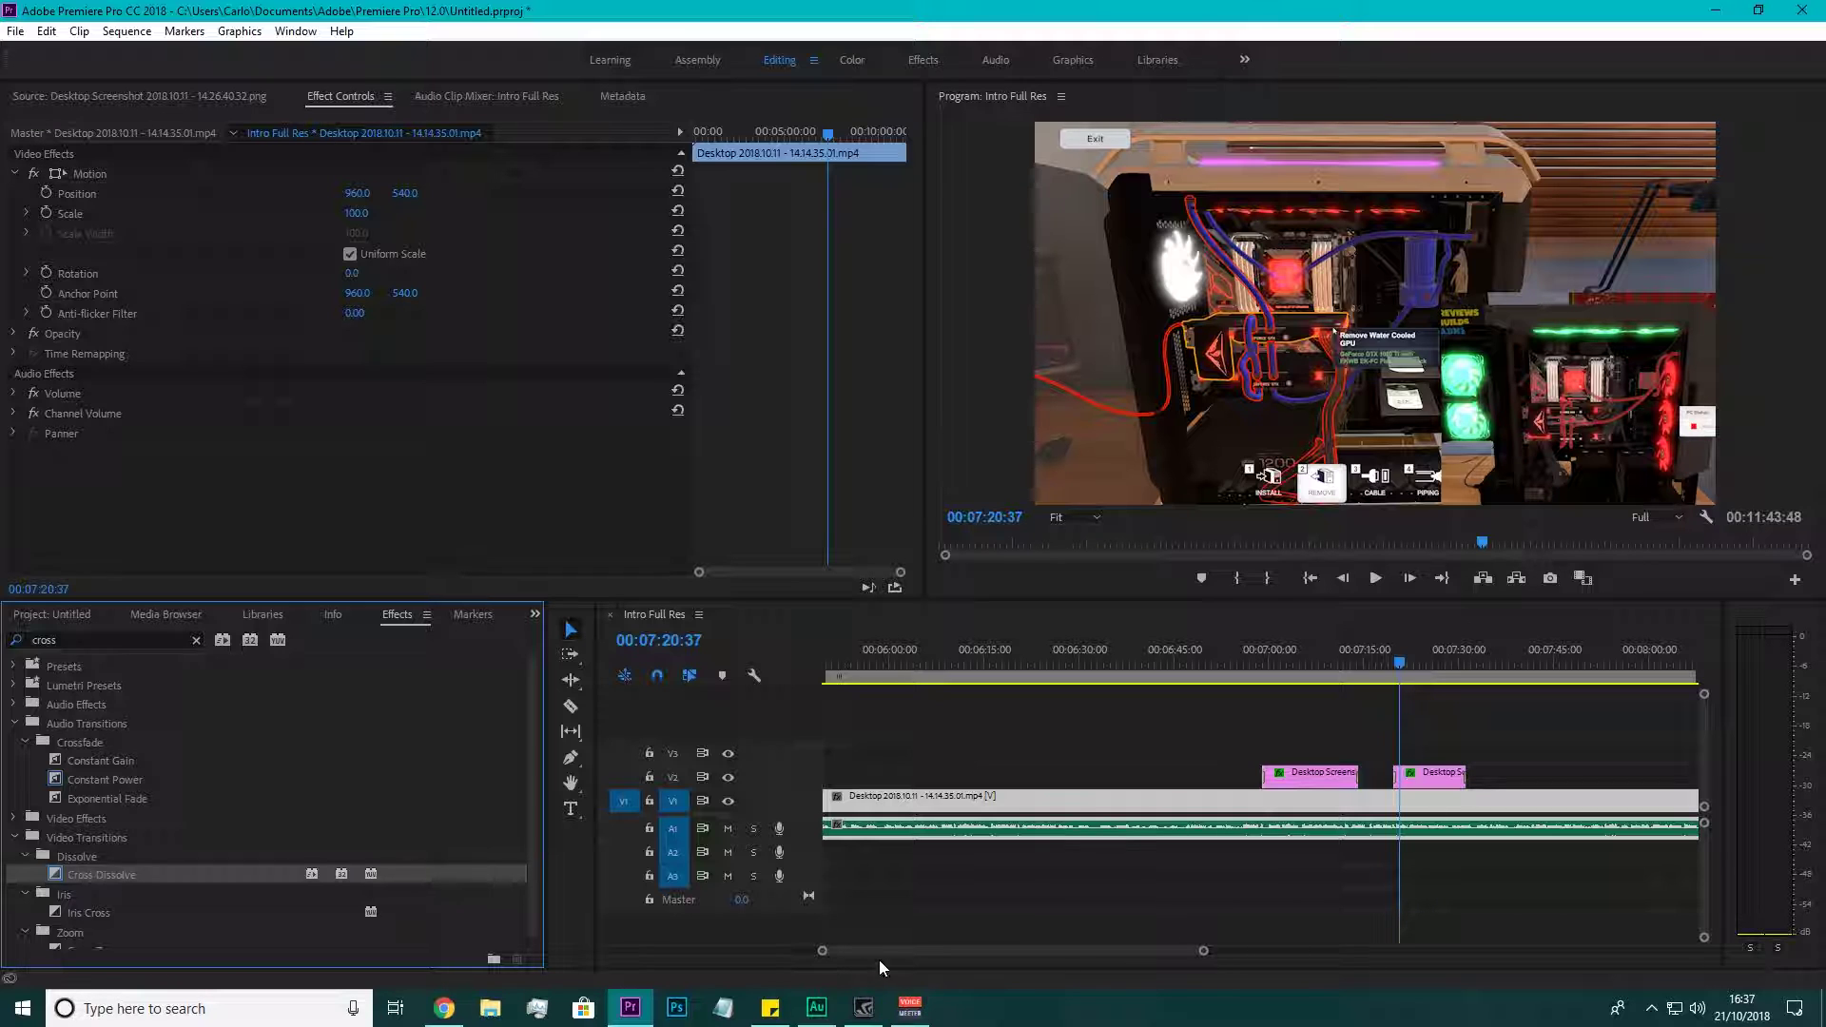
left_click_drag(879, 961, 1066, 942)
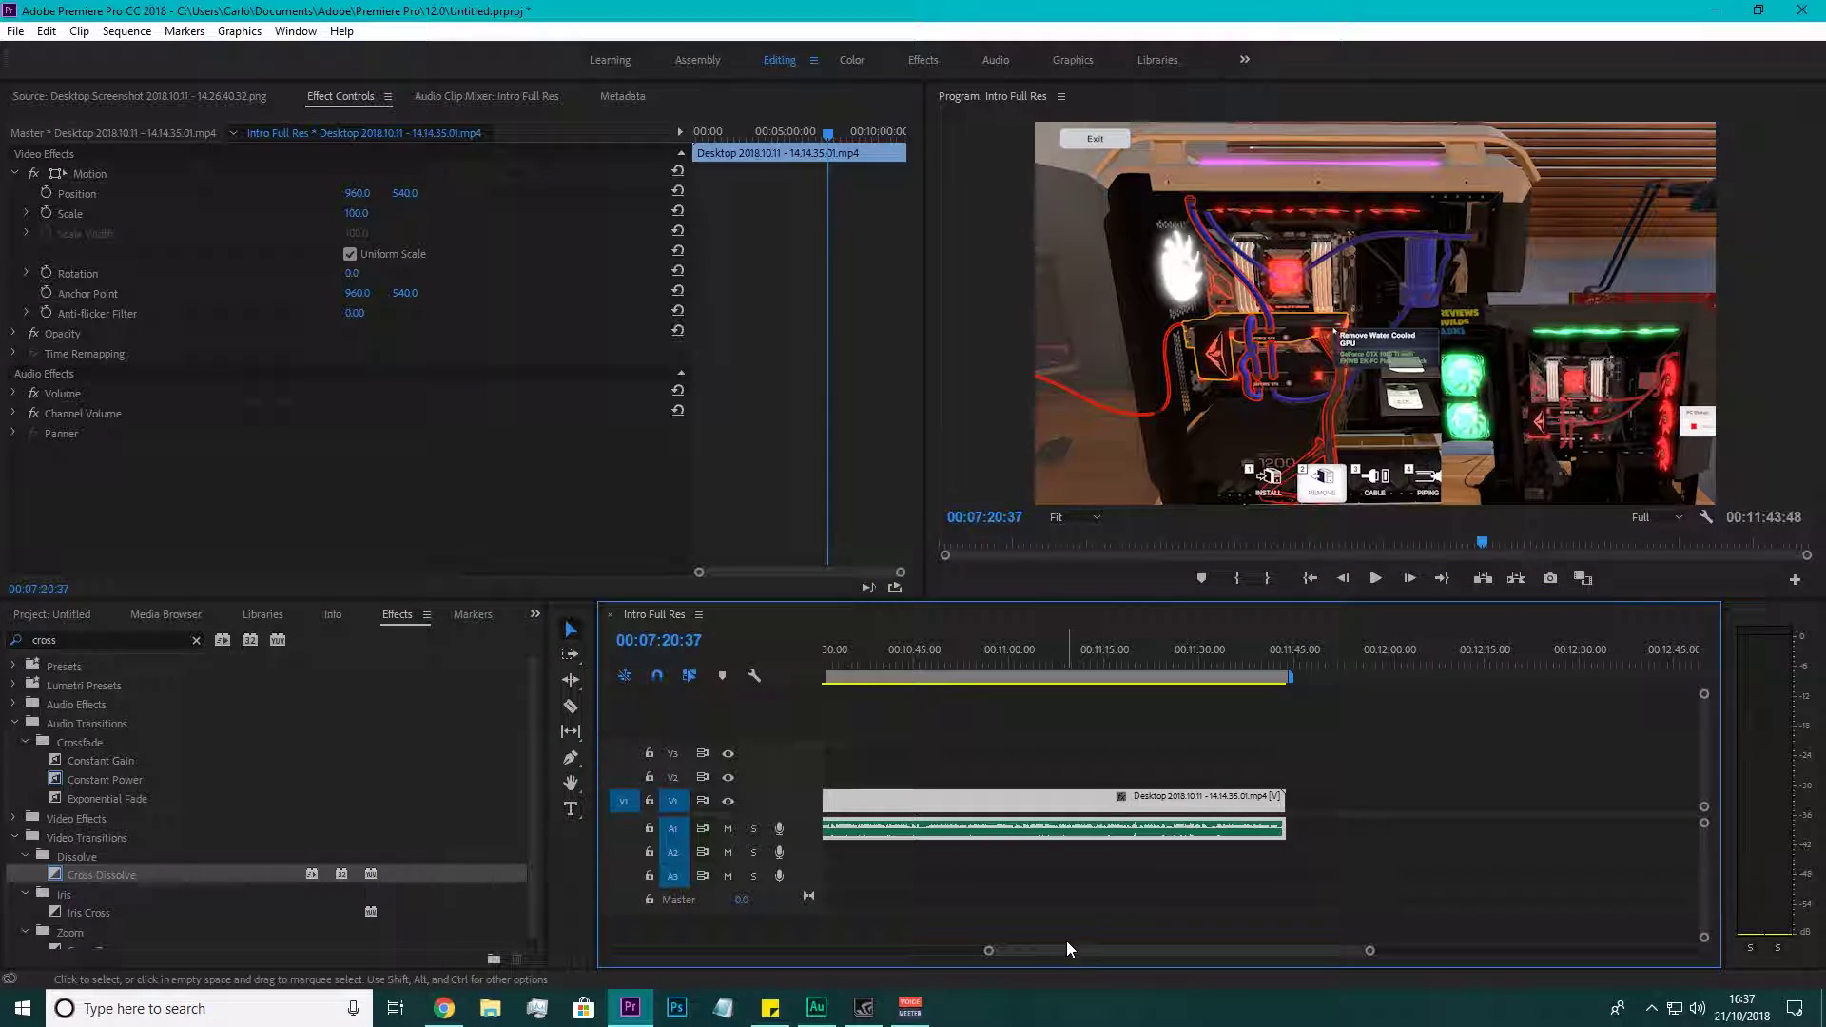
Cut the gameplay clip at 00:11:42:55 and delete the leftover tail.
left_click_drag(104, 875, 1281, 794)
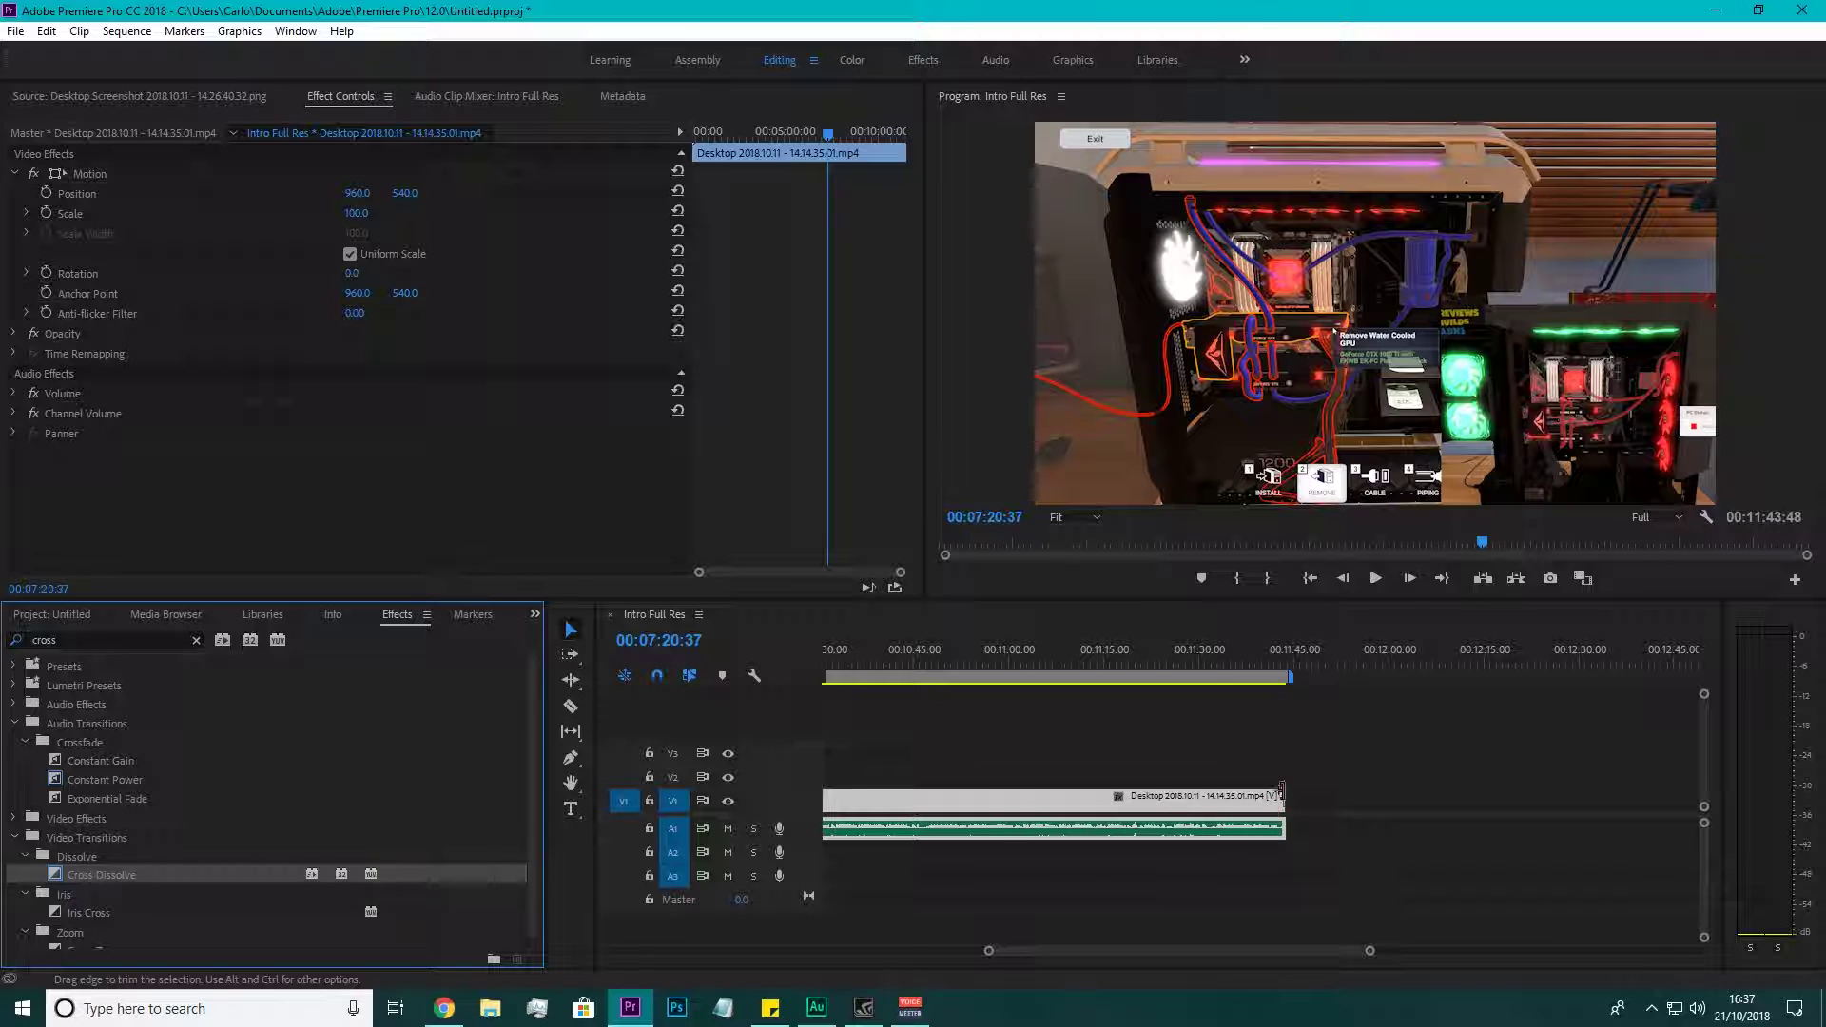
left_click(1250, 652)
left_click(1282, 663)
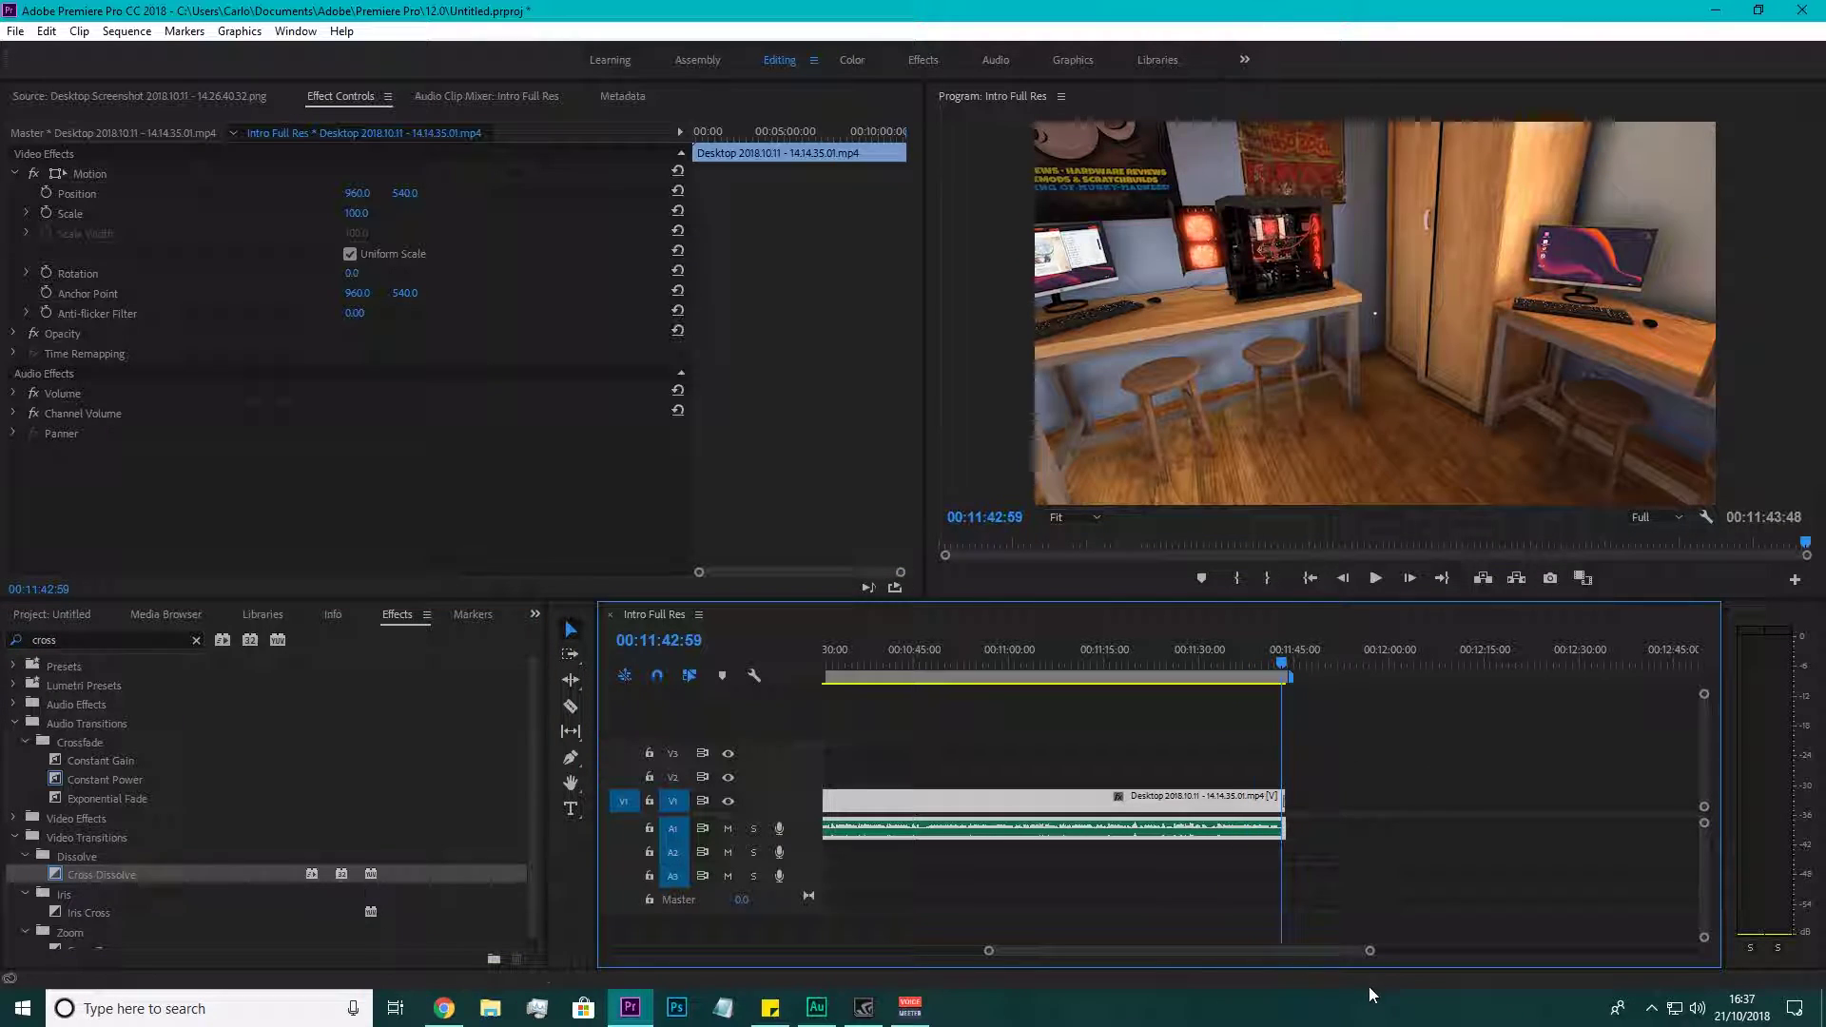
left_click_drag(1370, 951, 1221, 951)
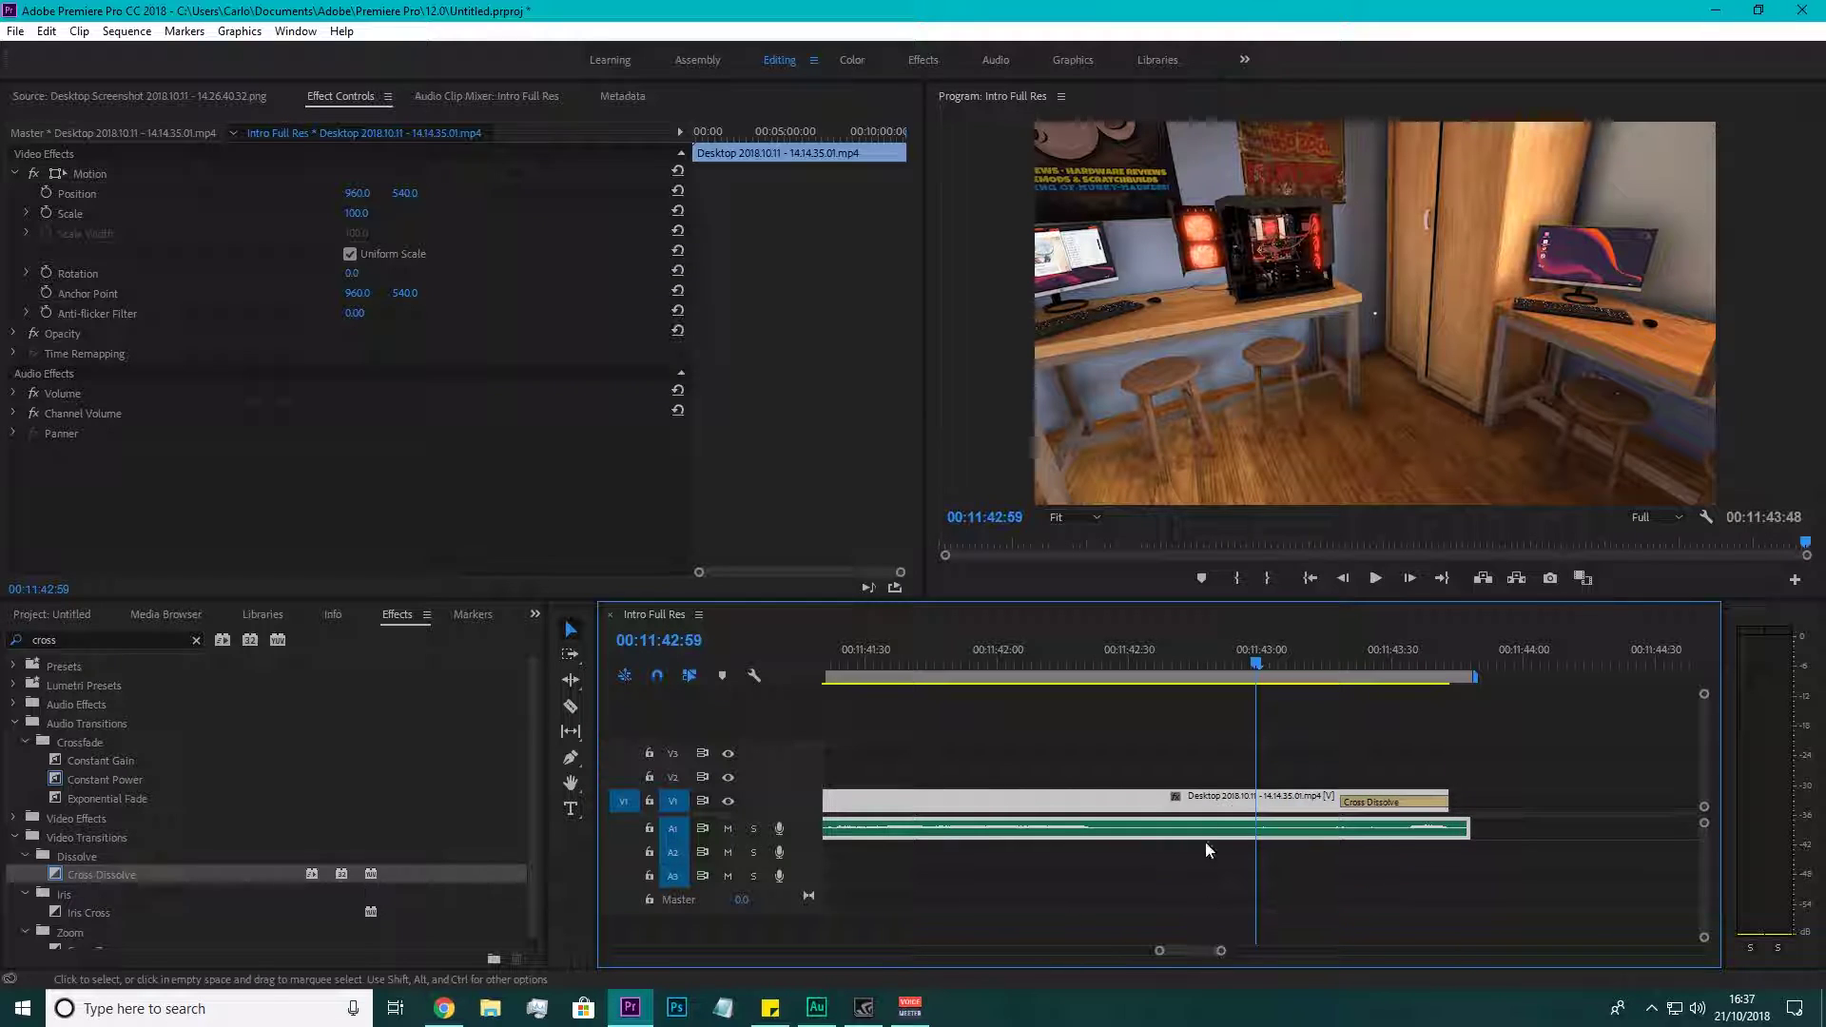
left_click(1239, 663)
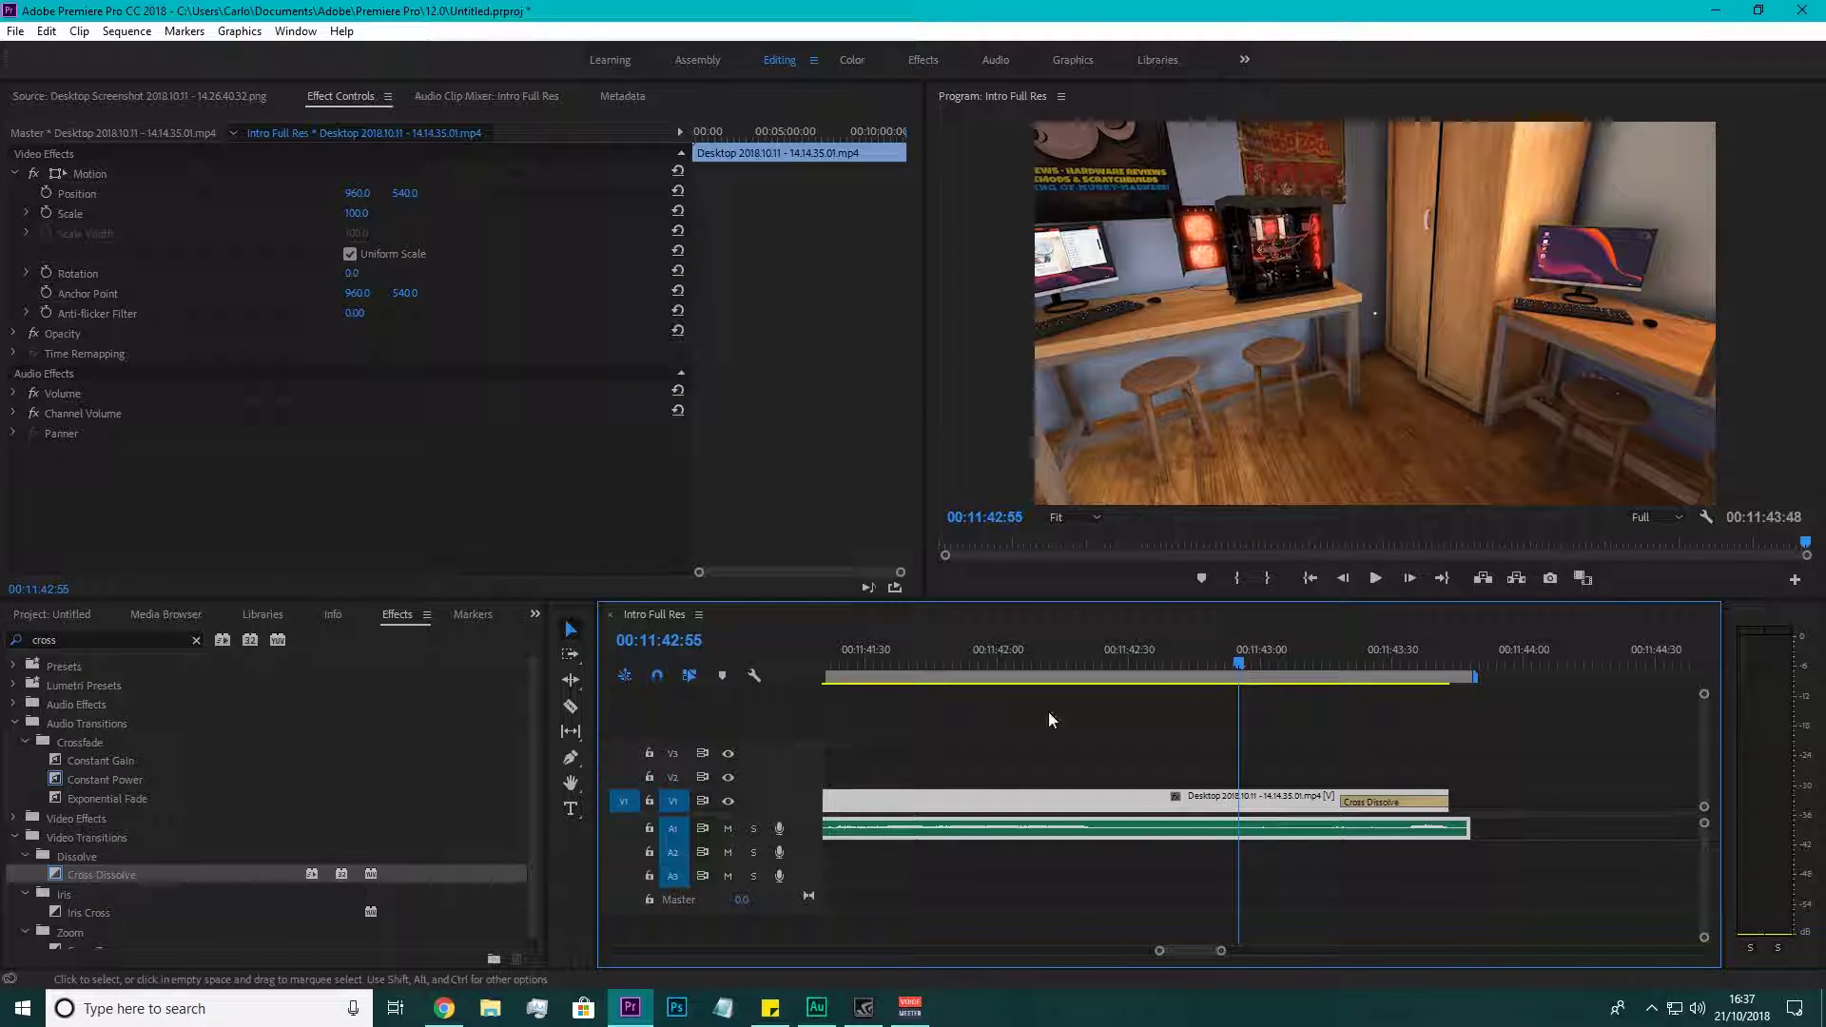
left_click(571, 706)
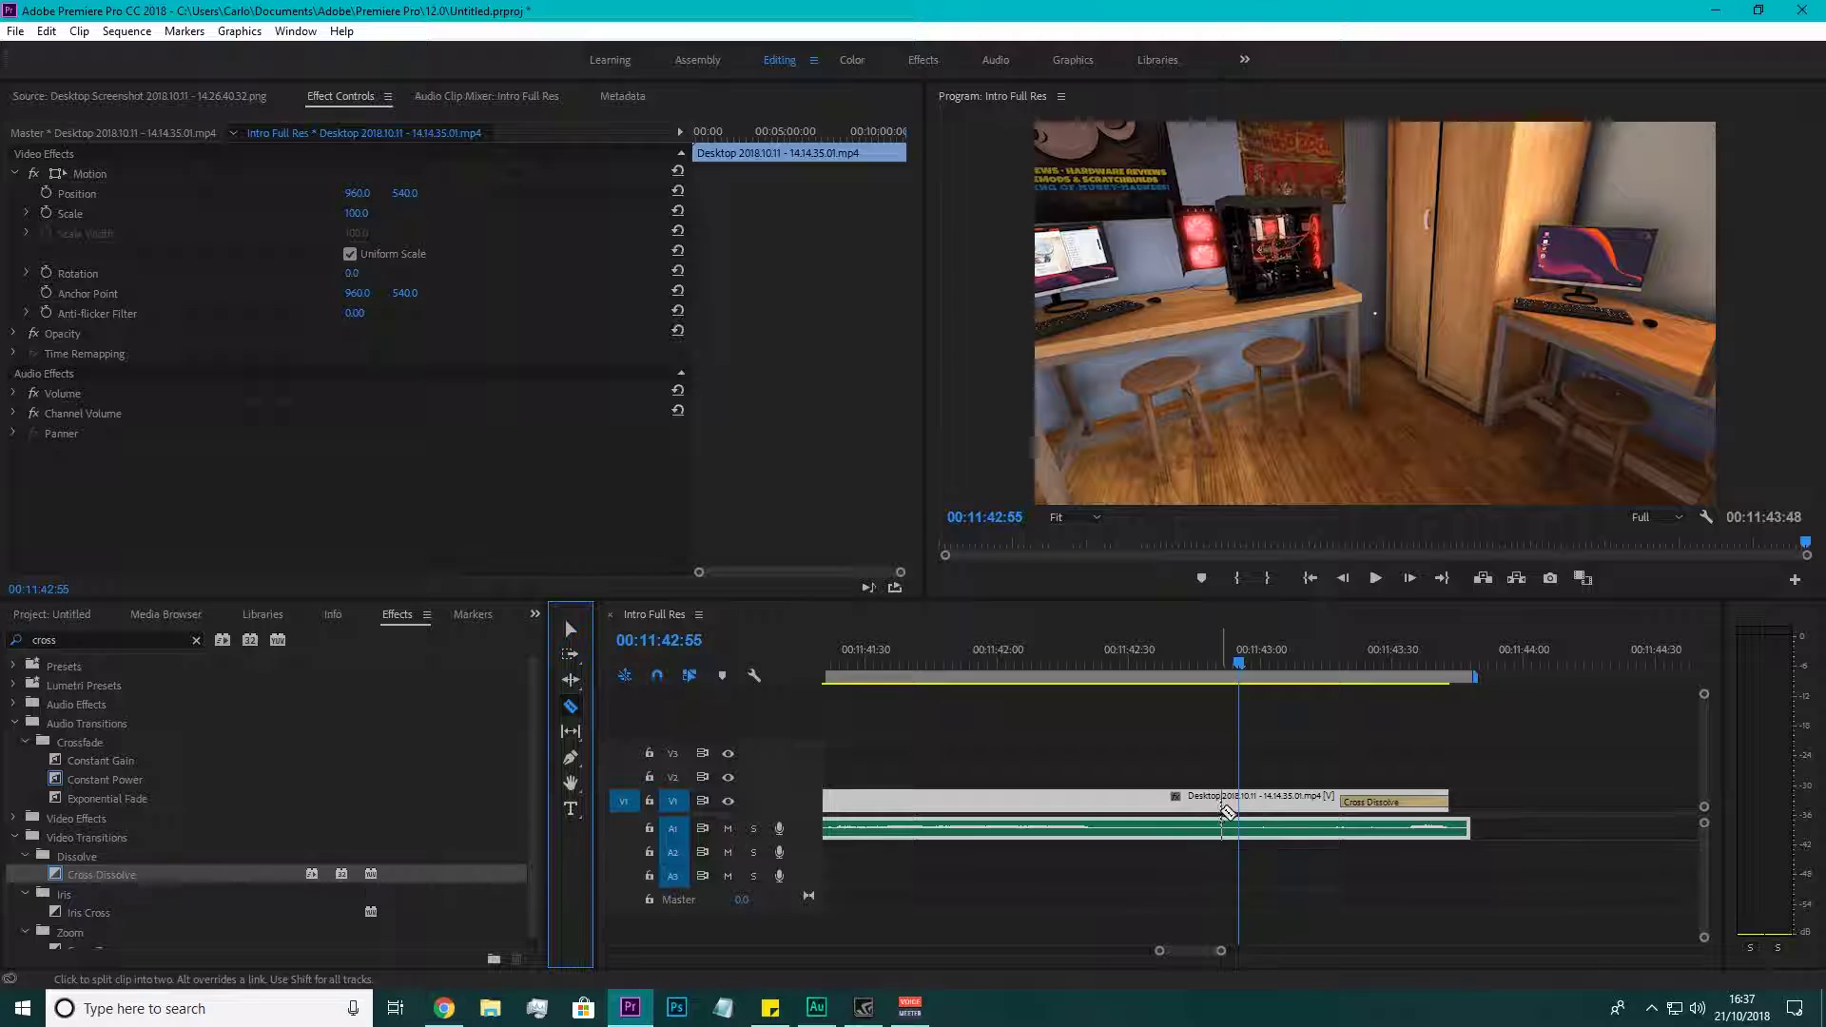
left_click(1229, 801)
key("v")
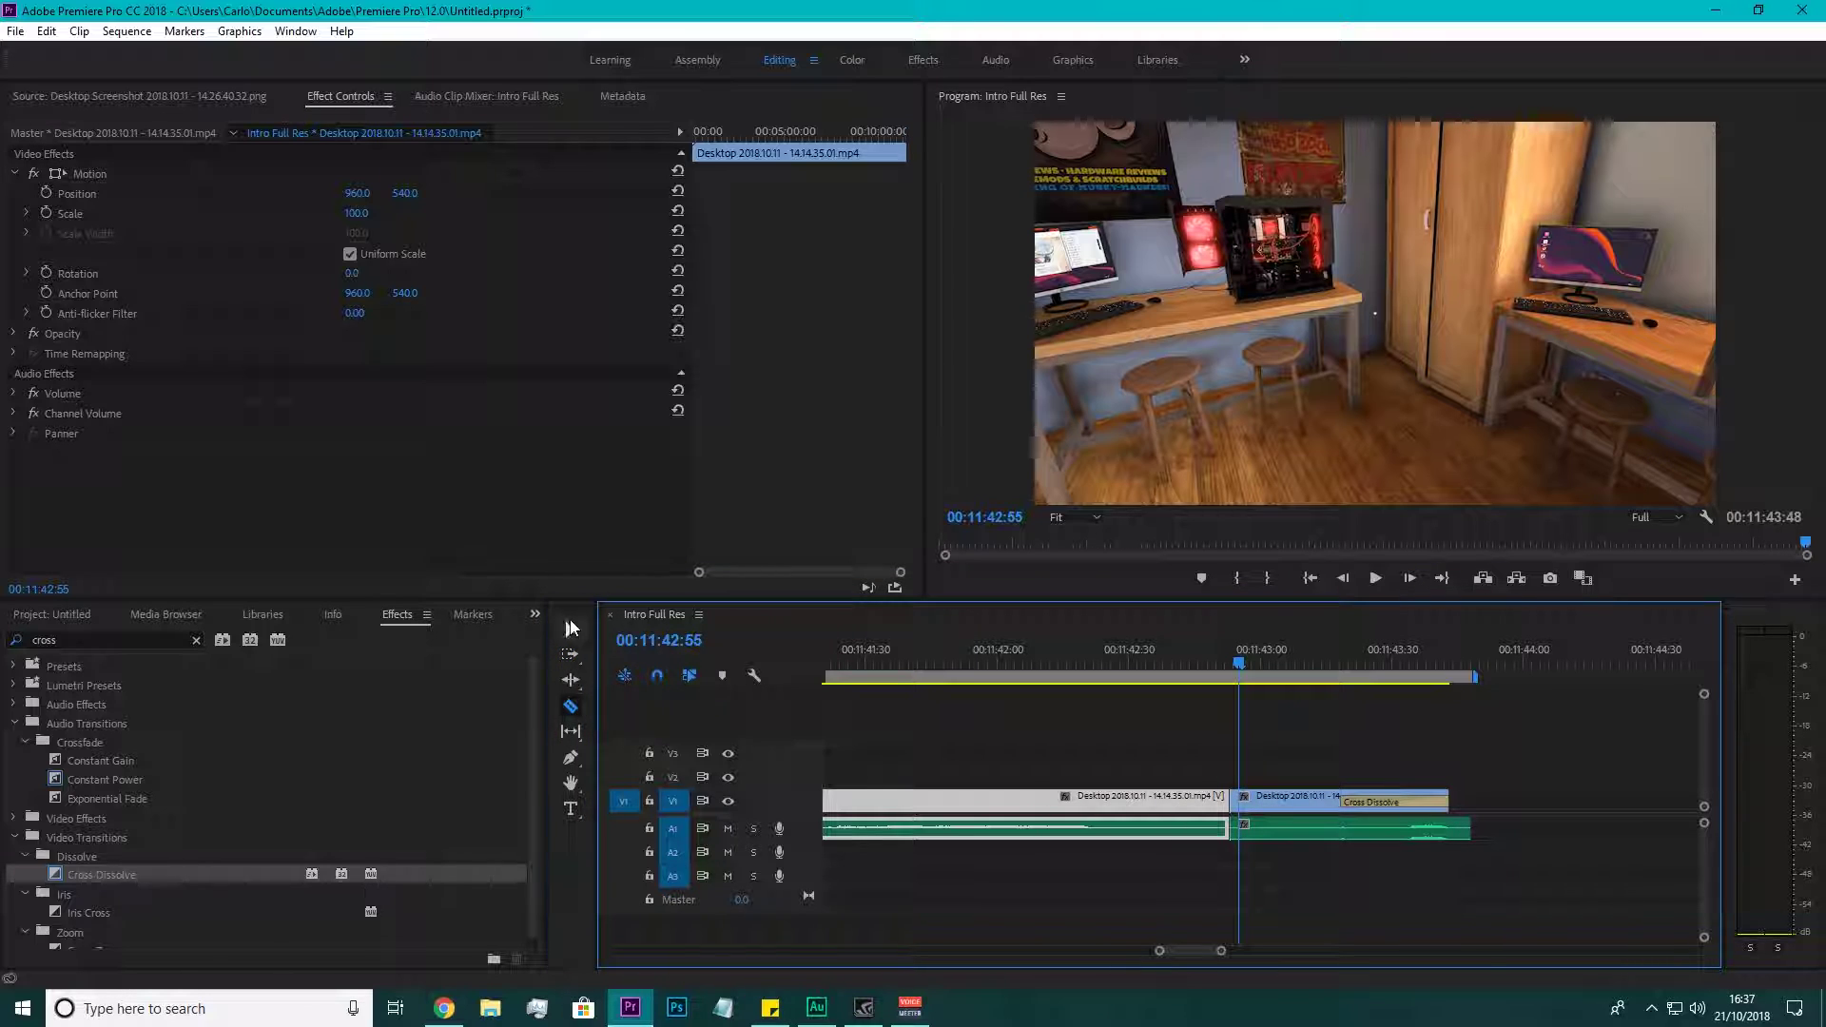
left_click(1408, 802)
key("Delete")
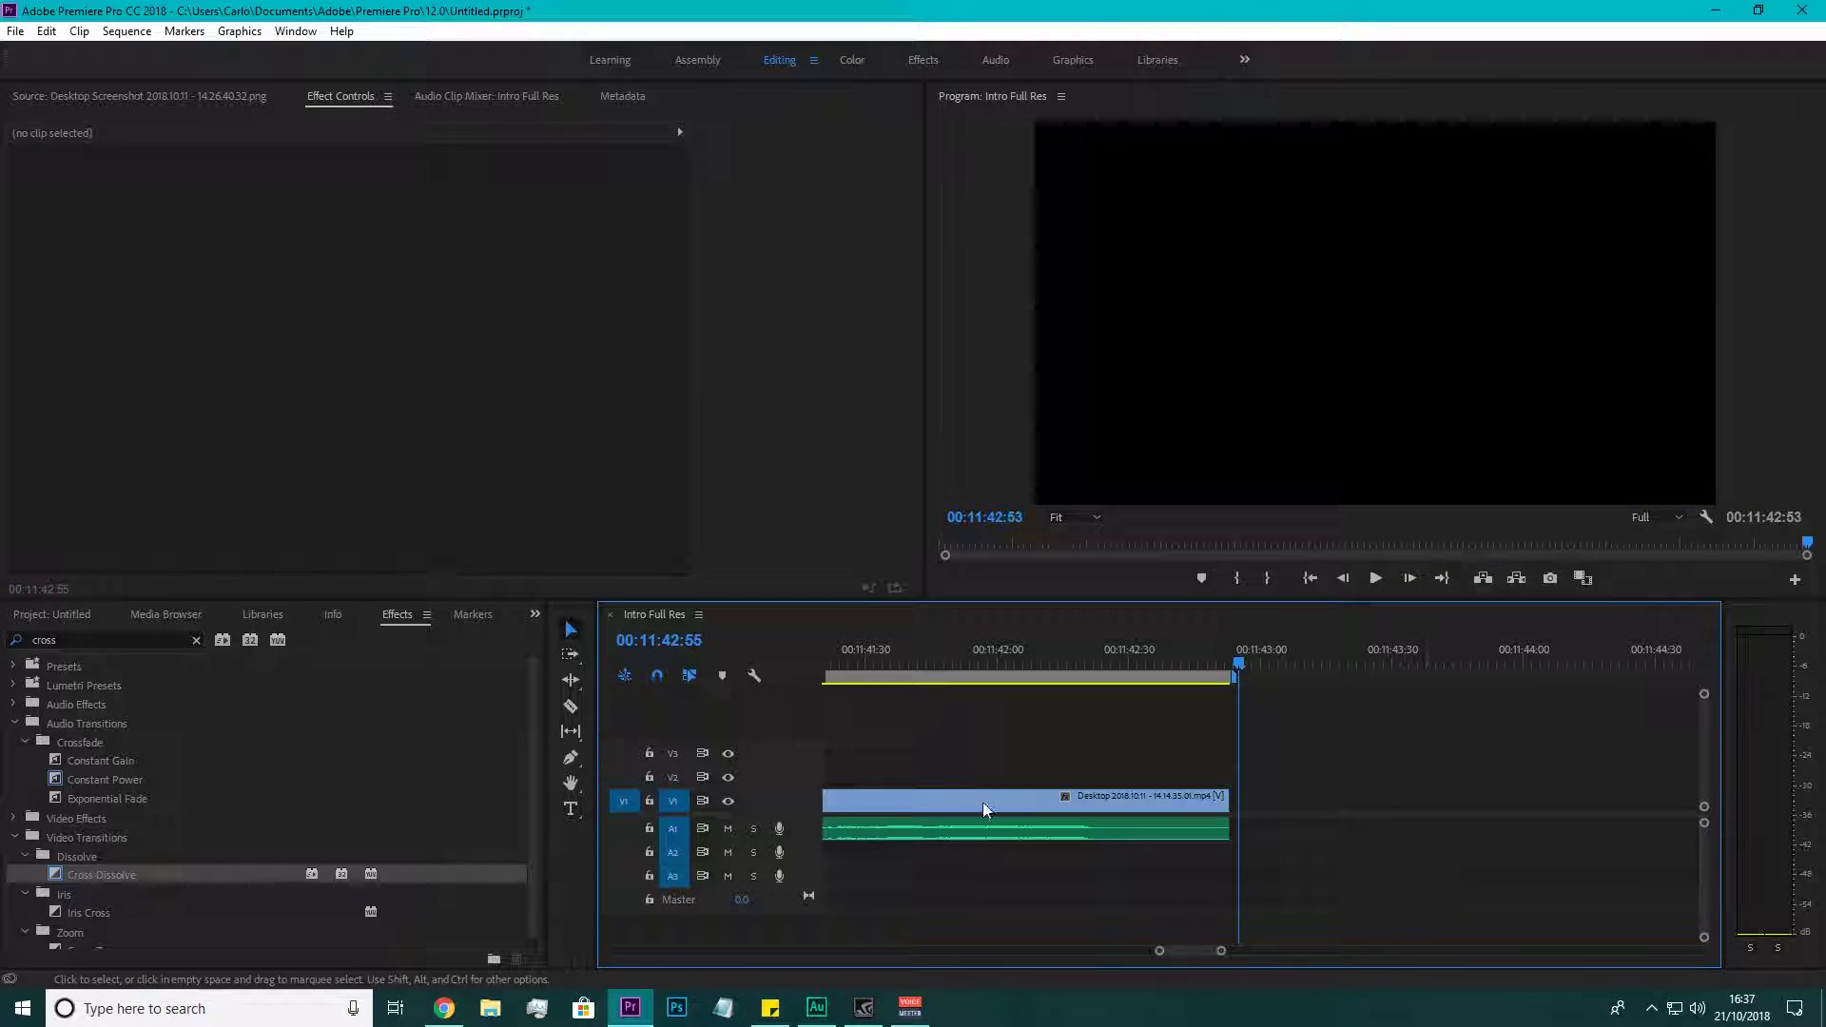
Add a Cross Dissolve to the gameplay clip's new end and play back the fade to black.
left_click_drag(105, 875, 1227, 799)
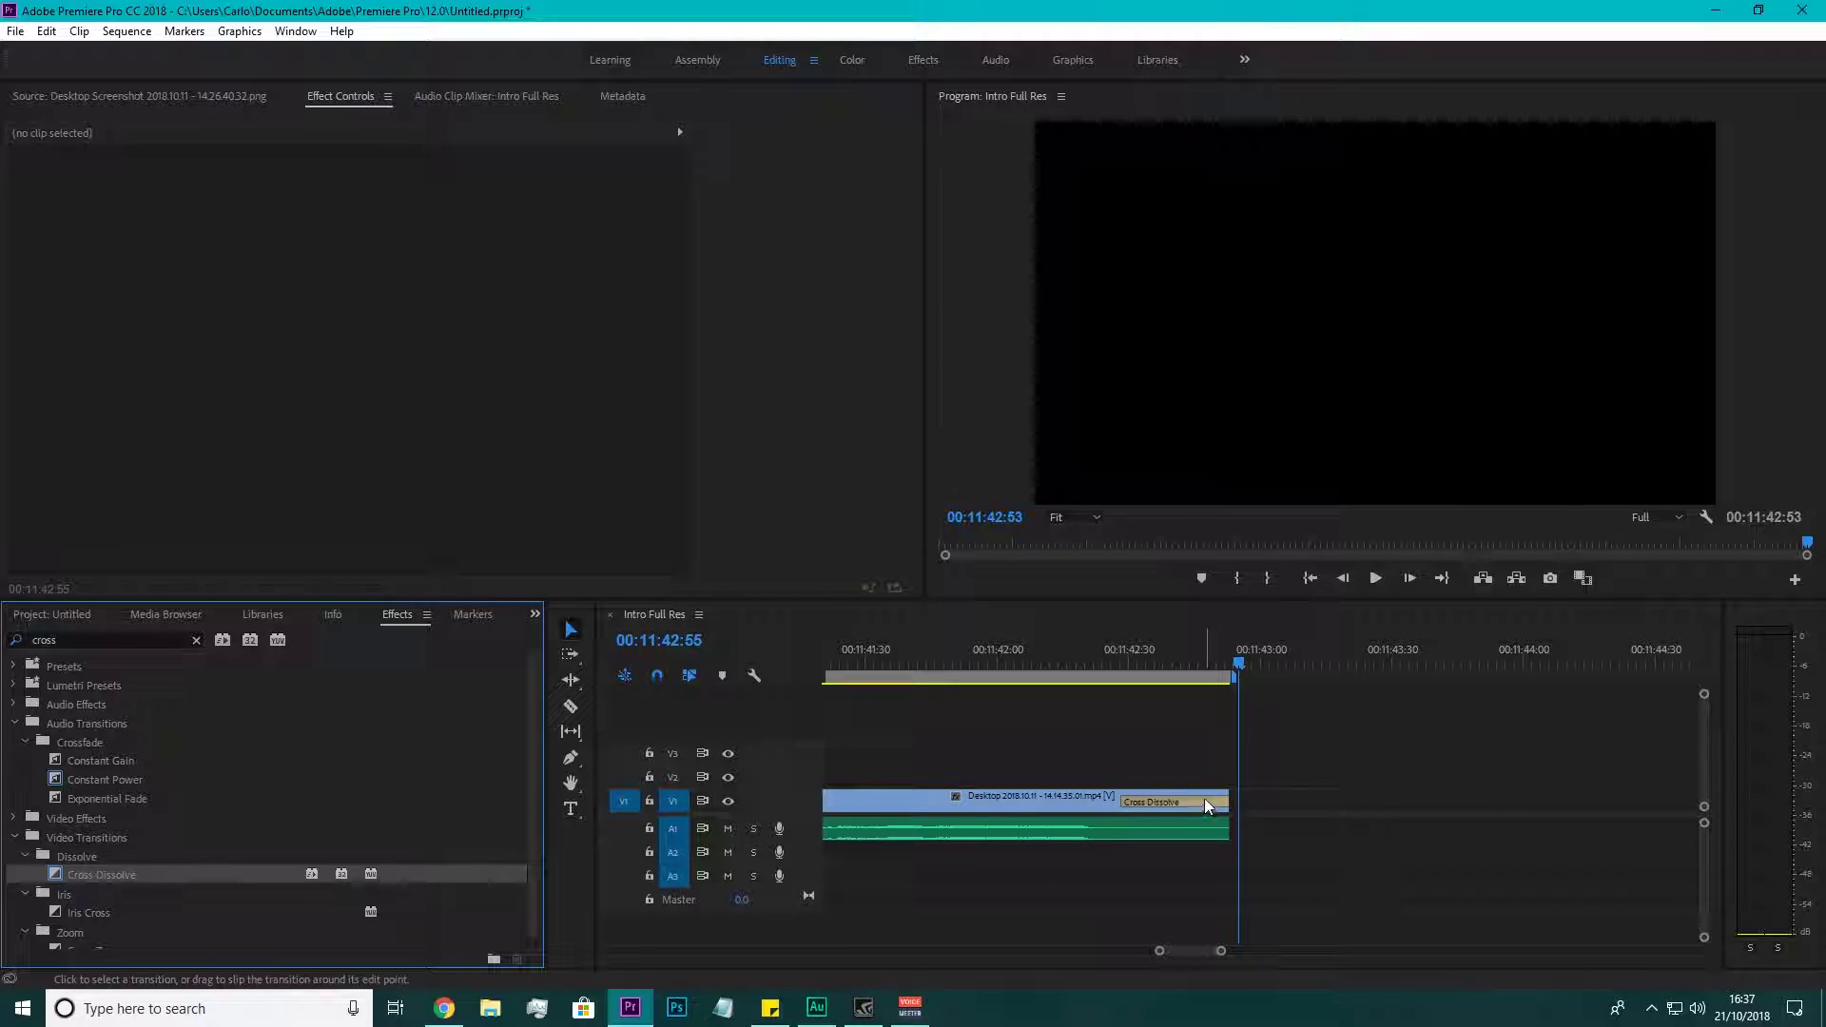
left_click(1037, 656)
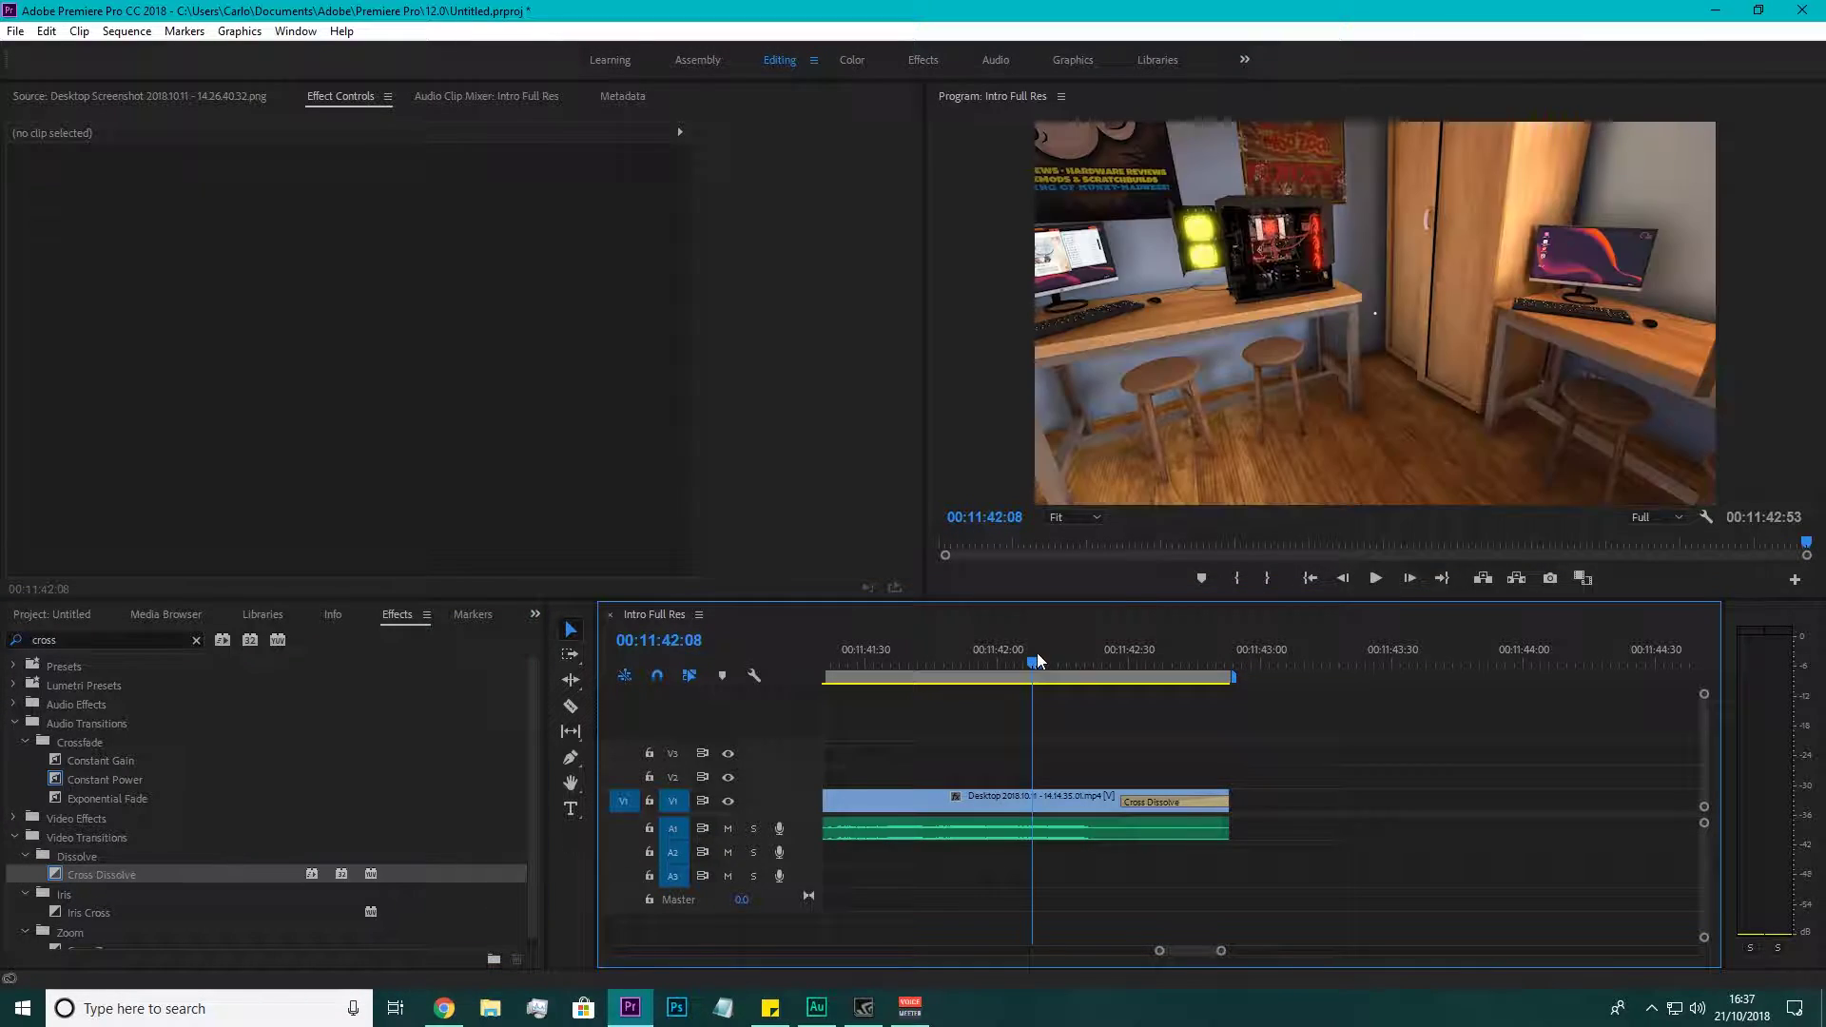
left_click(1385, 582)
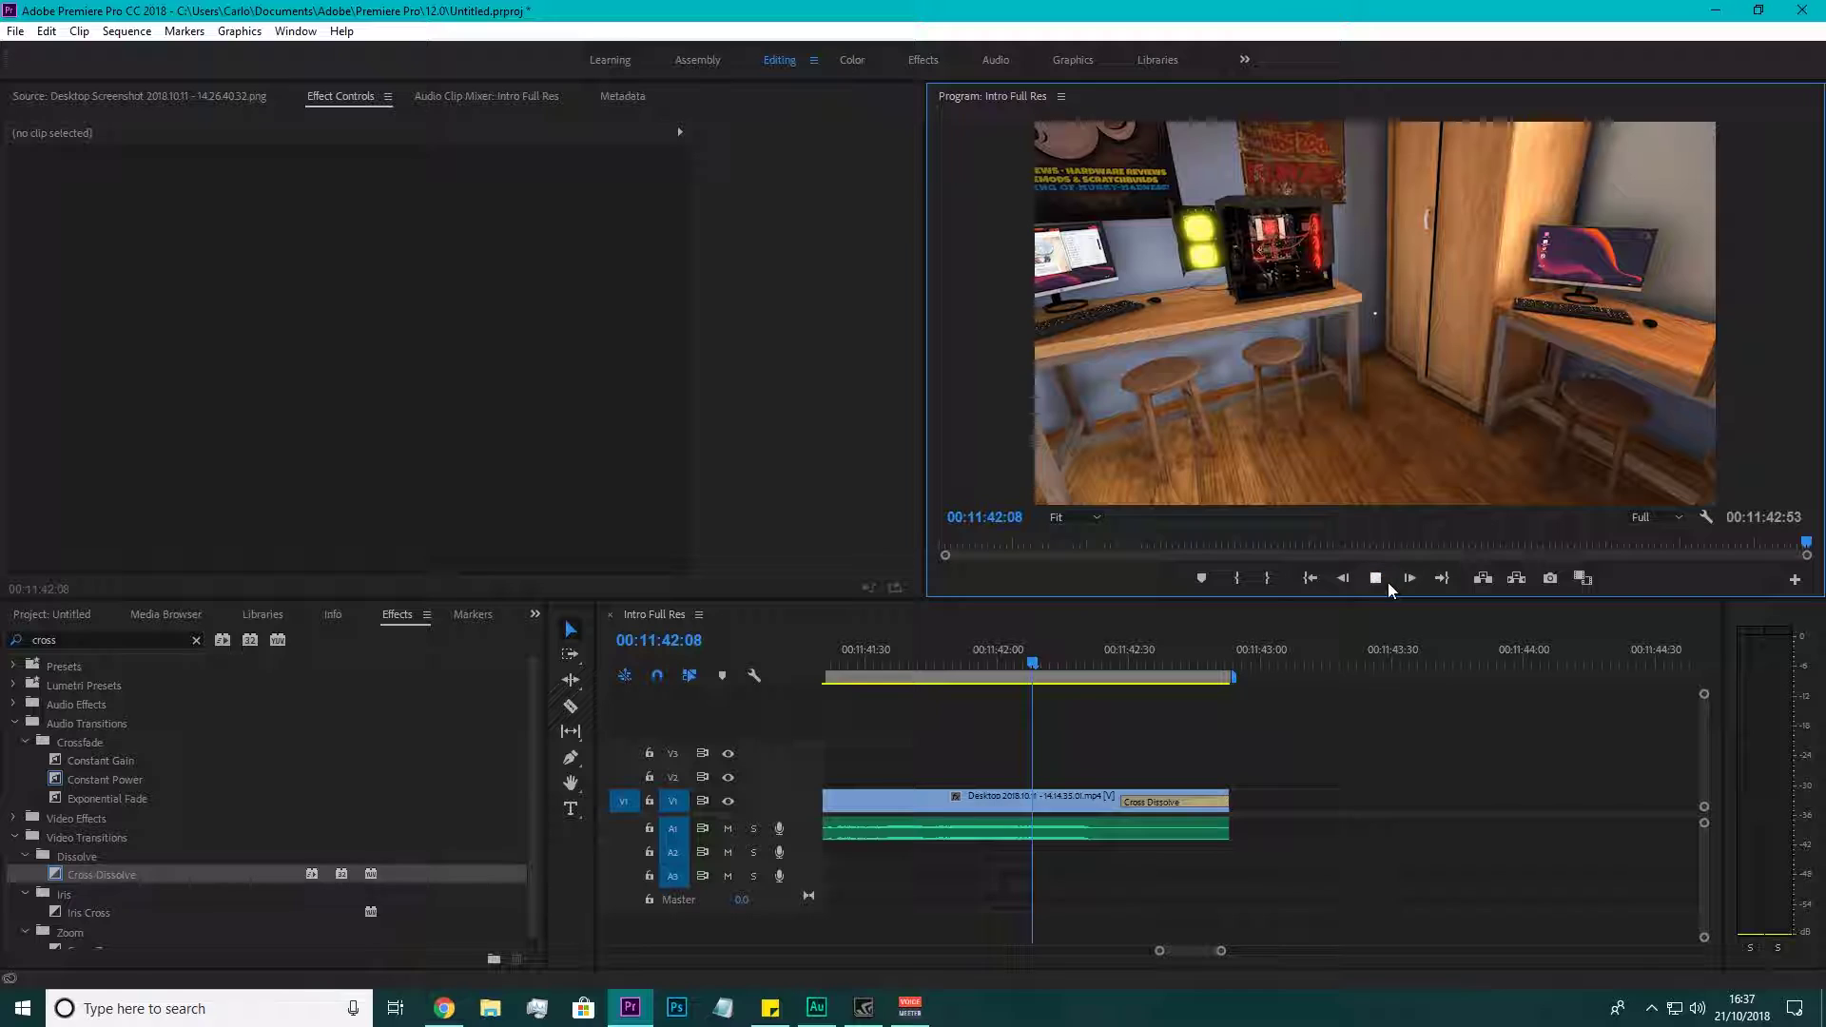
left_click(1389, 584)
left_click(1389, 584)
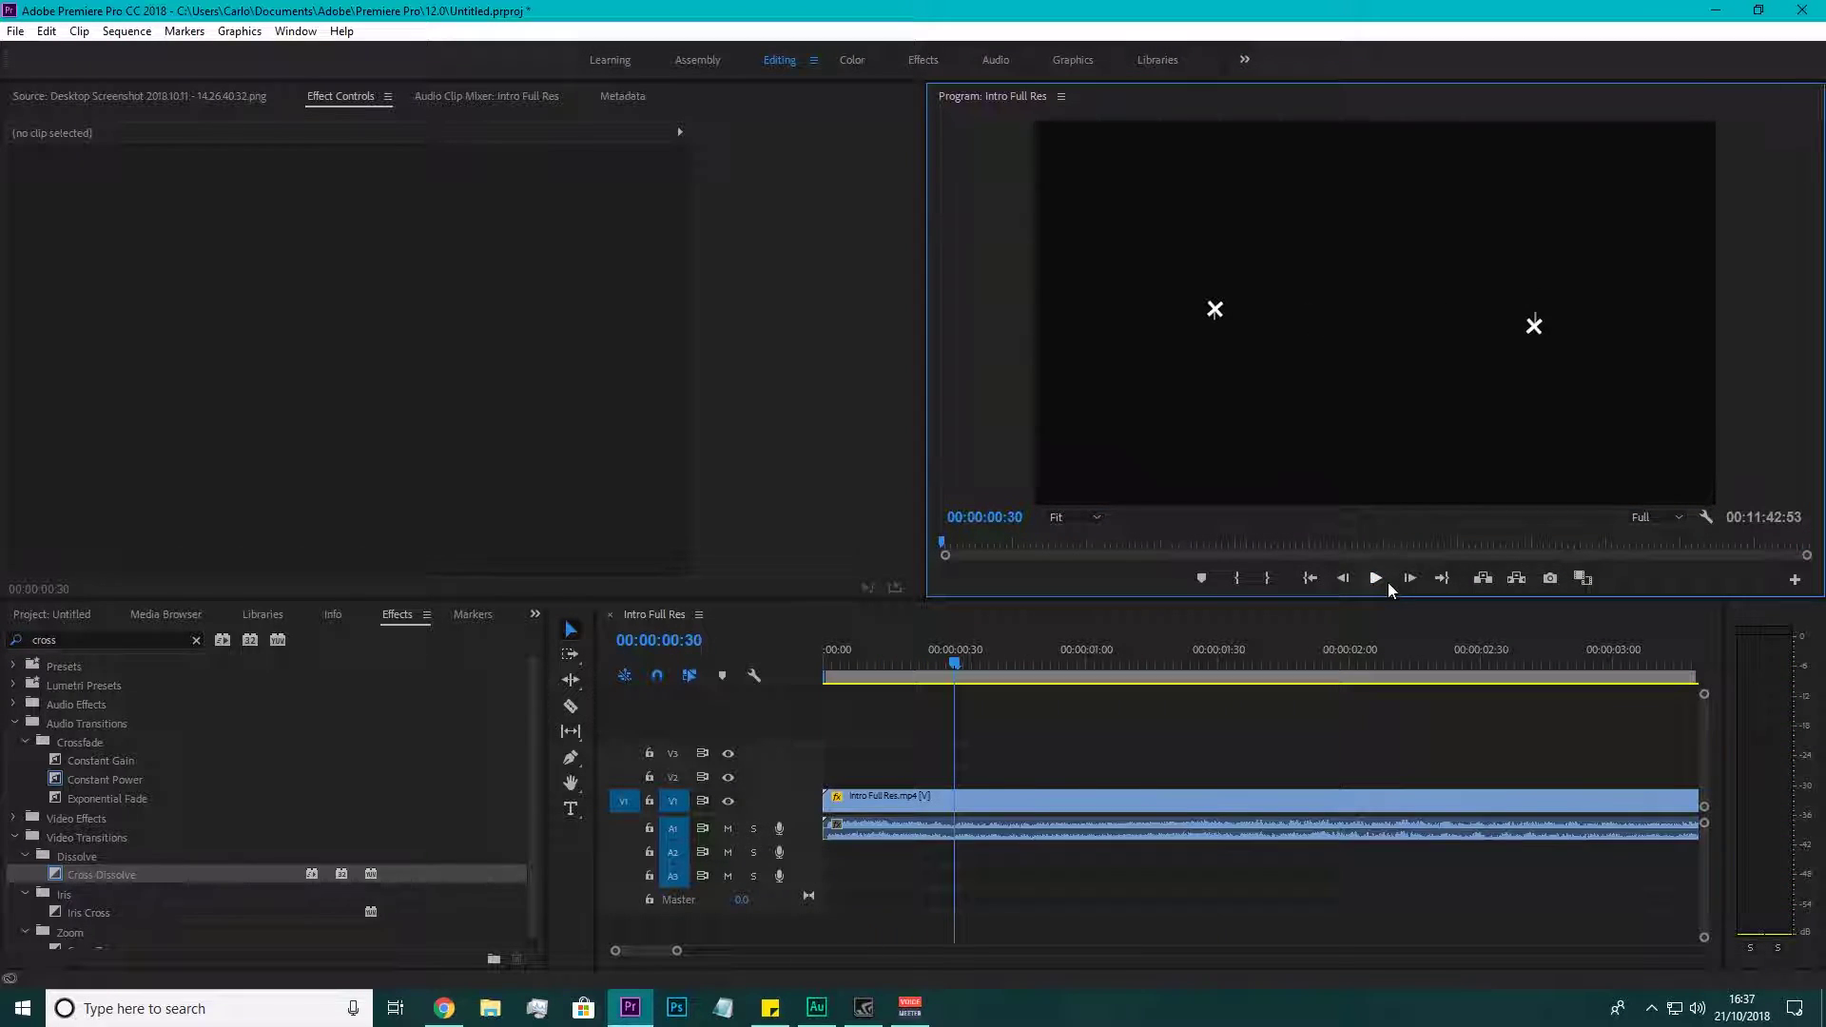
left_click_drag(675, 952, 1489, 915)
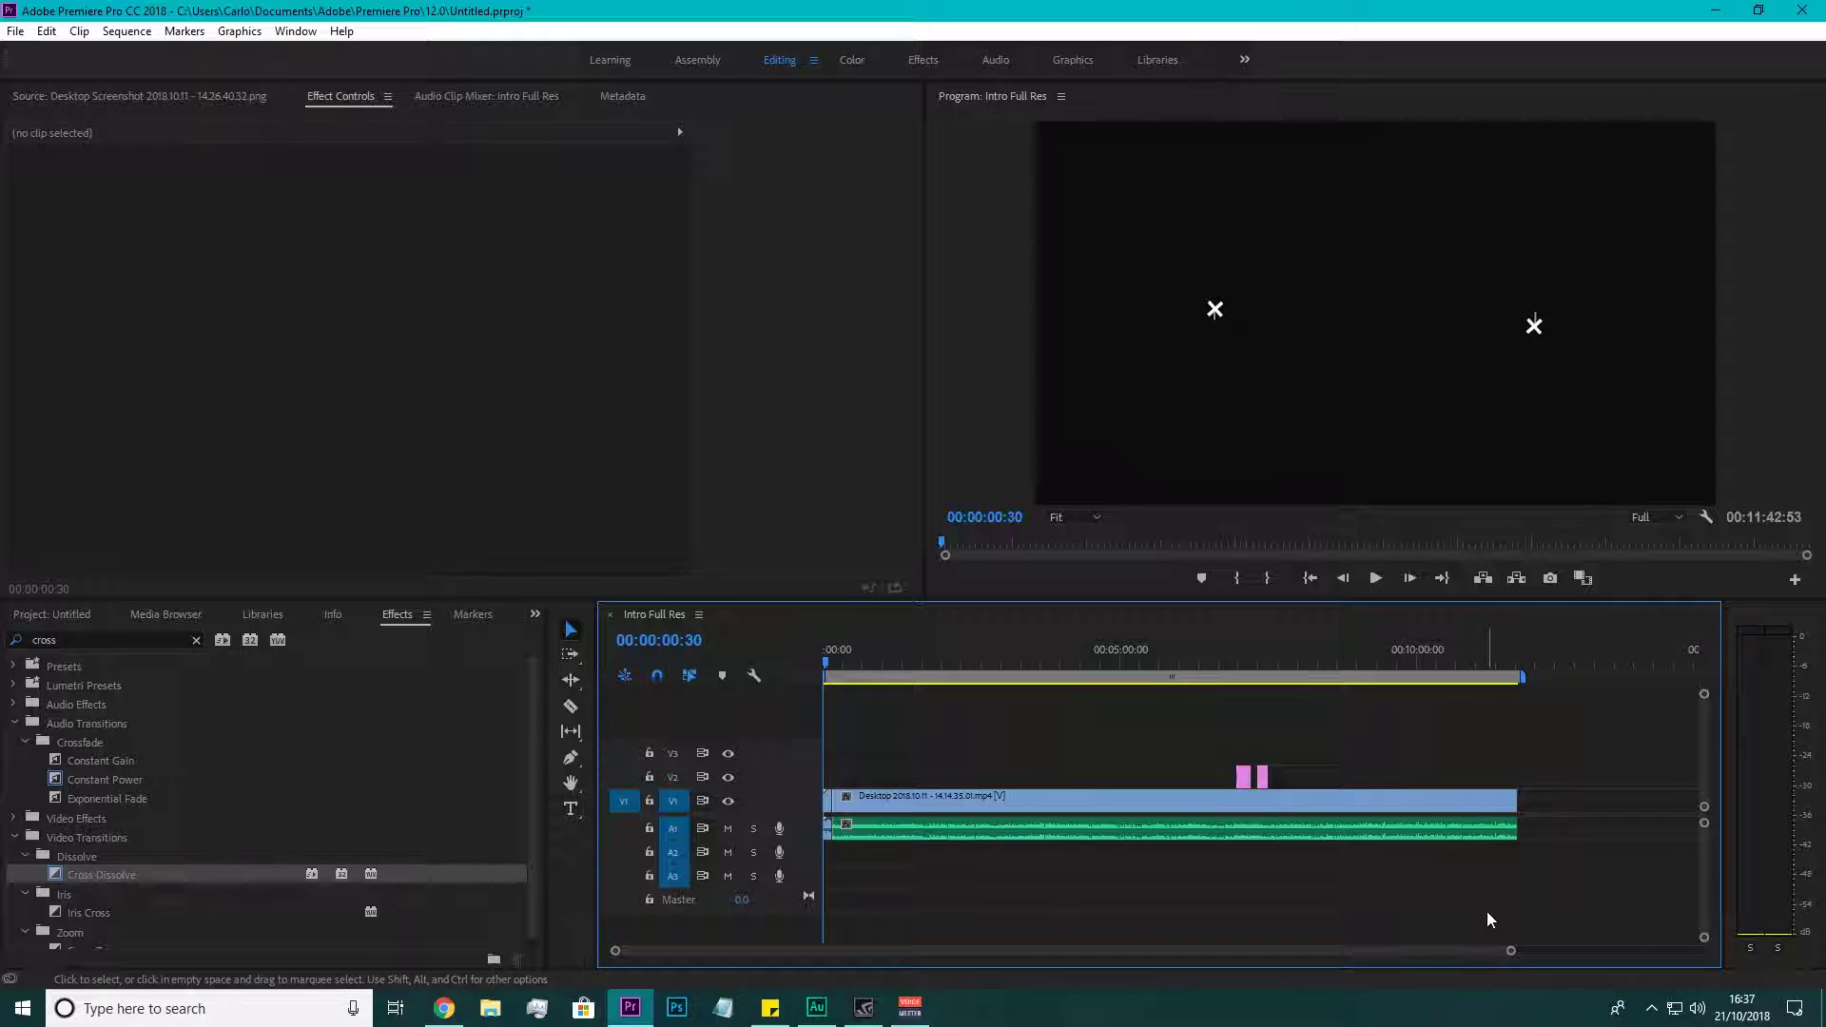